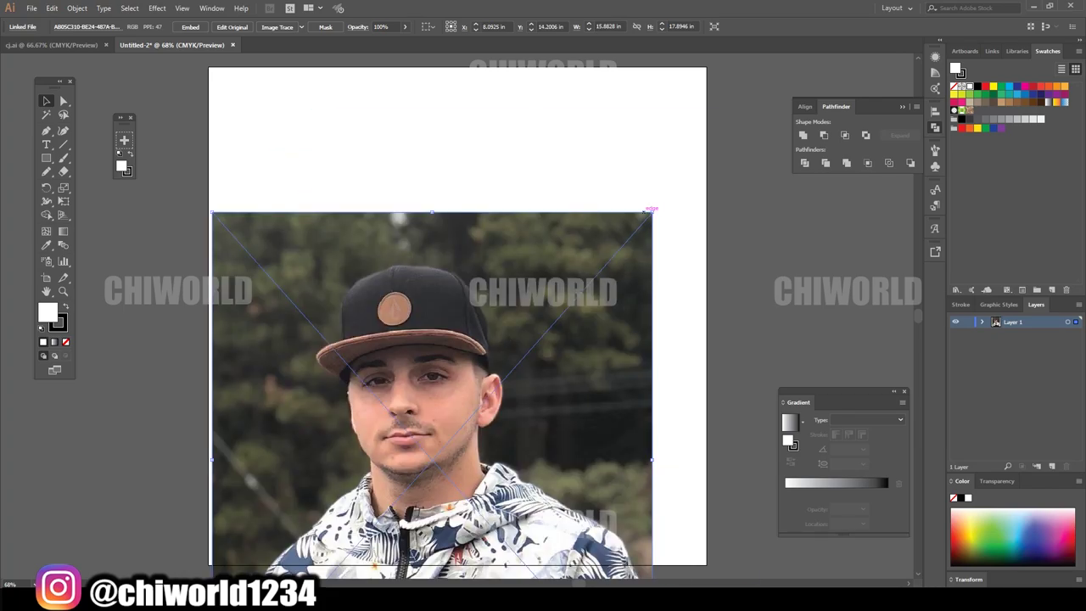
- Scale and position the reference photo over the artboard and lower its opacity to 68%
{"action": "left_click_drag", "start_coordinate": [604, 280], "coordinate": [759, 101]}
{"action": "left_click_drag", "start_coordinate": [456, 339], "coordinate": [485, 304]}
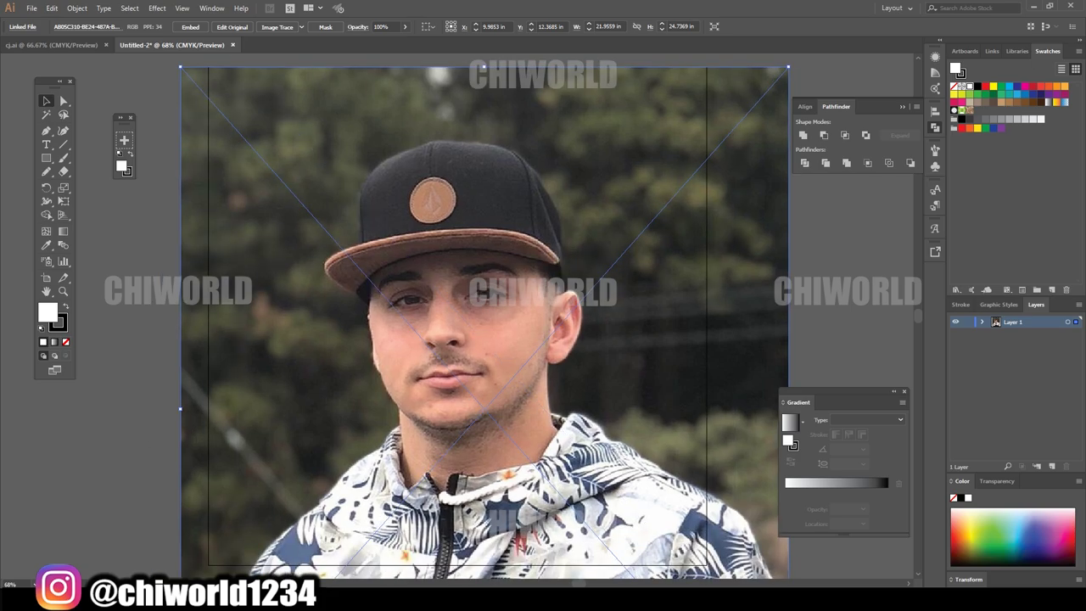
{"action": "left_click_drag", "start_coordinate": [180, 408], "coordinate": [134, 408]}
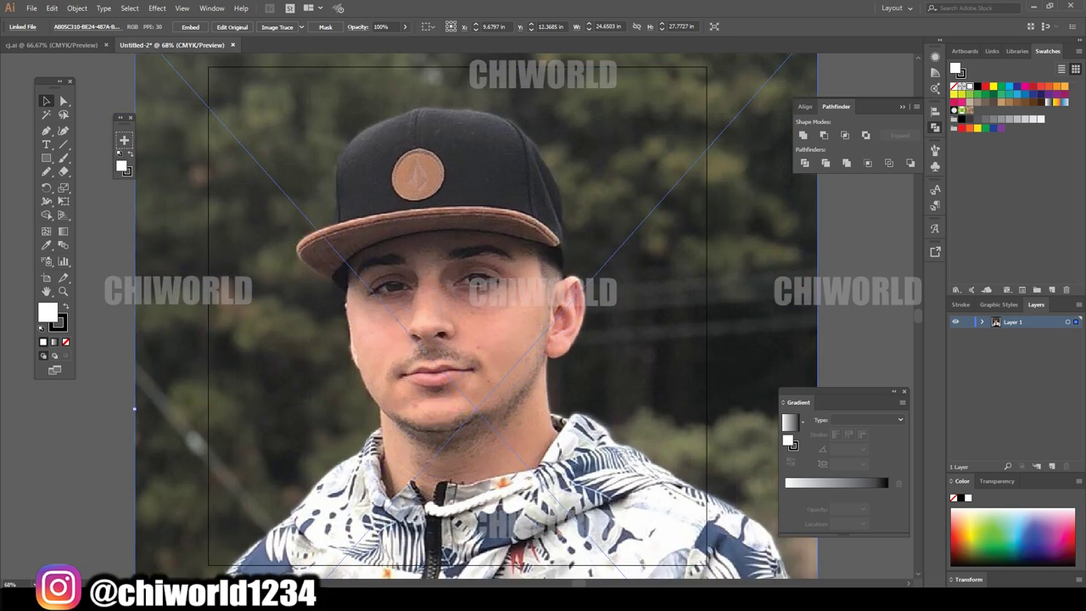
{"action": "left_click_drag", "start_coordinate": [134, 408], "coordinate": [157, 408]}
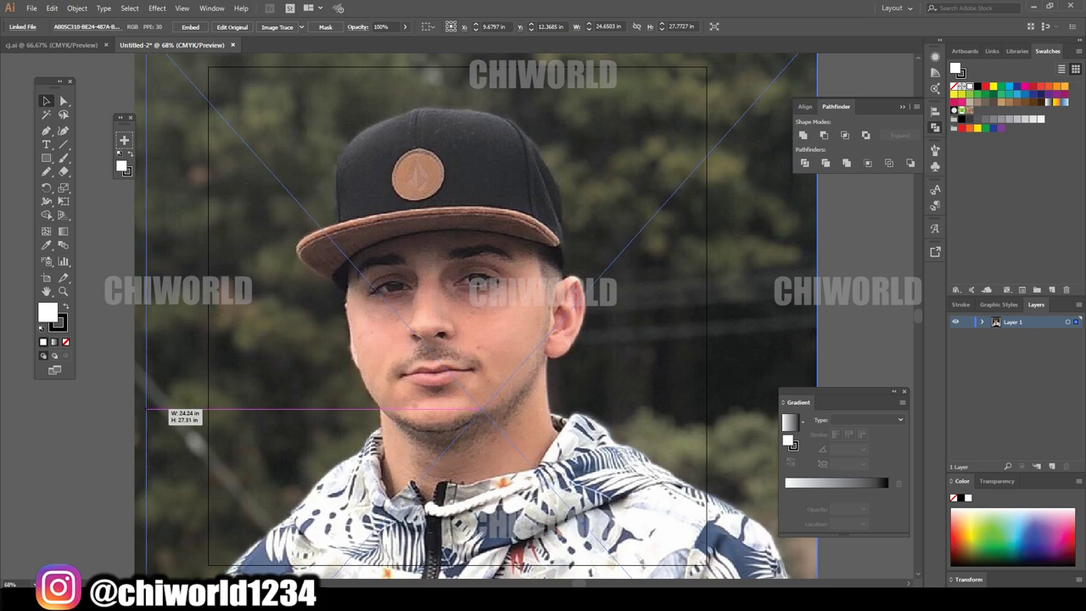
{"action": "left_click_drag", "start_coordinate": [405, 26], "coordinate": [389, 40]}
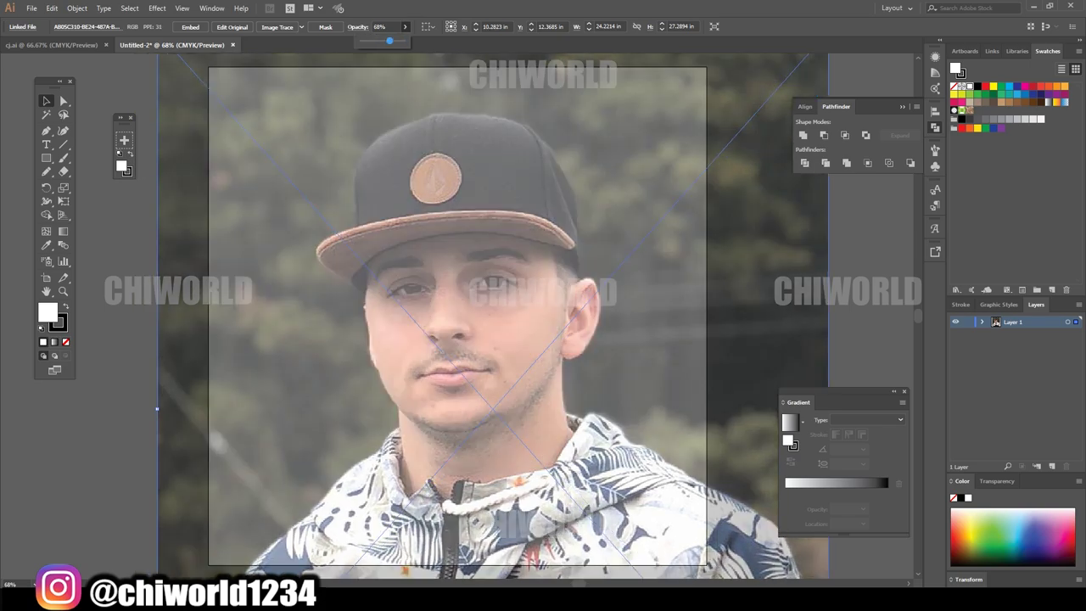
- Lock the photo layer and add a new layer above it for linework
{"action": "key", "text": "ctrl+shift+a"}
{"action": "left_click", "coordinate": [967, 321]}
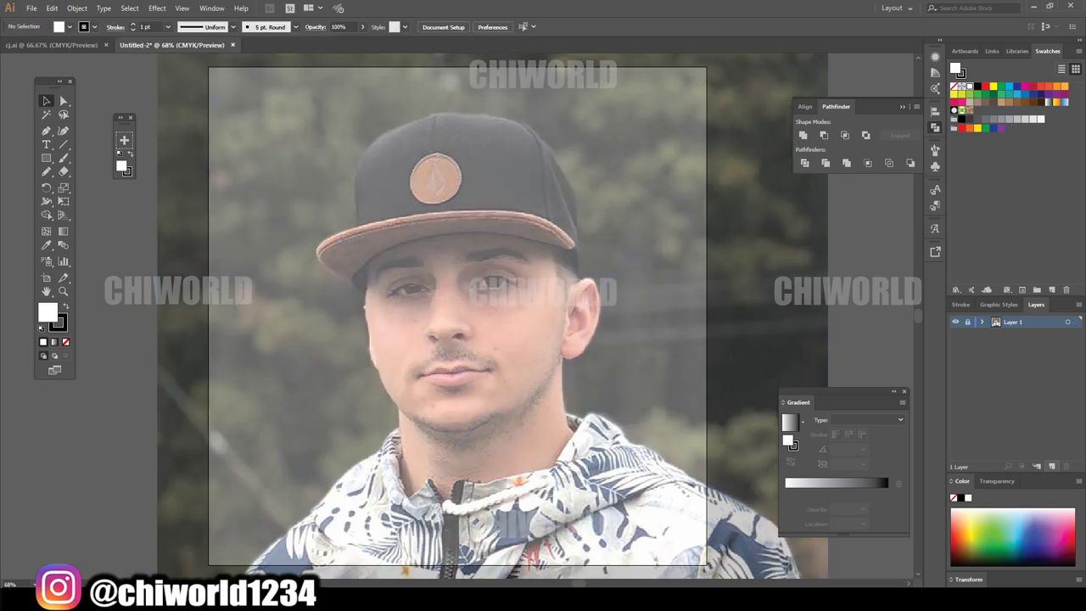
{"action": "left_click", "coordinate": [1052, 466]}
- Create a new 3 pt calligraphic brush whose size varies with pressure
{"action": "key", "text": "shift+e"}
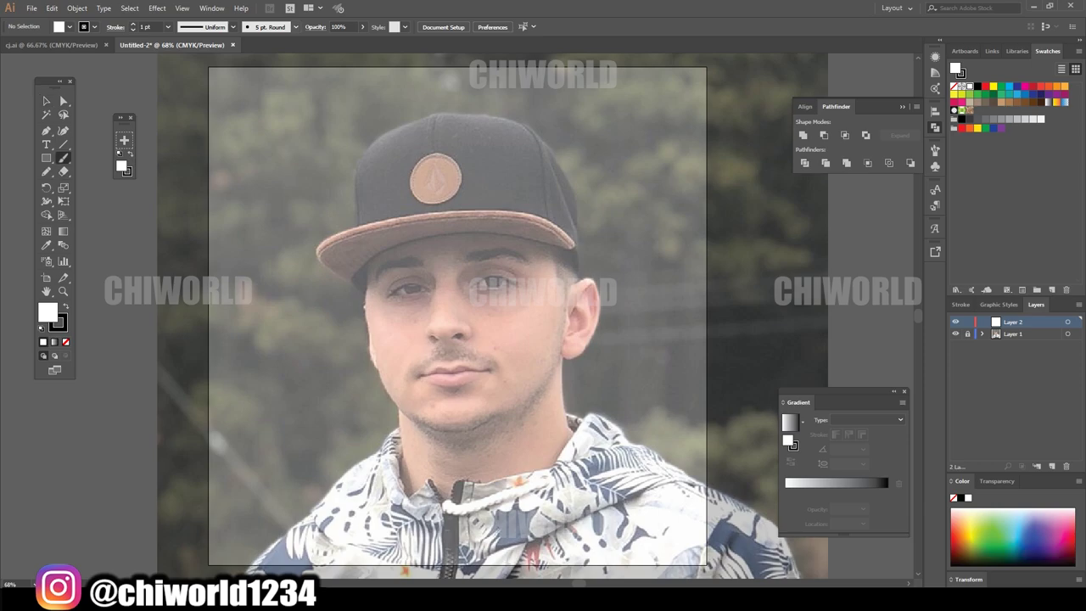
{"action": "left_click", "coordinate": [296, 26]}
{"action": "left_click", "coordinate": [266, 114]}
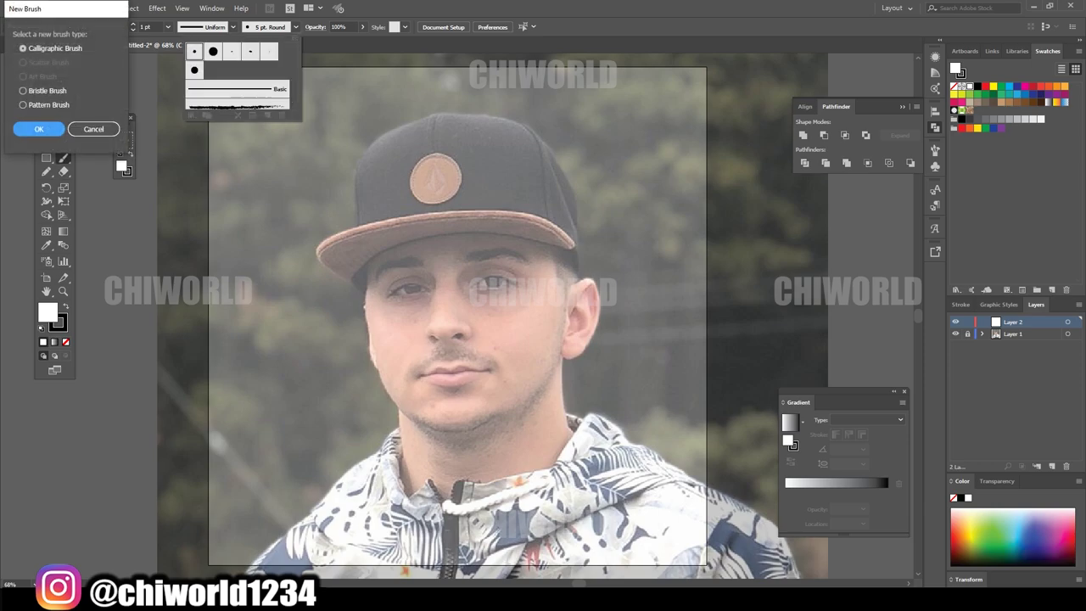
{"action": "left_click", "coordinate": [34, 128]}
{"action": "left_click", "coordinate": [189, 176]}
{"action": "left_click", "coordinate": [183, 214]}
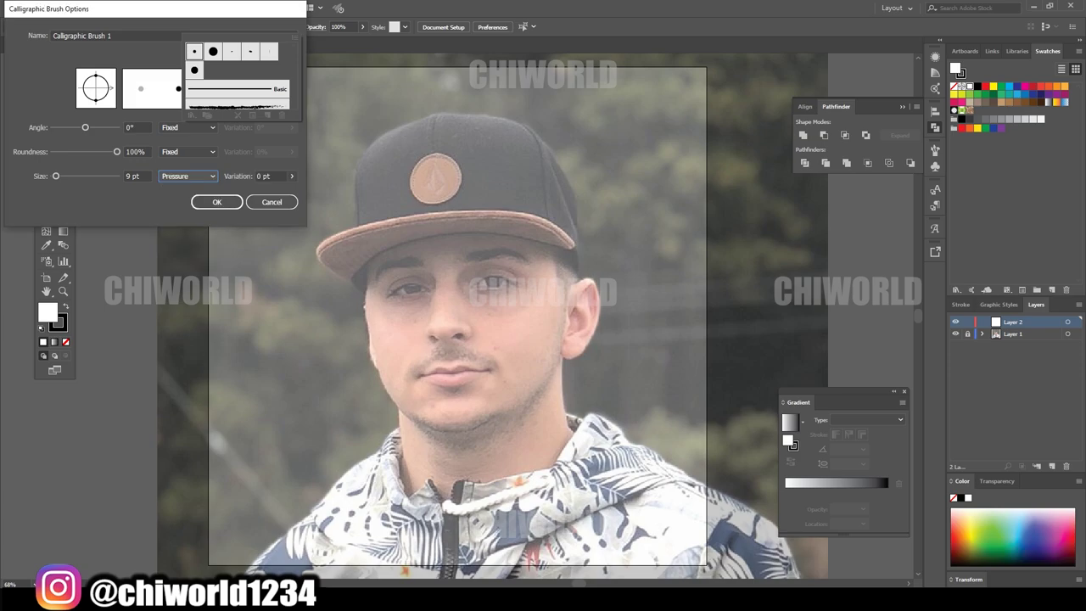
{"action": "key", "text": "shift+Tab"}
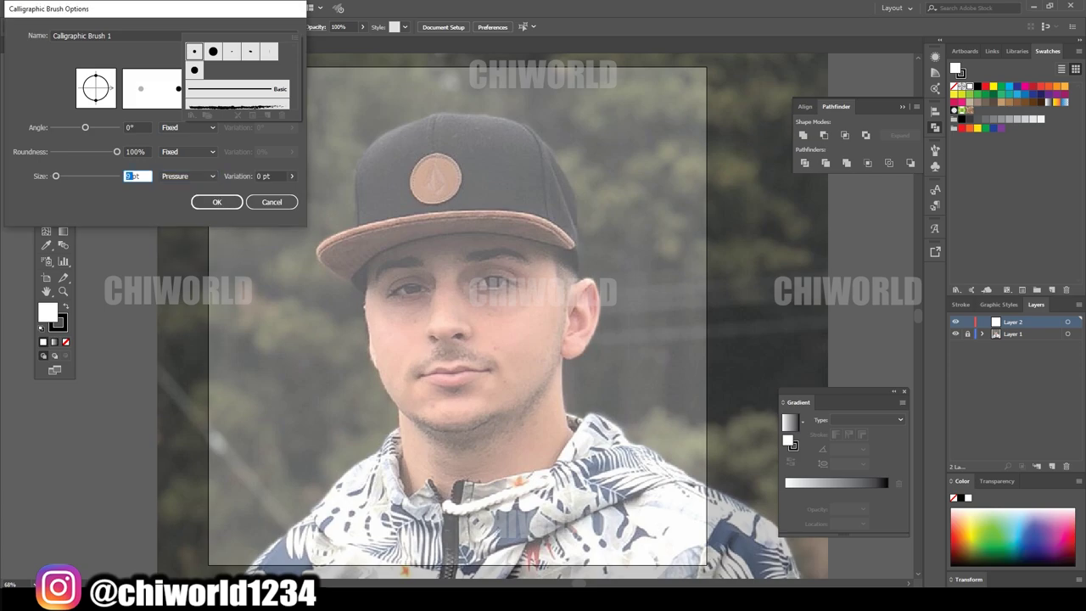
{"action": "type", "text": "3"}
{"action": "key", "text": "Tab"}
{"action": "key", "text": "Tab"}
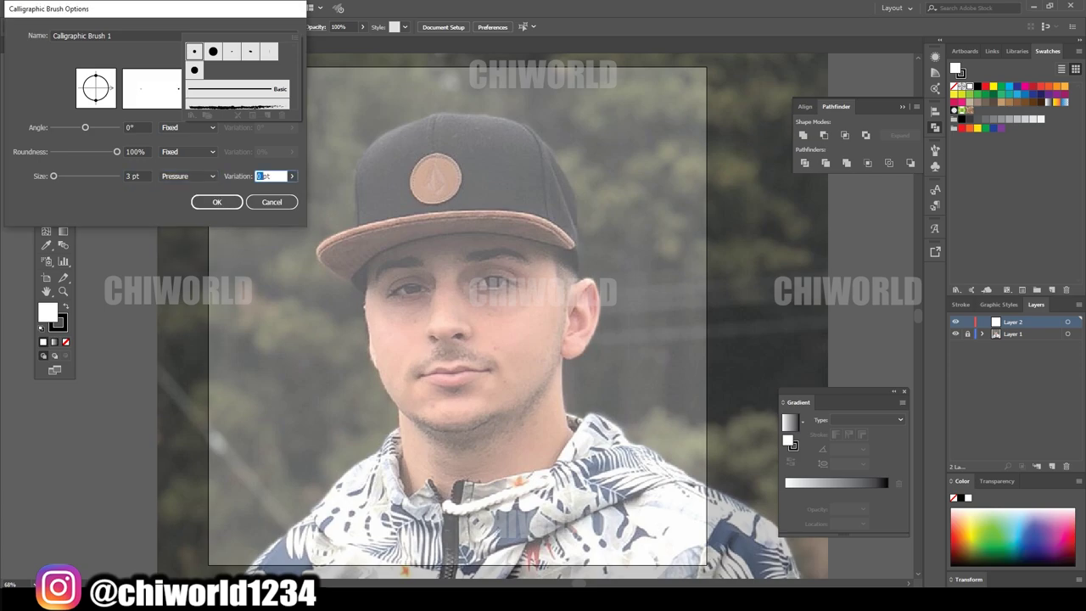
{"action": "type", "text": "3"}
{"action": "left_click", "coordinate": [216, 202]}
- Trace the nostrils, nose sides and nose bridge after a test stroke
{"action": "left_click_drag", "start_coordinate": [161, 145], "coordinate": [152, 250]}
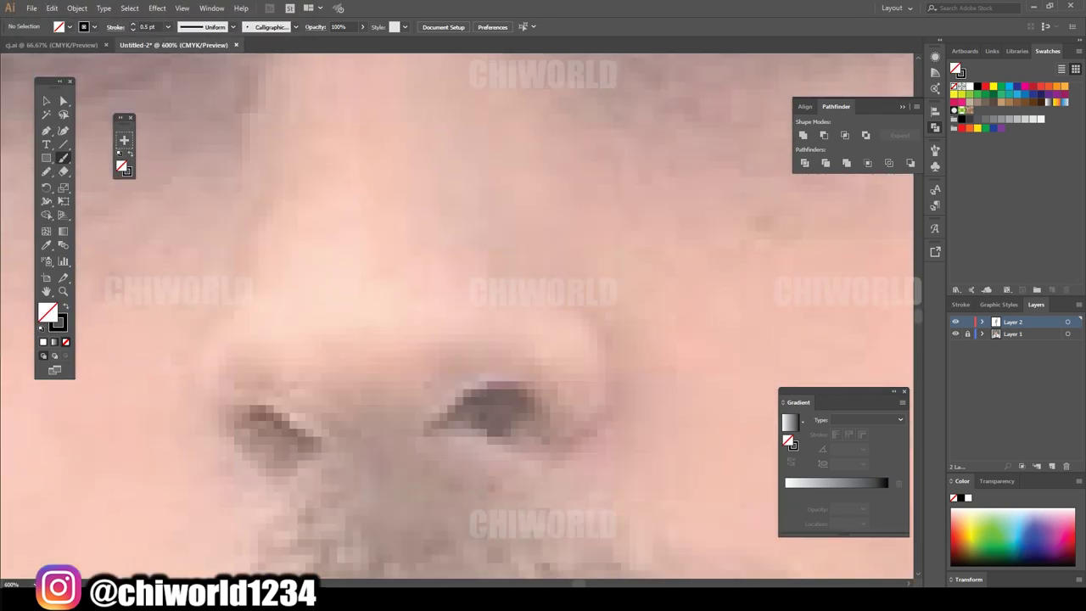
{"action": "mouse_move", "coordinate": [391, 440]}
{"action": "left_mouse_down"}
{"action": "mouse_move", "coordinate": [532, 414]}
{"action": "mouse_move", "coordinate": [454, 424]}
{"action": "left_mouse_up"}
{"action": "left_click_drag", "start_coordinate": [334, 448], "coordinate": [245, 414]}
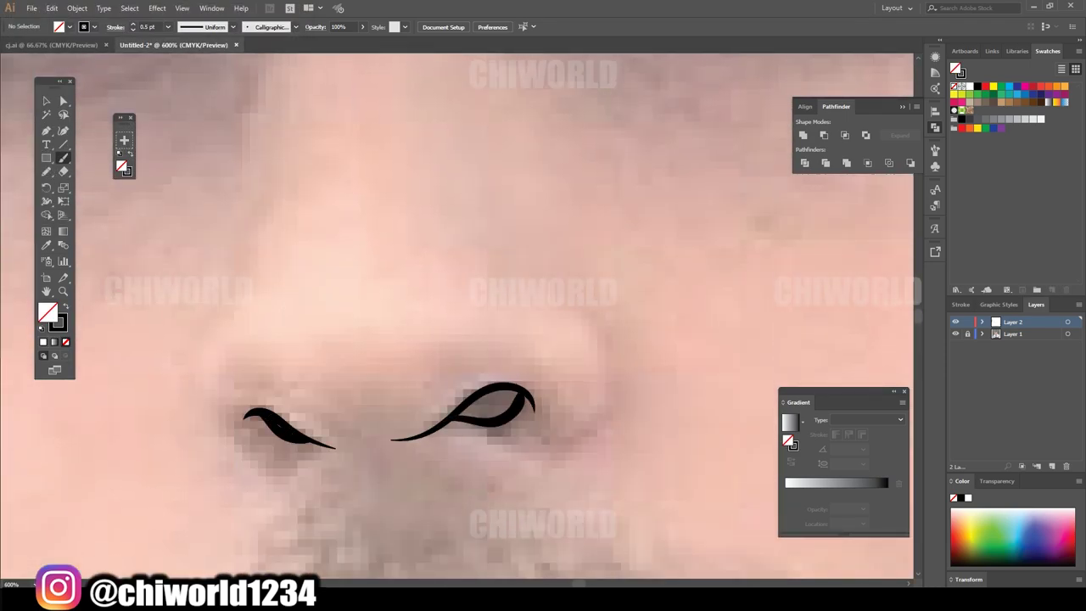
{"action": "scroll", "coordinate": [598, 483], "scroll_direction": "down", "scroll_amount": 1}
{"action": "mouse_move", "coordinate": [386, 465]}
{"action": "left_mouse_down"}
{"action": "mouse_move", "coordinate": [337, 373]}
{"action": "mouse_move", "coordinate": [353, 435]}
{"action": "left_mouse_up"}
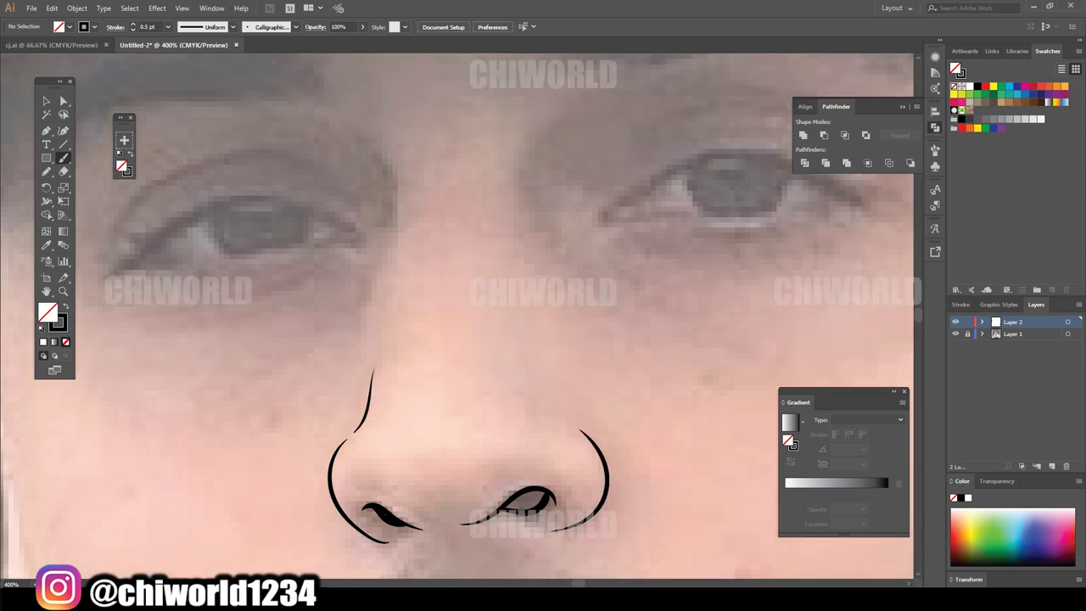
{"action": "left_click_drag", "start_coordinate": [386, 293], "coordinate": [341, 121]}
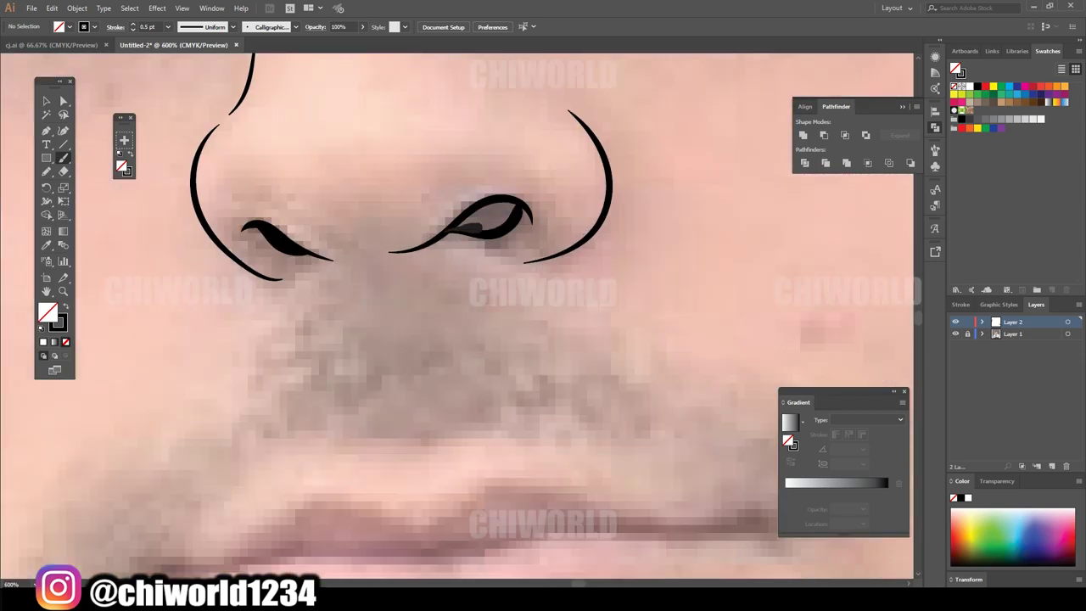
{"action": "left_click_drag", "start_coordinate": [458, 229], "coordinate": [509, 213]}
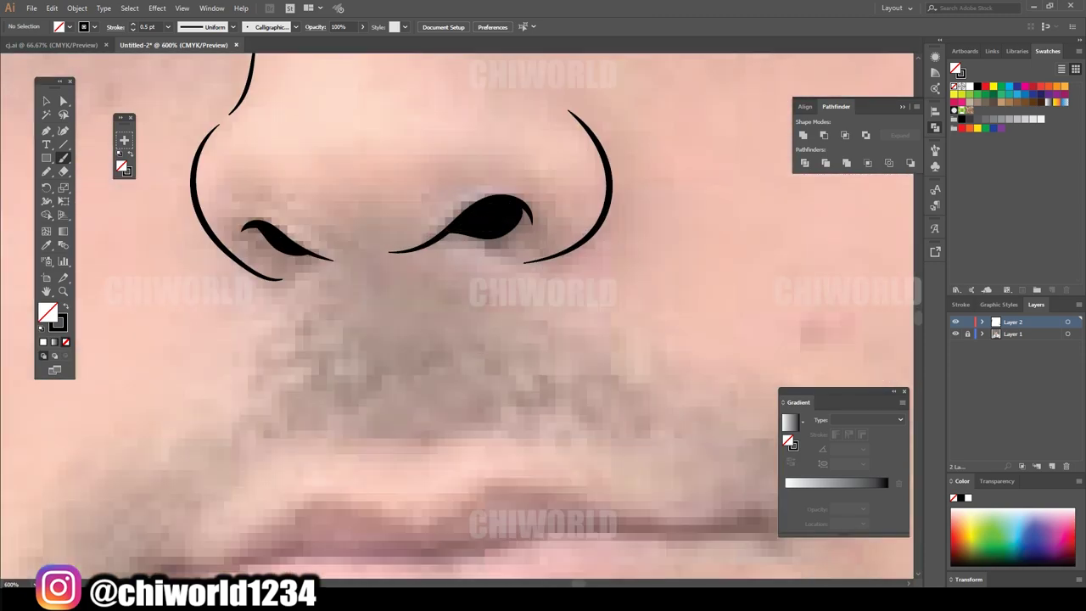
- Outline the upper and lower lips to close the mouth
{"action": "scroll", "coordinate": [462, 255], "scroll_direction": "down", "scroll_amount": 1}
{"action": "left_click_drag", "start_coordinate": [245, 386], "coordinate": [666, 343]}
{"action": "left_click_drag", "start_coordinate": [645, 333], "coordinate": [675, 350]}
{"action": "mouse_move", "coordinate": [251, 374]}
{"action": "left_mouse_down"}
{"action": "mouse_move", "coordinate": [526, 316]}
{"action": "mouse_move", "coordinate": [653, 335]}
{"action": "mouse_move", "coordinate": [501, 437]}
{"action": "mouse_move", "coordinate": [667, 340]}
{"action": "left_mouse_up"}
- Trace the left eye's upper and lower eyelids plus the crease above it
{"action": "scroll", "coordinate": [459, 307], "scroll_direction": "down", "scroll_amount": 2}
{"action": "scroll", "coordinate": [458, 306], "scroll_direction": "down", "scroll_amount": 1}
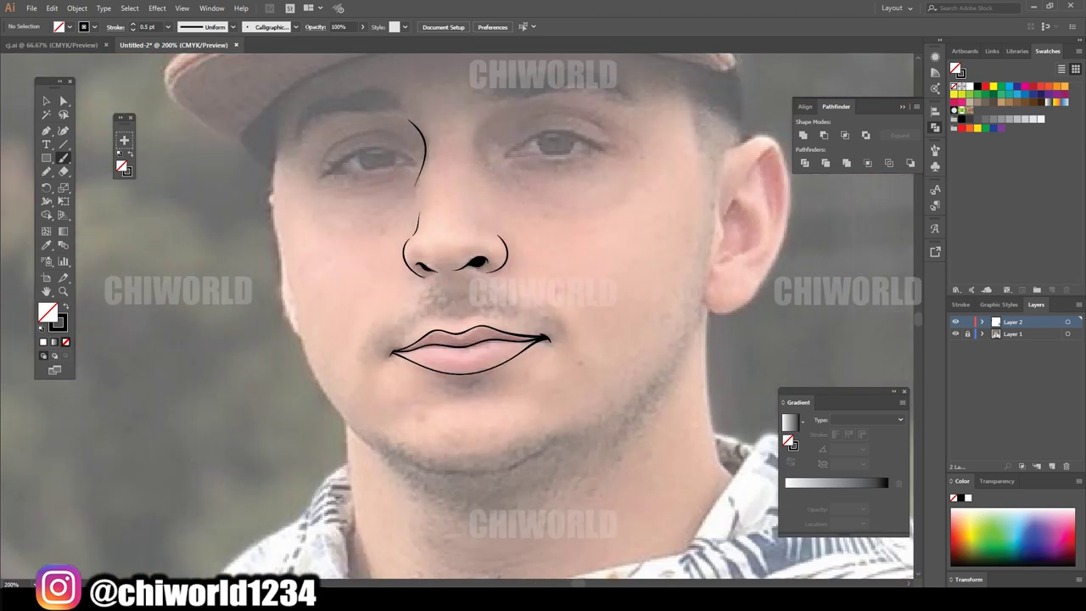
{"action": "scroll", "coordinate": [351, 85], "scroll_direction": "up", "scroll_amount": 1}
{"action": "scroll", "coordinate": [351, 85], "scroll_direction": "up", "scroll_amount": 2}
{"action": "left_click_drag", "start_coordinate": [181, 427], "coordinate": [566, 380]}
{"action": "key", "text": "ctrl+z"}
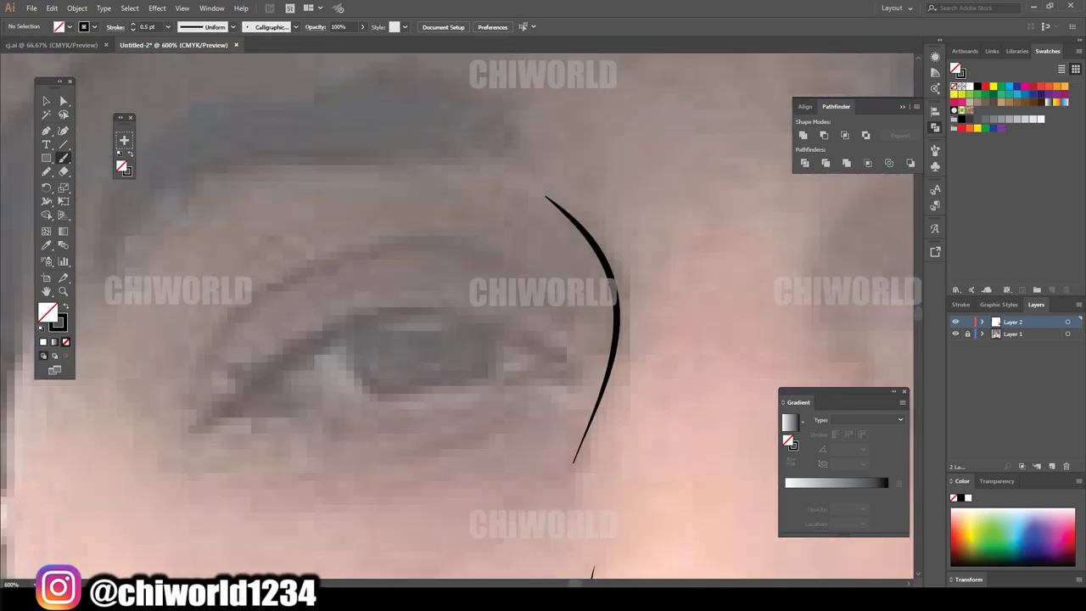
{"action": "left_click_drag", "start_coordinate": [194, 427], "coordinate": [577, 378]}
{"action": "left_click_drag", "start_coordinate": [246, 398], "coordinate": [536, 346]}
{"action": "left_click_drag", "start_coordinate": [186, 404], "coordinate": [567, 244]}
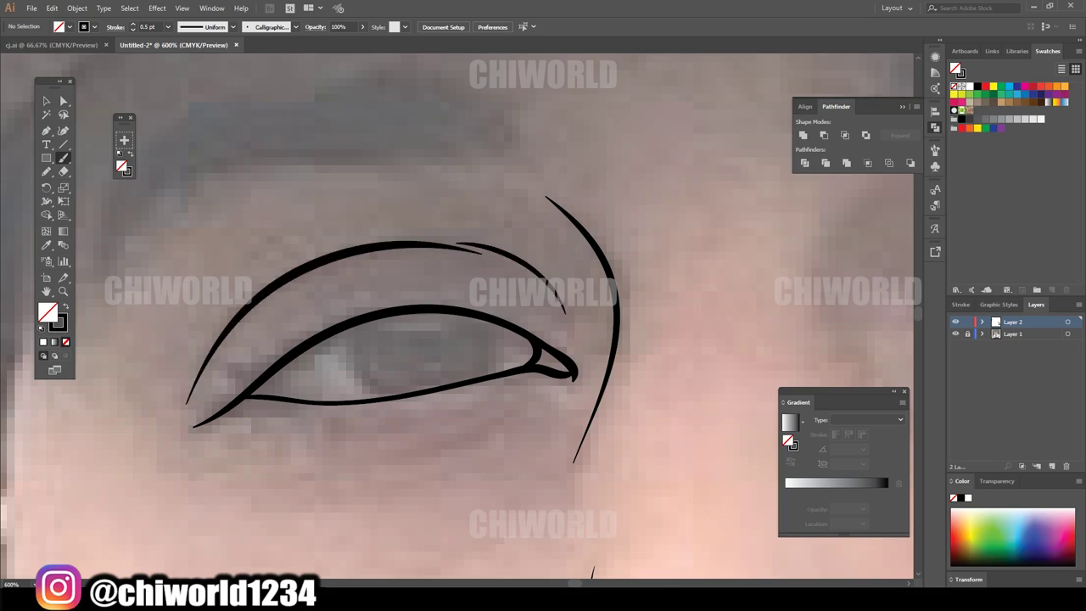
- Trace the other eye's upper eyelid, redoing the first attempt
{"action": "scroll", "coordinate": [459, 339], "scroll_direction": "down", "scroll_amount": 1}
{"action": "scroll", "coordinate": [459, 339], "scroll_direction": "right", "scroll_amount": 3}
{"action": "mouse_move", "coordinate": [348, 335]}
{"action": "left_mouse_down"}
{"action": "mouse_move", "coordinate": [623, 319]}
{"action": "mouse_move", "coordinate": [594, 312]}
{"action": "left_mouse_up"}
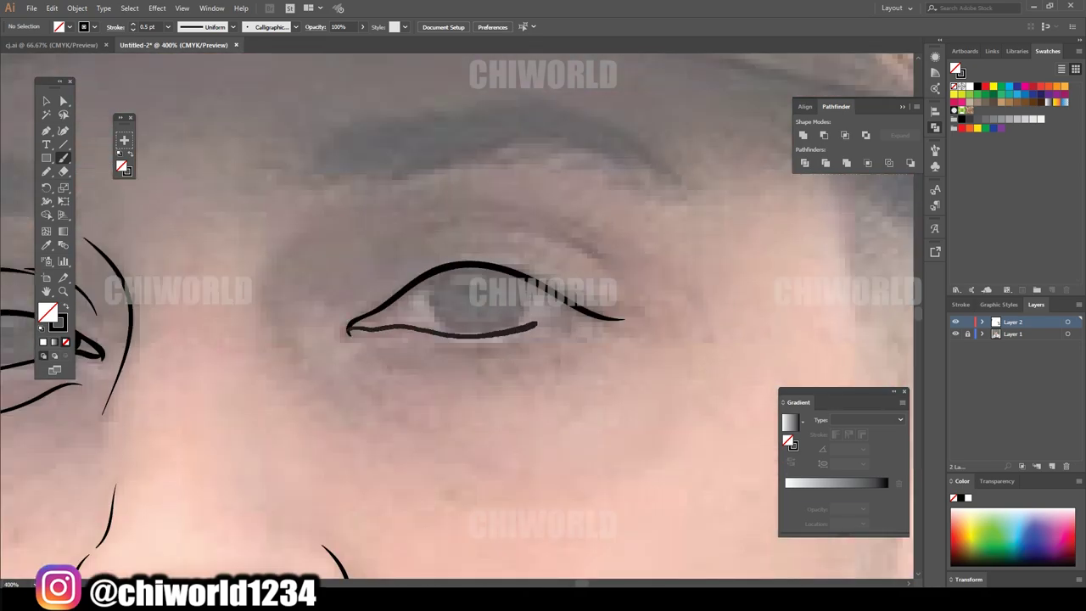
{"action": "key", "text": "ctrl+z"}
{"action": "scroll", "coordinate": [458, 340], "scroll_direction": "up", "scroll_amount": 1}
{"action": "mouse_move", "coordinate": [347, 360]}
{"action": "left_mouse_down"}
{"action": "mouse_move", "coordinate": [593, 341]}
{"action": "mouse_move", "coordinate": [412, 312]}
{"action": "left_mouse_up"}
- Trace the left jawline, a line under the lower lip, and the face's right side
{"action": "scroll", "coordinate": [458, 340], "scroll_direction": "up", "scroll_amount": 2}
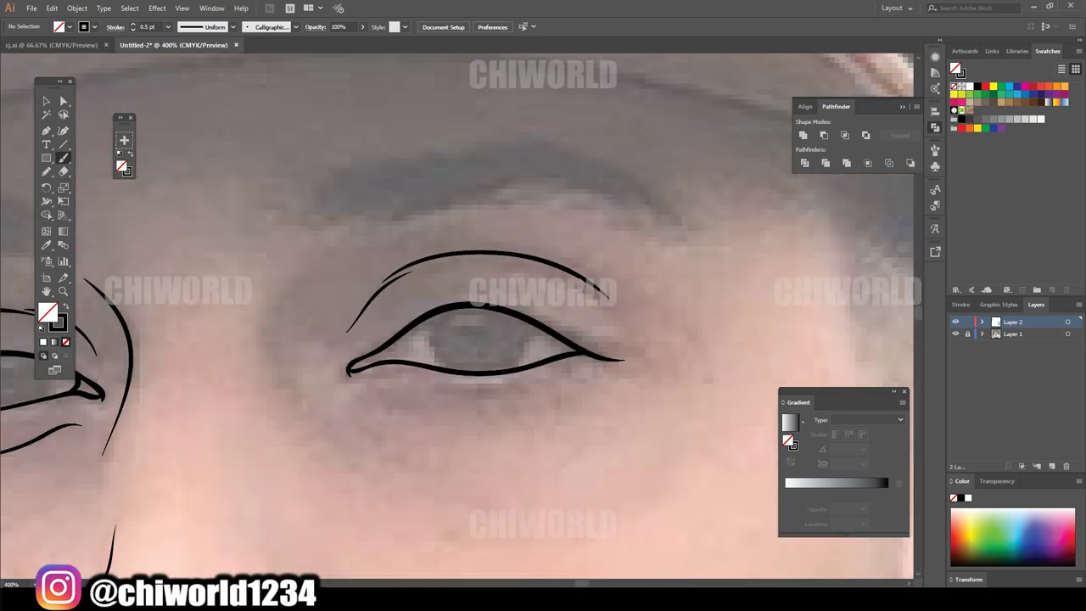
{"action": "scroll", "coordinate": [458, 339], "scroll_direction": "up", "scroll_amount": 2}
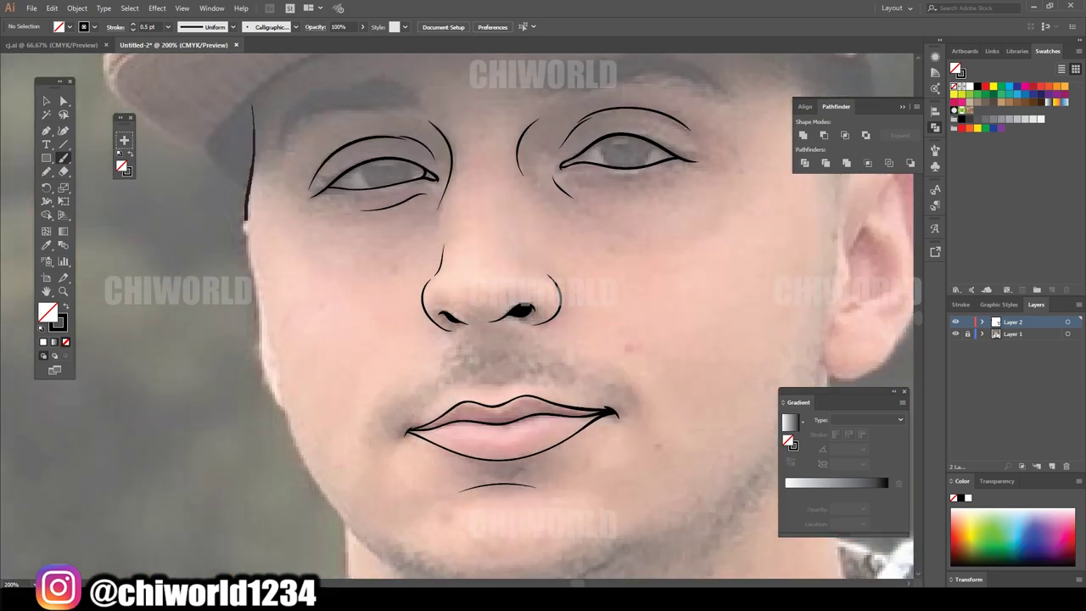
{"action": "left_click_drag", "start_coordinate": [250, 106], "coordinate": [381, 556]}
{"action": "scroll", "coordinate": [458, 339], "scroll_direction": "right", "scroll_amount": 3}
{"action": "scroll", "coordinate": [458, 339], "scroll_direction": "down", "scroll_amount": 1}
{"action": "left_click_drag", "start_coordinate": [264, 475], "coordinate": [474, 468]}
{"action": "scroll", "coordinate": [458, 339], "scroll_direction": "up", "scroll_amount": 2}
{"action": "scroll", "coordinate": [458, 339], "scroll_direction": "left", "scroll_amount": 2}
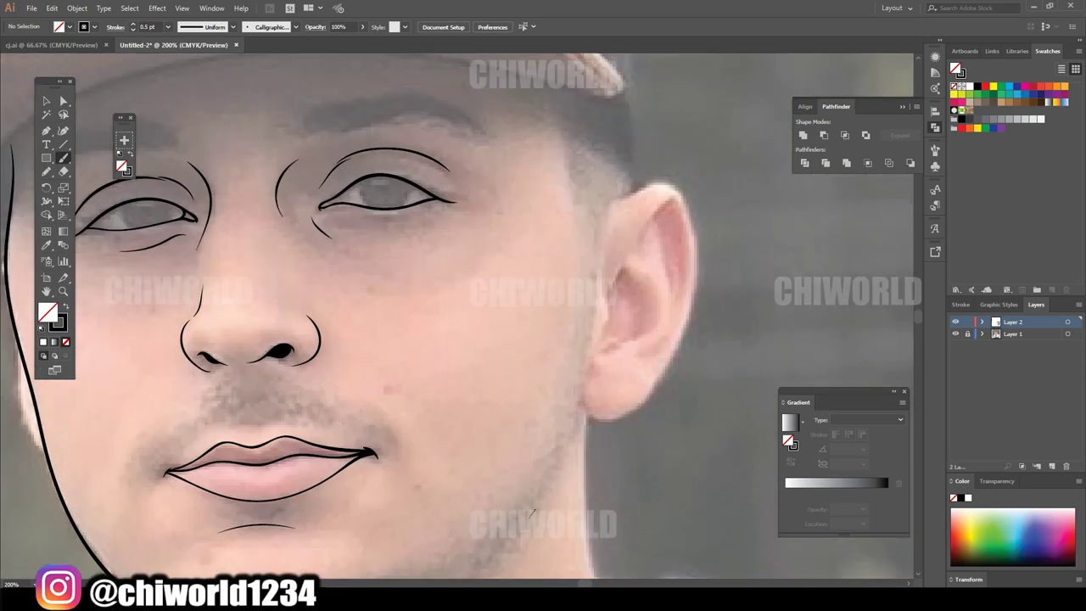
{"action": "left_click_drag", "start_coordinate": [582, 397], "coordinate": [528, 516]}
- At 1 pt stroke, outline the ear with its inner curve and fold, plus cheek contours
{"action": "left_click", "coordinate": [132, 22]}
{"action": "left_click_drag", "start_coordinate": [582, 416], "coordinate": [623, 193]}
{"action": "mouse_move", "coordinate": [599, 352]}
{"action": "left_mouse_down"}
{"action": "mouse_move", "coordinate": [611, 280]}
{"action": "mouse_move", "coordinate": [671, 204]}
{"action": "mouse_move", "coordinate": [662, 352]}
{"action": "left_mouse_up"}
{"action": "left_click_drag", "start_coordinate": [654, 305], "coordinate": [594, 360]}
{"action": "scroll", "coordinate": [458, 339], "scroll_direction": "down", "scroll_amount": 1}
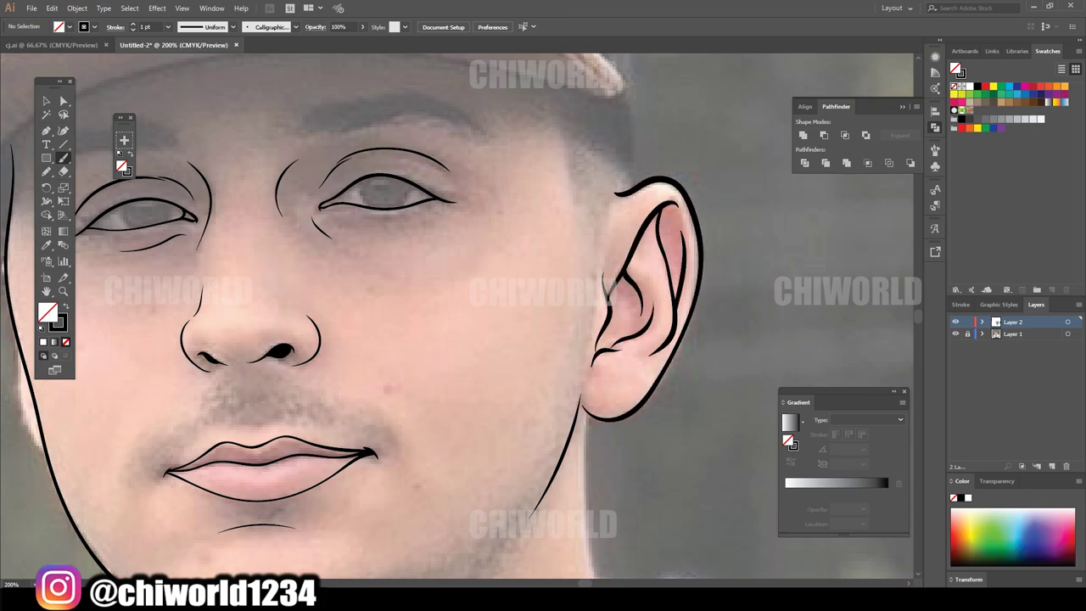
{"action": "scroll", "coordinate": [458, 340], "scroll_direction": "up", "scroll_amount": 1}
{"action": "left_click_drag", "start_coordinate": [441, 195], "coordinate": [403, 403]}
- Trace the chin and jaw underside and the neck line below it
{"action": "scroll", "coordinate": [458, 339], "scroll_direction": "down", "scroll_amount": 2}
{"action": "scroll", "coordinate": [458, 339], "scroll_direction": "up", "scroll_amount": 3}
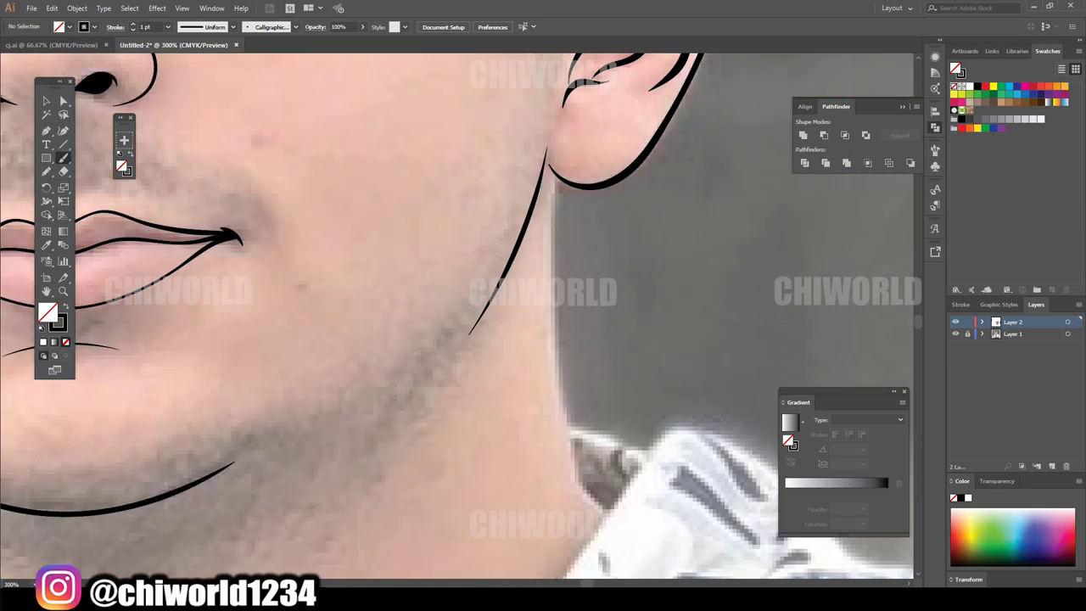
{"action": "left_click_drag", "start_coordinate": [556, 149], "coordinate": [593, 475]}
{"action": "scroll", "coordinate": [458, 340], "scroll_direction": "left", "scroll_amount": 5}
{"action": "scroll", "coordinate": [458, 340], "scroll_direction": "down", "scroll_amount": 2}
{"action": "left_click_drag", "start_coordinate": [459, 242], "coordinate": [463, 458]}
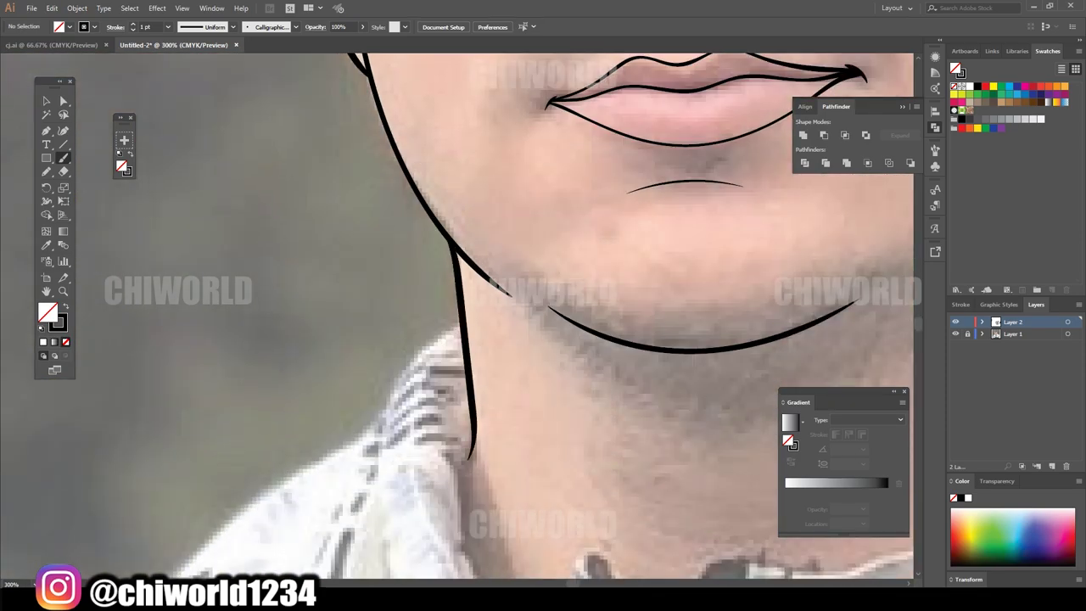
{"action": "scroll", "coordinate": [458, 339], "scroll_direction": "up", "scroll_amount": 5}
- Outline the cap brim's underside, edges and top, then the cap crown
{"action": "left_click_drag", "start_coordinate": [213, 364], "coordinate": [704, 293]}
{"action": "scroll", "coordinate": [458, 314], "scroll_direction": "up", "scroll_amount": 1}
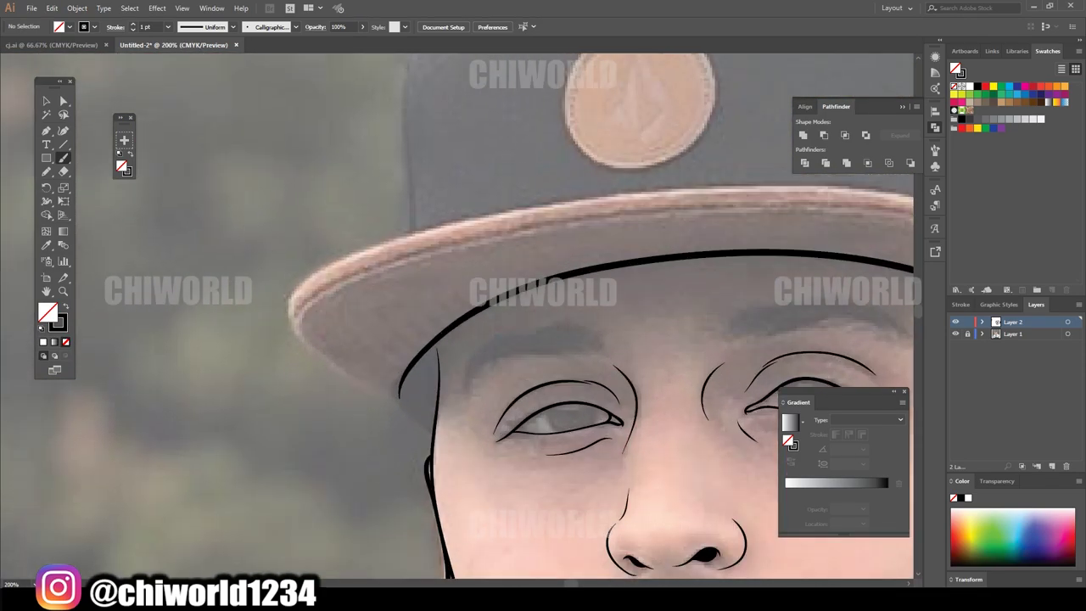
{"action": "mouse_move", "coordinate": [305, 445]}
{"action": "left_mouse_down"}
{"action": "mouse_move", "coordinate": [293, 323]}
{"action": "mouse_move", "coordinate": [797, 225]}
{"action": "left_mouse_up"}
{"action": "scroll", "coordinate": [459, 314], "scroll_direction": "up", "scroll_amount": 1}
{"action": "left_click_drag", "start_coordinate": [267, 174], "coordinate": [662, 484]}
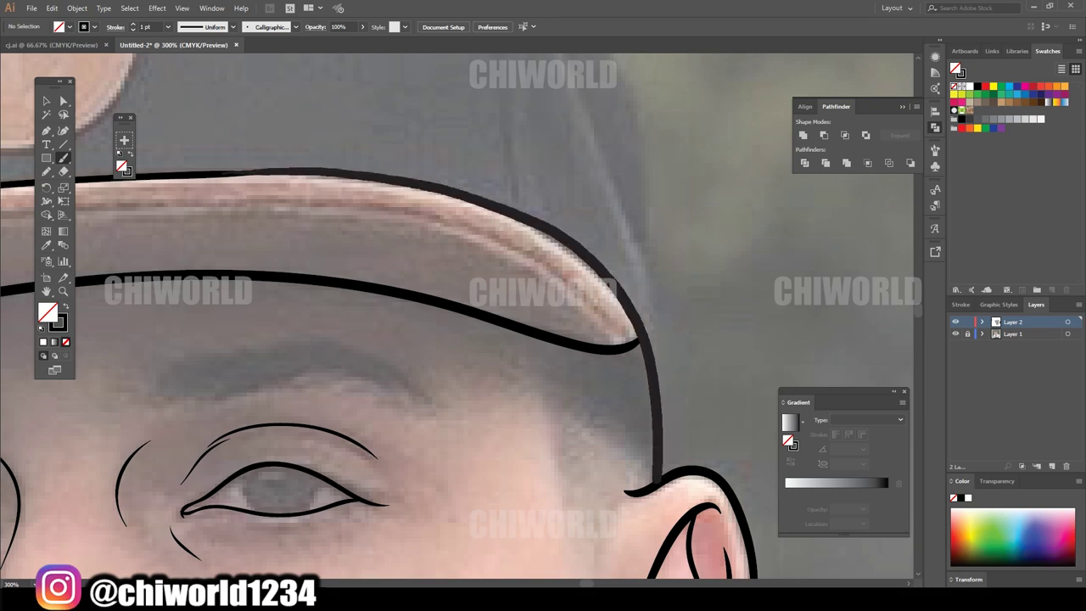
{"action": "scroll", "coordinate": [458, 314], "scroll_direction": "down", "scroll_amount": 2}
{"action": "mouse_move", "coordinate": [212, 398]}
{"action": "left_mouse_down"}
{"action": "mouse_move", "coordinate": [399, 155]}
{"action": "mouse_move", "coordinate": [704, 419]}
{"action": "left_mouse_up"}
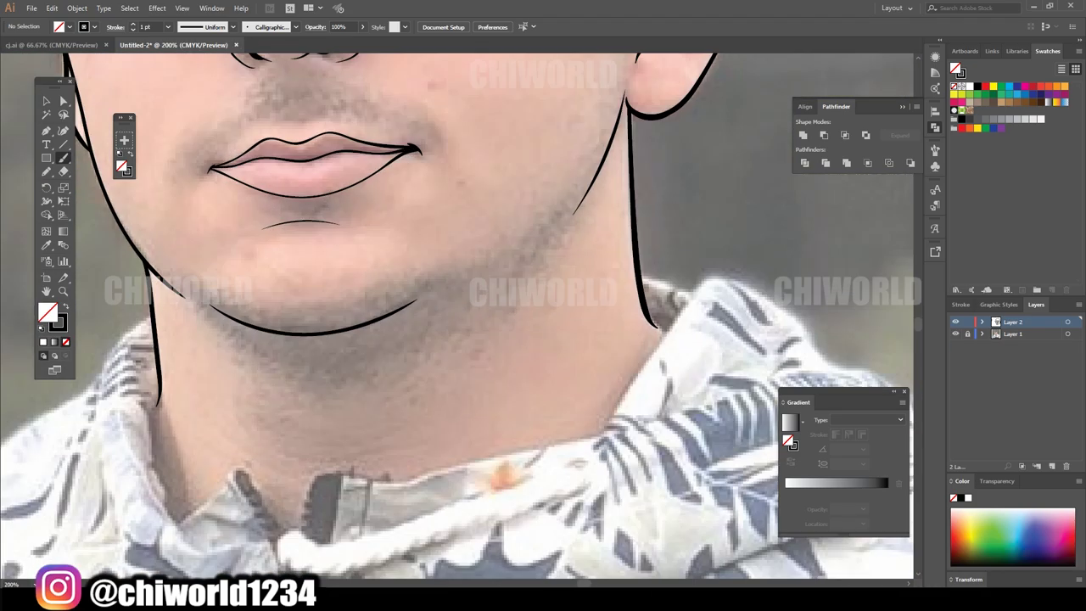
- Draw a wavy dripping collar line along the neck and toggle the photo layer to check it
{"action": "mouse_move", "coordinate": [649, 312]}
{"action": "left_mouse_down"}
{"action": "mouse_move", "coordinate": [581, 429]}
{"action": "mouse_move", "coordinate": [458, 455]}
{"action": "mouse_move", "coordinate": [316, 509]}
{"action": "mouse_move", "coordinate": [184, 509]}
{"action": "mouse_move", "coordinate": [144, 415]}
{"action": "left_mouse_up"}
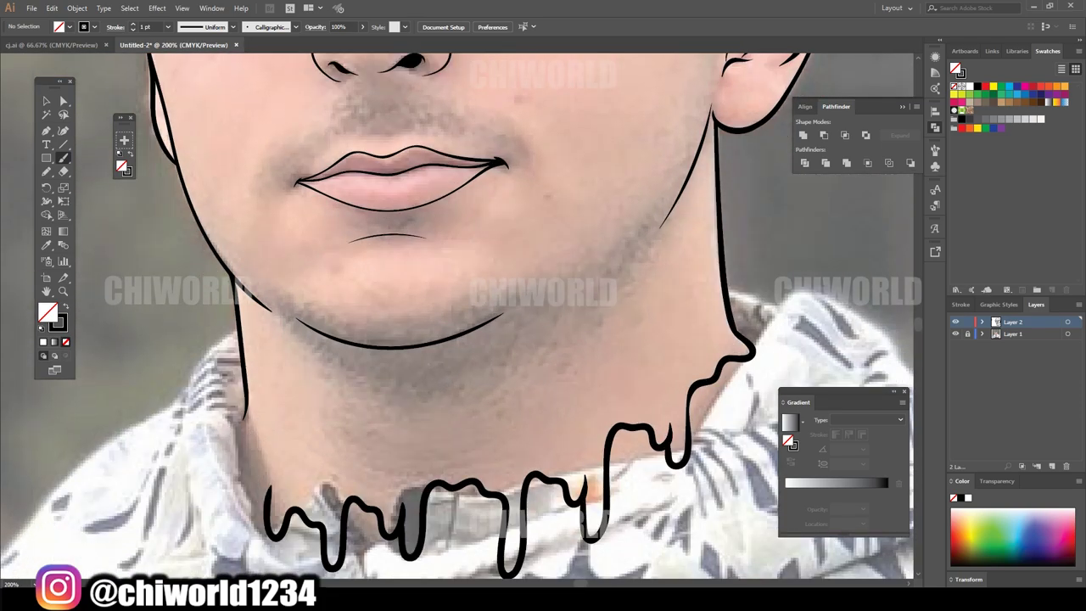
{"action": "key", "text": "ctrl+z"}
{"action": "key", "text": "ctrl+z"}
{"action": "mouse_move", "coordinate": [751, 344]}
{"action": "left_mouse_down"}
{"action": "mouse_move", "coordinate": [573, 485]}
{"action": "mouse_move", "coordinate": [463, 518]}
{"action": "mouse_move", "coordinate": [322, 441]}
{"action": "mouse_move", "coordinate": [219, 462]}
{"action": "mouse_move", "coordinate": [247, 392]}
{"action": "left_mouse_up"}
{"action": "scroll", "coordinate": [458, 305], "scroll_direction": "down", "scroll_amount": 3}
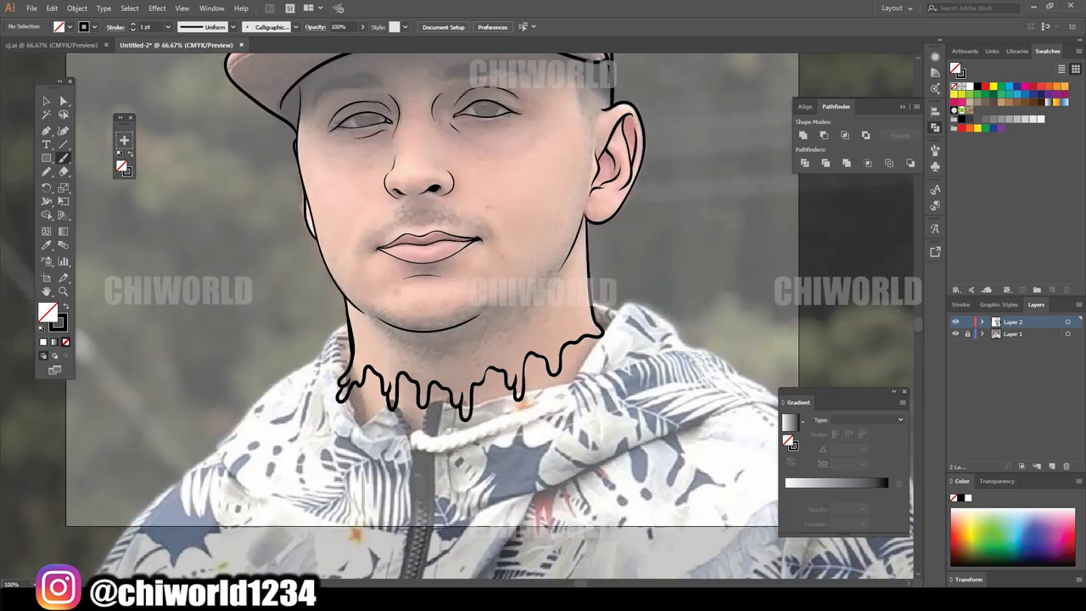
{"action": "left_click", "coordinate": [955, 333]}
- Outline the round cap badge, then trace the brim line, top seam and eyebrow
{"action": "scroll", "coordinate": [459, 255], "scroll_direction": "up", "scroll_amount": 3}
{"action": "scroll", "coordinate": [416, 348], "scroll_direction": "up", "scroll_amount": 3}
{"action": "mouse_move", "coordinate": [390, 505]}
{"action": "left_mouse_down"}
{"action": "mouse_move", "coordinate": [340, 196]}
{"action": "mouse_move", "coordinate": [280, 459]}
{"action": "left_mouse_up"}
{"action": "mouse_move", "coordinate": [270, 390]}
{"action": "left_mouse_down"}
{"action": "mouse_move", "coordinate": [382, 503]}
{"action": "mouse_move", "coordinate": [352, 212]}
{"action": "mouse_move", "coordinate": [377, 480]}
{"action": "left_mouse_up"}
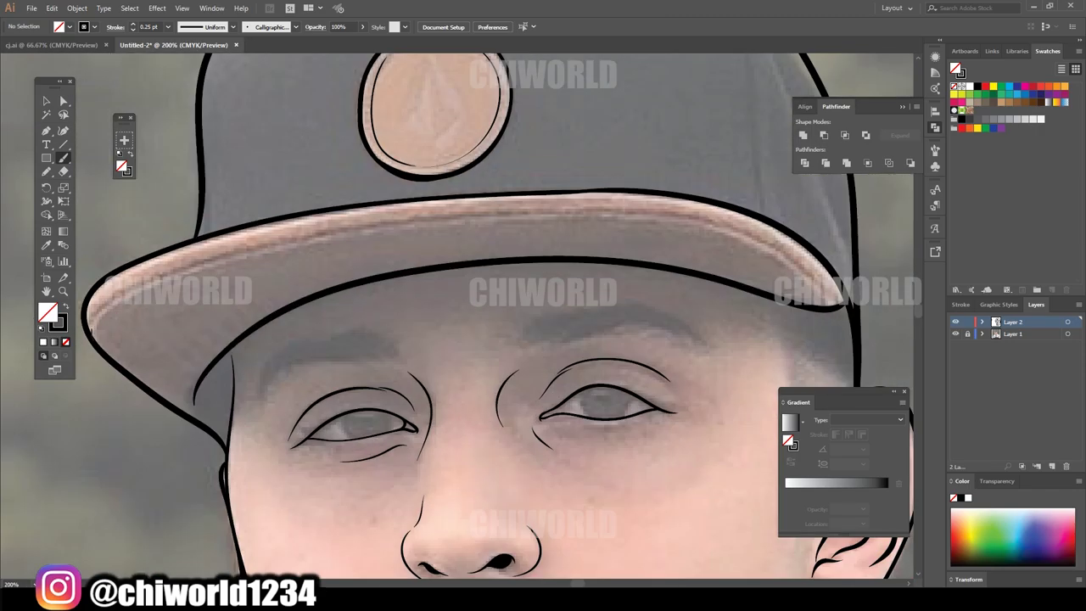
{"action": "left_click_drag", "start_coordinate": [95, 332], "coordinate": [634, 209]}
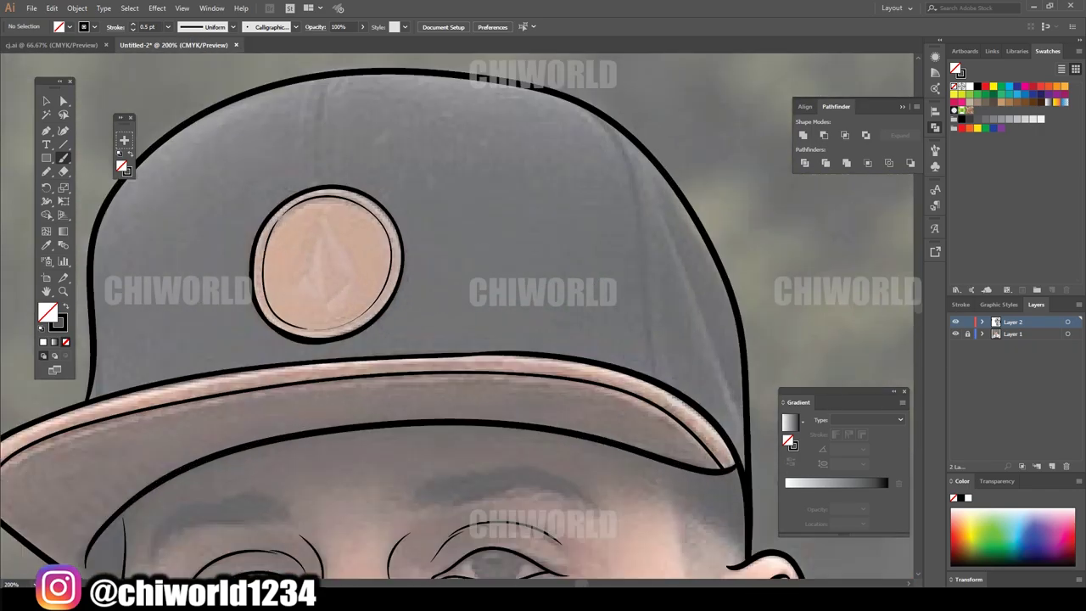
{"action": "left_click_drag", "start_coordinate": [582, 148], "coordinate": [626, 389]}
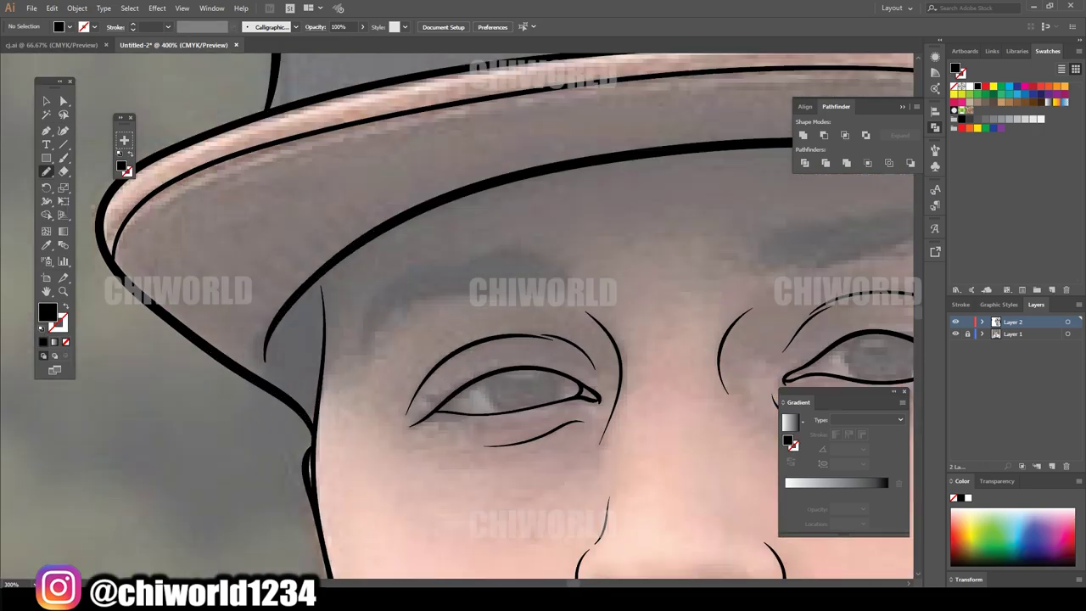
{"action": "left_click_drag", "start_coordinate": [462, 318], "coordinate": [338, 424]}
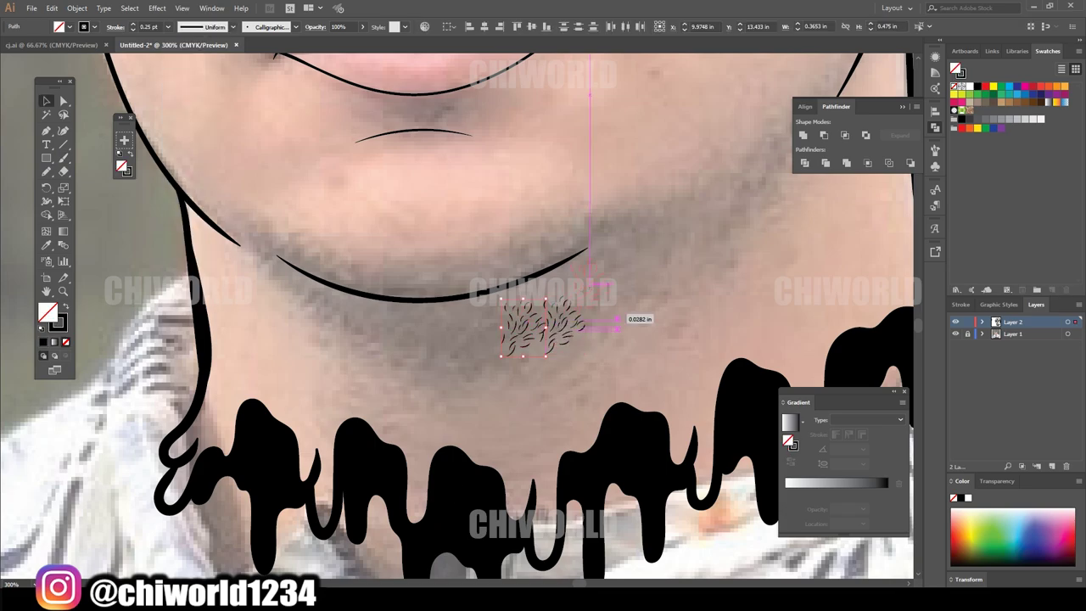
- Copy hair clumps along the jawline and add an extra hair stroke on the chin
{"action": "left_click_drag", "start_coordinate": [459, 324], "coordinate": [465, 323]}
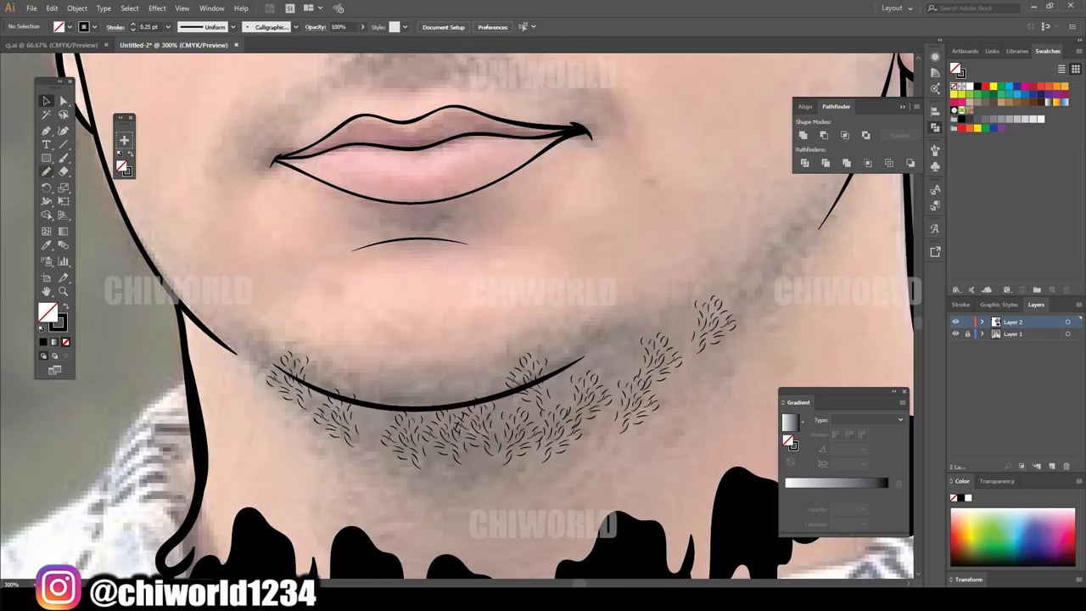
{"action": "key", "text": "b"}
{"action": "left_click_drag", "start_coordinate": [477, 392], "coordinate": [492, 384]}
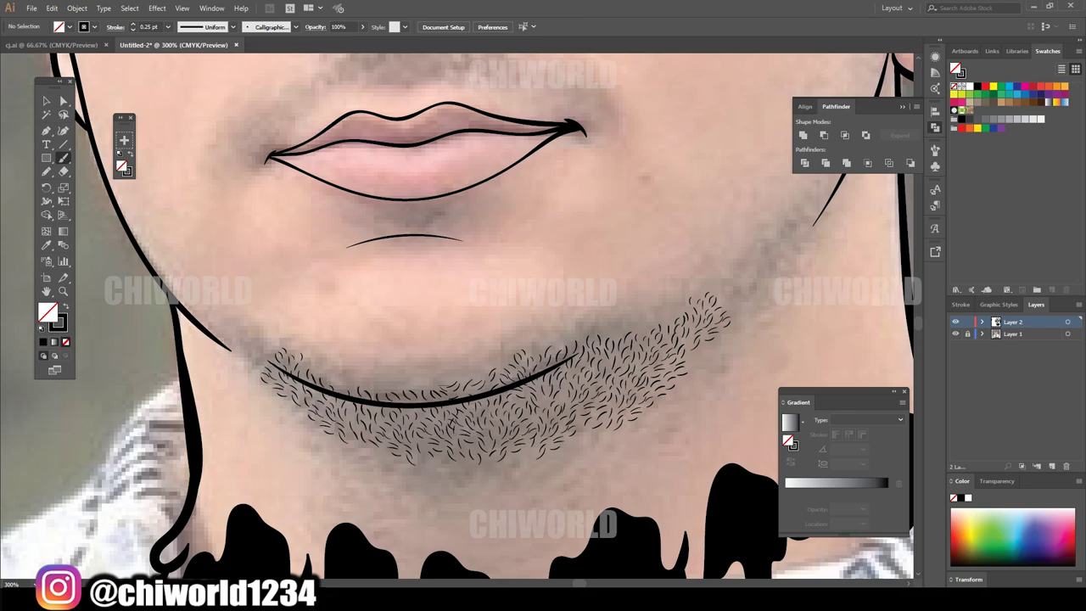
- Paint more stubble around the mouth and below the nose, zooming out to check the whole head
{"action": "key", "text": "ctrl+minus"}
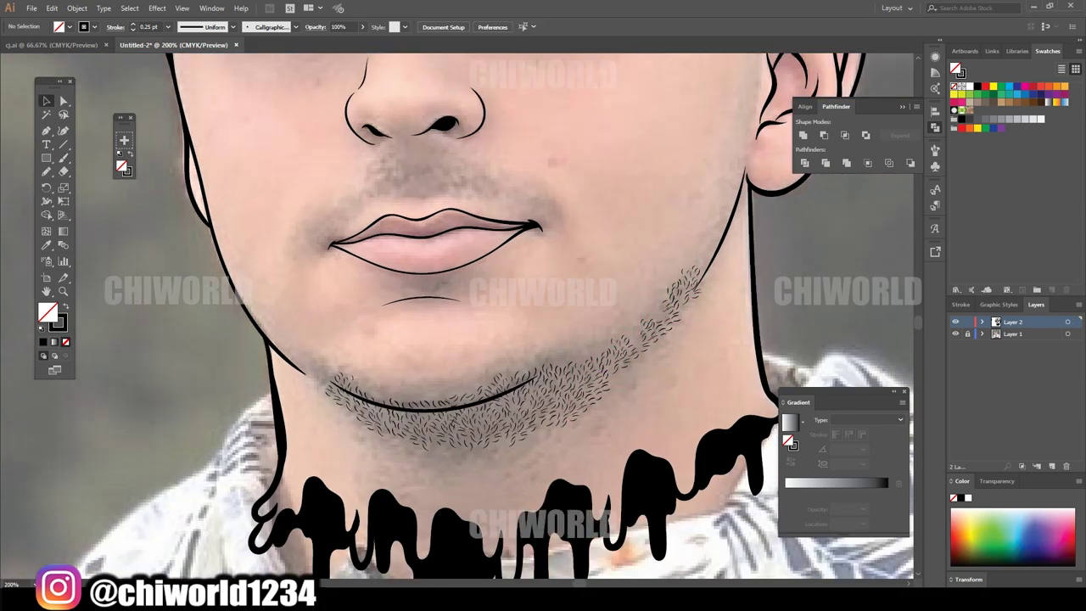
{"action": "key", "text": "ctrl+minus"}
{"action": "key", "text": "ctrl+plus"}
{"action": "key", "text": "ctrl+plus"}
{"action": "key", "text": "ctrl+plus"}
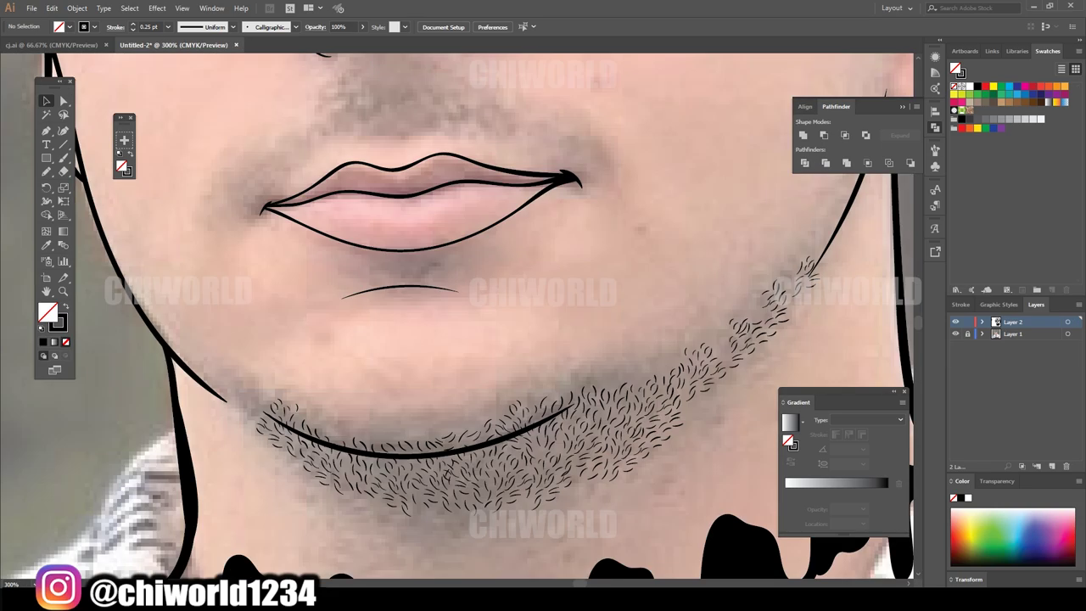
{"action": "key", "text": "b"}
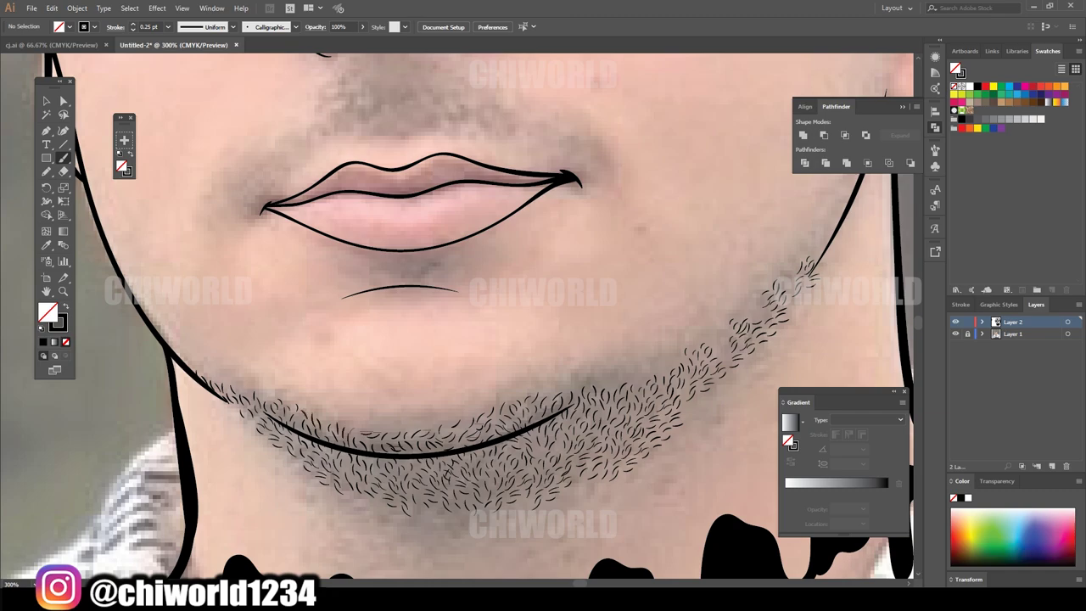
{"action": "scroll", "coordinate": [459, 314], "scroll_direction": "right", "scroll_amount": 4}
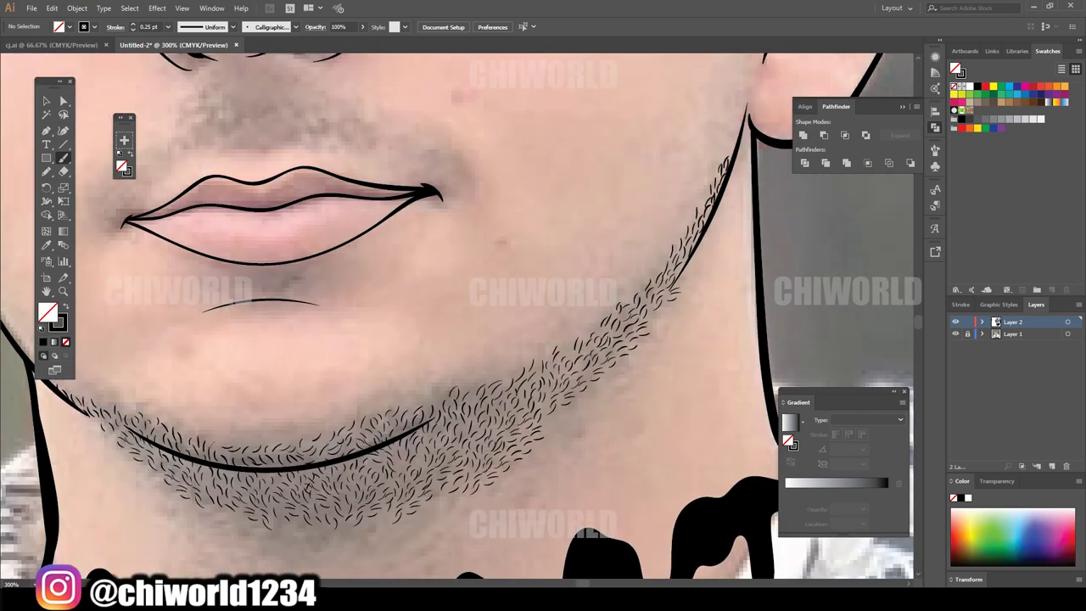
{"action": "key", "text": "ctrl+0"}
{"action": "key", "text": "ctrl+plus"}
{"action": "key", "text": "ctrl+plus"}
{"action": "key", "text": "ctrl+plus"}
{"action": "key", "text": "ctrl+plus"}
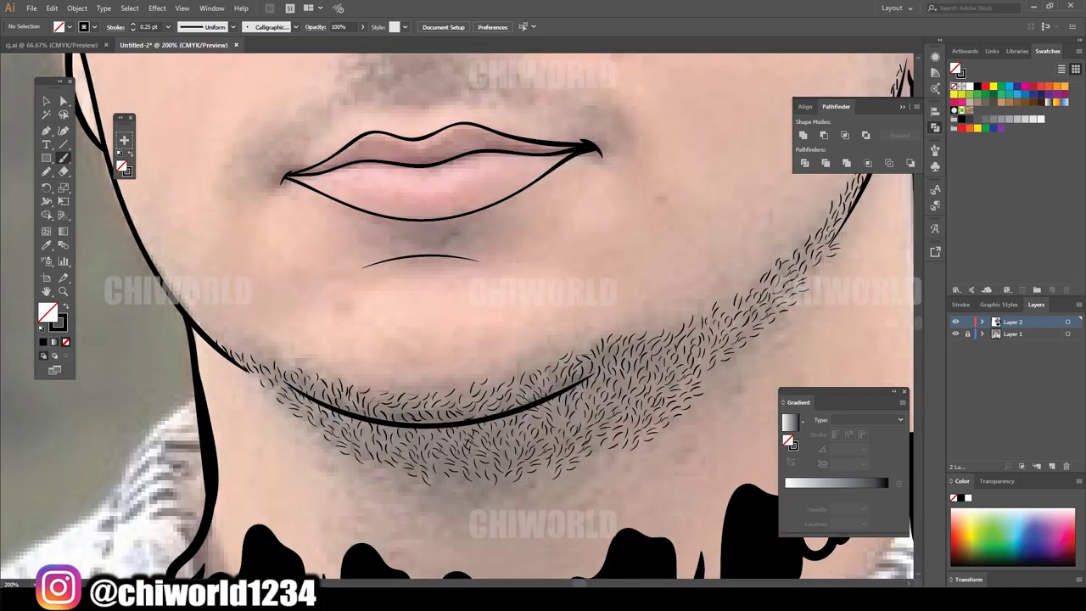
{"action": "key", "text": "ctrl+0"}
{"action": "key", "text": "ctrl+plus"}
{"action": "key", "text": "ctrl+plus"}
{"action": "key", "text": "ctrl+plus"}
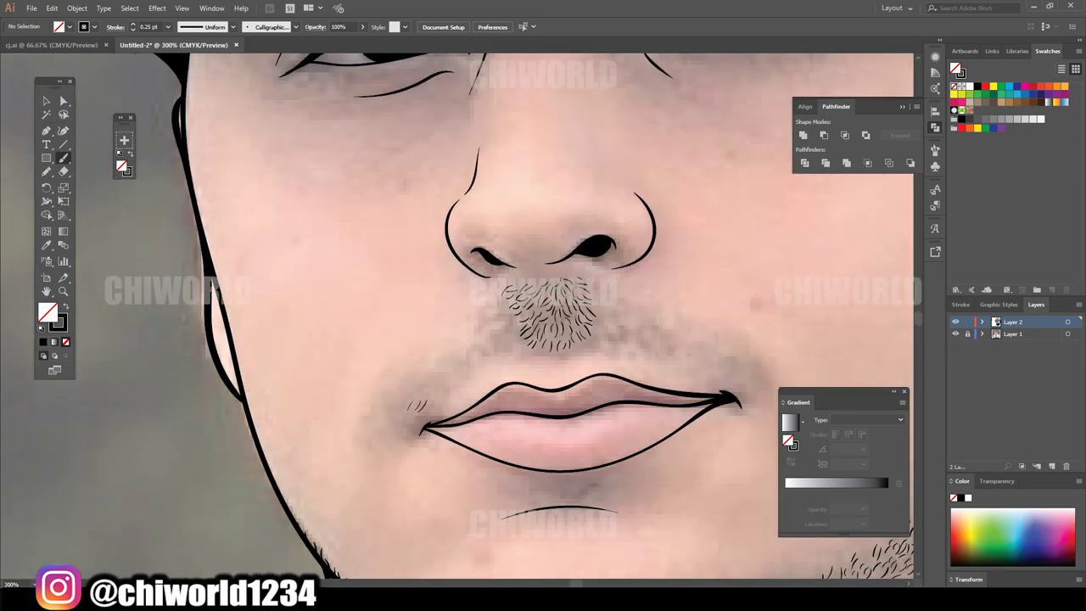
- Save the drawing under the file name ch as ch.ai
{"action": "key", "text": "ctrl+s"}
{"action": "type", "text": "ch"}
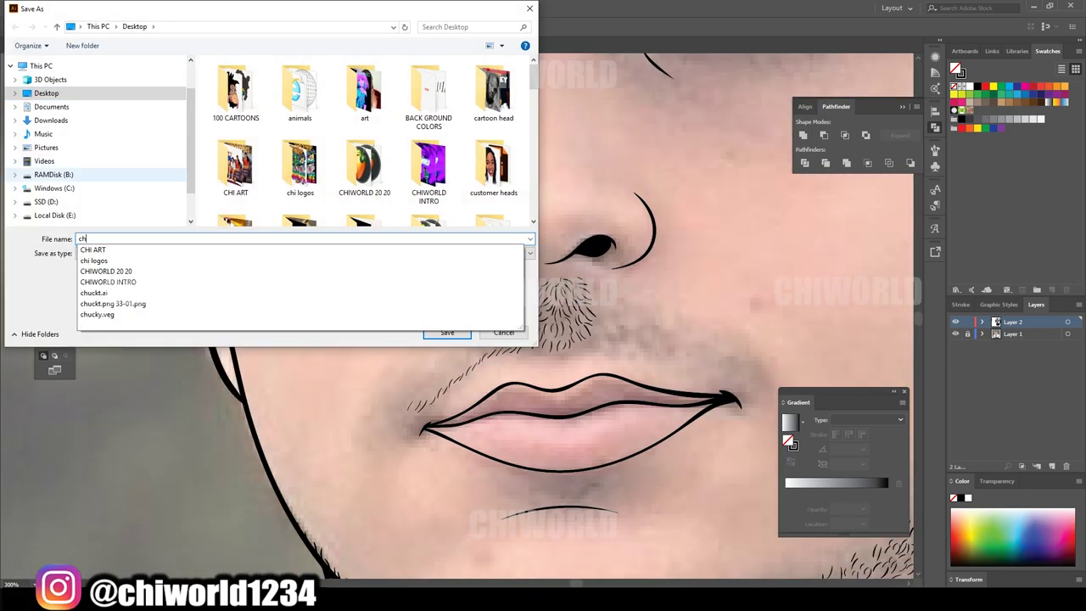
{"action": "key", "text": "Return"}
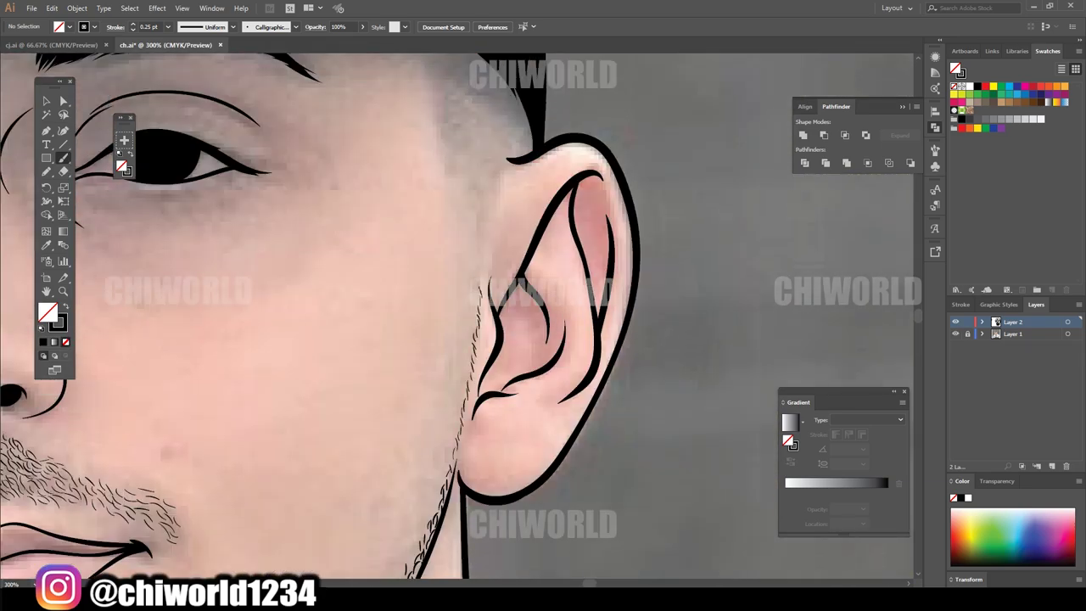
- Switch to the Paintbrush to add stubble along the sideburn and upper lip
{"action": "scroll", "coordinate": [456, 317], "scroll_direction": "up", "scroll_amount": 3}
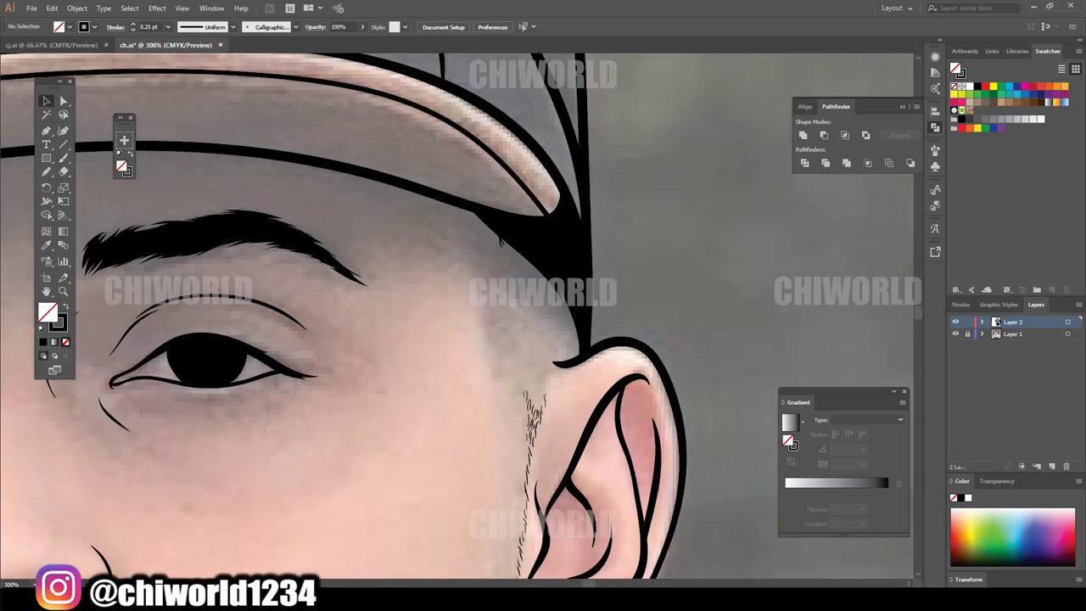
{"action": "key", "text": "b"}
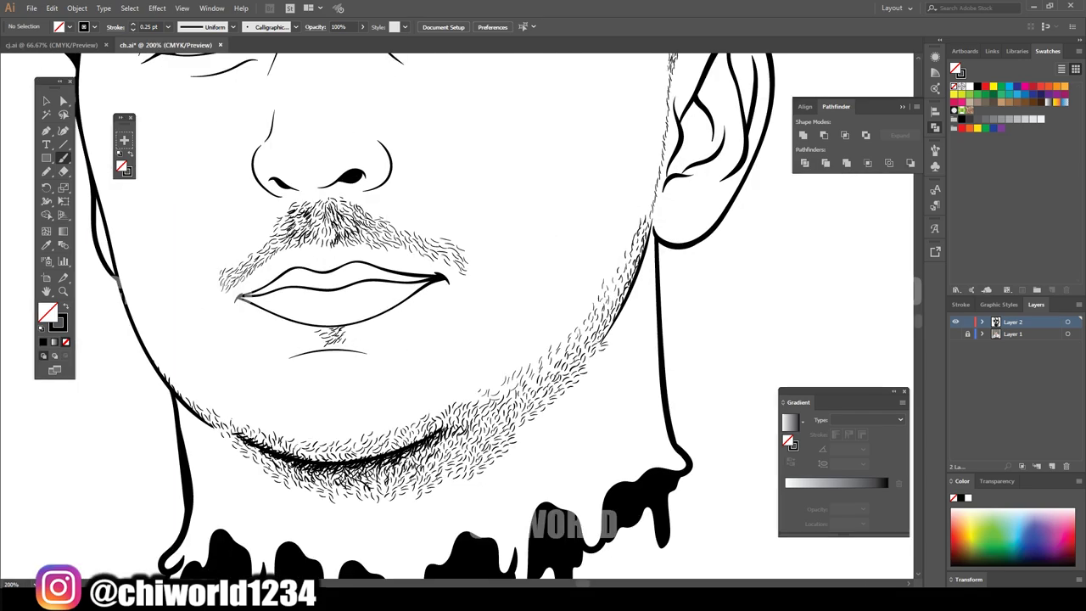
- Scroll up to review the finished cap brim stitching and eyebrow lines
{"action": "scroll", "coordinate": [458, 314], "scroll_direction": "up", "scroll_amount": 4}
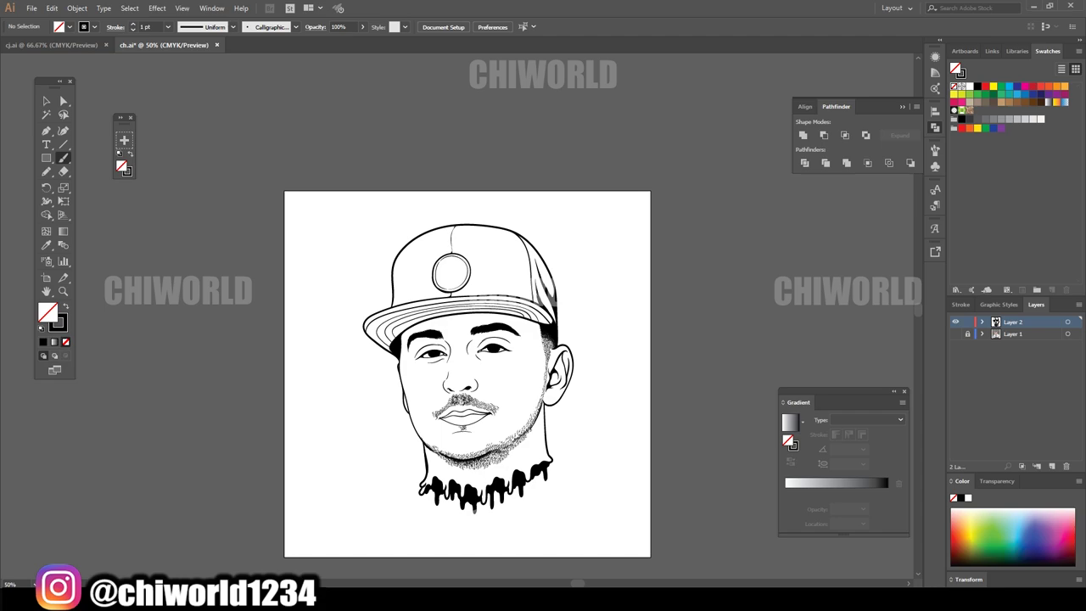
- Select all portrait line art, expand its appearance, merge it with Pathfinder, then deselect
{"action": "key", "text": "v"}
{"action": "left_click_drag", "start_coordinate": [316, 190], "coordinate": [636, 532]}
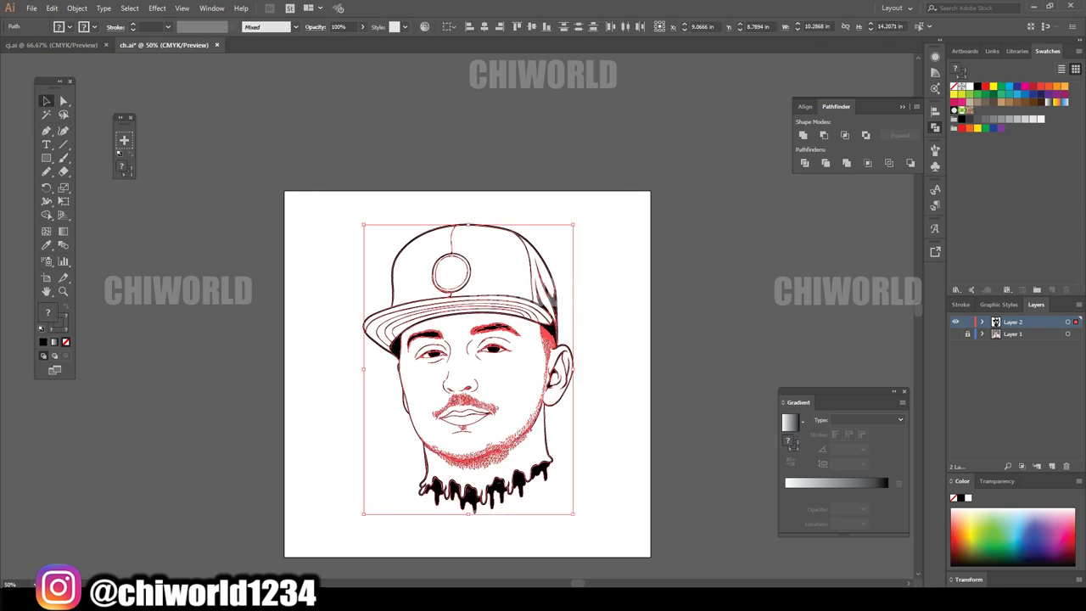
{"action": "left_click", "coordinate": [76, 8]}
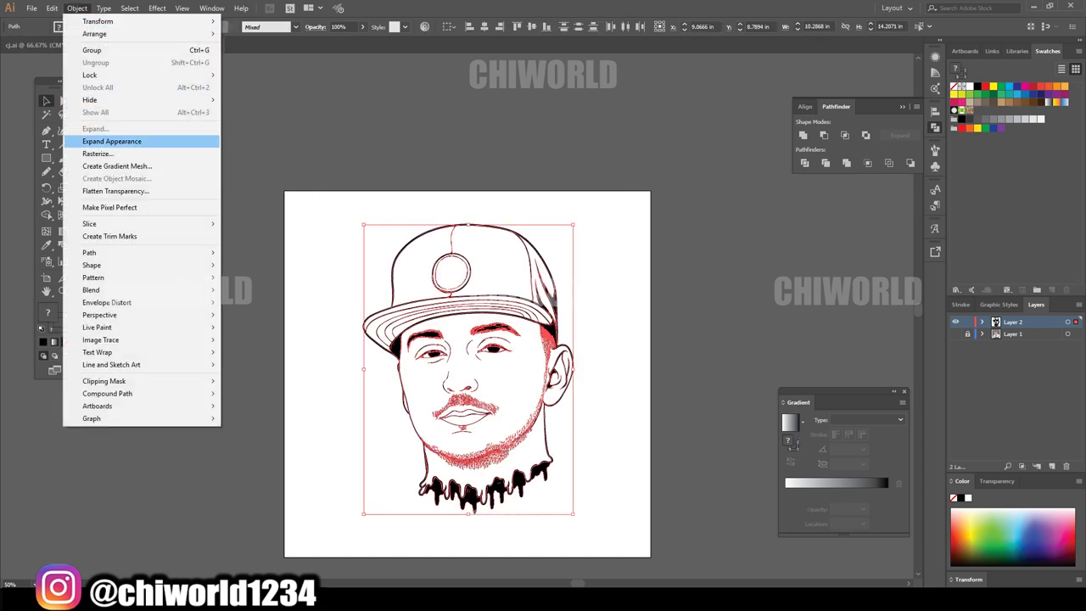
{"action": "left_click", "coordinate": [108, 141]}
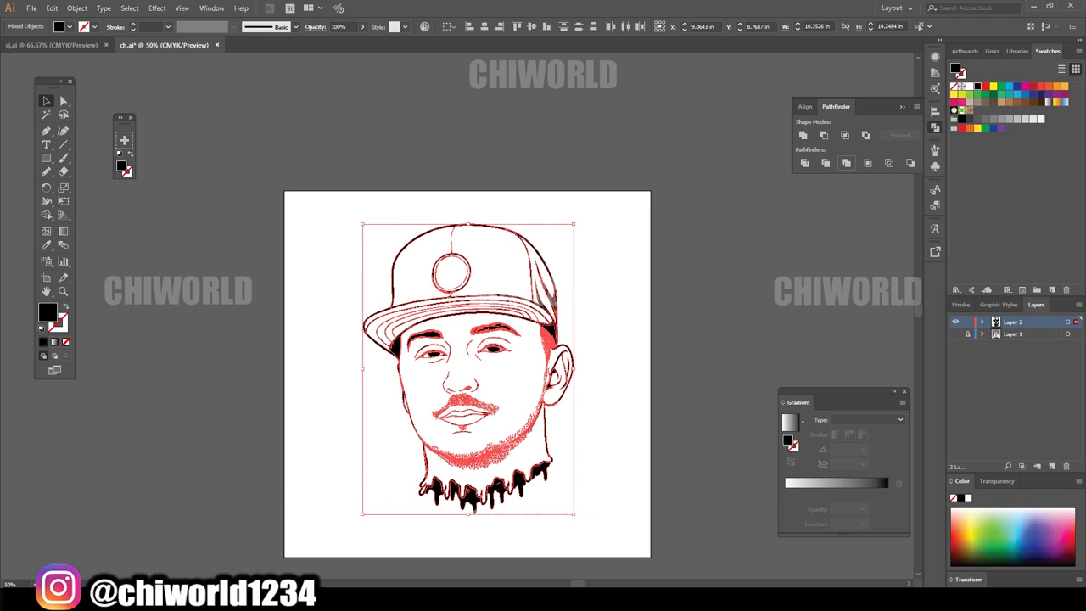
{"action": "left_click", "coordinate": [846, 163]}
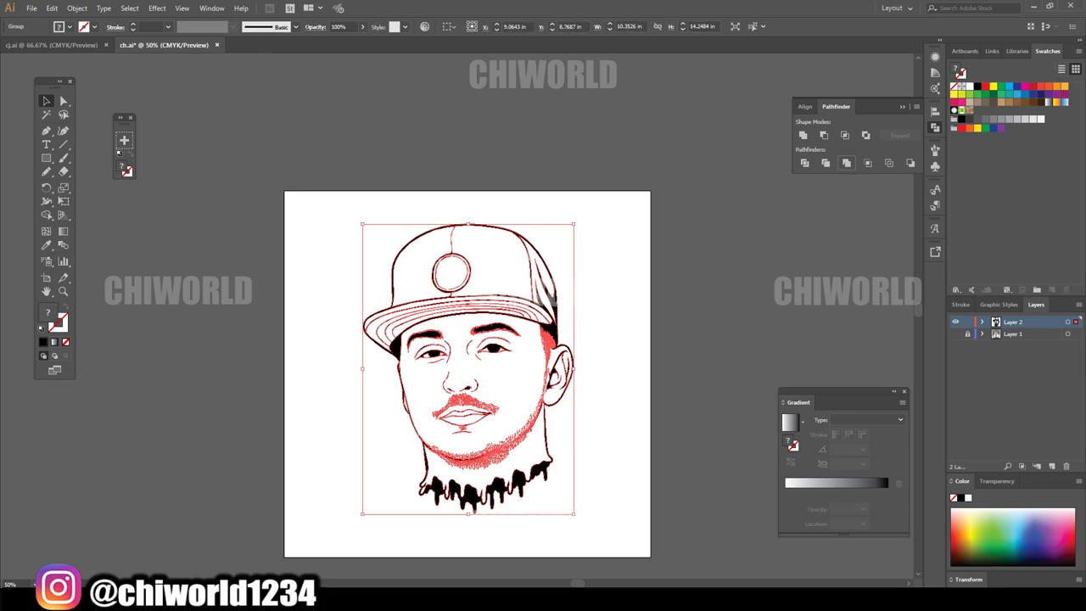
{"action": "key", "text": "ctrl+shift+a"}
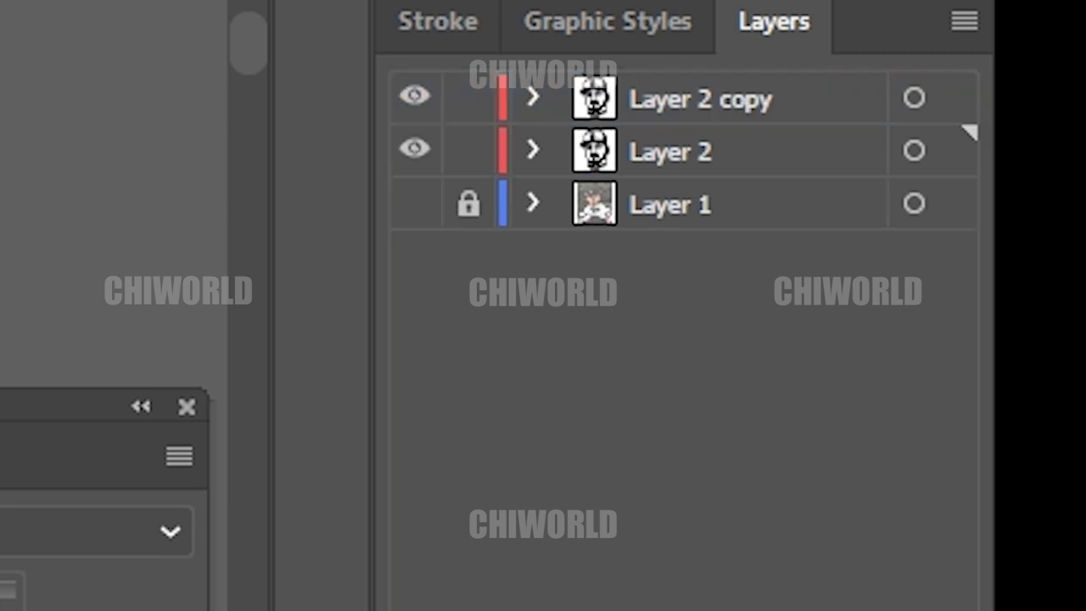
- Lock Layer 2 copy, make Layer 2 active, and set the fill to peach FFC3A9
{"action": "left_click", "coordinate": [469, 98]}
{"action": "left_click", "coordinate": [721, 151]}
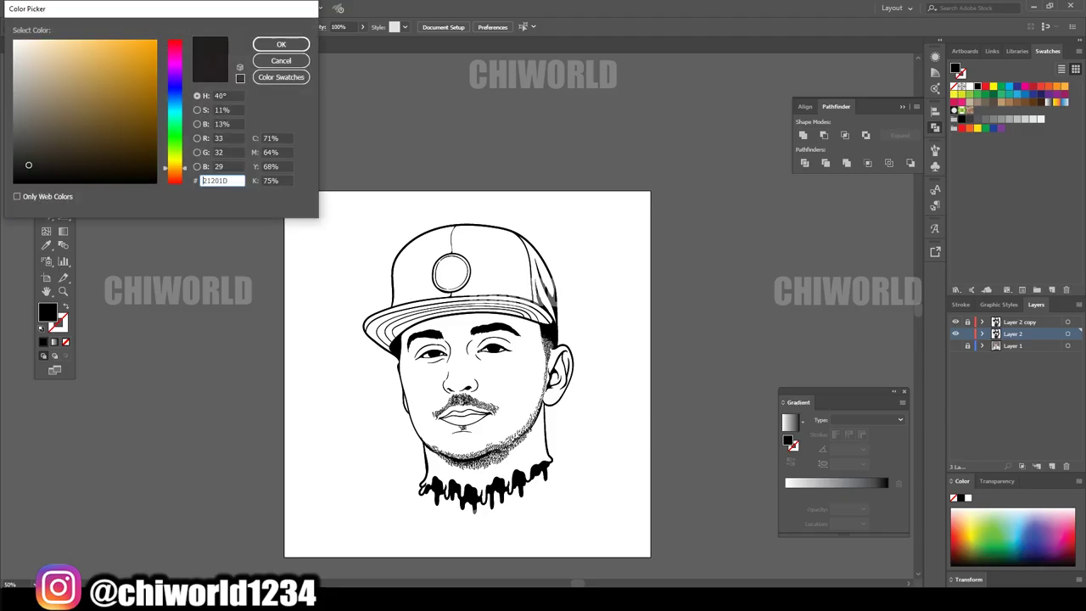
{"action": "type", "text": "211F1D"}
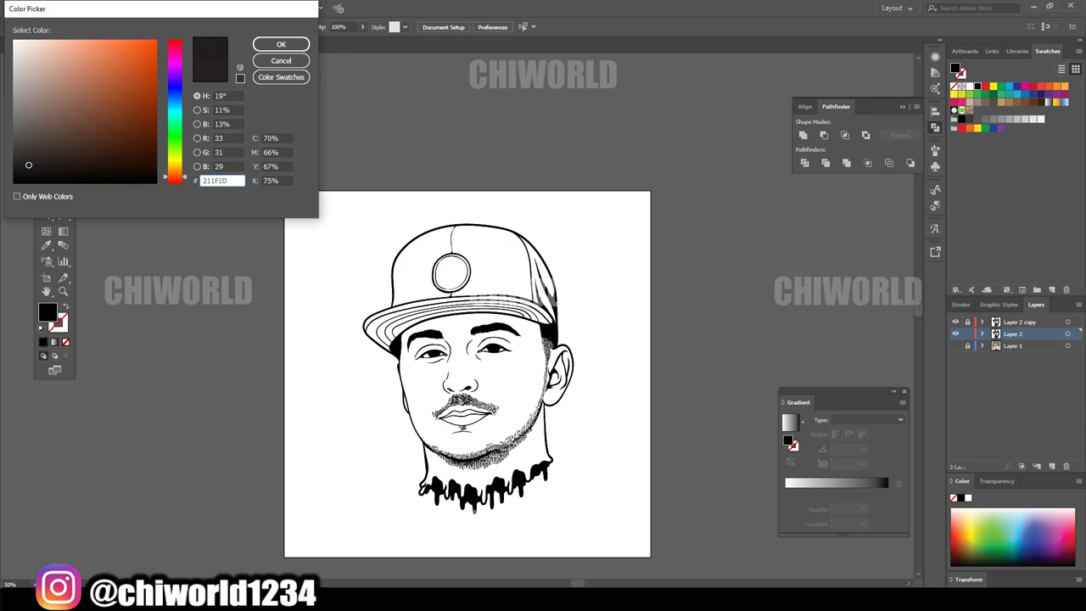
{"action": "left_click_drag", "start_coordinate": [59, 60], "coordinate": [65, 41]}
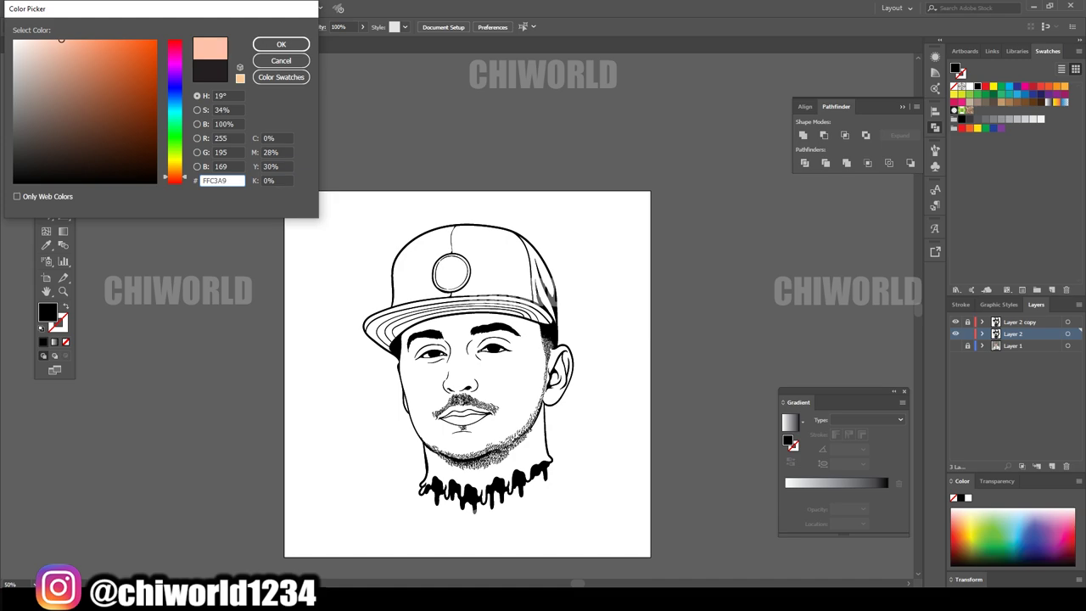
{"action": "left_click", "coordinate": [281, 44]}
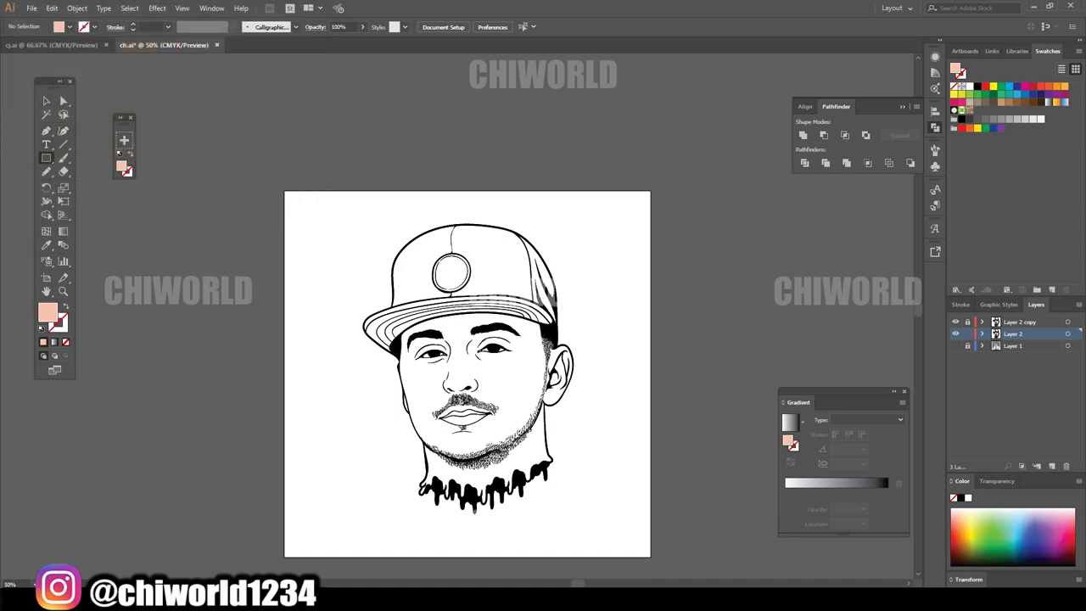
- Draw a peach rectangle over the whole portrait and send it behind the line art
{"action": "left_click_drag", "start_coordinate": [344, 173], "coordinate": [635, 527]}
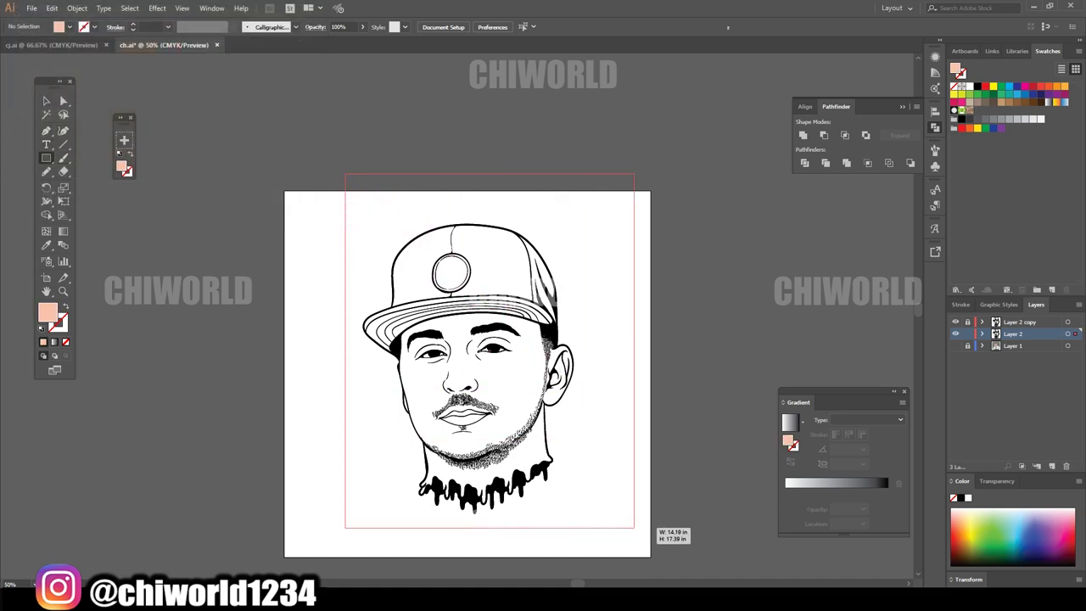
{"action": "key", "text": "v"}
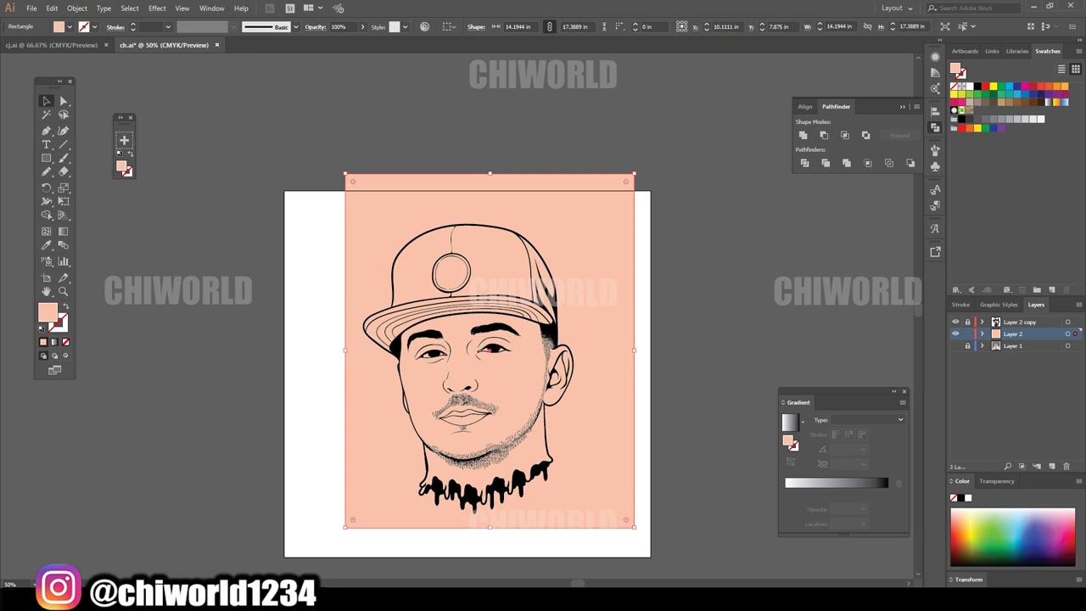
{"action": "right_click", "coordinate": [578, 328]}
{"action": "mouse_move", "coordinate": [610, 505]}
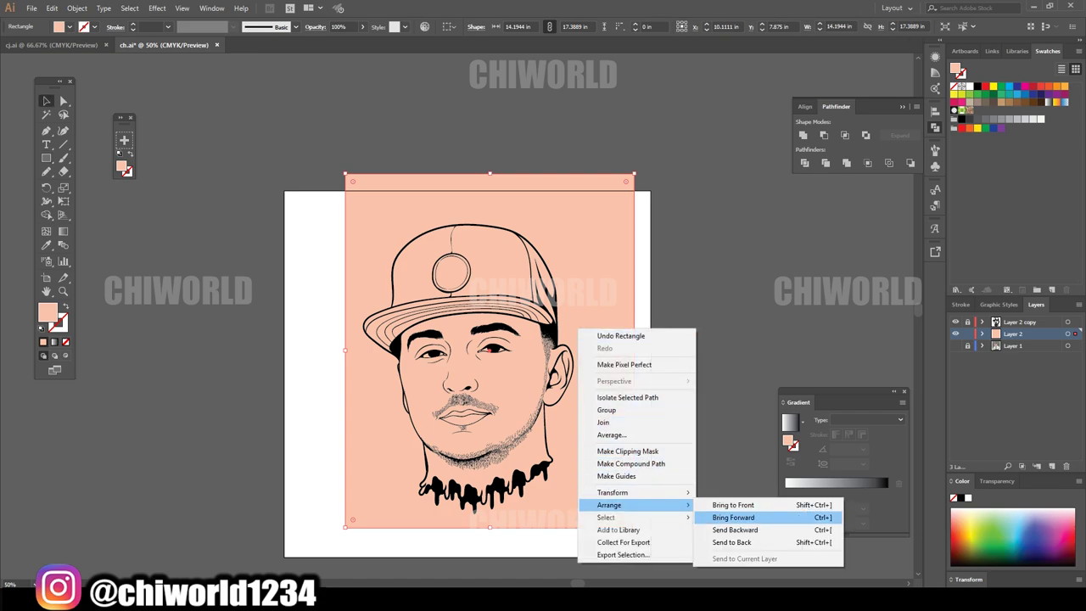
{"action": "left_click", "coordinate": [732, 542]}
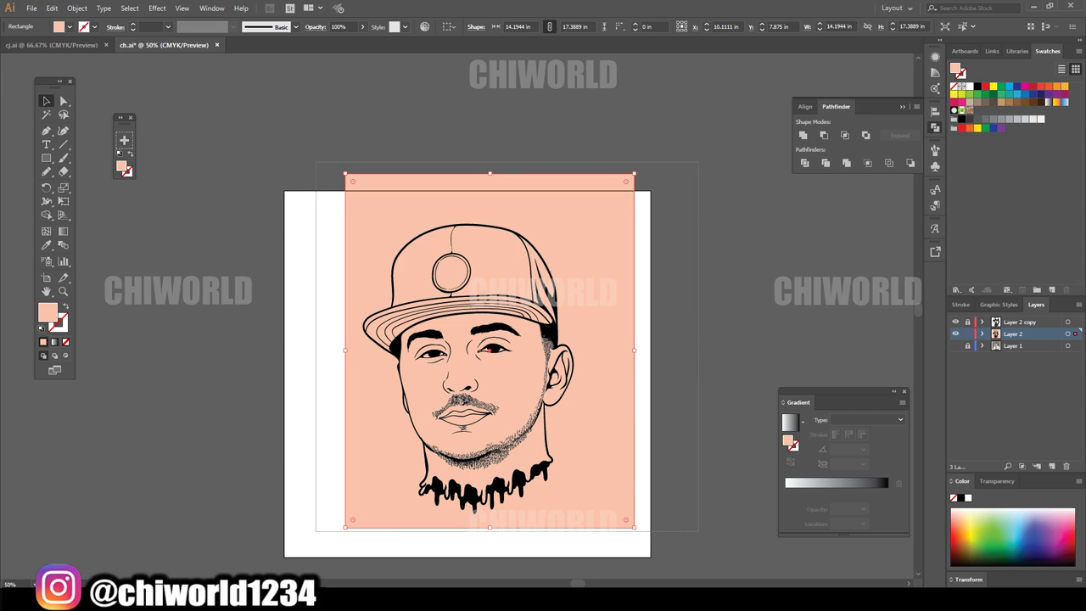
- Isolate the portrait group, clip the skin fill to the face outline, then select everything
{"action": "key", "text": "ctrl+a"}
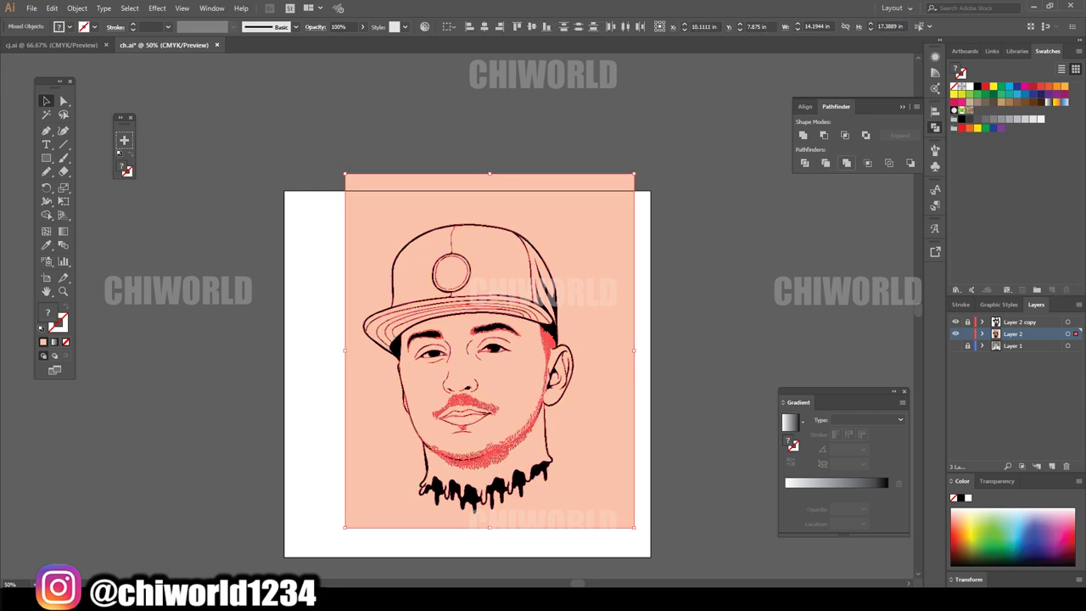
{"action": "right_click", "coordinate": [564, 220]}
{"action": "left_click", "coordinate": [602, 293]}
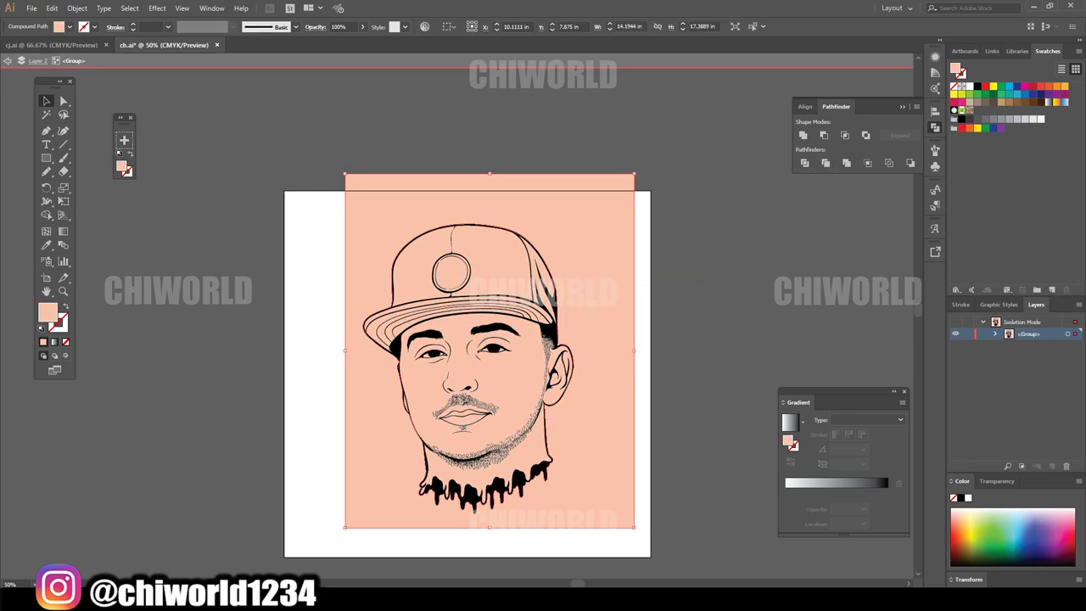
{"action": "key", "text": "ctrl+7"}
{"action": "key", "text": "ctrl+equal"}
{"action": "key", "text": "ctrl+equal"}
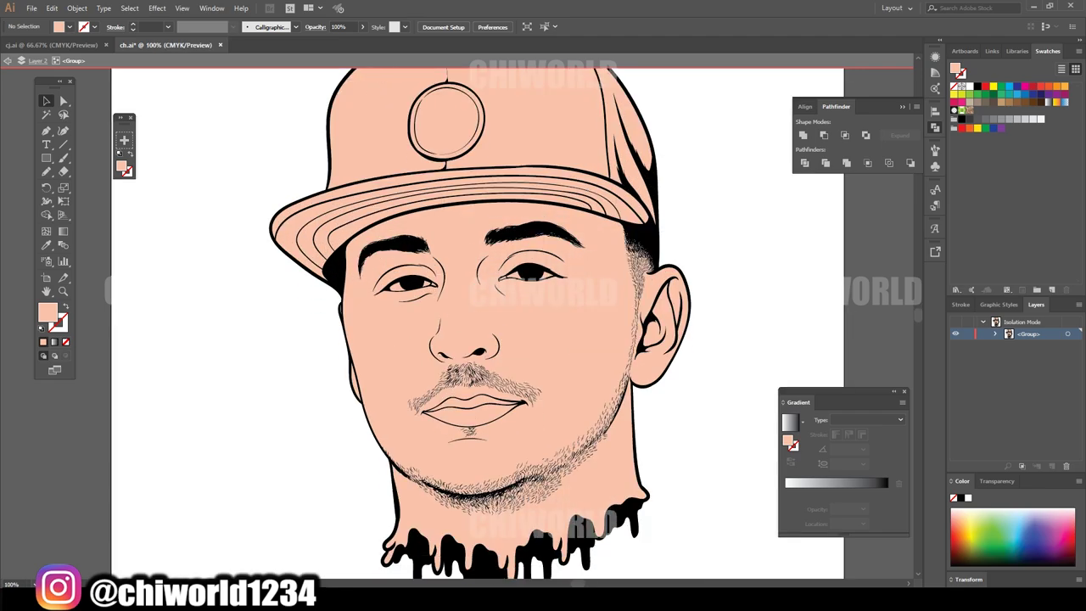
{"action": "scroll", "coordinate": [480, 324], "scroll_direction": "down", "scroll_amount": 1}
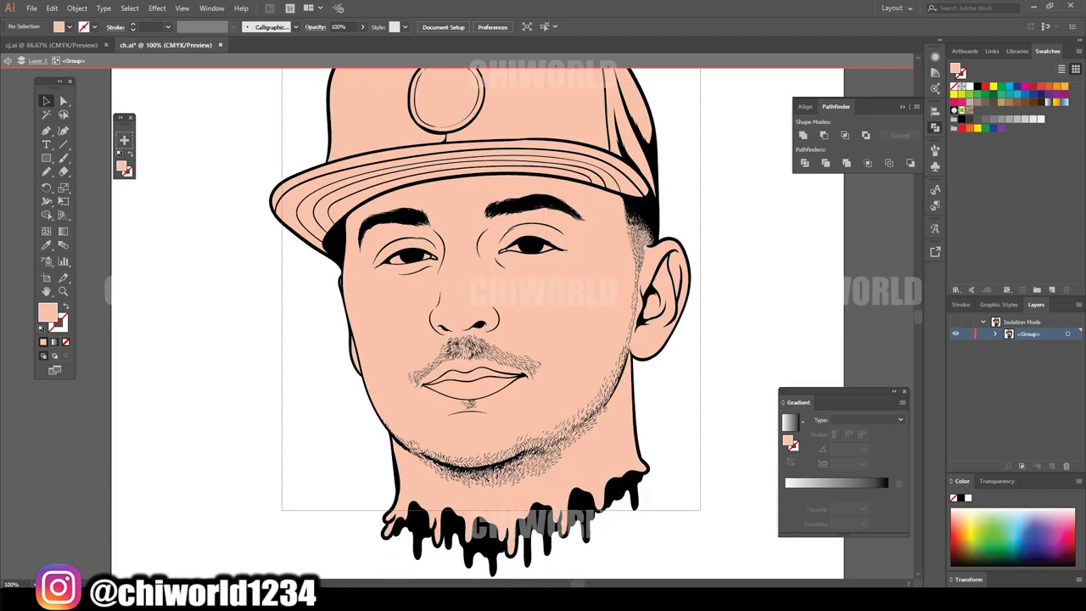
{"action": "key", "text": "ctrl+a"}
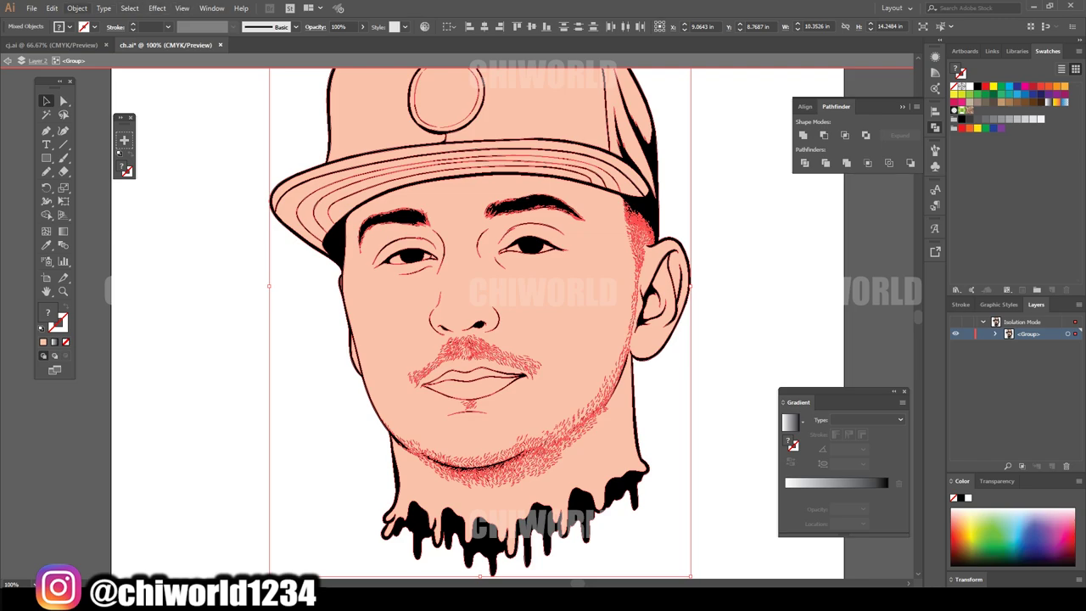
- Use Adjust Color Balance with Preview to add Magenta 7 and Yellow 4 to the portrait
{"action": "key", "text": "alt+o"}
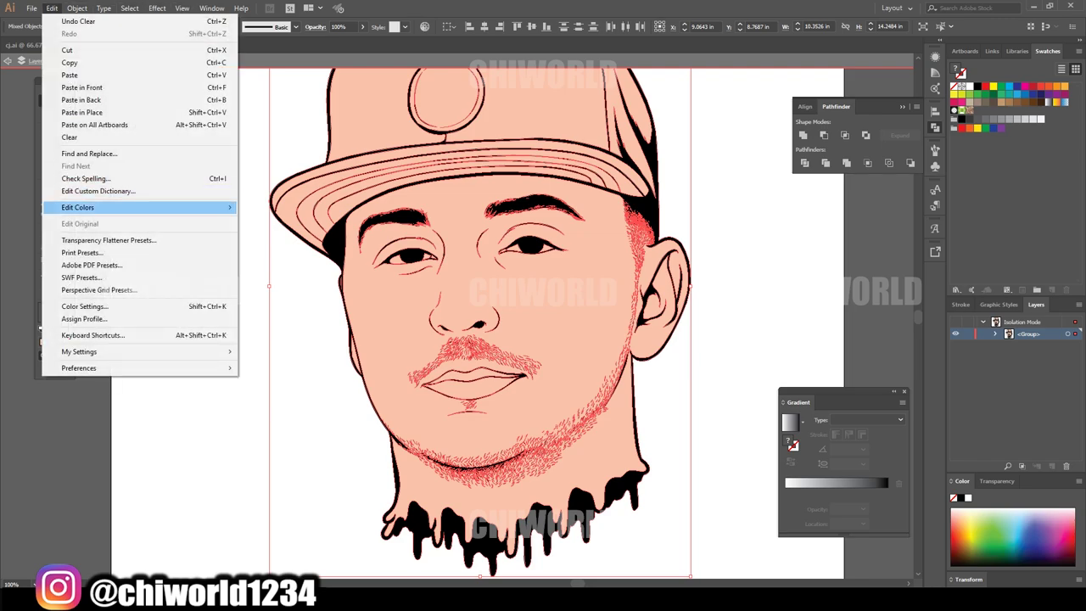
{"action": "left_click", "coordinate": [288, 236]}
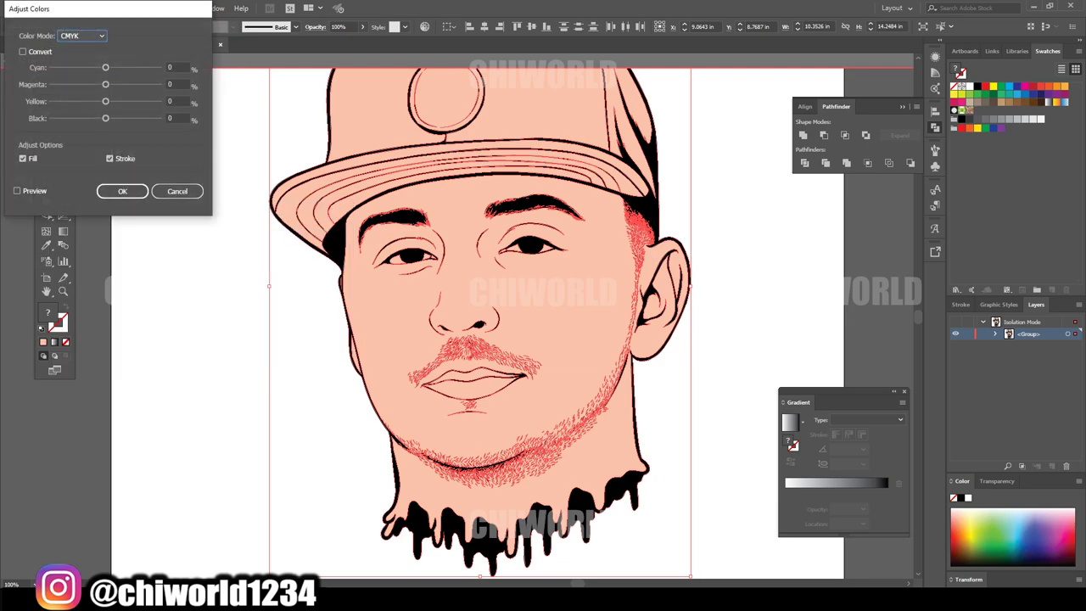
{"action": "left_click", "coordinate": [17, 190]}
{"action": "key", "text": "Tab"}
{"action": "type", "text": "5"}
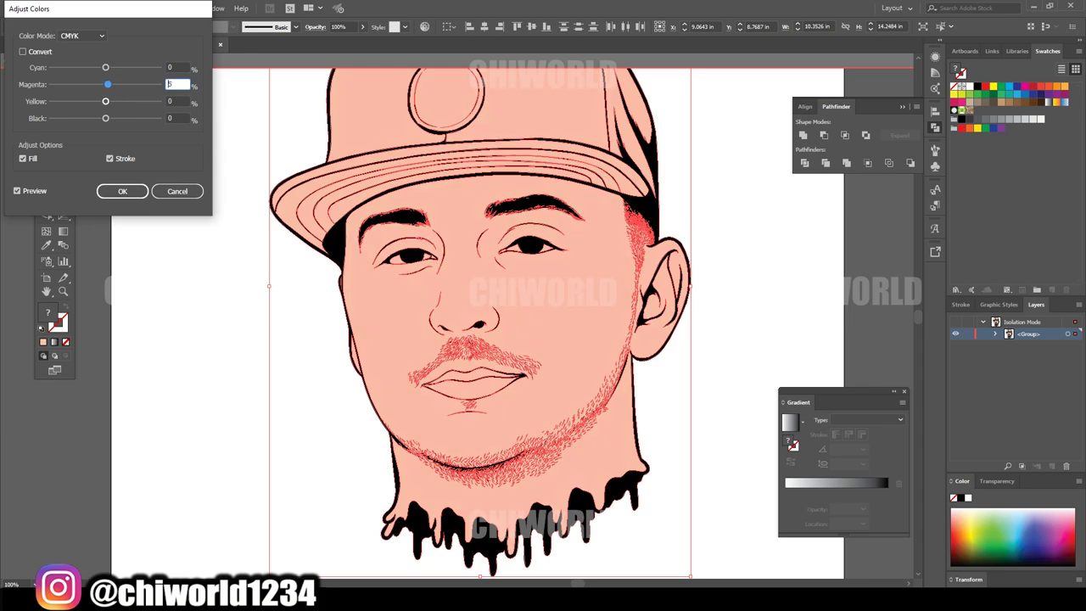
{"action": "key", "text": "Tab"}
{"action": "type", "text": "2"}
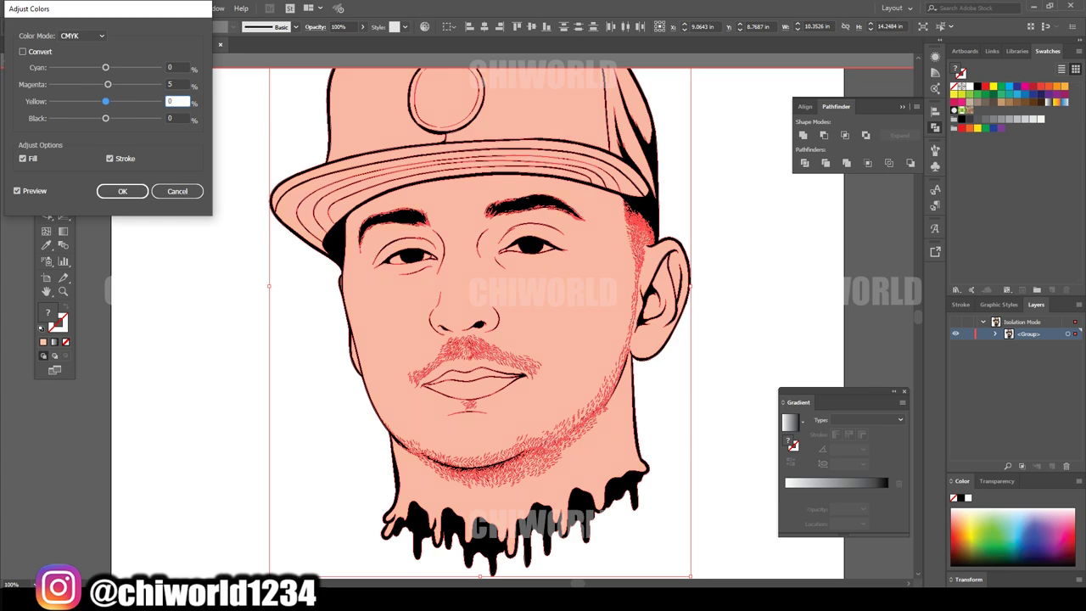
{"action": "key", "text": "shift+Tab"}
{"action": "type", "text": "7"}
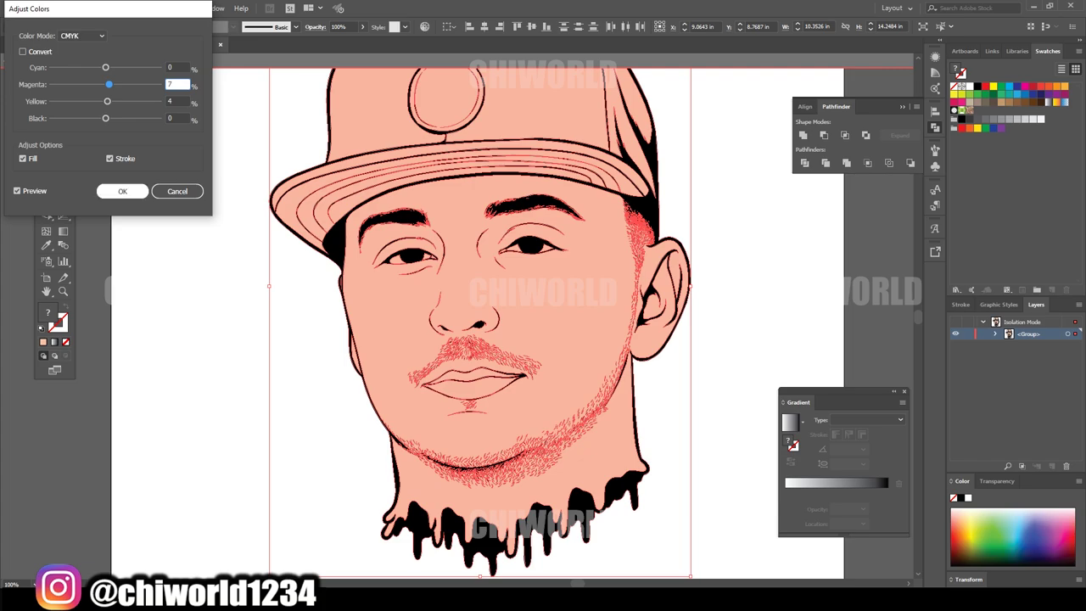
{"action": "left_click", "coordinate": [123, 190]}
{"action": "key", "text": "ctrl+shift+a"}
- Exit the isolated group and expand Layer 2 and its <Group> in the Layers panel
{"action": "scroll", "coordinate": [480, 322], "scroll_direction": "down", "scroll_amount": 2}
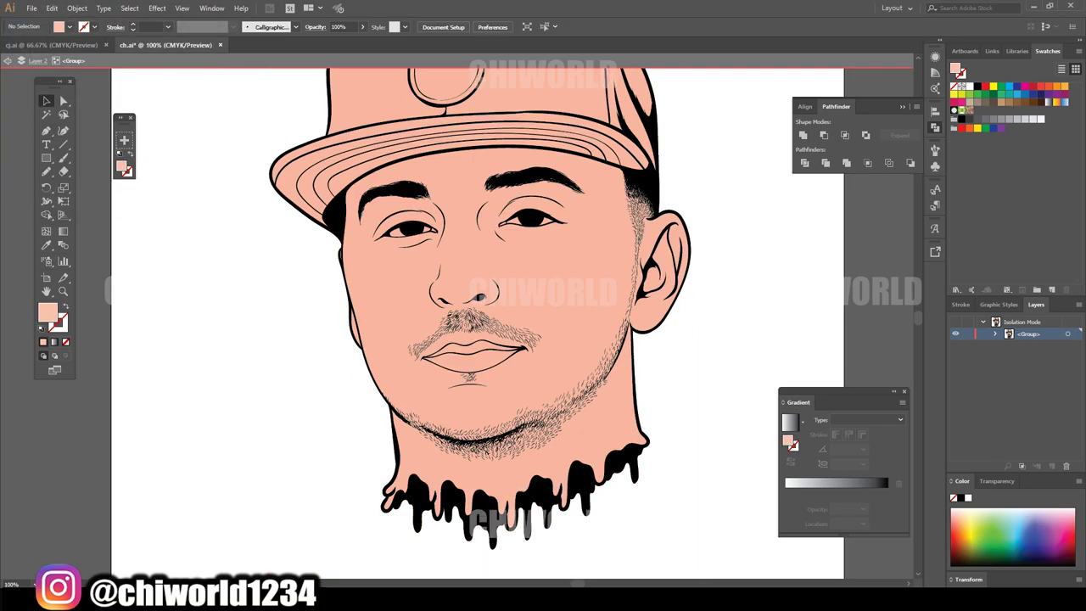
{"action": "scroll", "coordinate": [480, 322], "scroll_direction": "down", "scroll_amount": 1}
{"action": "key", "text": "ctrl+minus"}
{"action": "scroll", "coordinate": [471, 311], "scroll_direction": "up", "scroll_amount": 2}
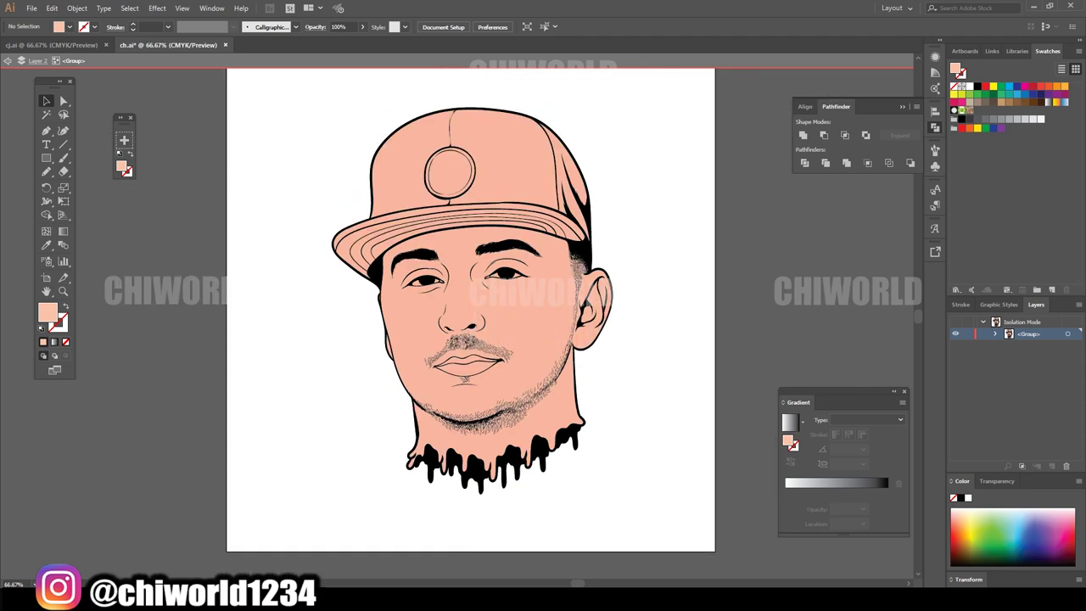
{"action": "key", "text": "Escape"}
{"action": "left_click", "coordinate": [982, 333]}
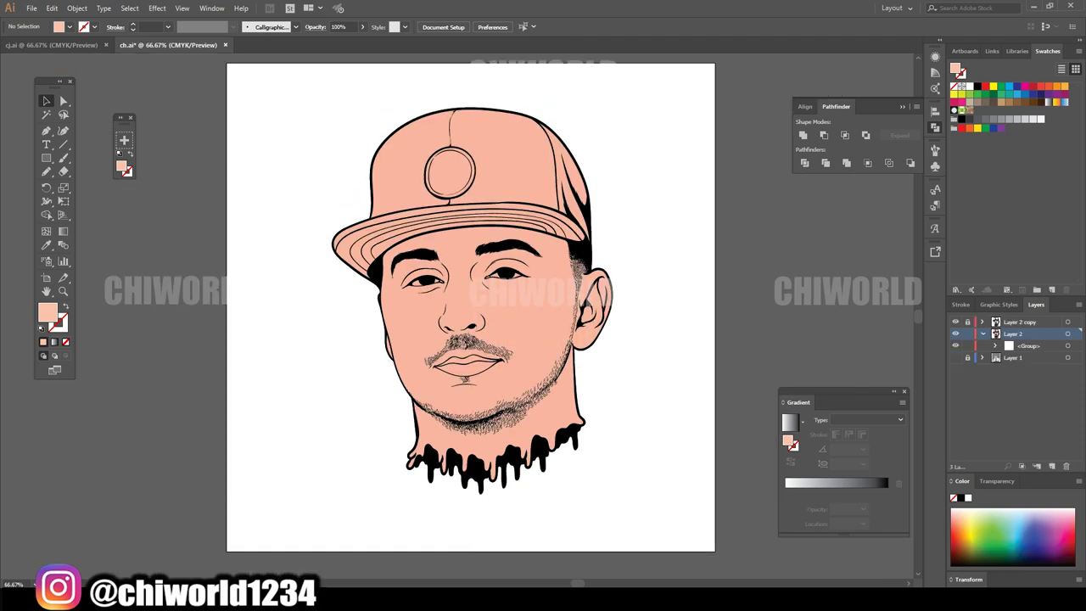
{"action": "left_click", "coordinate": [996, 346]}
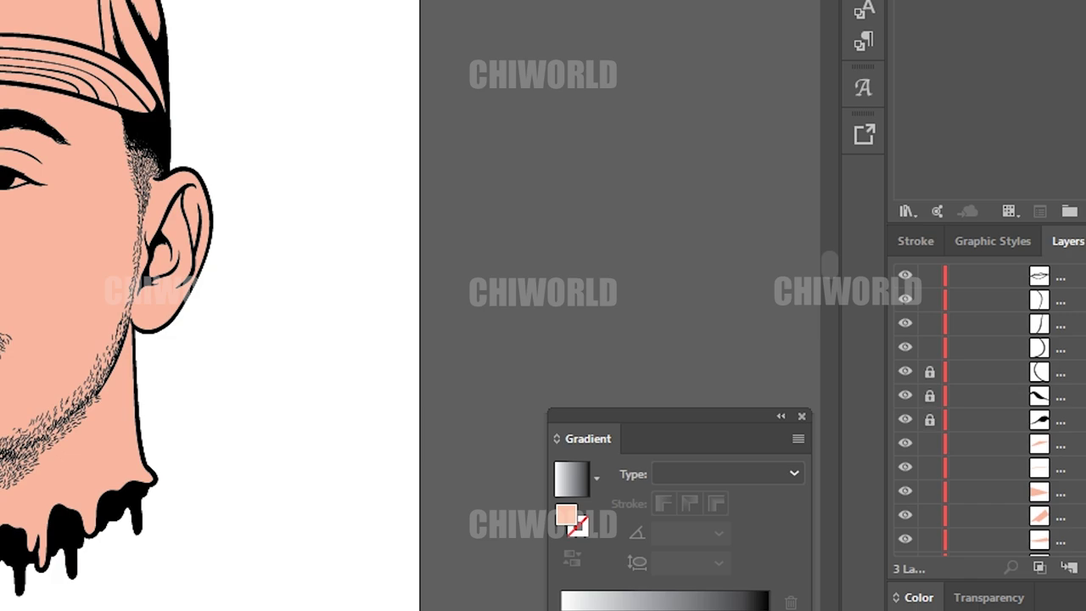
- Scroll through the Layers panel list and unlock Layer 2
{"action": "scroll", "coordinate": [984, 407], "scroll_direction": "down", "scroll_amount": 5}
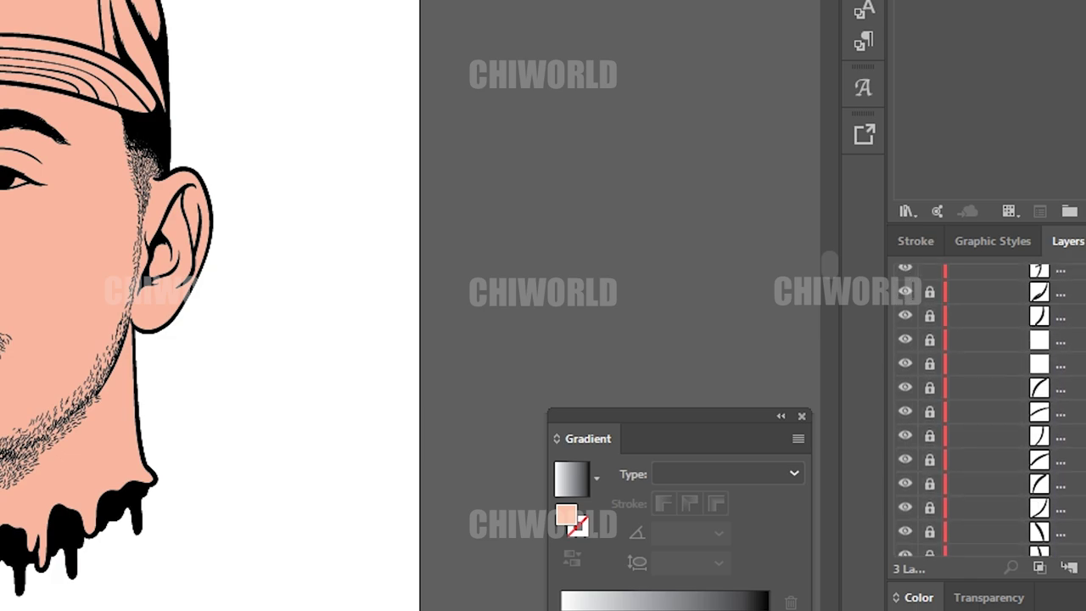
{"action": "scroll", "coordinate": [984, 407], "scroll_direction": "down", "scroll_amount": 2}
{"action": "scroll", "coordinate": [984, 407], "scroll_direction": "down", "scroll_amount": 2}
{"action": "scroll", "coordinate": [984, 407], "scroll_direction": "down", "scroll_amount": 2}
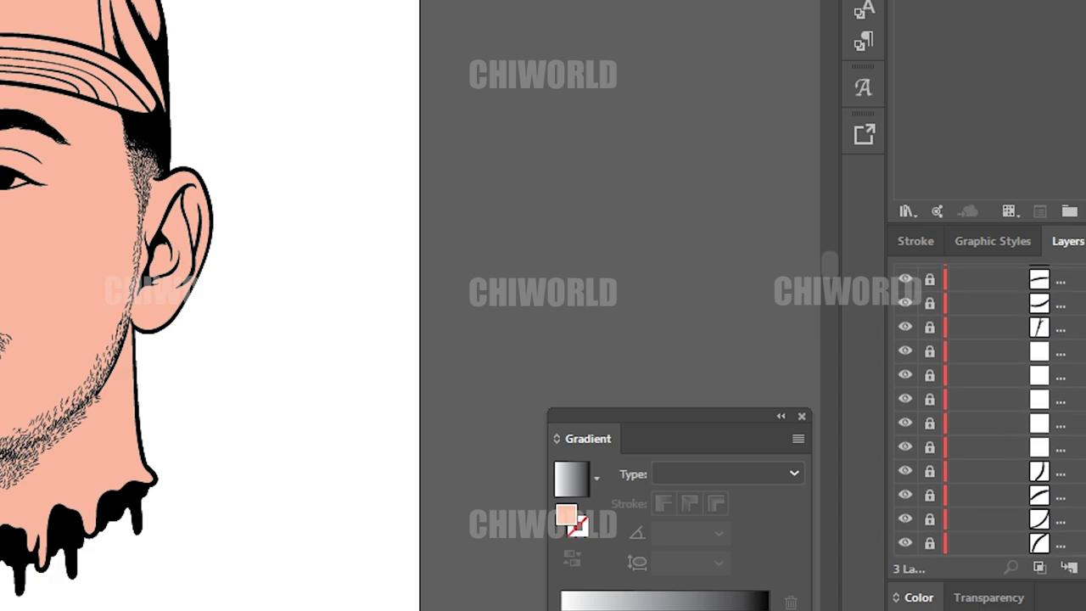
{"action": "scroll", "coordinate": [984, 407], "scroll_direction": "down", "scroll_amount": 2}
{"action": "scroll", "coordinate": [984, 408], "scroll_direction": "down", "scroll_amount": 2}
{"action": "scroll", "coordinate": [984, 407], "scroll_direction": "down", "scroll_amount": 2}
{"action": "scroll", "coordinate": [984, 407], "scroll_direction": "down", "scroll_amount": 2}
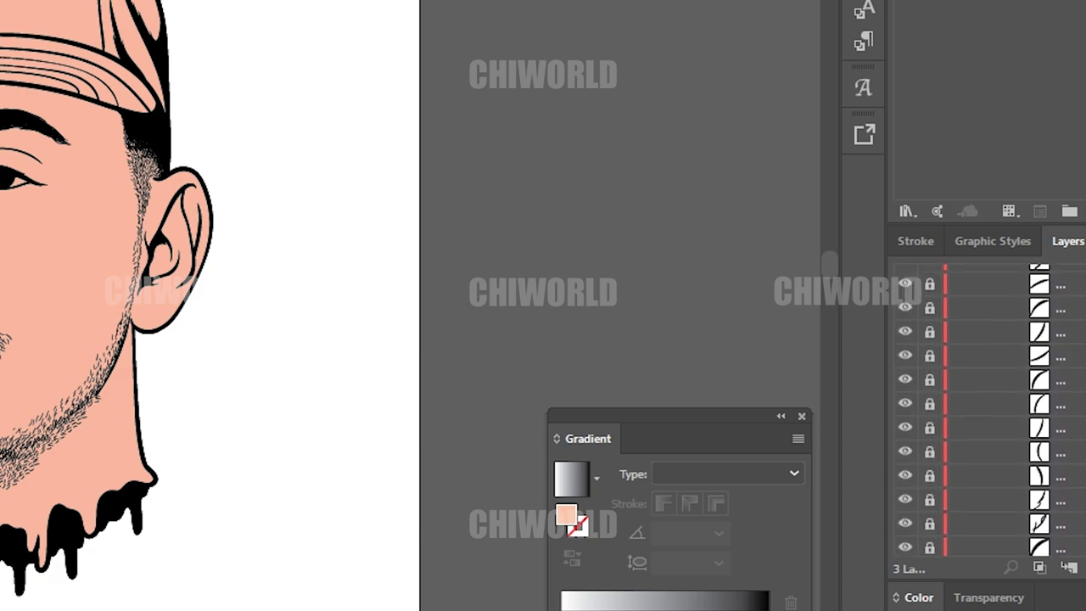
{"action": "scroll", "coordinate": [984, 407], "scroll_direction": "down", "scroll_amount": 2}
{"action": "scroll", "coordinate": [984, 407], "scroll_direction": "down", "scroll_amount": 2}
{"action": "scroll", "coordinate": [985, 407], "scroll_direction": "down", "scroll_amount": 2}
{"action": "scroll", "coordinate": [984, 407], "scroll_direction": "down", "scroll_amount": 2}
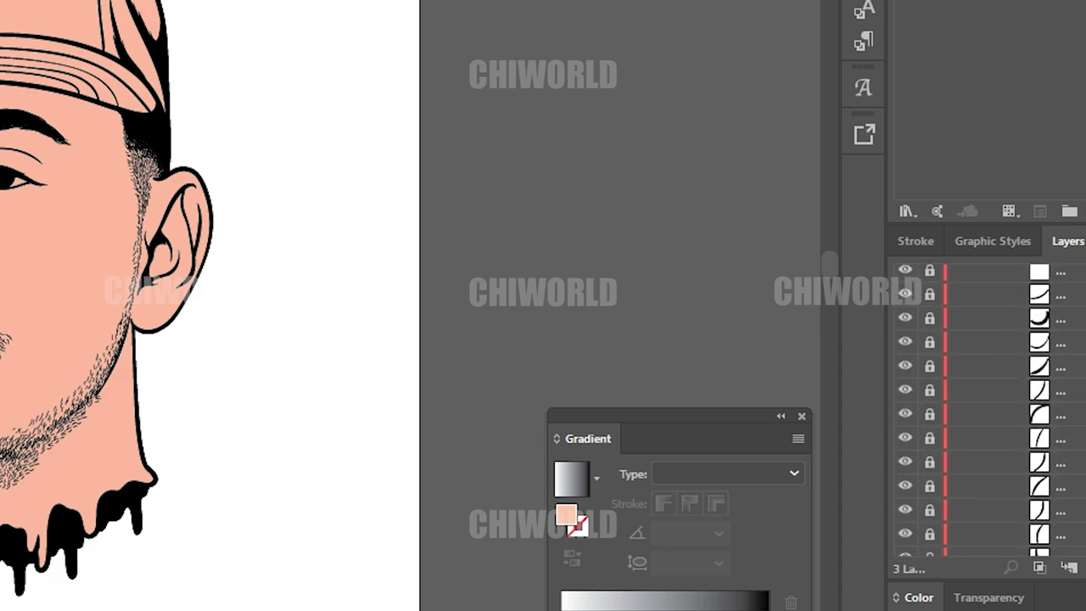
{"action": "scroll", "coordinate": [984, 407], "scroll_direction": "down", "scroll_amount": 2}
{"action": "scroll", "coordinate": [984, 407], "scroll_direction": "down", "scroll_amount": 2}
{"action": "scroll", "coordinate": [984, 408], "scroll_direction": "down", "scroll_amount": 2}
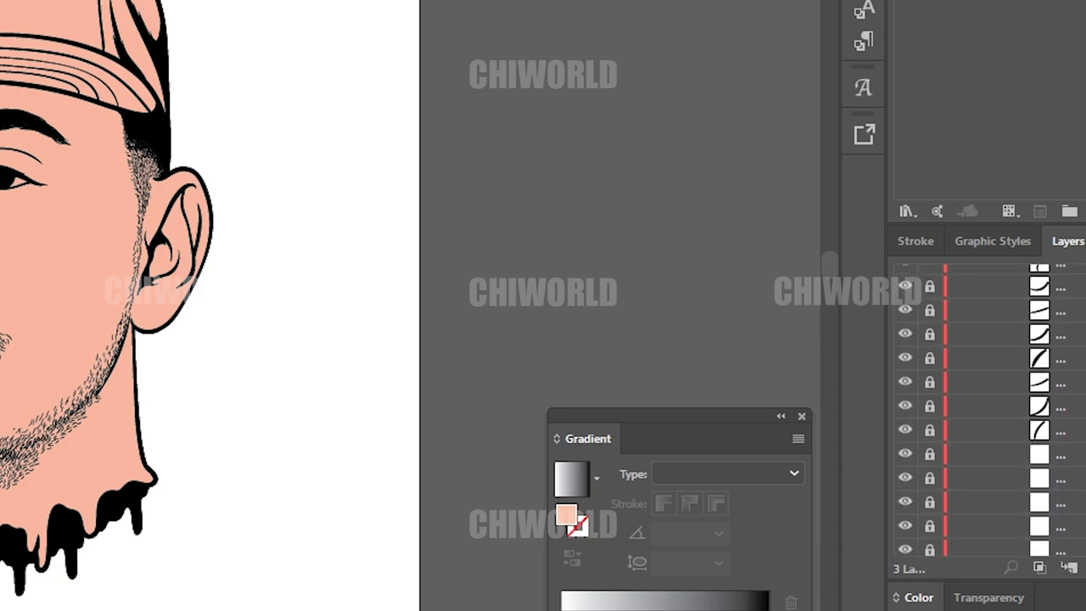
{"action": "scroll", "coordinate": [985, 407], "scroll_direction": "down", "scroll_amount": 2}
{"action": "scroll", "coordinate": [984, 408], "scroll_direction": "down", "scroll_amount": 2}
{"action": "scroll", "coordinate": [984, 408], "scroll_direction": "down", "scroll_amount": 2}
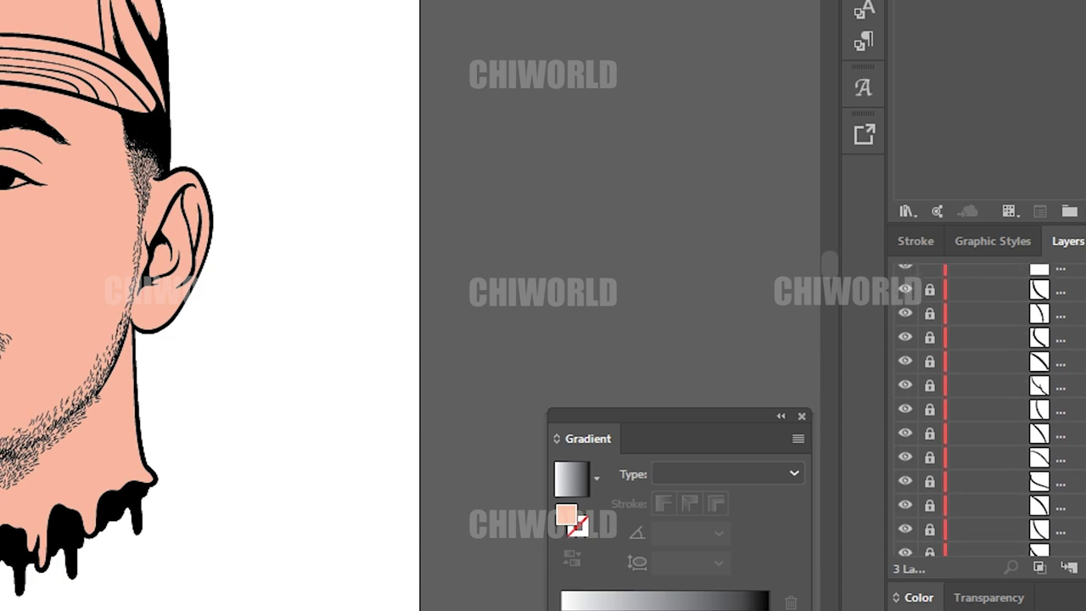
{"action": "scroll", "coordinate": [984, 408], "scroll_direction": "down", "scroll_amount": 2}
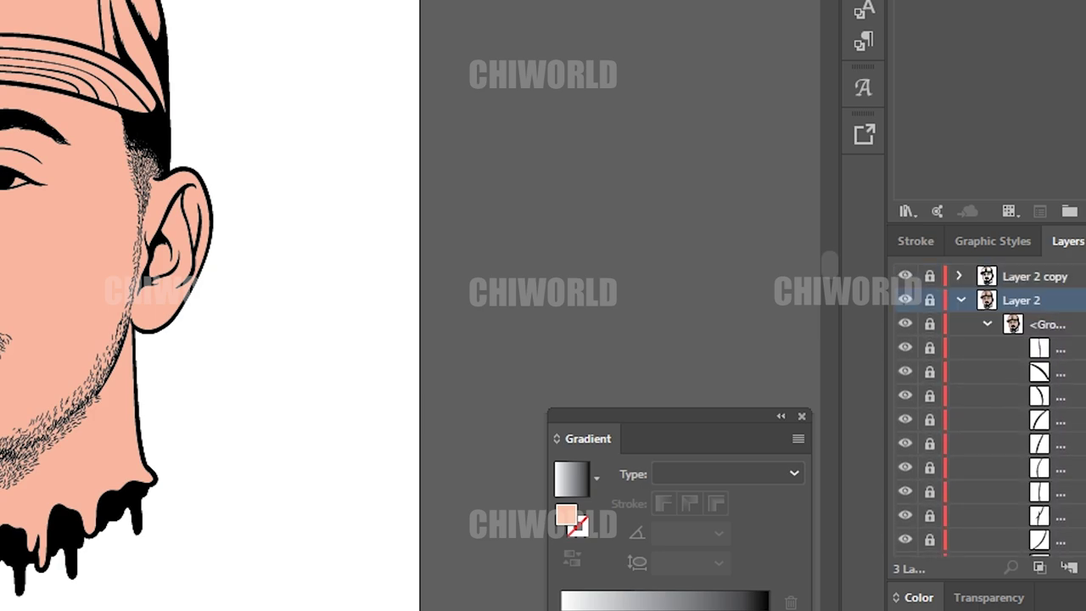
{"action": "left_click", "coordinate": [930, 300]}
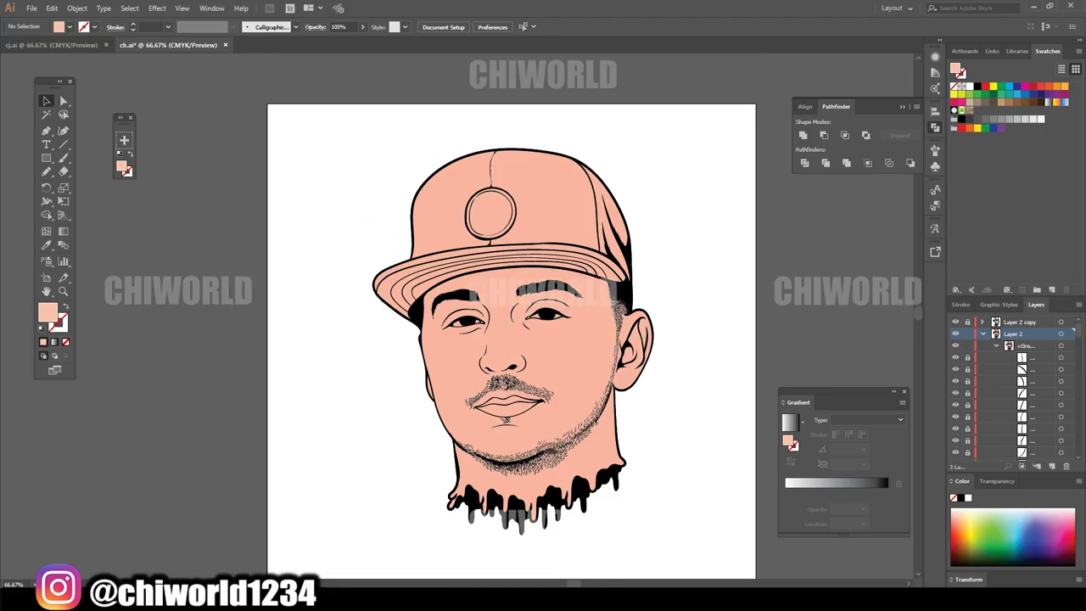
- Select the portrait group and isolate it for editing
{"action": "left_click", "coordinate": [594, 238]}
{"action": "right_click", "coordinate": [603, 228]}
{"action": "left_click", "coordinate": [655, 295]}
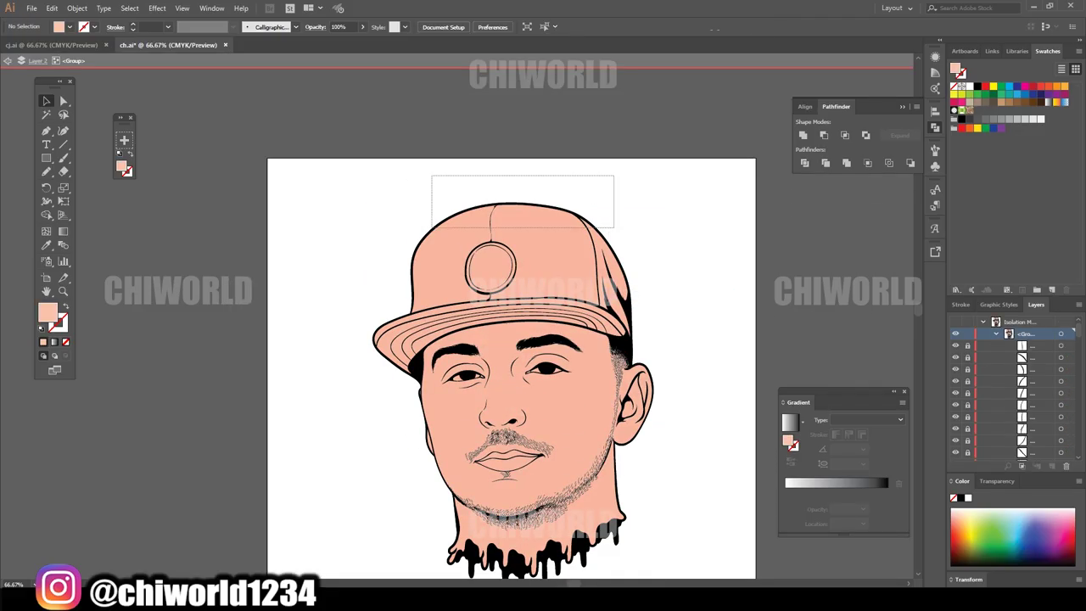
- Fill the top shapes of the cap with dark charcoal
{"action": "left_click_drag", "start_coordinate": [431, 175], "coordinate": [633, 229]}
{"action": "double_click", "coordinate": [46, 314]}
{"action": "left_click_drag", "start_coordinate": [35, 149], "coordinate": [20, 158]}
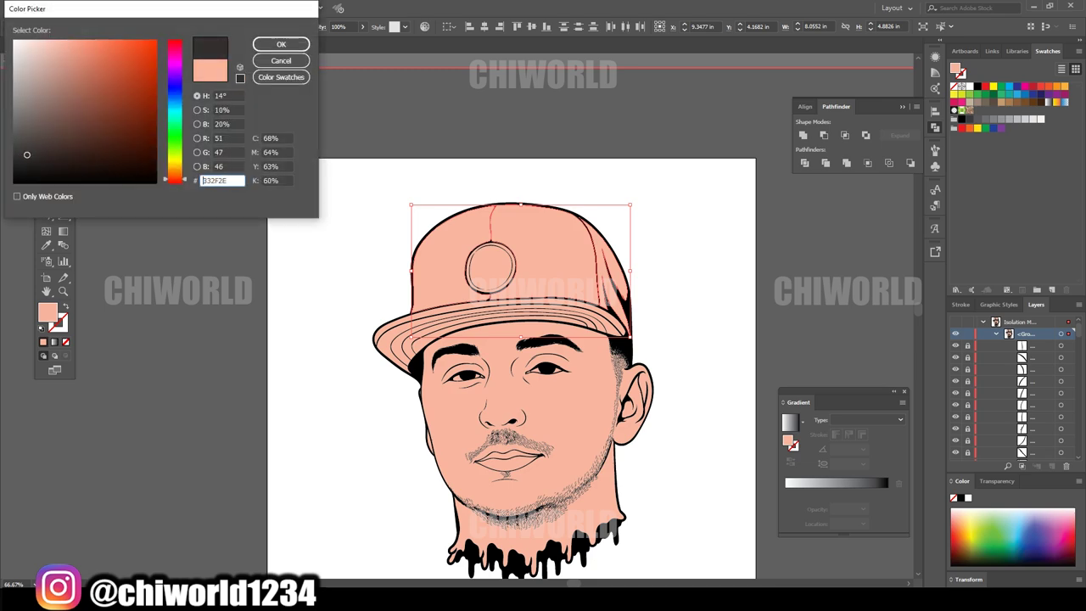
{"action": "key", "text": "Return"}
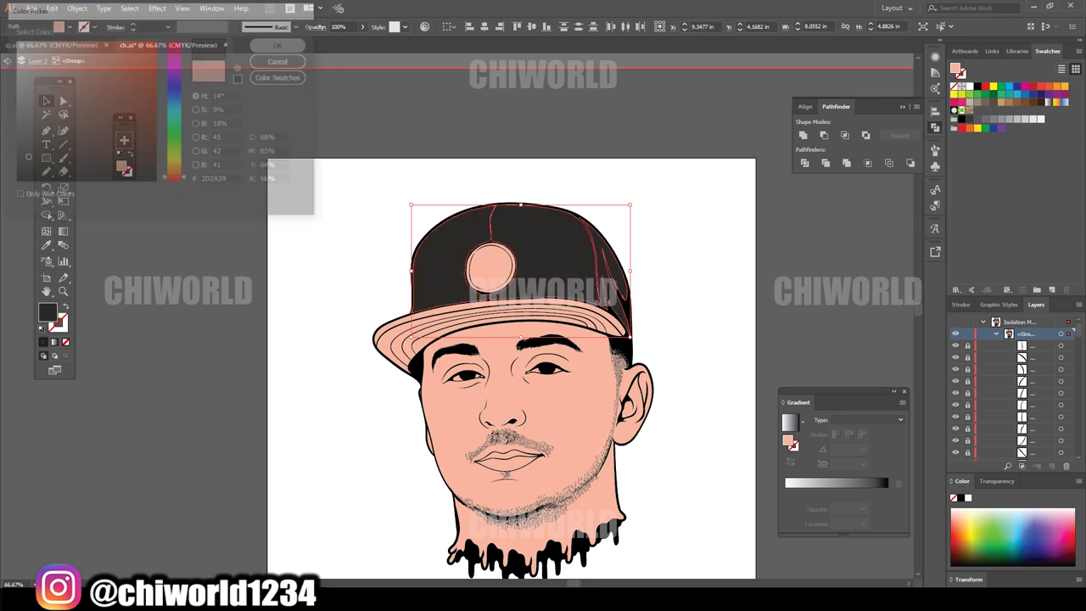
- Fill the cap brim with brown A3694A
{"action": "key", "text": "ctrl+plus"}
{"action": "key", "text": "ctrl+plus"}
{"action": "left_click_drag", "start_coordinate": [242, 318], "coordinate": [368, 373]}
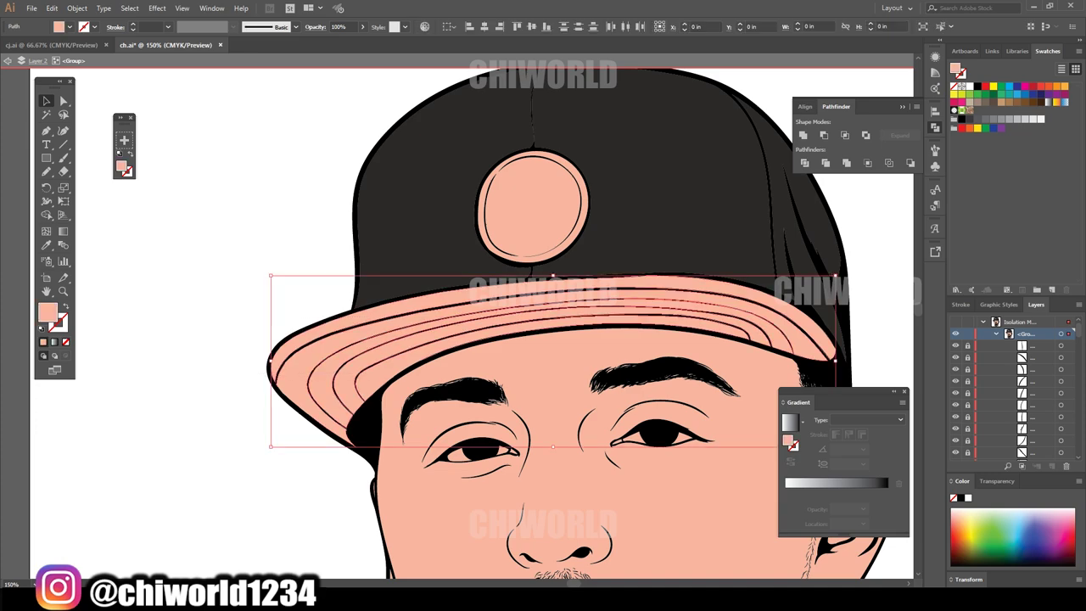
{"action": "double_click", "coordinate": [47, 314]}
{"action": "type", "text": "A56453"}
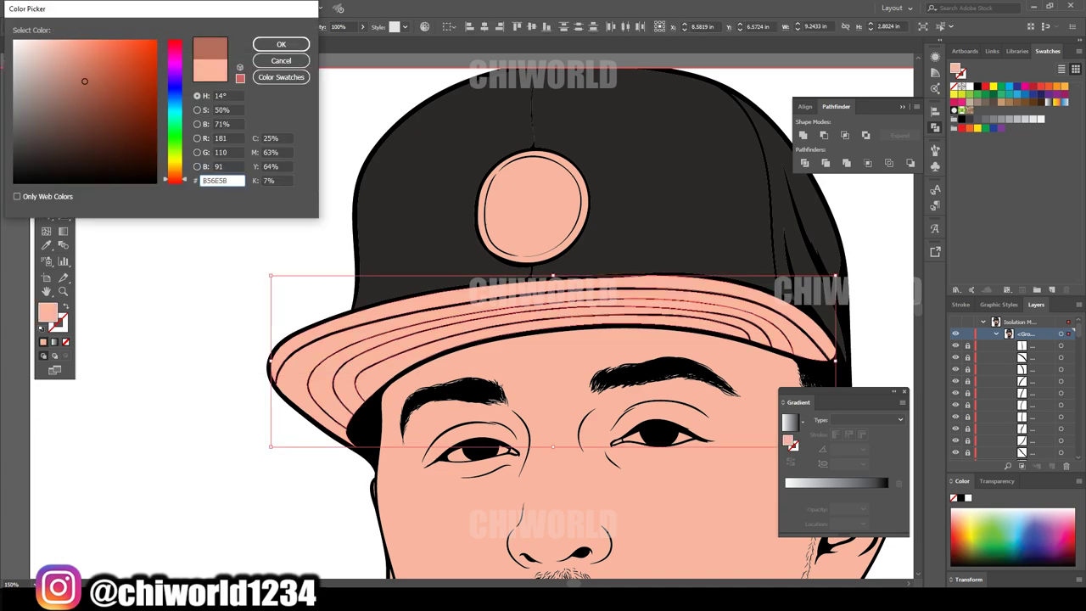
{"action": "type", "text": "A3694A"}
{"action": "left_click", "coordinate": [281, 44]}
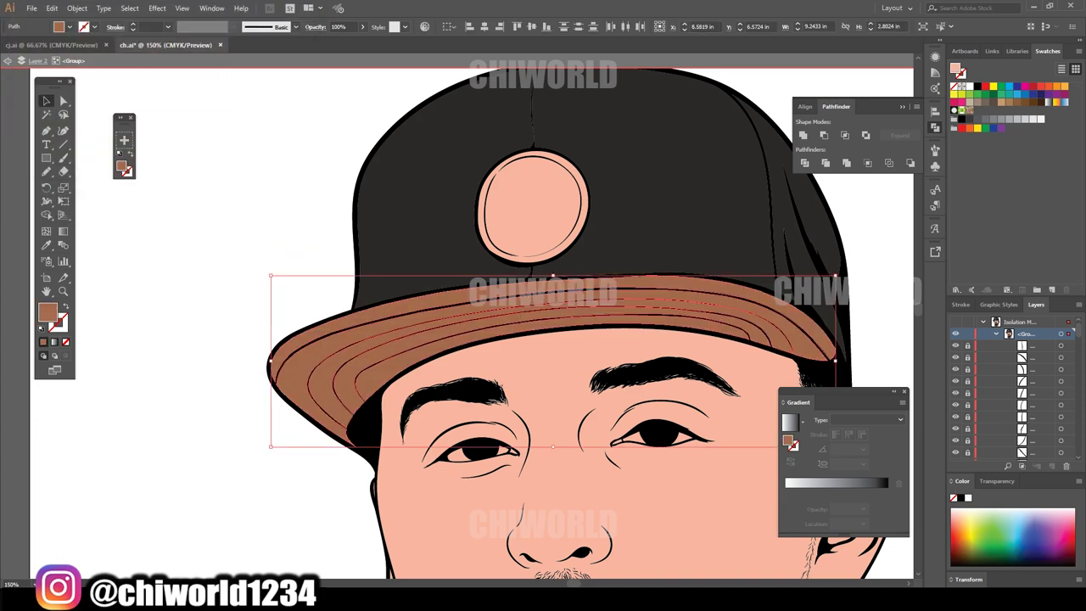
- Give the larger brim piece the darker brown 7C462E
{"action": "double_click", "coordinate": [47, 314]}
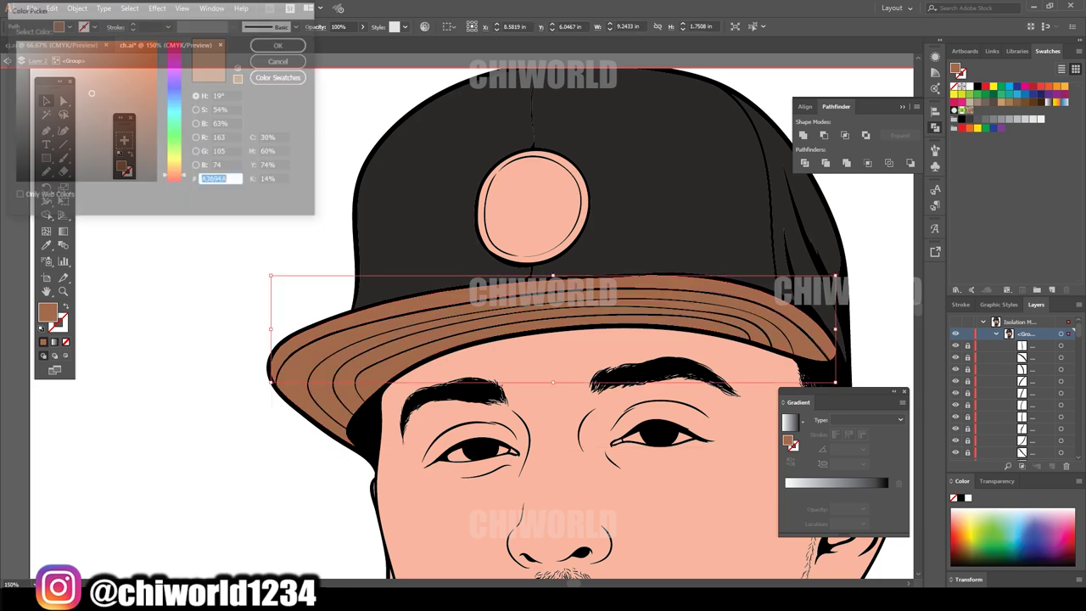
{"action": "left_click", "coordinate": [280, 60]}
{"action": "left_click", "coordinate": [352, 408]}
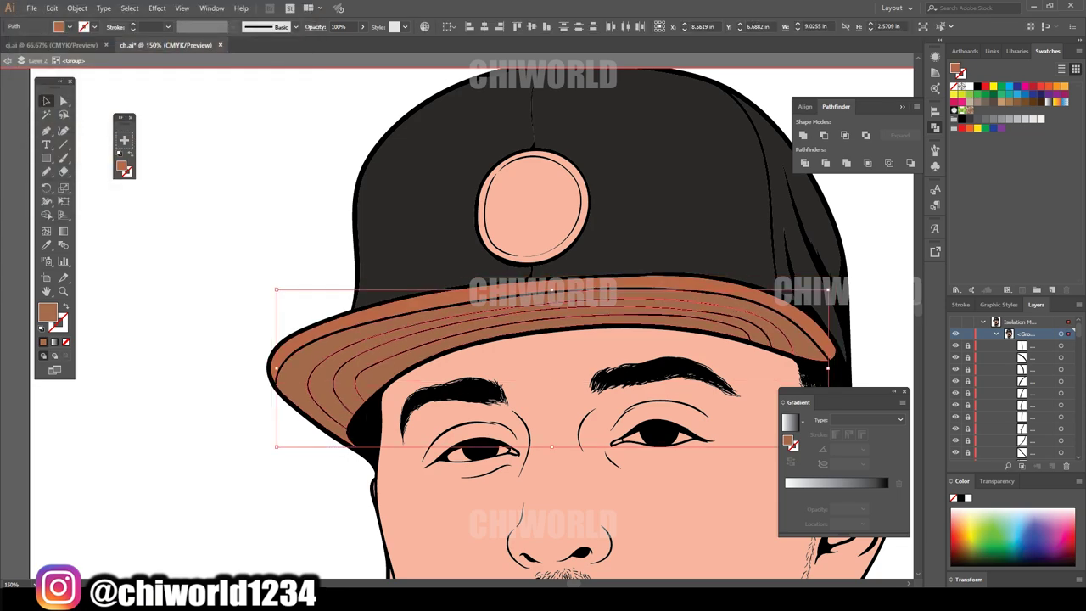
{"action": "double_click", "coordinate": [47, 314]}
{"action": "type", "text": "7C462E"}
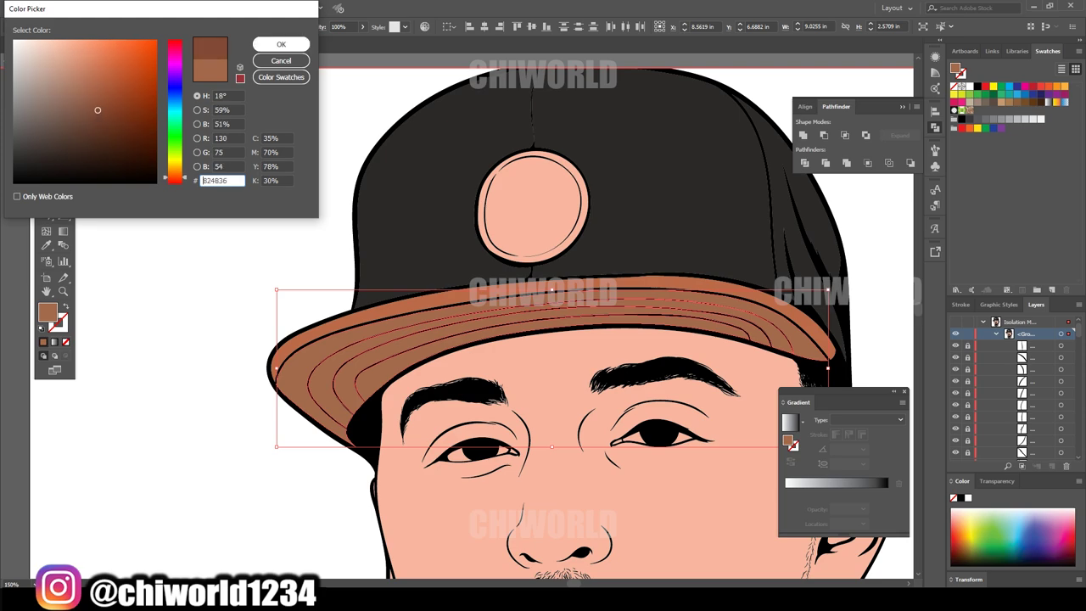
{"action": "left_click", "coordinate": [281, 44]}
{"action": "key", "text": "ctrl+shift+a"}
- Eyedropper the brim's brown onto the round badge on the cap
{"action": "left_click", "coordinate": [533, 204]}
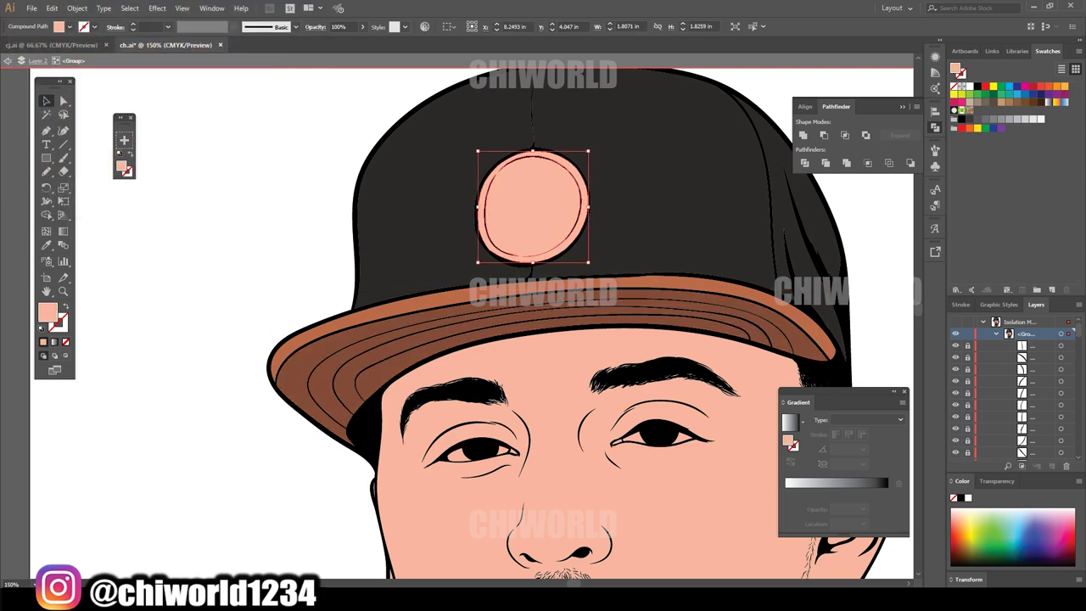
{"action": "key", "text": "i"}
{"action": "left_click", "coordinate": [722, 297]}
- Fit the portrait in view and select both eye highlight shapes
{"action": "key", "text": "v"}
{"action": "key", "text": "ctrl+shift+a"}
{"action": "key", "text": "ctrl+0"}
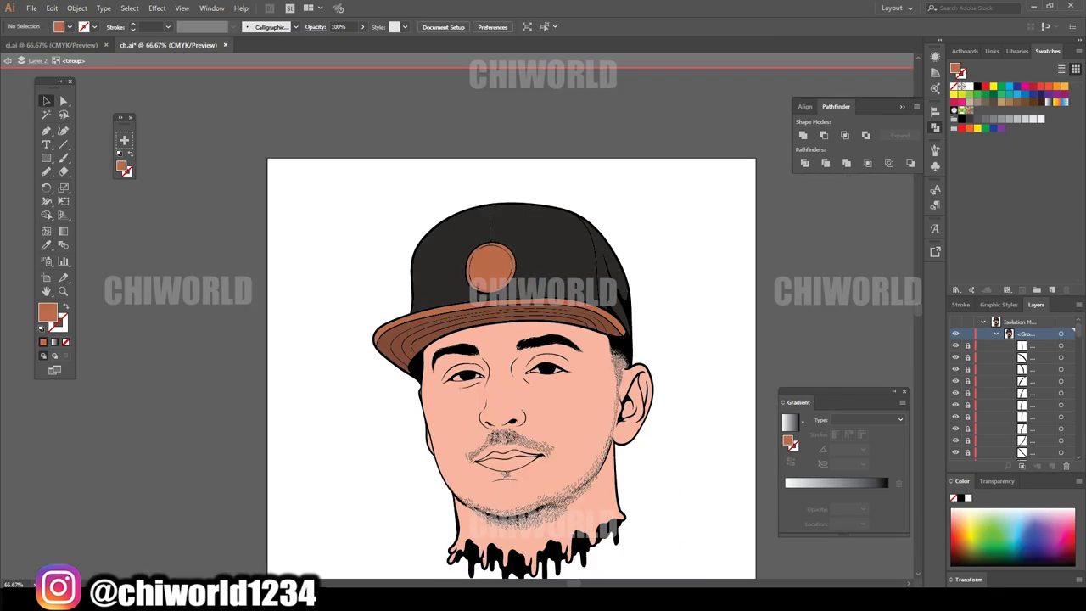
{"action": "scroll", "coordinate": [485, 373], "scroll_direction": "up", "scroll_amount": 3}
{"action": "left_click", "coordinate": [599, 233]}
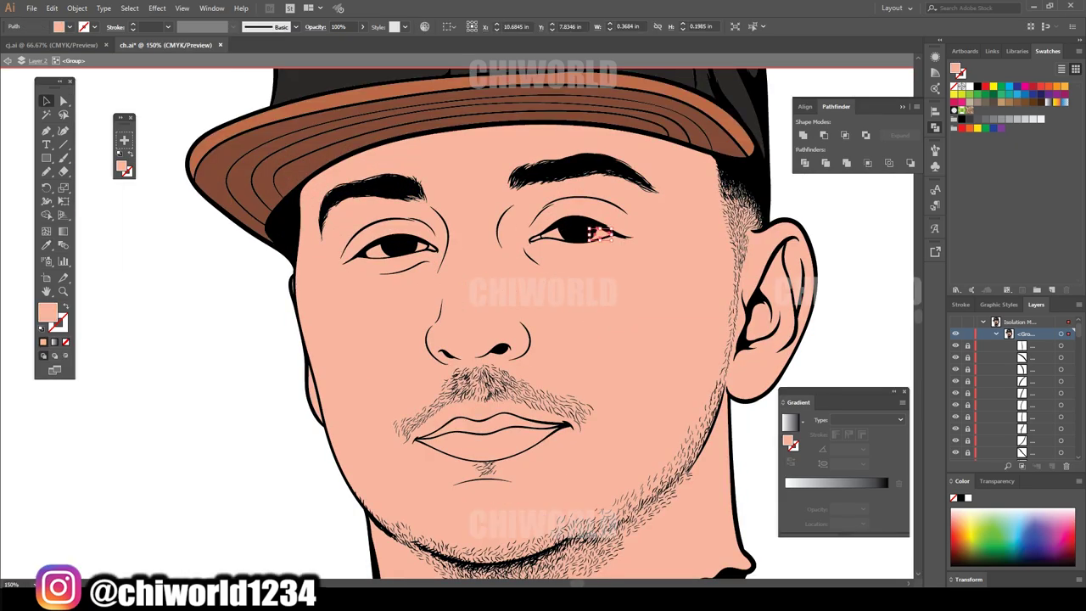
{"action": "left_click", "coordinate": [377, 248]}
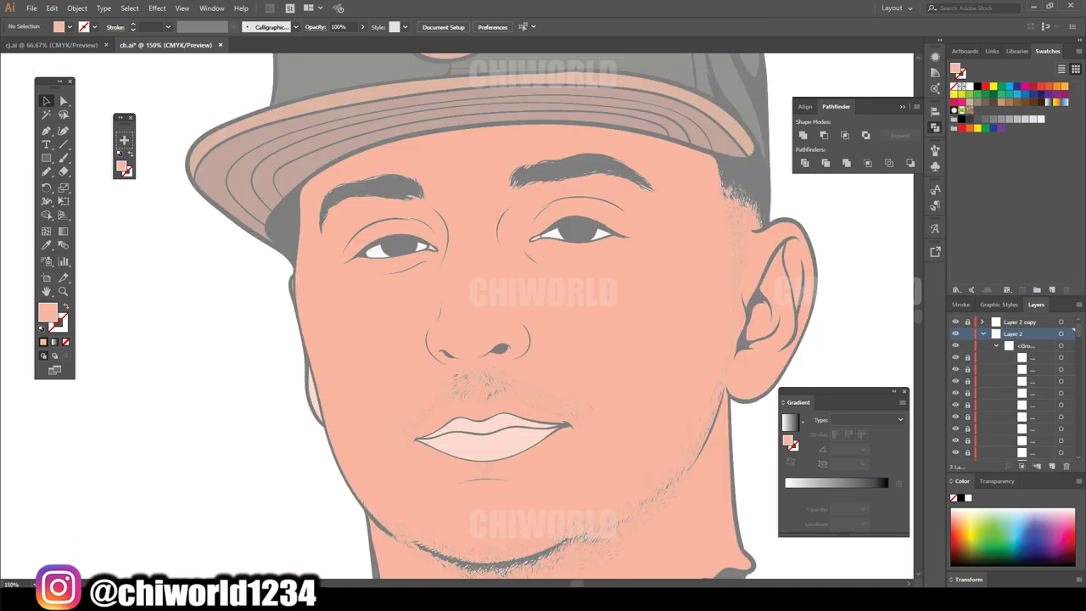
- Enter the face group and fill the whole lip shape with pink
{"action": "double_click", "coordinate": [488, 427]}
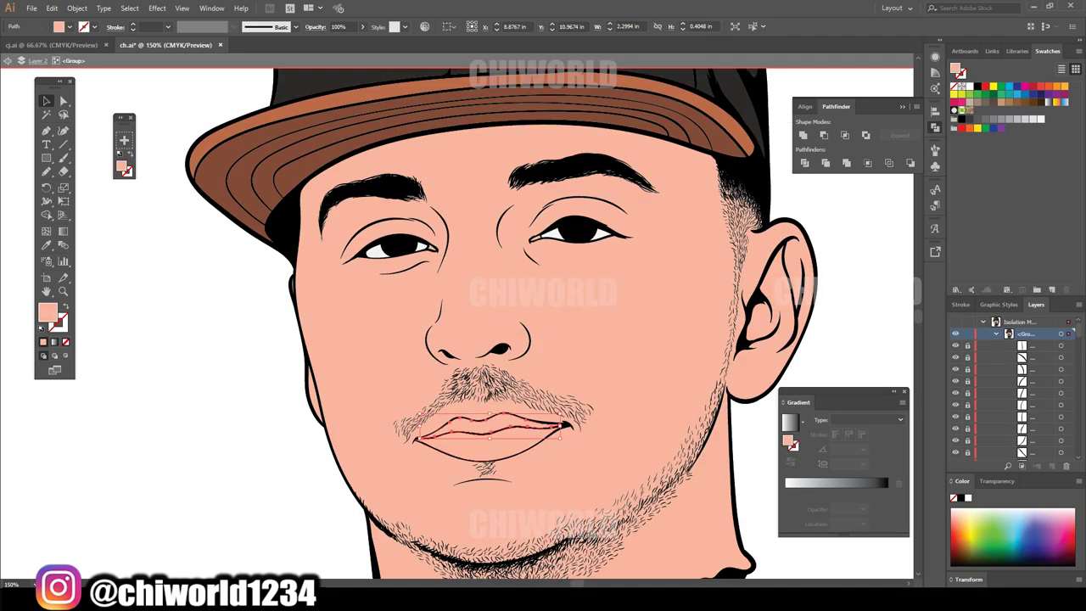
{"action": "left_click", "coordinate": [488, 445]}
{"action": "double_click", "coordinate": [47, 312]}
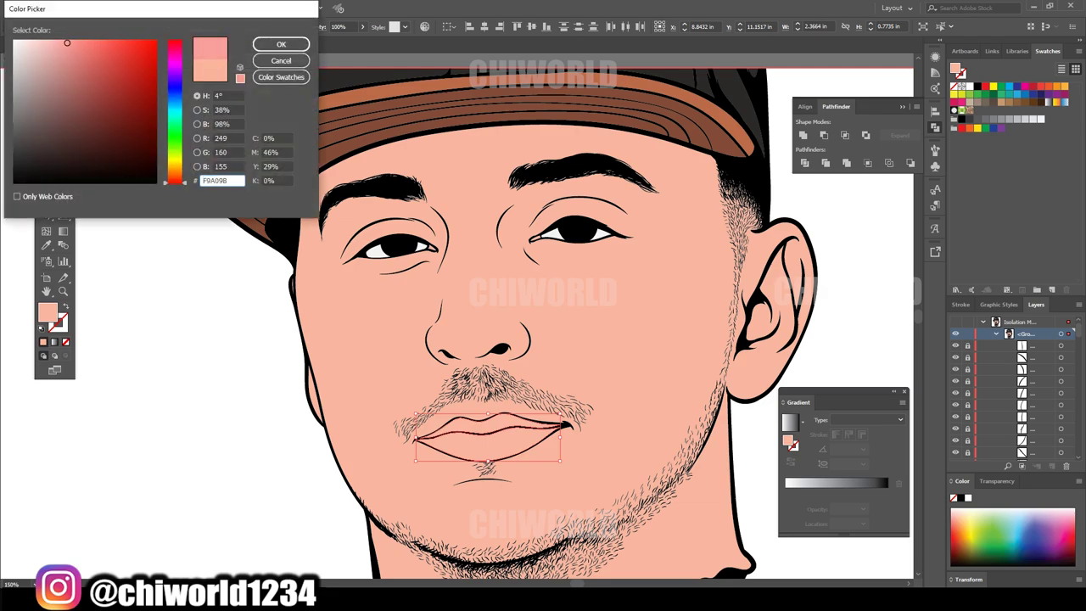
{"action": "left_click", "coordinate": [281, 44]}
{"action": "scroll", "coordinate": [501, 340], "scroll_direction": "down", "scroll_amount": 1}
{"action": "scroll", "coordinate": [500, 340], "scroll_direction": "up", "scroll_amount": 2, "text": "alt"}
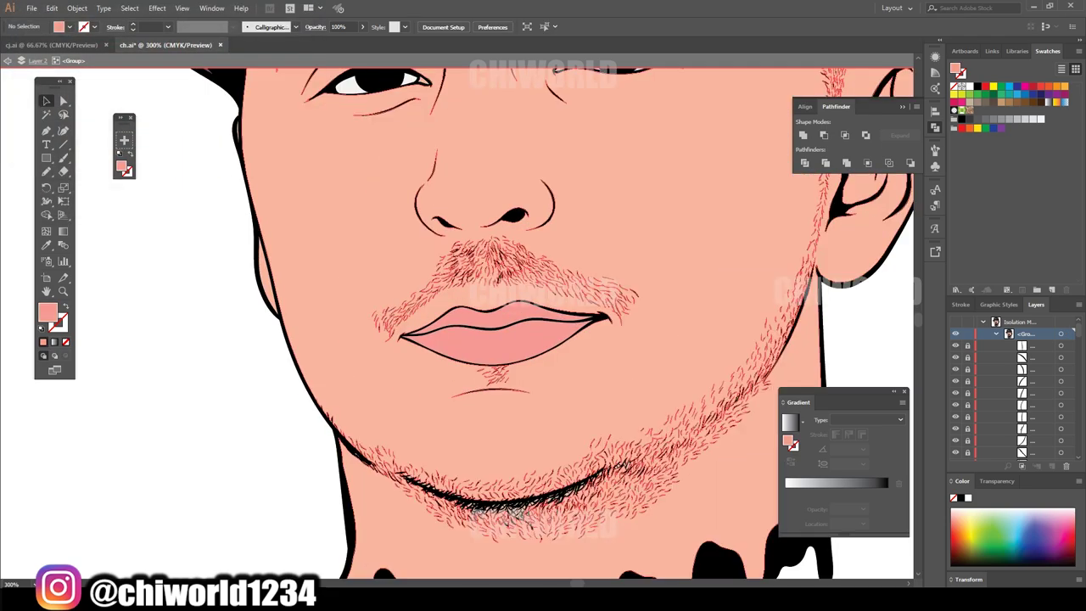
- Give the upper lip a darker brownish pink than the lower lip
{"action": "left_click", "coordinate": [520, 321]}
{"action": "double_click", "coordinate": [47, 312]}
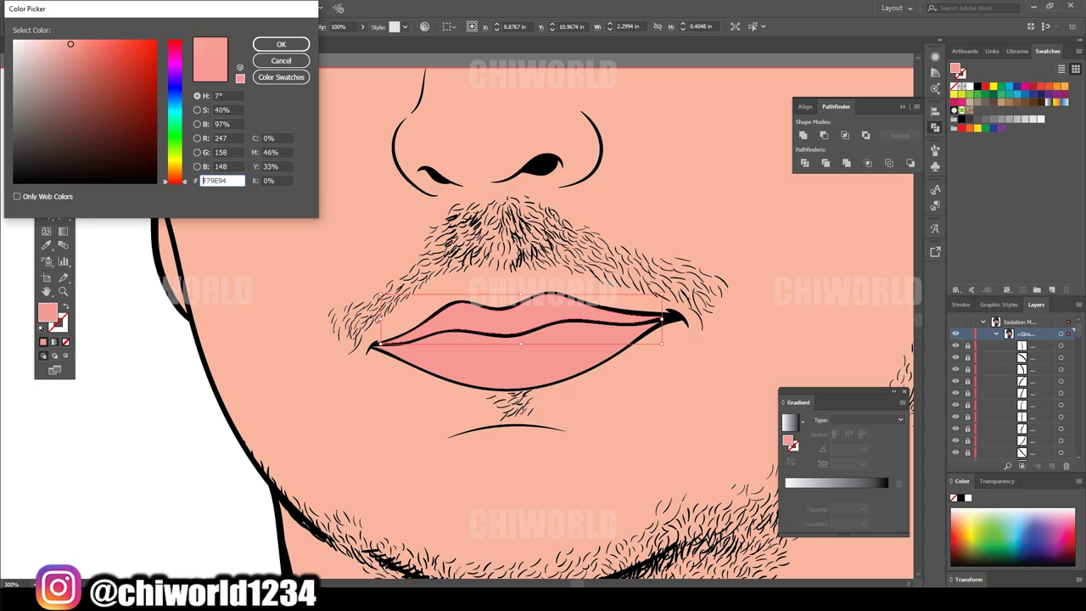
{"action": "left_click_drag", "start_coordinate": [70, 44], "coordinate": [78, 85]}
{"action": "left_click", "coordinate": [281, 43]}
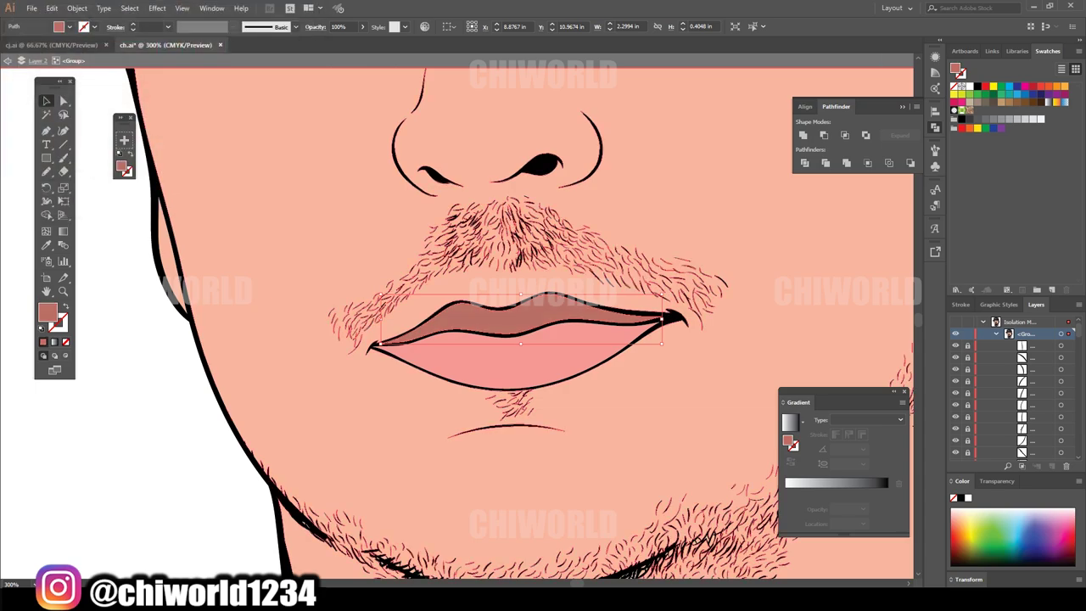
{"action": "left_click", "coordinate": [517, 365], "text": "shift"}
- Shift the lips' colour balance with small Cyan, Magenta and Yellow value changes
{"action": "left_click", "coordinate": [52, 8]}
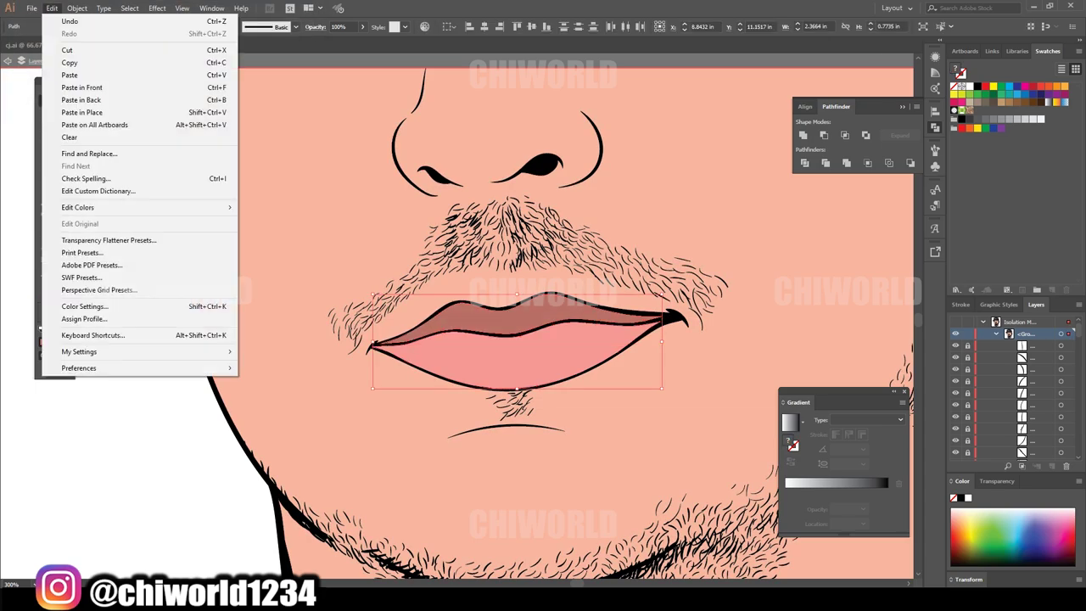
{"action": "left_click", "coordinate": [373, 232]}
{"action": "type", "text": "11"}
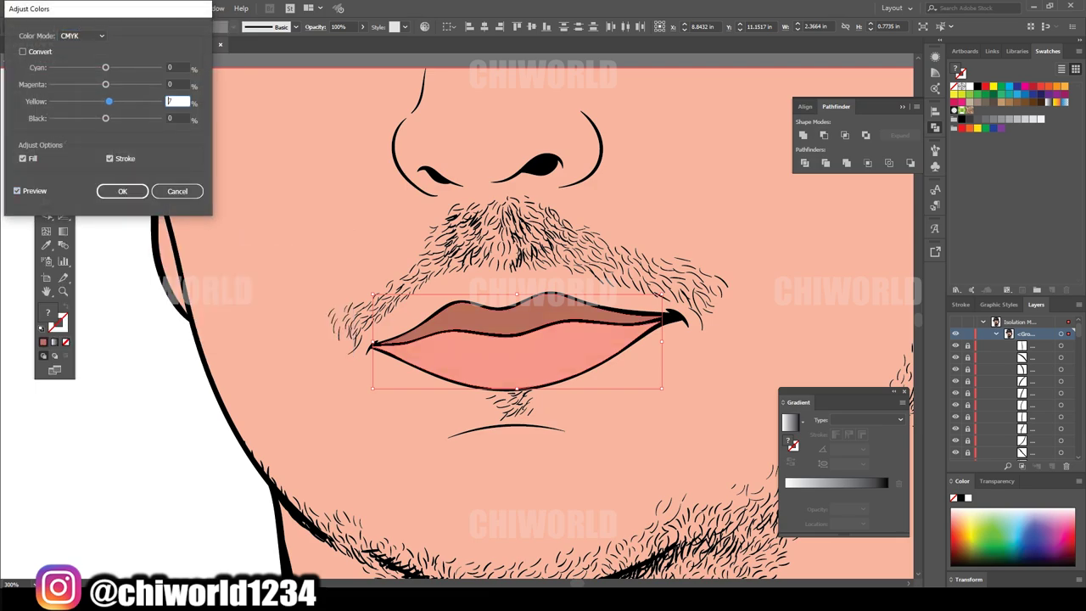
{"action": "key", "text": "shift+Tab"}
{"action": "type", "text": "-3"}
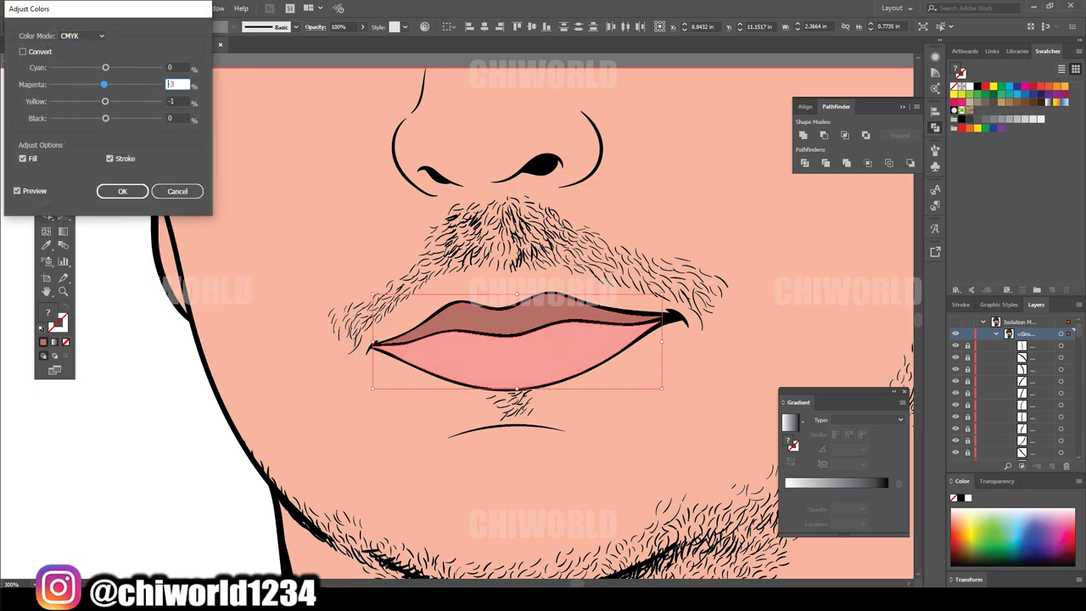
{"action": "key", "text": "shift+Tab"}
{"action": "type", "text": "2"}
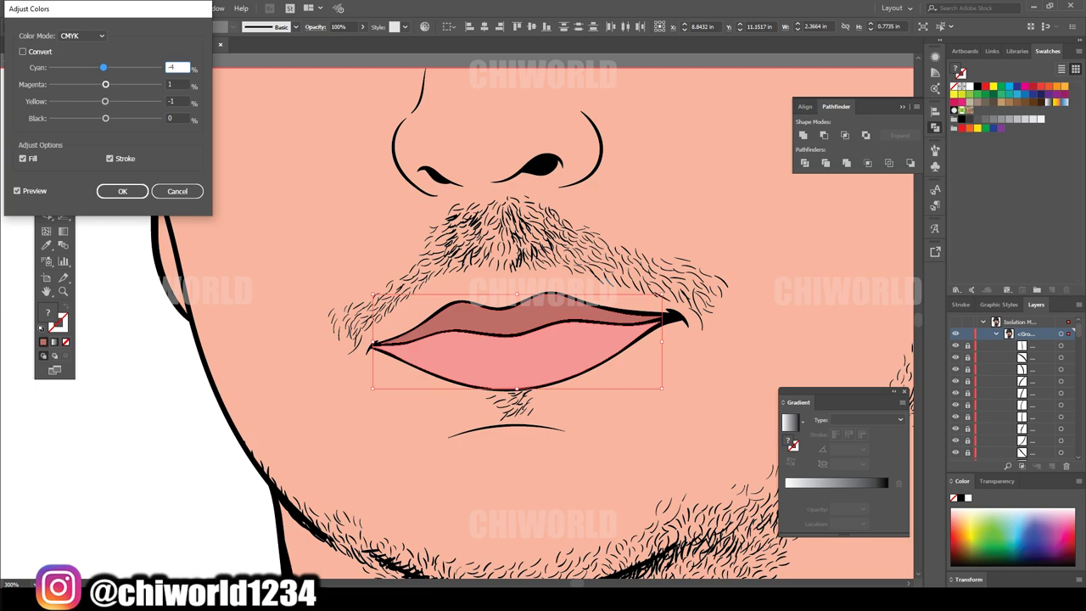
{"action": "key", "text": "Tab"}
{"action": "key", "text": "Tab"}
{"action": "type", "text": "3"}
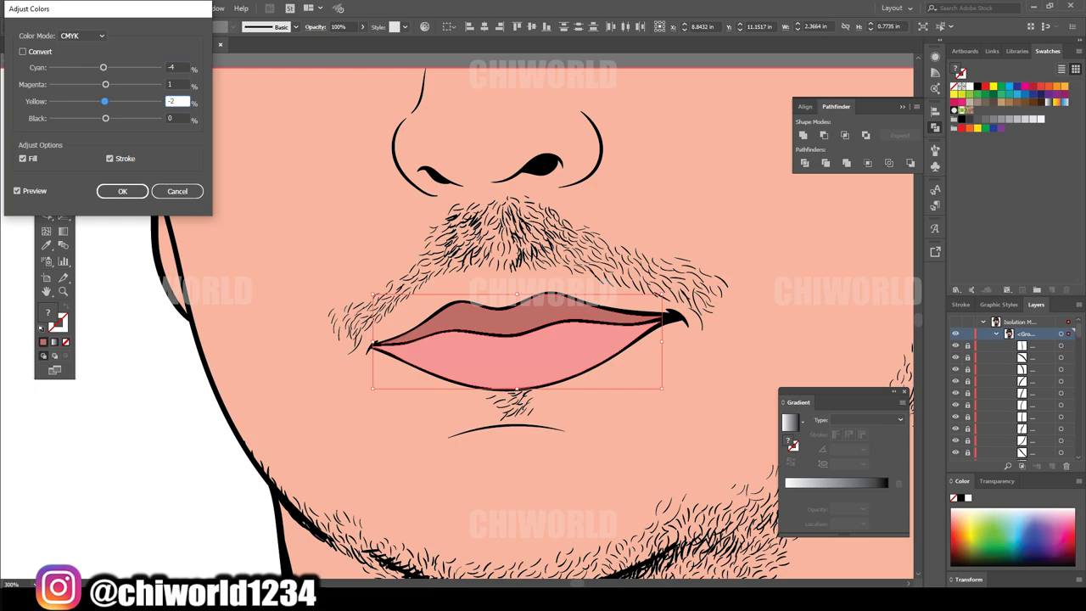
{"action": "key", "text": "Return"}
- Reselect the lips and apply a second Yellow and Magenta tweak for lighter pink
{"action": "key", "text": "ctrl+shift+a"}
{"action": "key", "text": "ctrl+0"}
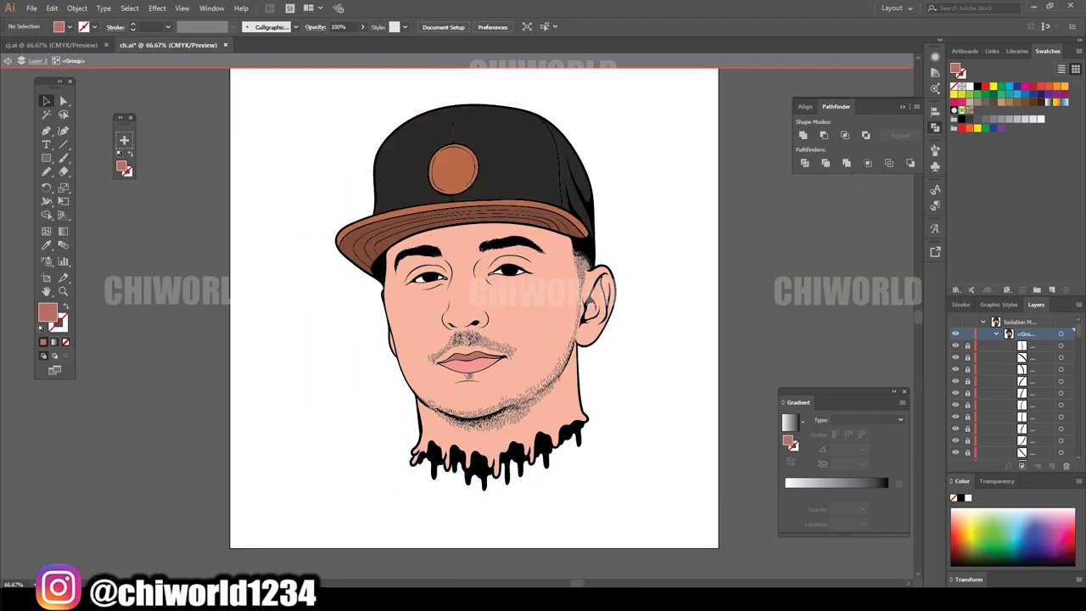
{"action": "key", "text": "ctrl+equal"}
{"action": "key", "text": "ctrl+equal"}
{"action": "key", "text": "ctrl+equal"}
{"action": "left_click", "coordinate": [509, 441]}
{"action": "left_click", "coordinate": [51, 8]}
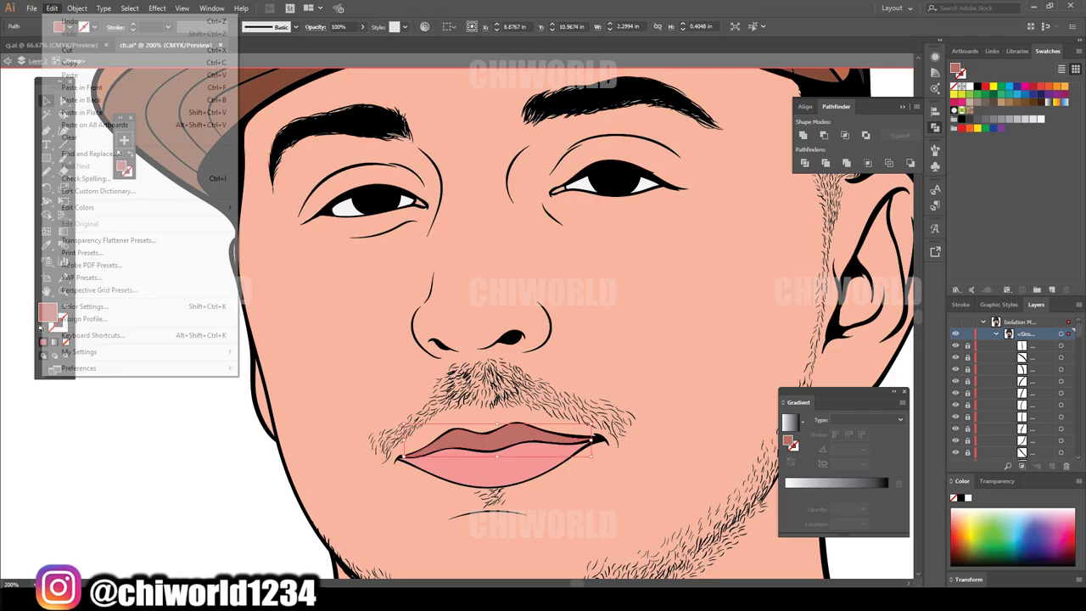
{"action": "left_click", "coordinate": [287, 236]}
{"action": "key", "text": "Tab"}
{"action": "key", "text": "Tab"}
{"action": "type", "text": "3"}
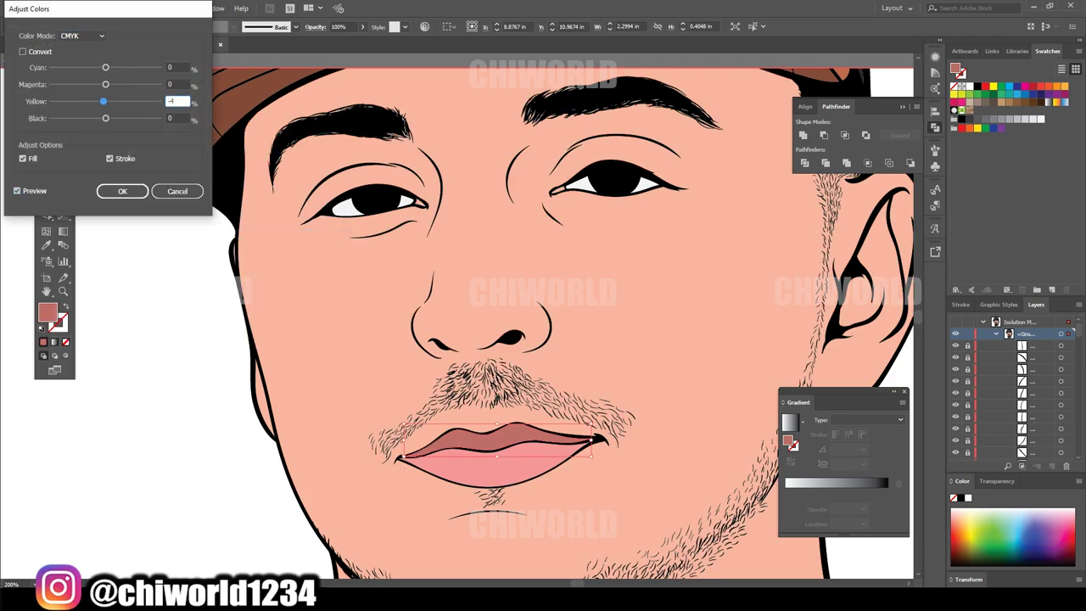
{"action": "key", "text": "shift+Tab"}
{"action": "type", "text": "3"}
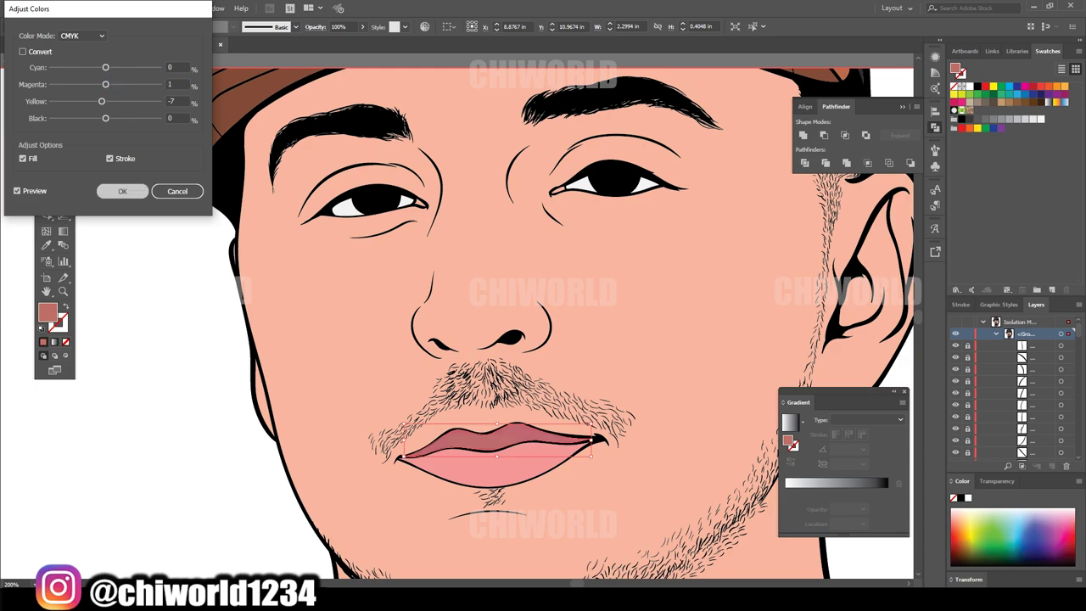
{"action": "left_click", "coordinate": [122, 191]}
{"action": "left_click", "coordinate": [560, 191]}
- Eyedropper the lip pink onto the inner eye corners and exit the face group
{"action": "key", "text": "i"}
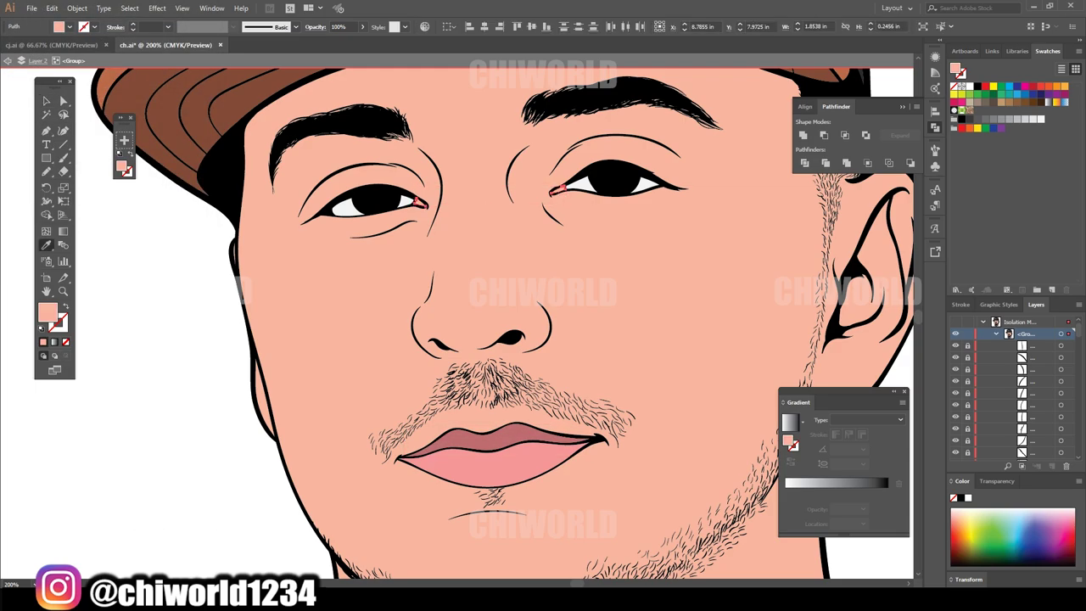
{"action": "left_click", "coordinate": [573, 453]}
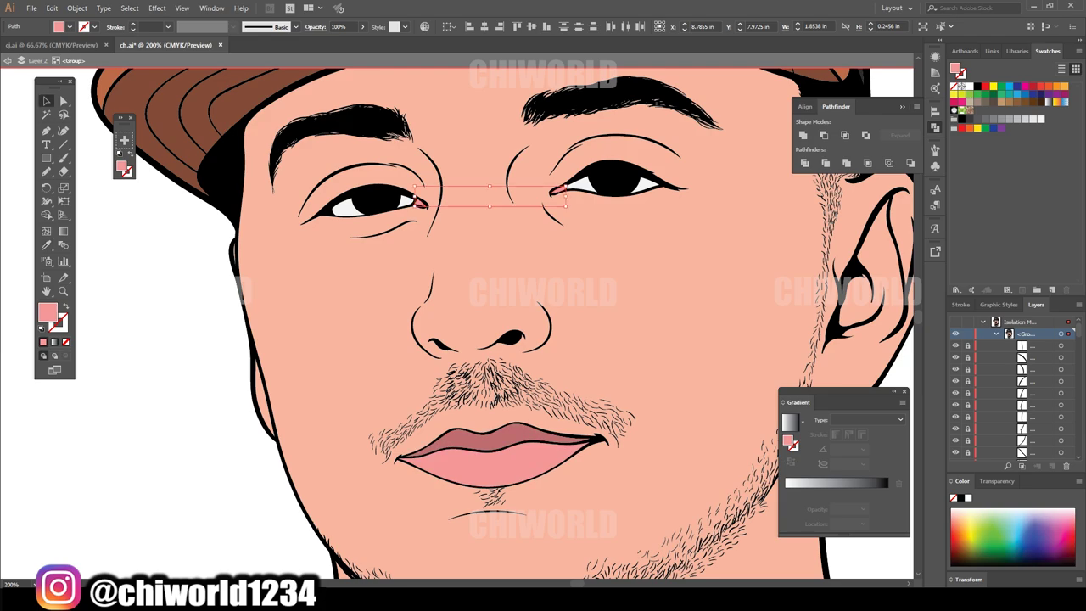
{"action": "key", "text": "v"}
{"action": "key", "text": "ctrl+0"}
{"action": "key", "text": "Escape"}
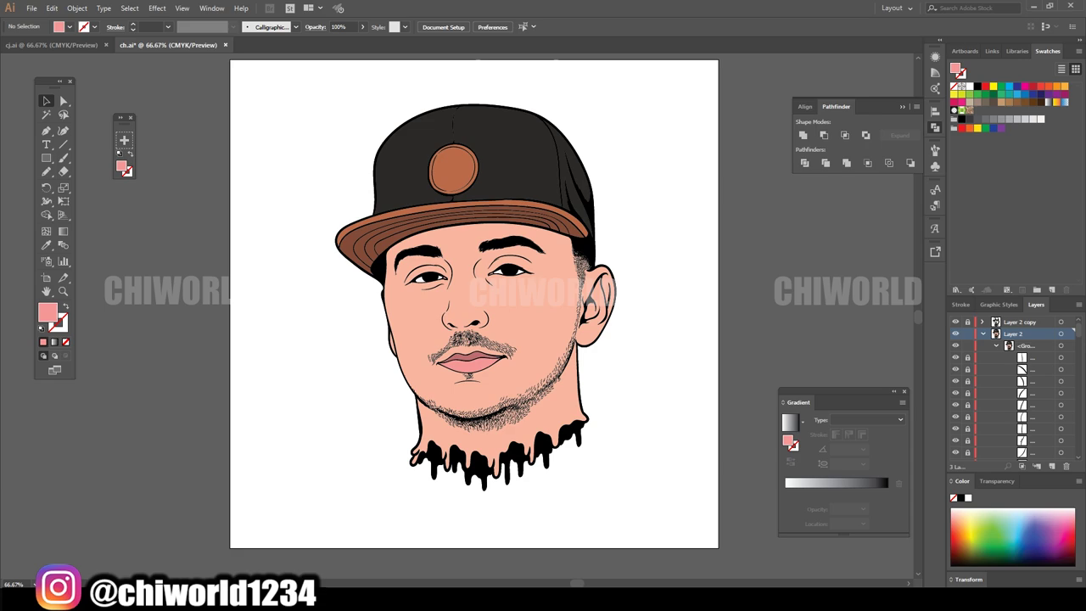
- Duplicate Layer 2, isolate the copied face group and delete its skin fill
{"action": "left_click", "coordinate": [983, 333]}
{"action": "left_click_drag", "start_coordinate": [1014, 334], "coordinate": [1052, 466]}
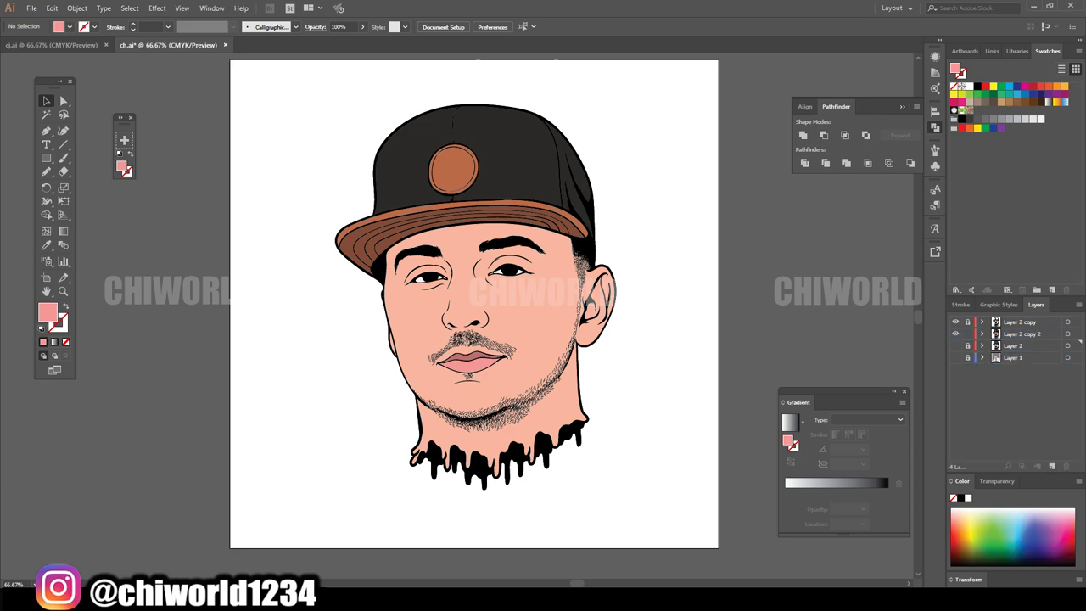
{"action": "right_click", "coordinate": [521, 314]}
{"action": "left_click", "coordinate": [552, 384]}
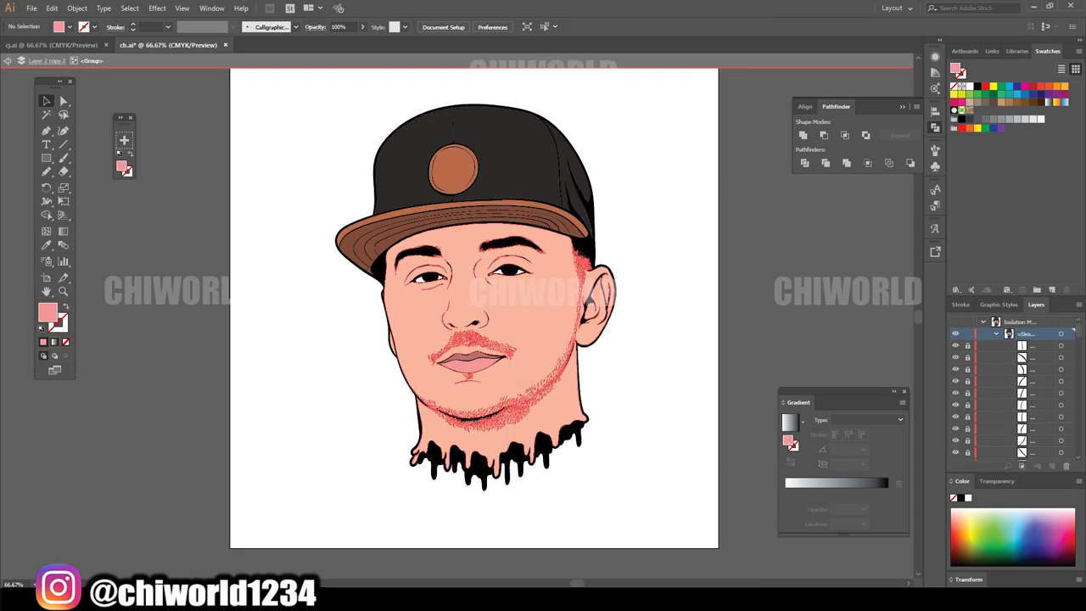
{"action": "key", "text": "Delete"}
- Check the copied face for leftover shapes, then exit isolation and view the full portrait
{"action": "mouse_move", "coordinate": [412, 460]}
{"action": "left_mouse_down"}
{"action": "mouse_move", "coordinate": [382, 424]}
{"action": "mouse_move", "coordinate": [333, 286]}
{"action": "left_mouse_up"}
{"action": "scroll", "coordinate": [549, 317], "scroll_direction": "up", "scroll_amount": 1}
{"action": "scroll", "coordinate": [549, 317], "scroll_direction": "up", "scroll_amount": 1}
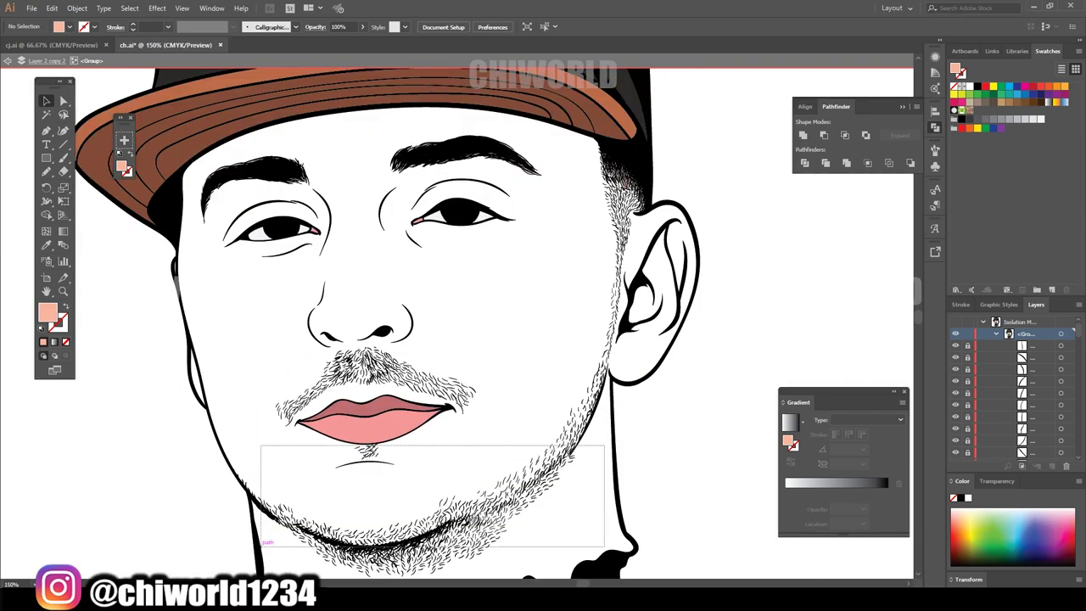
{"action": "left_click_drag", "start_coordinate": [263, 545], "coordinate": [602, 447]}
{"action": "left_click", "coordinate": [602, 446]}
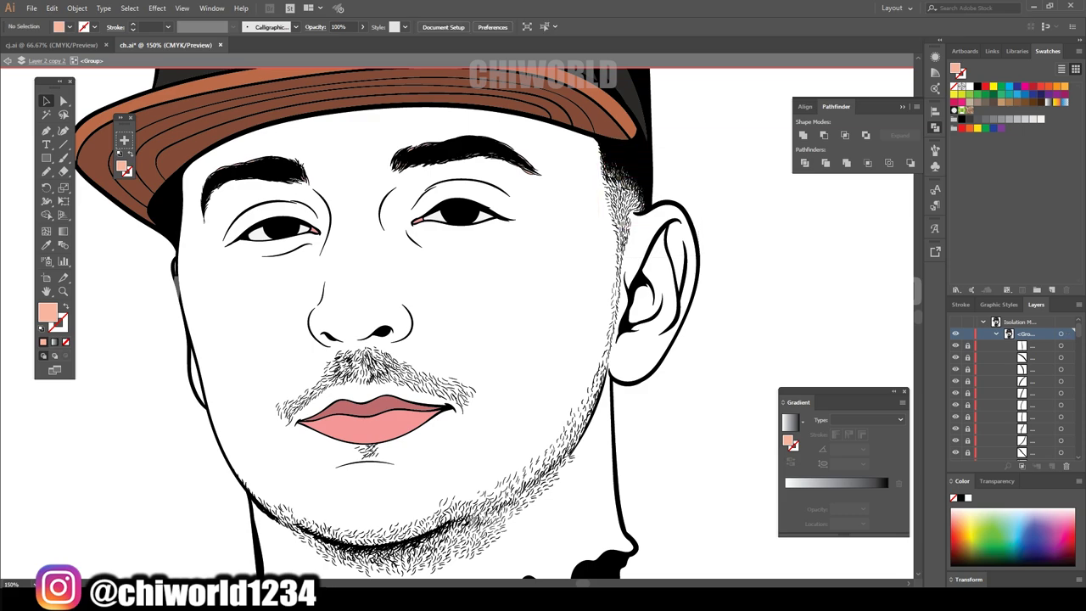
{"action": "left_click_drag", "start_coordinate": [379, 127], "coordinate": [561, 187]}
{"action": "left_click_drag", "start_coordinate": [310, 161], "coordinate": [208, 197]}
{"action": "left_click_drag", "start_coordinate": [222, 151], "coordinate": [258, 162]}
{"action": "scroll", "coordinate": [386, 325], "scroll_direction": "down", "scroll_amount": 2}
{"action": "key", "text": "Escape"}
{"action": "key", "text": "ctrl+minus"}
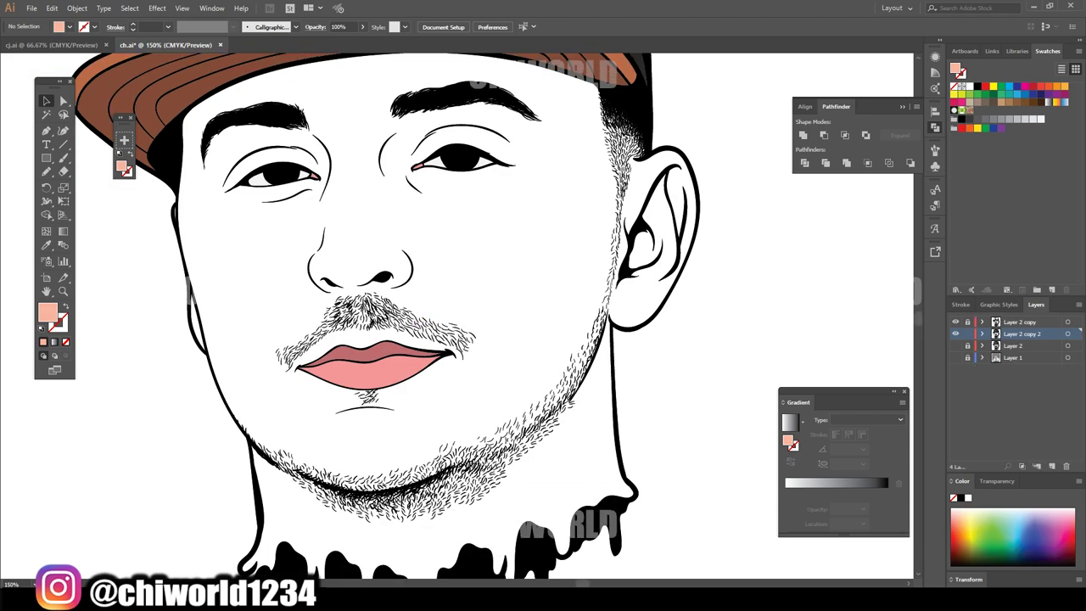
{"action": "key", "text": "ctrl+alt+3"}
{"action": "key", "text": "ctrl+minus"}
{"action": "scroll", "coordinate": [424, 303], "scroll_direction": "up", "scroll_amount": 1}
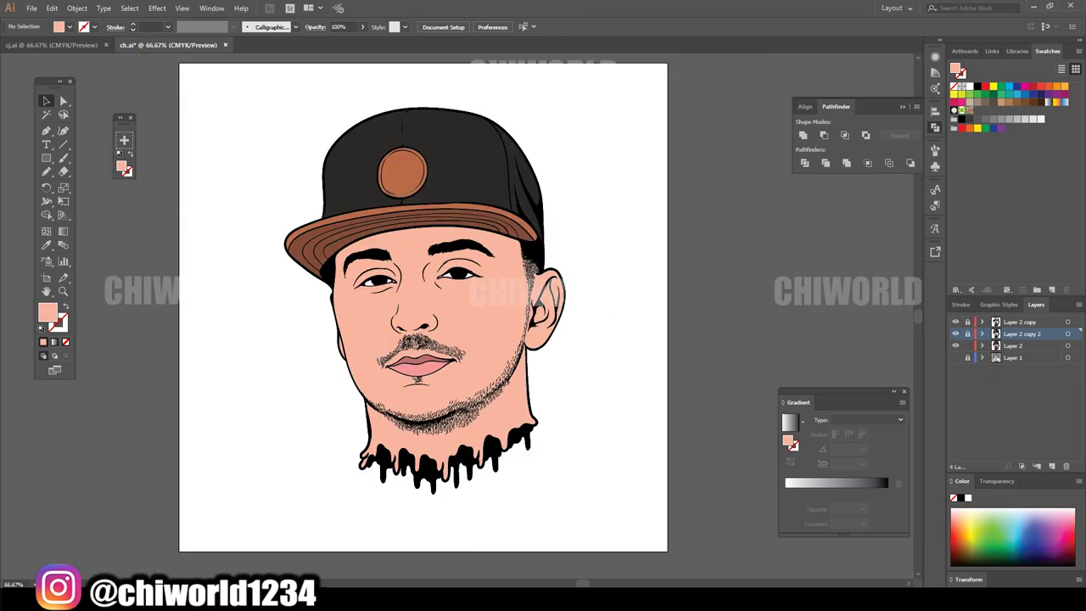
- Add Layer 5 and set a darker brown fill for the Pencil tool
{"action": "left_click", "coordinate": [1052, 466]}
{"action": "key", "text": "ctrl+plus"}
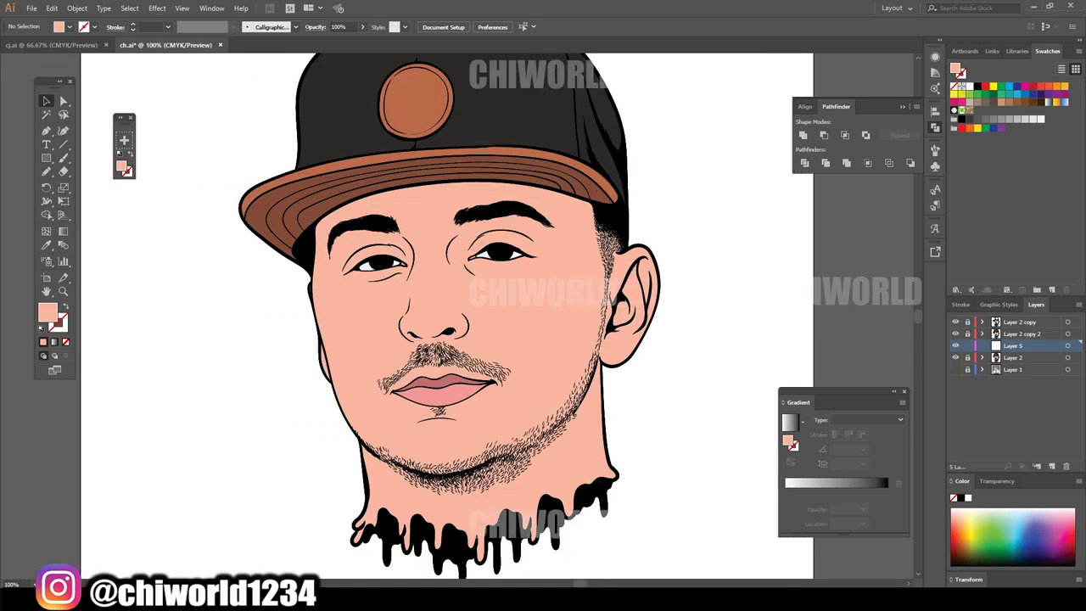
{"action": "key", "text": "ctrl+plus"}
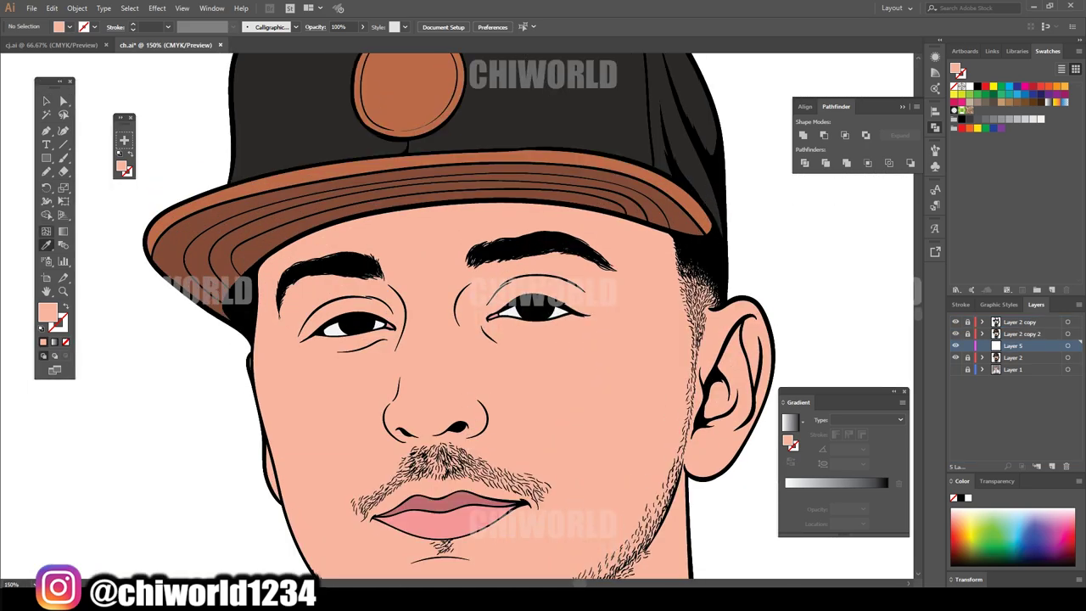
{"action": "key", "text": "n"}
{"action": "double_click", "coordinate": [47, 314]}
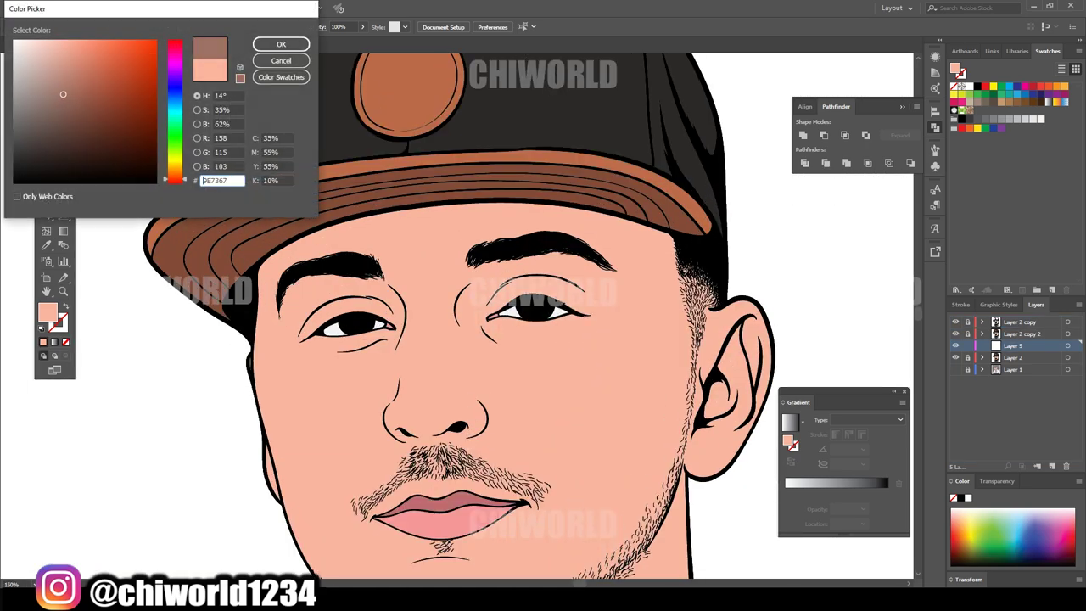
{"action": "key", "text": "Return"}
- Draw brown shadows along the right eye's lid crease and under the eyebrow
{"action": "key", "text": "ctrl+plus"}
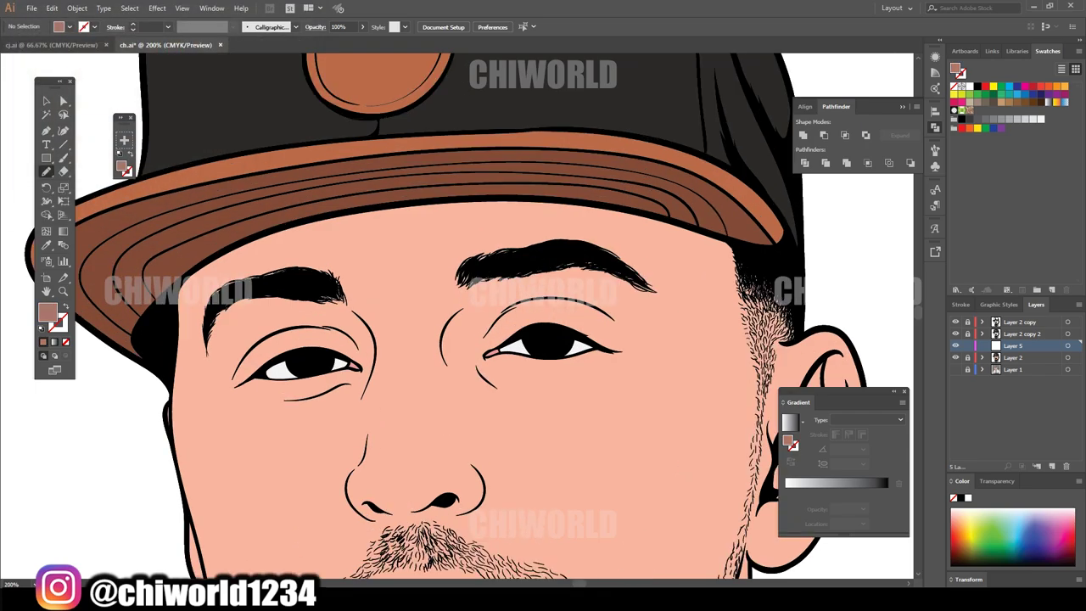
{"action": "key", "text": "ctrl+plus"}
{"action": "key", "text": "ctrl+plus"}
{"action": "left_click_drag", "start_coordinate": [460, 379], "coordinate": [508, 357]}
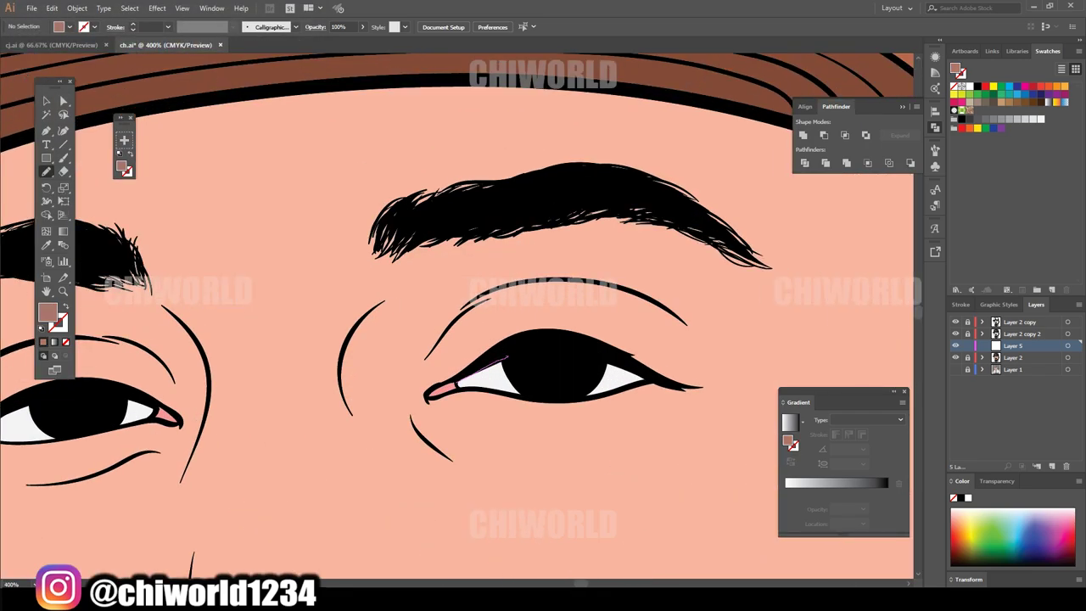
{"action": "left_click_drag", "start_coordinate": [596, 264], "coordinate": [458, 273]}
{"action": "left_click_drag", "start_coordinate": [555, 210], "coordinate": [360, 301]}
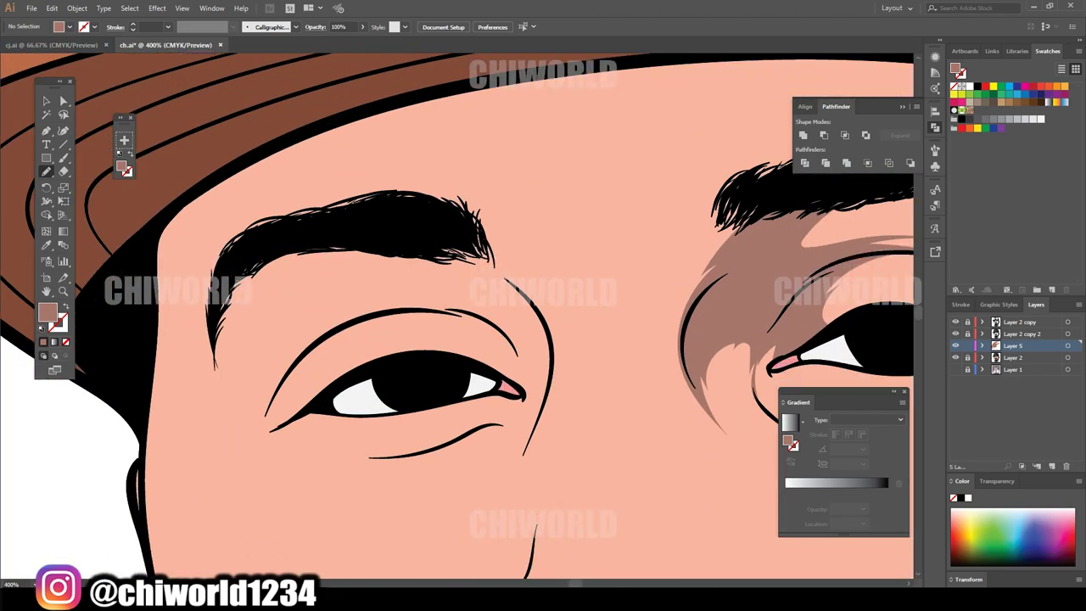
{"action": "mouse_move", "coordinate": [416, 299]}
{"action": "left_mouse_down"}
{"action": "mouse_move", "coordinate": [341, 234]}
{"action": "mouse_move", "coordinate": [448, 248]}
{"action": "left_mouse_up"}
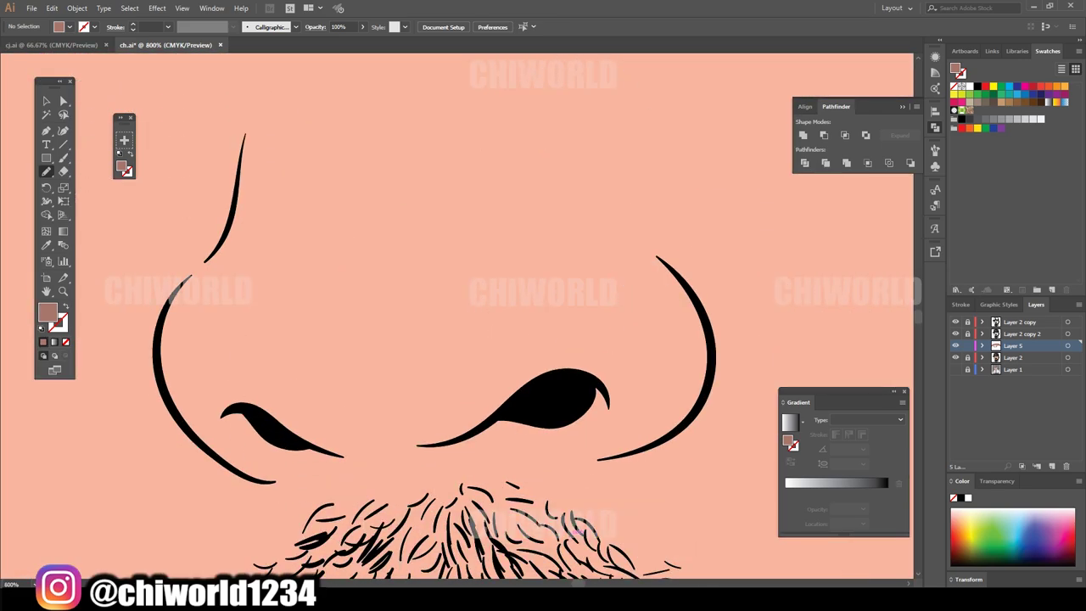
- Outline shadows around both nostrils and beneath the nose over the moustache
{"action": "mouse_move", "coordinate": [711, 344]}
{"action": "left_mouse_down"}
{"action": "mouse_move", "coordinate": [661, 402]}
{"action": "mouse_move", "coordinate": [492, 349]}
{"action": "mouse_move", "coordinate": [275, 386]}
{"action": "left_mouse_up"}
{"action": "mouse_move", "coordinate": [197, 434]}
{"action": "left_mouse_down"}
{"action": "mouse_move", "coordinate": [293, 477]}
{"action": "mouse_move", "coordinate": [260, 425]}
{"action": "mouse_move", "coordinate": [377, 443]}
{"action": "mouse_move", "coordinate": [538, 372]}
{"action": "left_mouse_up"}
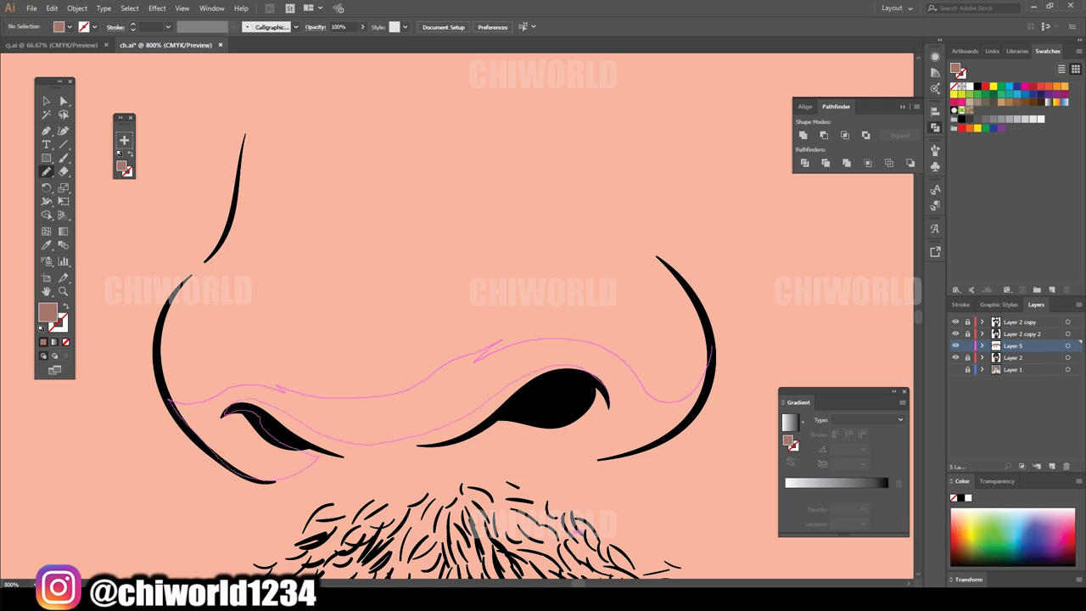
{"action": "left_click_drag", "start_coordinate": [604, 412], "coordinate": [679, 405]}
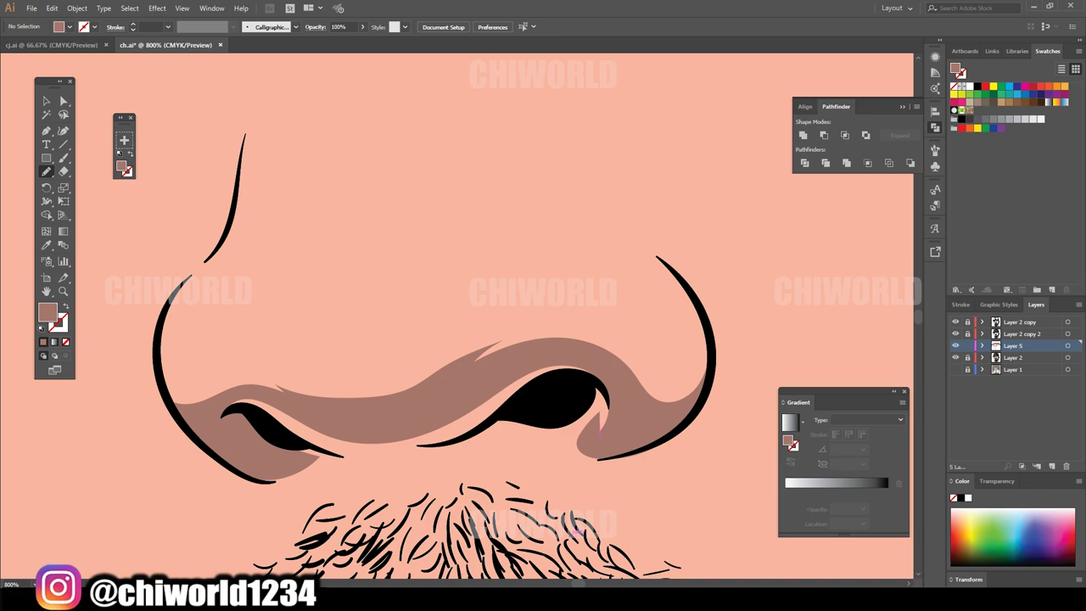
{"action": "mouse_move", "coordinate": [582, 379]}
{"action": "left_mouse_down"}
{"action": "mouse_move", "coordinate": [470, 434]}
{"action": "mouse_move", "coordinate": [643, 463]}
{"action": "mouse_move", "coordinate": [677, 431]}
{"action": "left_mouse_up"}
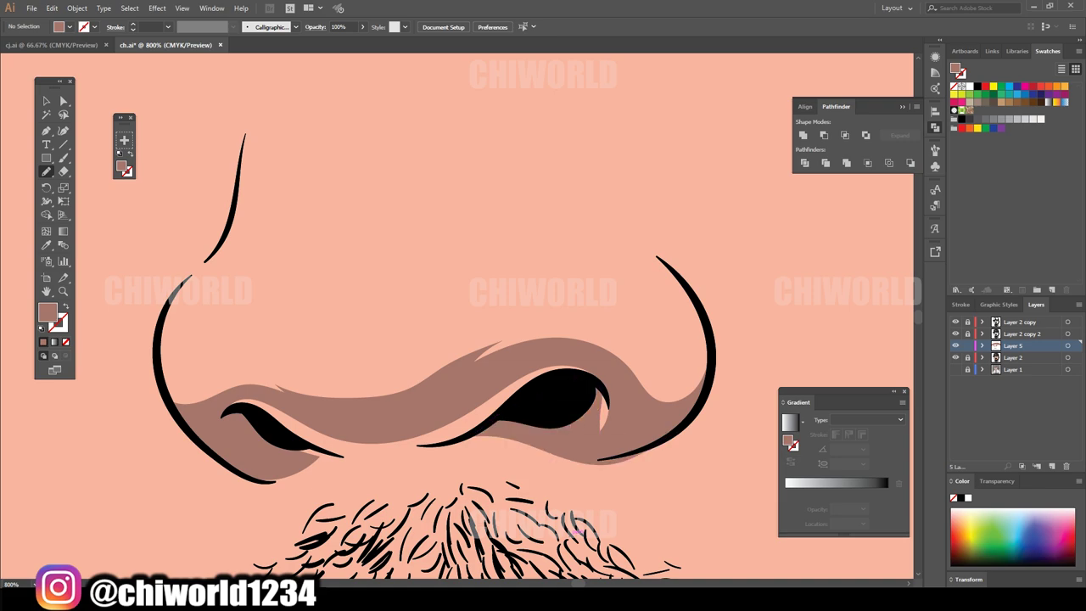
{"action": "mouse_move", "coordinate": [196, 434]}
{"action": "left_mouse_down"}
{"action": "mouse_move", "coordinate": [329, 459]}
{"action": "mouse_move", "coordinate": [204, 437]}
{"action": "left_mouse_up"}
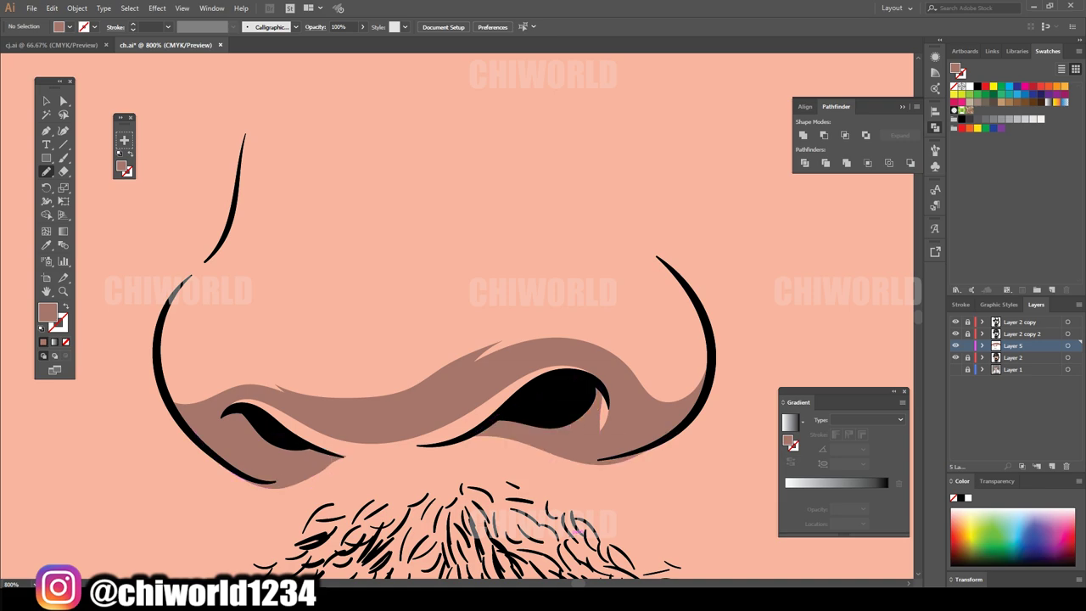
{"action": "scroll", "coordinate": [475, 339], "scroll_direction": "down", "scroll_amount": 5}
{"action": "scroll", "coordinate": [475, 340], "scroll_direction": "up", "scroll_amount": 4}
{"action": "scroll", "coordinate": [475, 314], "scroll_direction": "up", "scroll_amount": 2}
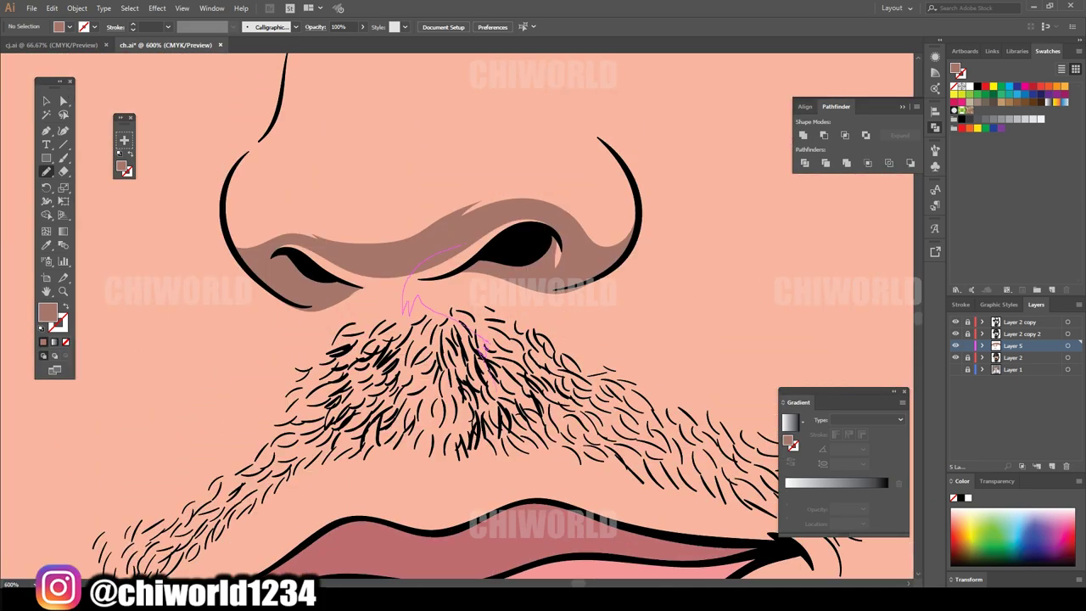
{"action": "left_click_drag", "start_coordinate": [431, 476], "coordinate": [348, 454]}
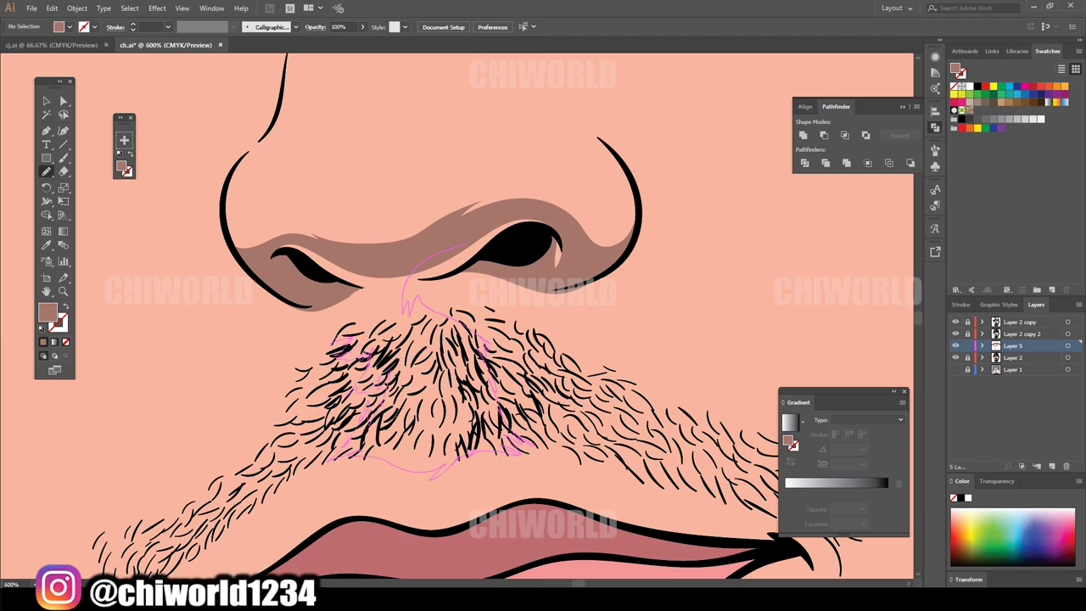
- Draw brown shadows below the lower lip and along the jaw under the chin
{"action": "scroll", "coordinate": [458, 313], "scroll_direction": "down", "scroll_amount": 5}
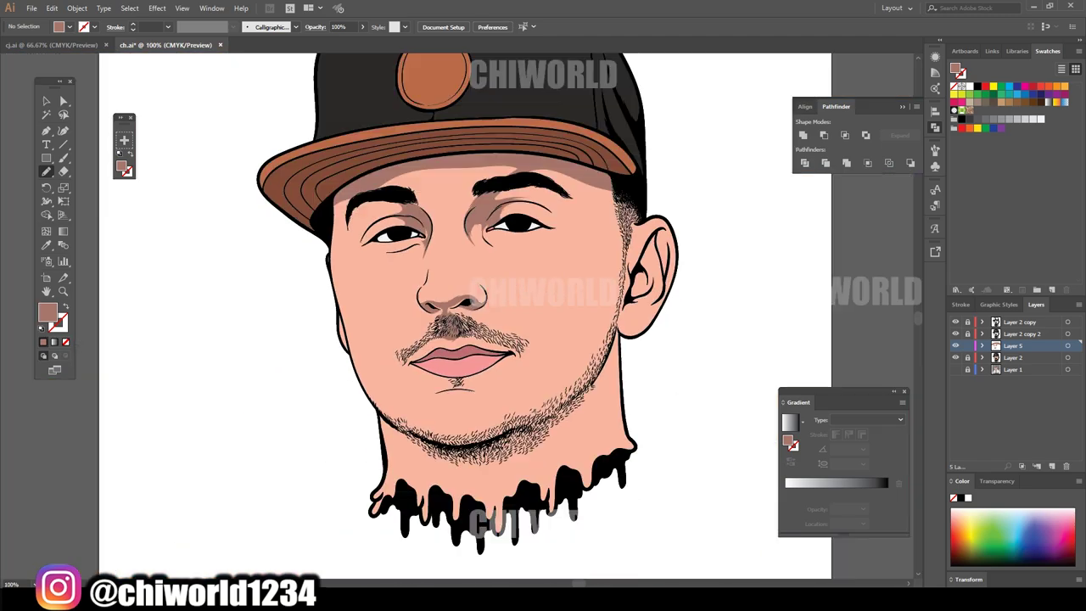
{"action": "scroll", "coordinate": [458, 314], "scroll_direction": "down", "scroll_amount": 2}
{"action": "scroll", "coordinate": [459, 314], "scroll_direction": "up", "scroll_amount": 3}
{"action": "scroll", "coordinate": [457, 320], "scroll_direction": "up", "scroll_amount": 4}
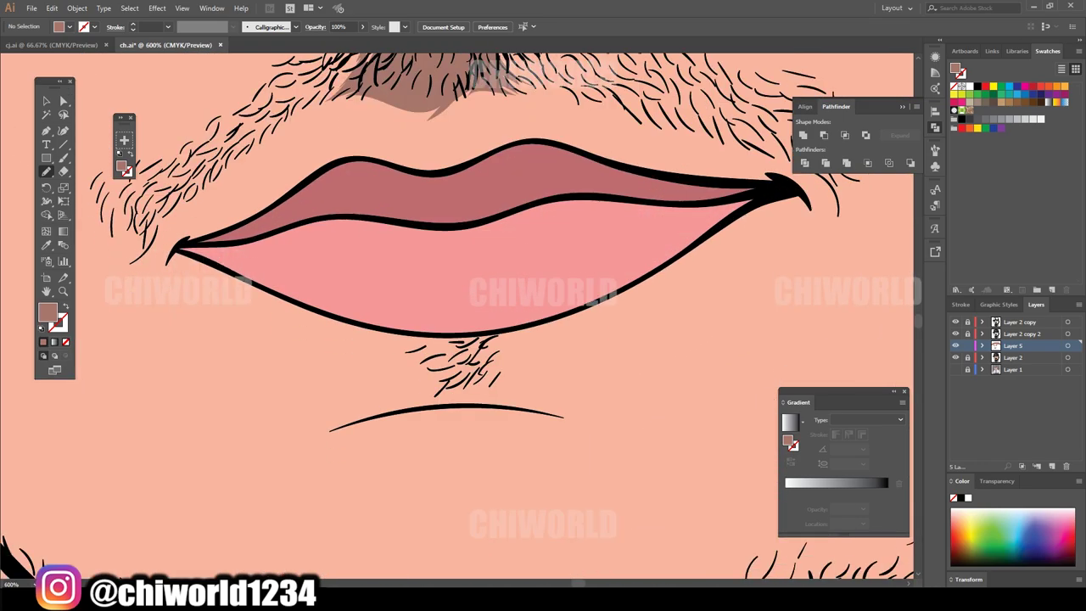
{"action": "left_click_drag", "start_coordinate": [398, 408], "coordinate": [551, 415]}
{"action": "left_click_drag", "start_coordinate": [568, 338], "coordinate": [357, 403]}
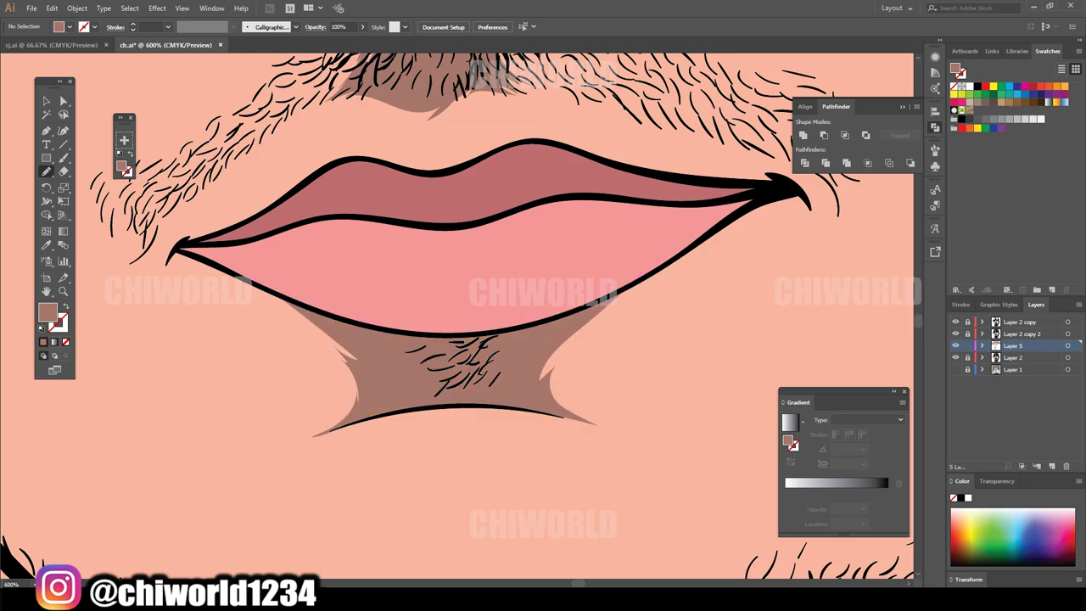
{"action": "key", "text": "ctrl+0"}
{"action": "scroll", "coordinate": [456, 346], "scroll_direction": "up", "scroll_amount": 4}
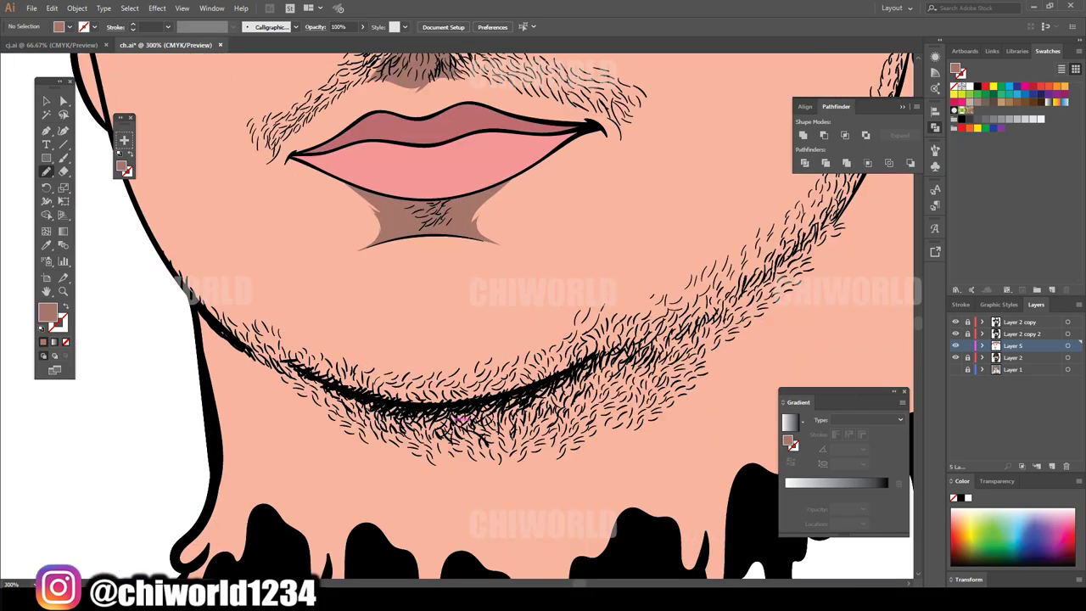
{"action": "mouse_move", "coordinate": [197, 307]}
{"action": "left_mouse_down"}
{"action": "mouse_move", "coordinate": [370, 395]}
{"action": "mouse_move", "coordinate": [609, 351]}
{"action": "left_mouse_up"}
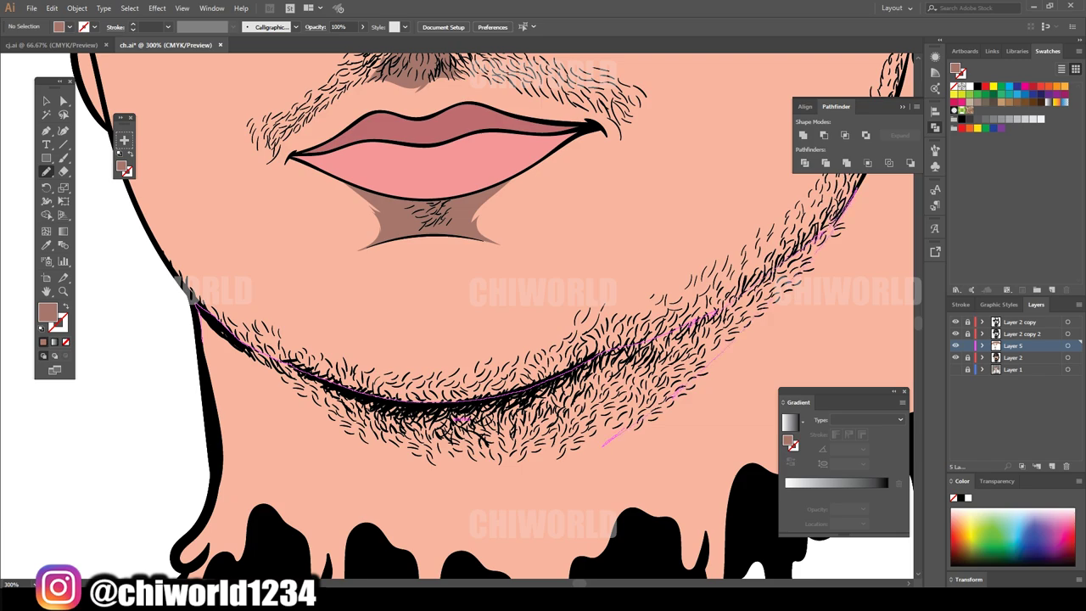
{"action": "left_click_drag", "start_coordinate": [604, 443], "coordinate": [361, 456]}
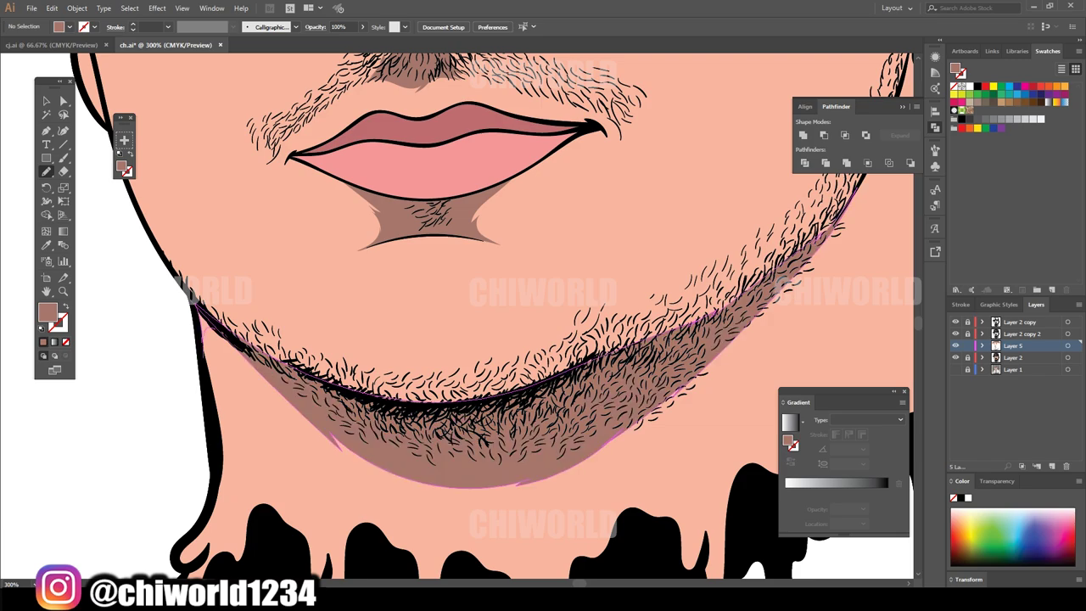
- Shade the inner ear hollow, the earlobe and the upper ear
{"action": "scroll", "coordinate": [447, 398], "scroll_direction": "down", "scroll_amount": 1}
{"action": "scroll", "coordinate": [446, 399], "scroll_direction": "down", "scroll_amount": 3}
{"action": "scroll", "coordinate": [577, 287], "scroll_direction": "up", "scroll_amount": 2}
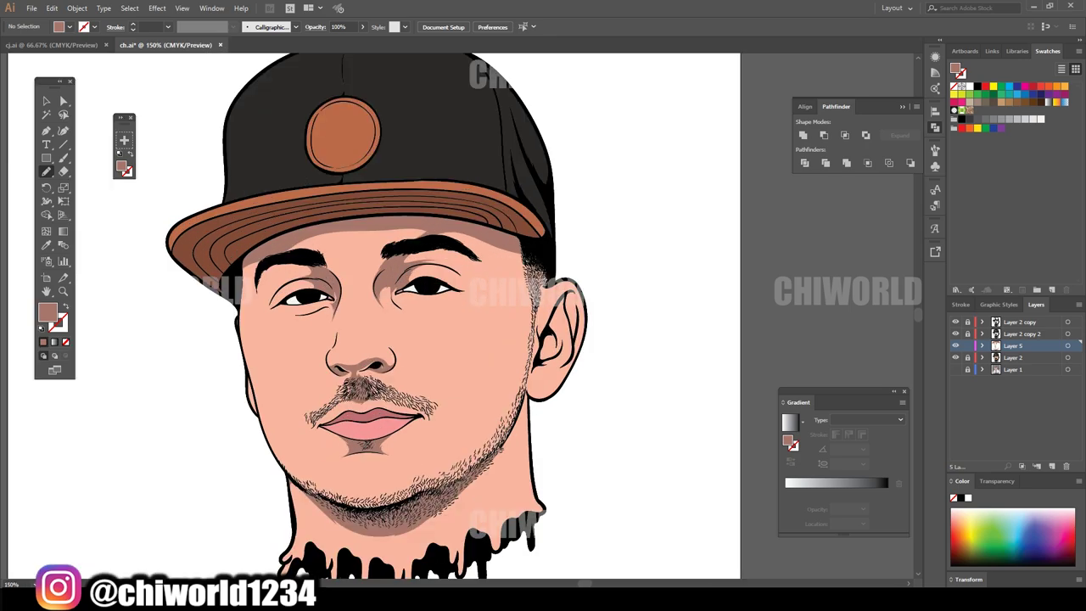
{"action": "scroll", "coordinate": [577, 286], "scroll_direction": "up", "scroll_amount": 1}
{"action": "scroll", "coordinate": [577, 287], "scroll_direction": "up", "scroll_amount": 1}
{"action": "scroll", "coordinate": [577, 286], "scroll_direction": "up", "scroll_amount": 1}
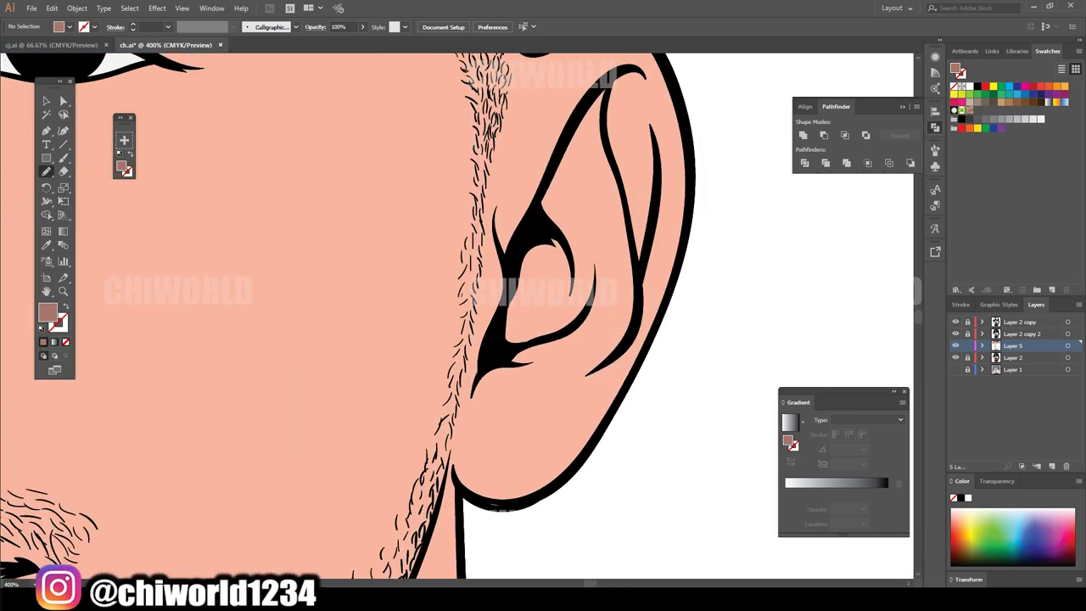
{"action": "left_click_drag", "start_coordinate": [483, 500], "coordinate": [514, 416]}
{"action": "left_click_drag", "start_coordinate": [550, 338], "coordinate": [560, 184]}
{"action": "left_click_drag", "start_coordinate": [514, 227], "coordinate": [476, 322]}
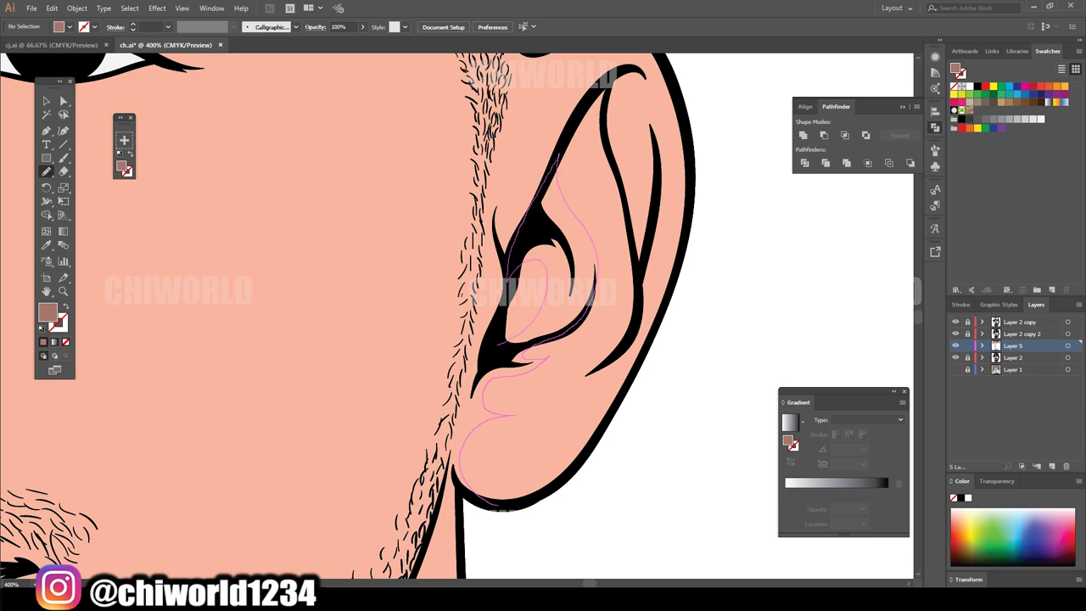
{"action": "left_click_drag", "start_coordinate": [434, 543], "coordinate": [486, 501]}
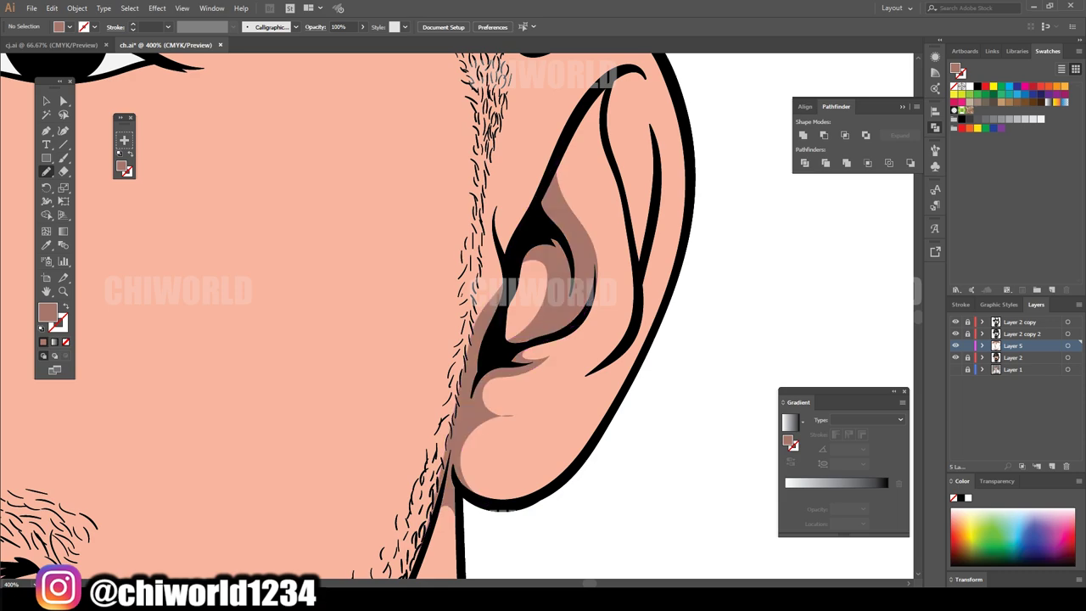
{"action": "left_click_drag", "start_coordinate": [543, 411], "coordinate": [543, 413]}
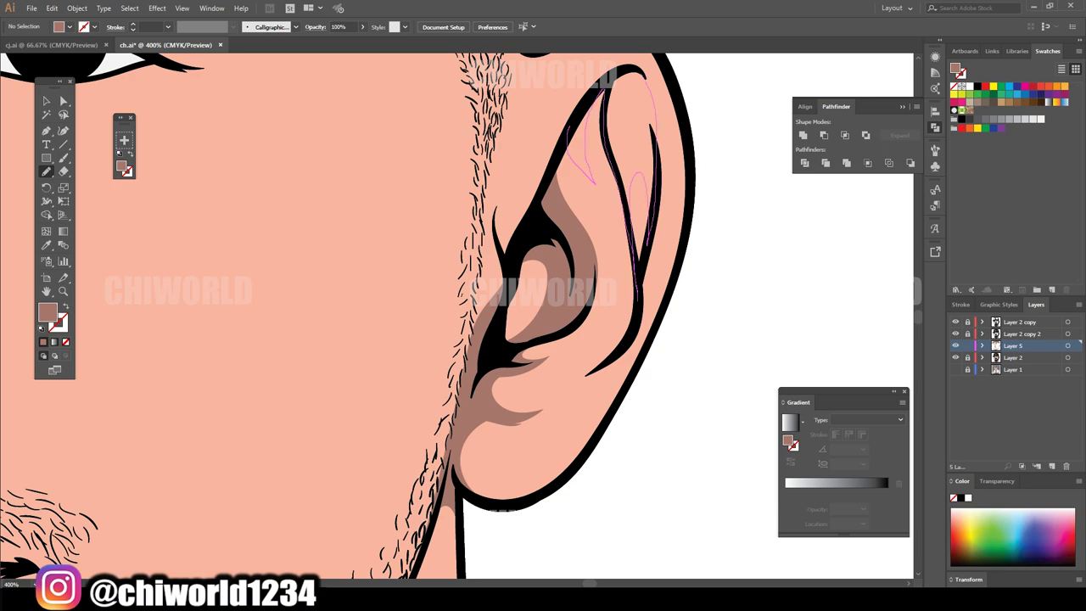
{"action": "left_click_drag", "start_coordinate": [594, 180], "coordinate": [604, 83]}
{"action": "key", "text": "ctrl+1"}
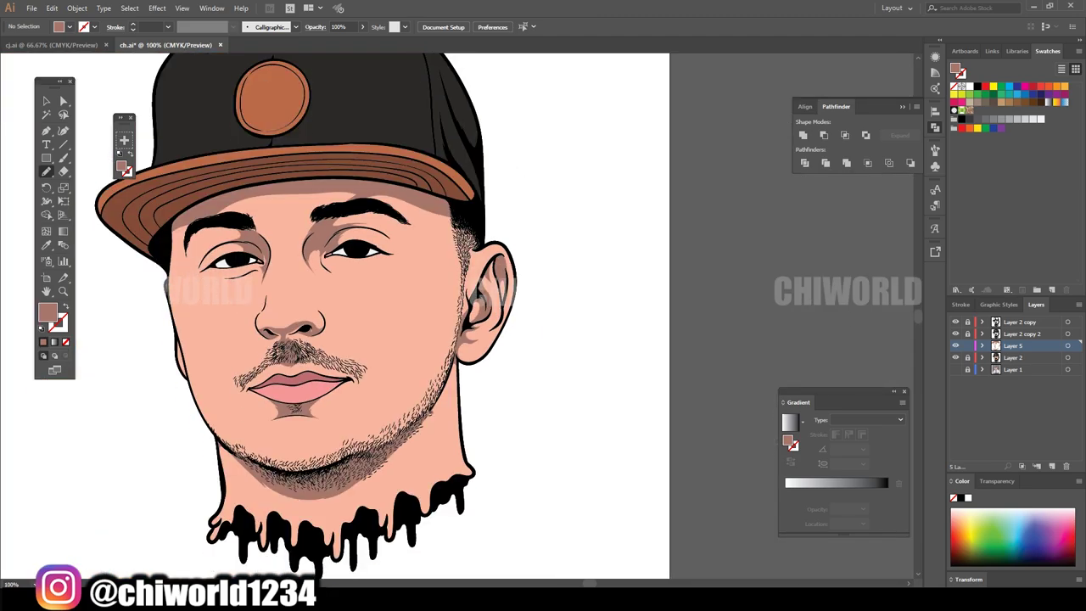
- Shade the side of the nose ridge and beneath and beside the right eye
{"action": "scroll", "coordinate": [371, 281], "scroll_direction": "up", "scroll_amount": 2}
{"action": "scroll", "coordinate": [371, 281], "scroll_direction": "up", "scroll_amount": 2}
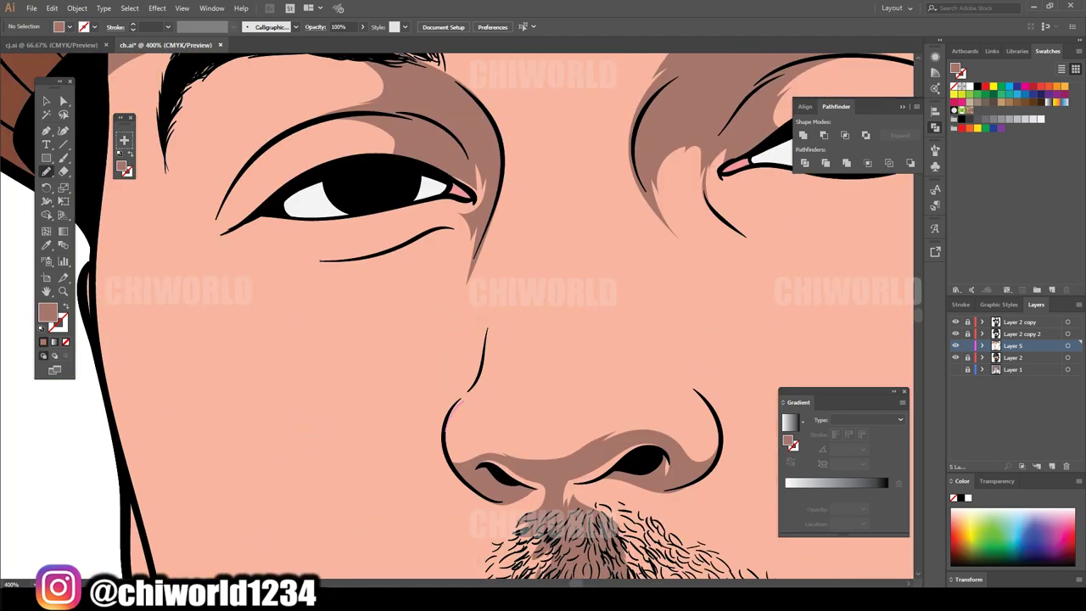
{"action": "left_click_drag", "start_coordinate": [468, 393], "coordinate": [445, 440]}
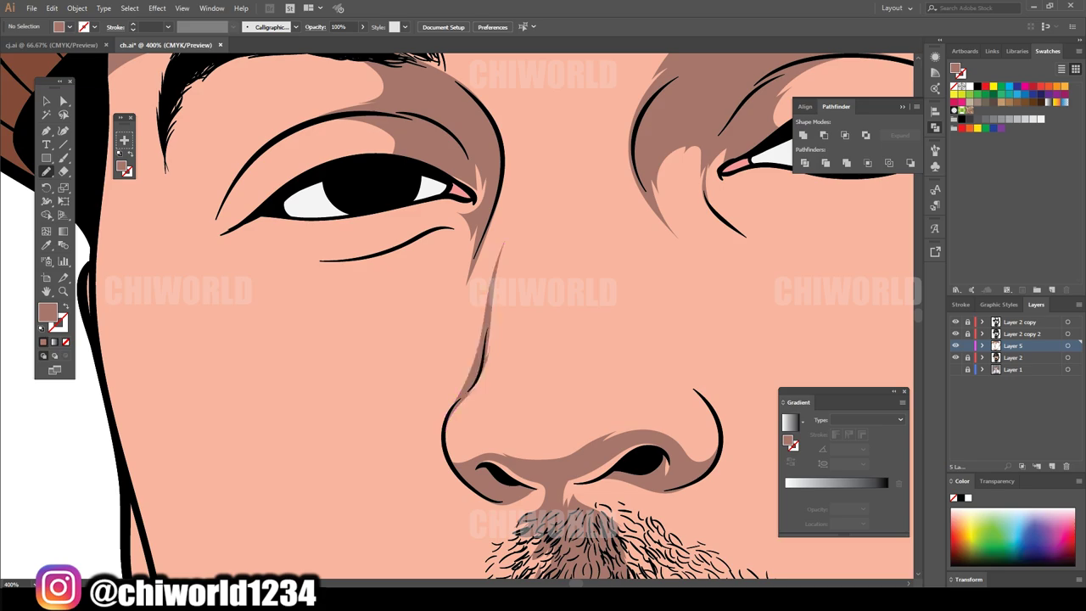
{"action": "key", "text": "ctrl+minus"}
{"action": "key", "text": "ctrl+minus"}
{"action": "key", "text": "ctrl+minus"}
{"action": "key", "text": "ctrl+0"}
{"action": "scroll", "coordinate": [500, 340], "scroll_direction": "up", "scroll_amount": 3}
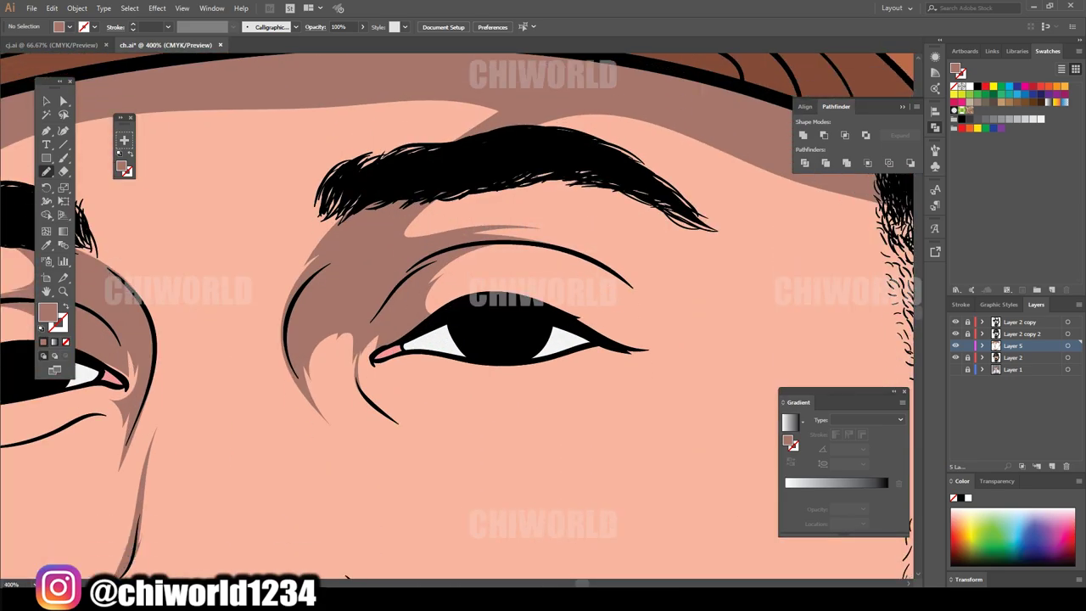
{"action": "left_click_drag", "start_coordinate": [562, 373], "coordinate": [434, 374]}
{"action": "left_click_drag", "start_coordinate": [490, 400], "coordinate": [598, 348]}
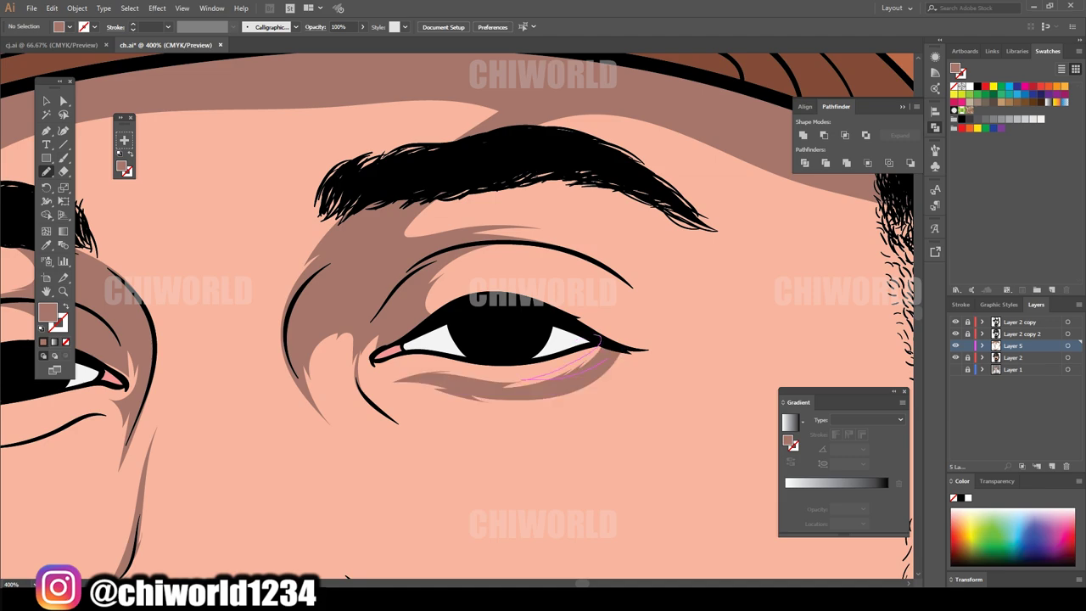
{"action": "mouse_move", "coordinate": [522, 378]}
{"action": "left_mouse_down"}
{"action": "mouse_move", "coordinate": [598, 336]}
{"action": "mouse_move", "coordinate": [600, 265]}
{"action": "mouse_move", "coordinate": [502, 235]}
{"action": "left_mouse_up"}
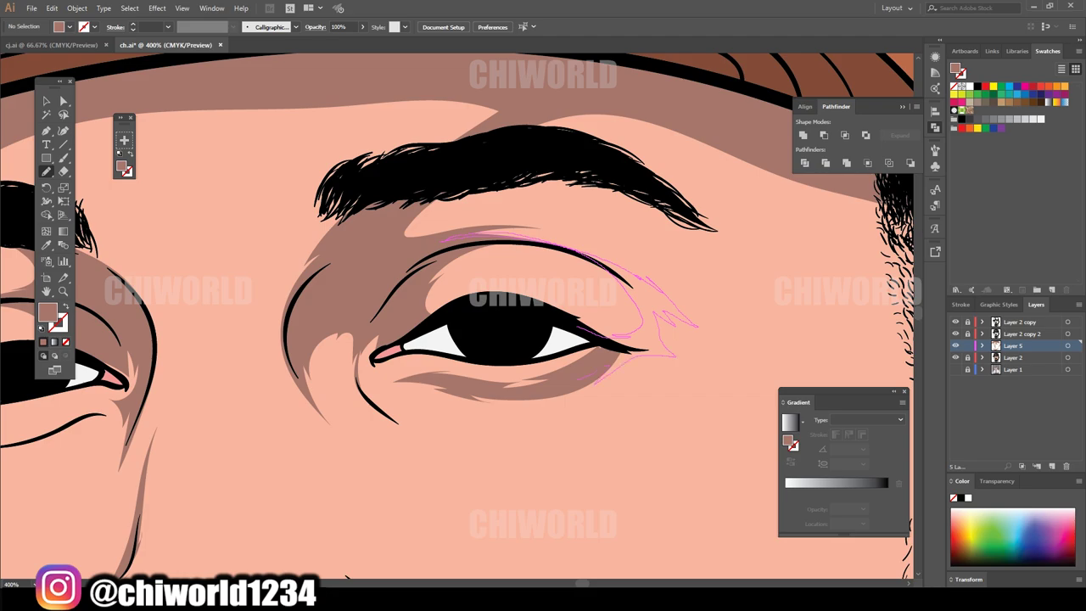
{"action": "left_click_drag", "start_coordinate": [695, 325], "coordinate": [613, 338]}
- Add a shadow band under the lower eyelid and shade around the upper lid
{"action": "key", "text": "ctrl+minus"}
{"action": "key", "text": "ctrl+minus"}
{"action": "key", "text": "ctrl+minus"}
{"action": "key", "text": "ctrl+minus"}
{"action": "key", "text": "ctrl+minus"}
{"action": "key", "text": "ctrl+plus"}
{"action": "key", "text": "ctrl+plus"}
{"action": "key", "text": "ctrl+plus"}
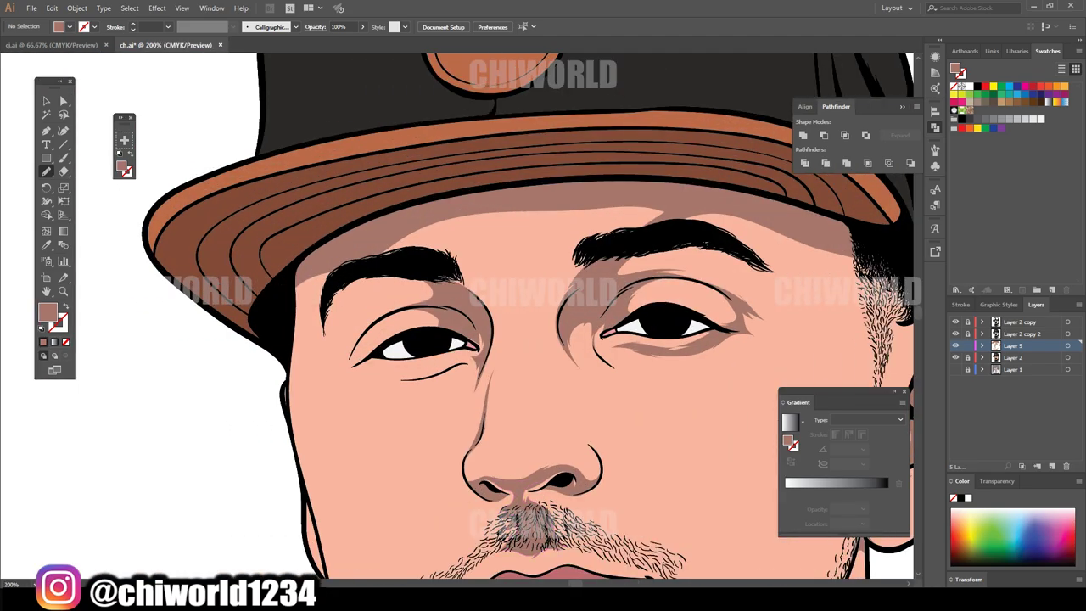
{"action": "key", "text": "ctrl+plus"}
{"action": "key", "text": "ctrl+plus"}
{"action": "key", "text": "ctrl+plus"}
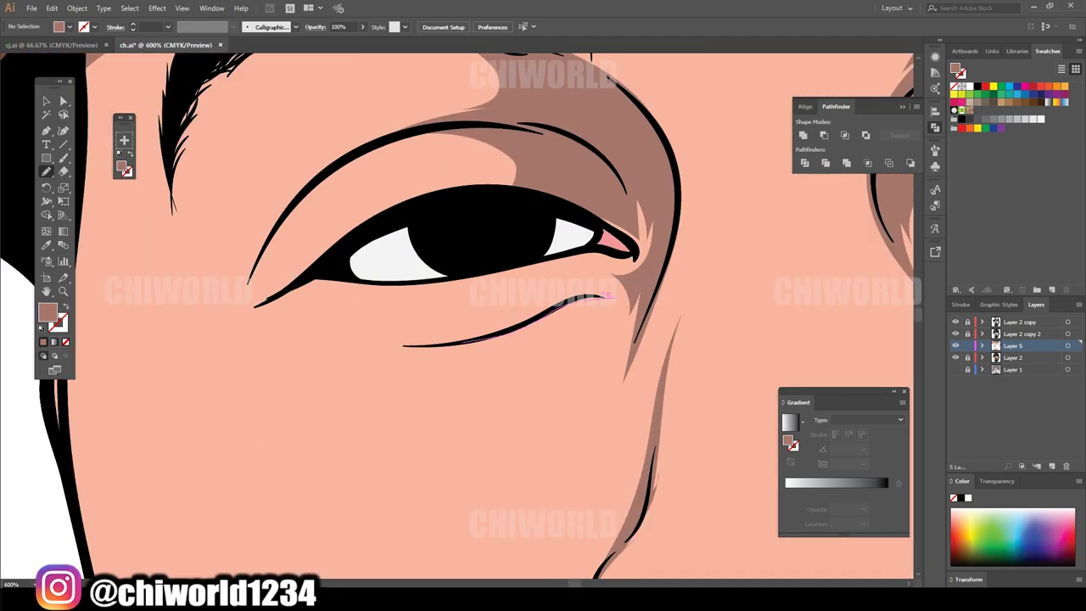
{"action": "left_click_drag", "start_coordinate": [496, 325], "coordinate": [356, 344]}
{"action": "left_click_drag", "start_coordinate": [508, 302], "coordinate": [538, 289]}
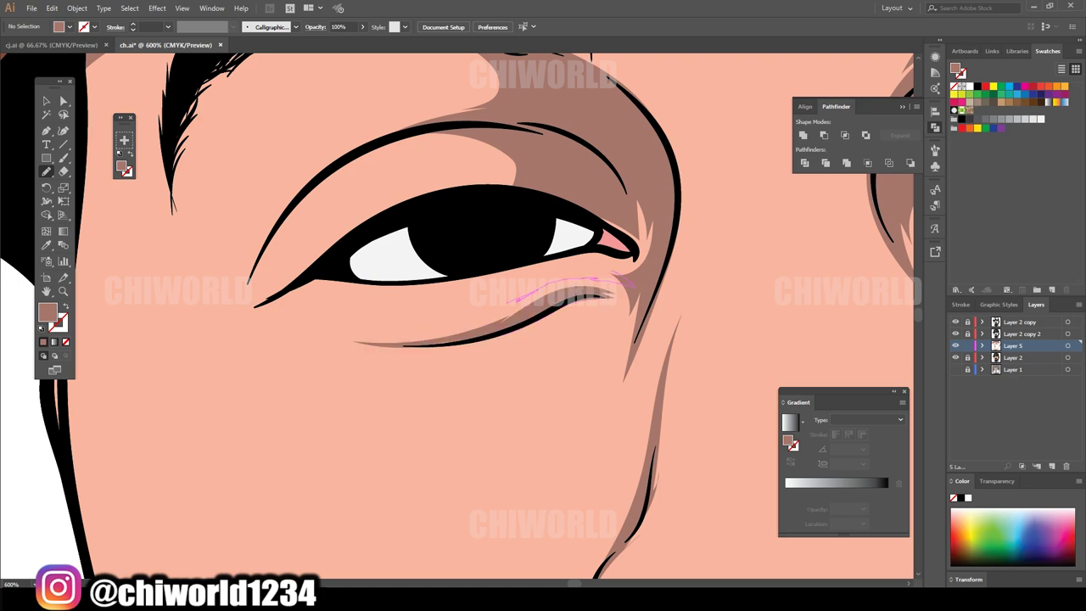
{"action": "left_click_drag", "start_coordinate": [632, 286], "coordinate": [507, 302]}
{"action": "mouse_move", "coordinate": [280, 295]}
{"action": "left_mouse_down"}
{"action": "mouse_move", "coordinate": [398, 327]}
{"action": "mouse_move", "coordinate": [362, 270]}
{"action": "left_mouse_up"}
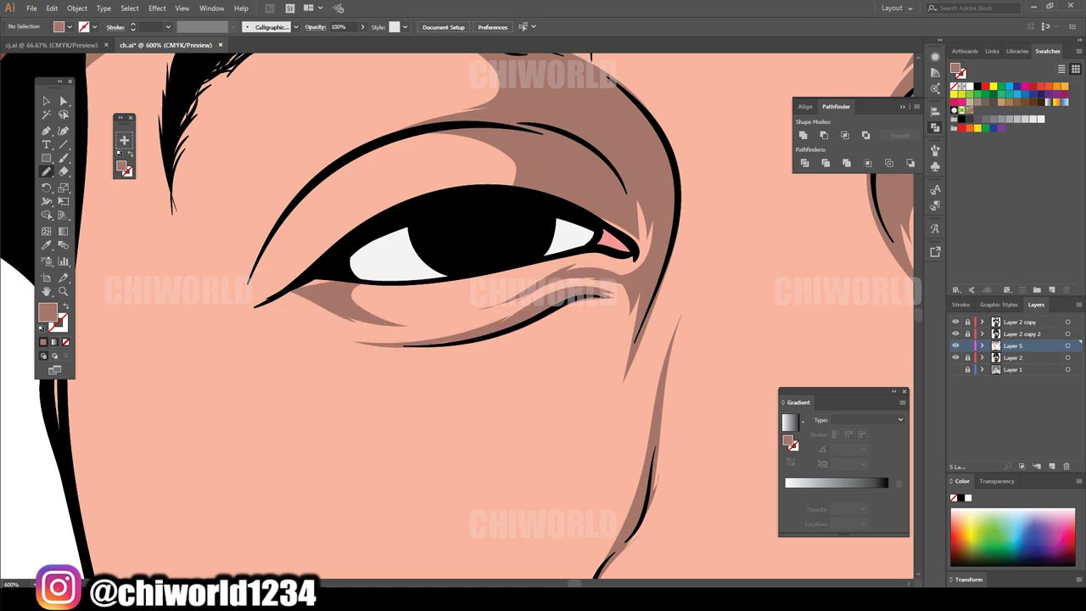
{"action": "scroll", "coordinate": [458, 314], "scroll_direction": "up", "scroll_amount": 3}
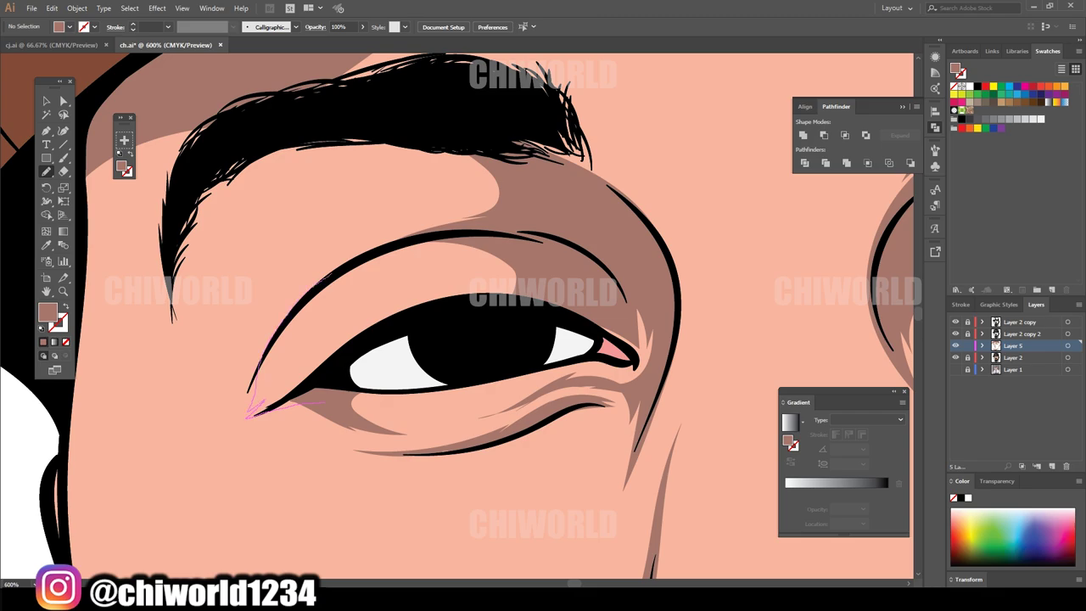
{"action": "left_click_drag", "start_coordinate": [251, 415], "coordinate": [327, 400]}
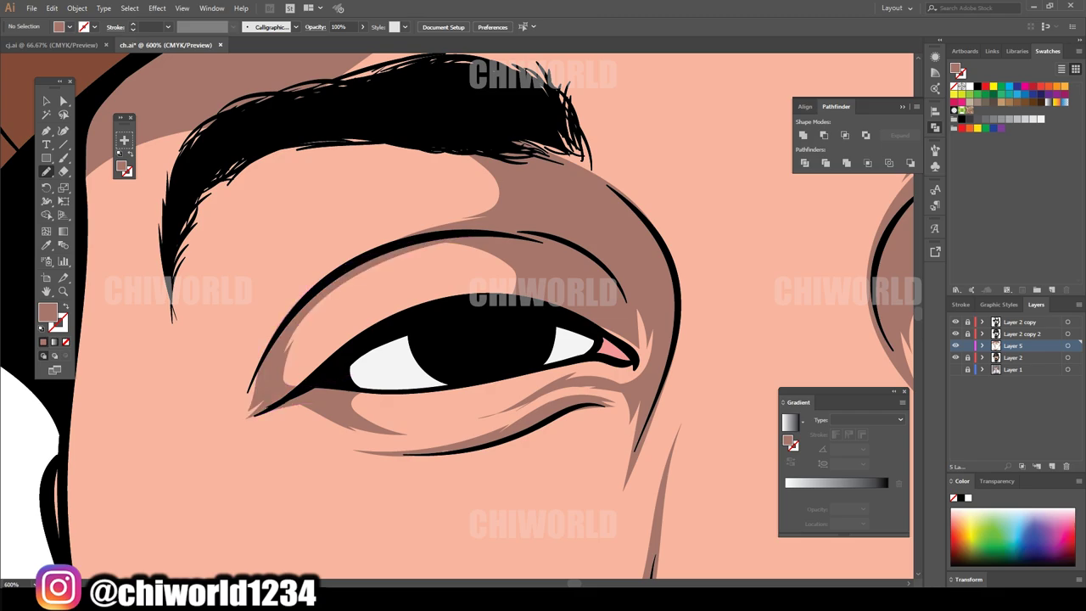
- Shade above the eyebrow onto the forehead
{"action": "key", "text": "ctrl+0"}
{"action": "scroll", "coordinate": [543, 306], "scroll_direction": "up", "scroll_amount": 3}
{"action": "mouse_move", "coordinate": [721, 253]}
{"action": "left_mouse_down"}
{"action": "mouse_move", "coordinate": [632, 299]}
{"action": "mouse_move", "coordinate": [231, 341]}
{"action": "left_mouse_up"}
{"action": "left_click_drag", "start_coordinate": [683, 272], "coordinate": [357, 306]}
- Draw darker shading shapes at the left and right corners of the lips
{"action": "key", "text": "ctrl+1"}
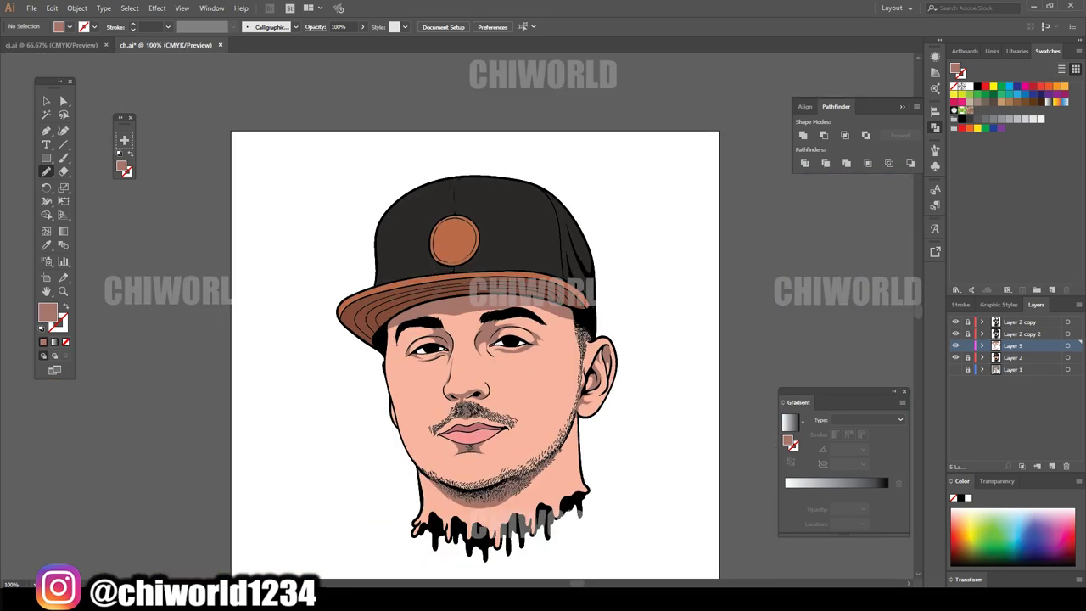
{"action": "key", "text": "ctrl+0"}
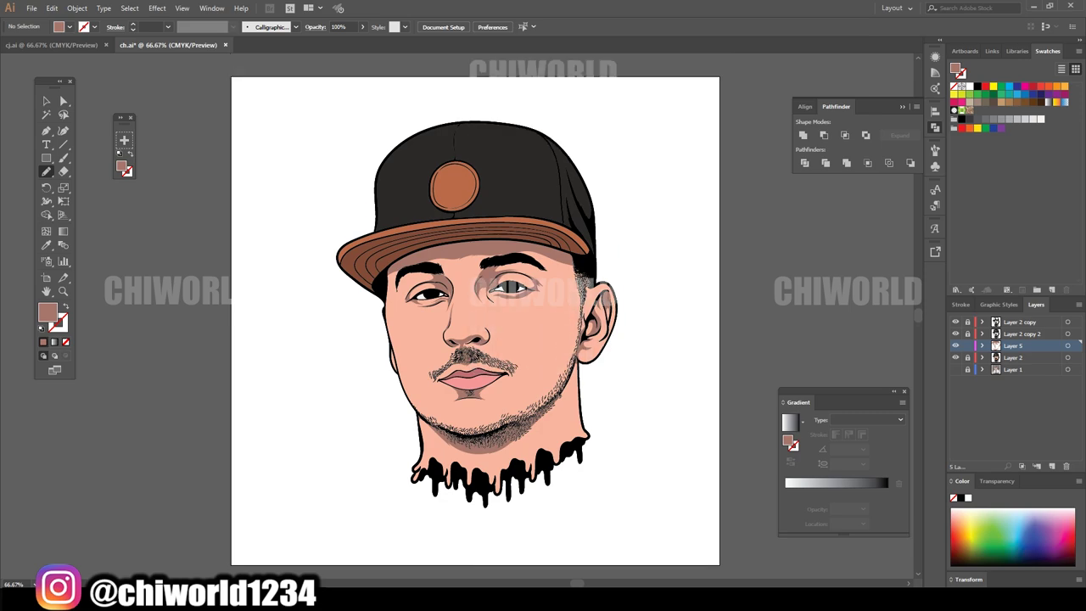
{"action": "scroll", "coordinate": [467, 370], "scroll_direction": "up", "scroll_amount": 3}
{"action": "scroll", "coordinate": [466, 369], "scroll_direction": "up", "scroll_amount": 2}
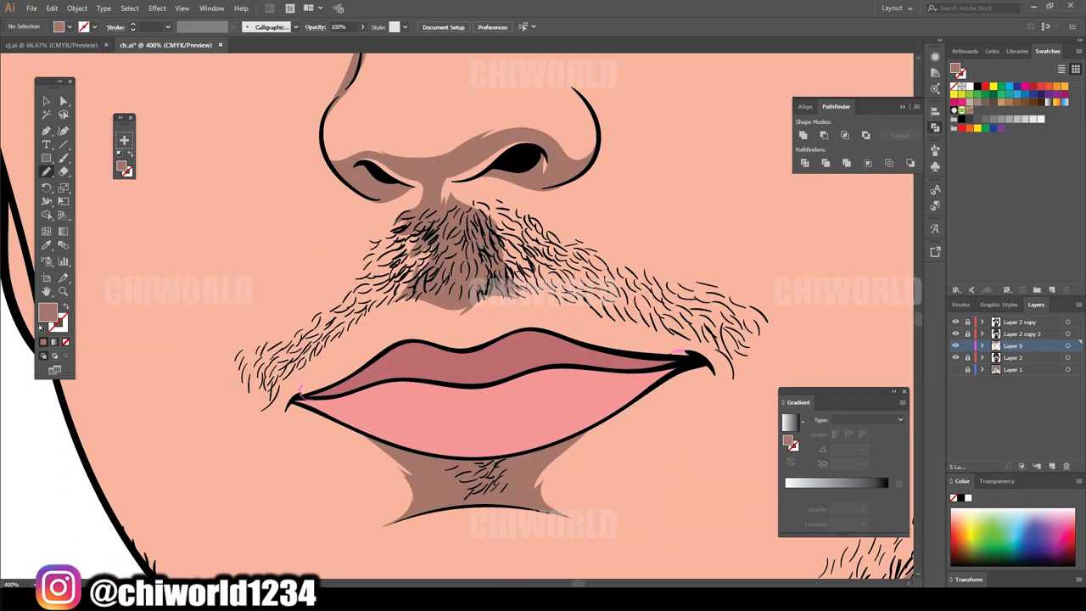
{"action": "left_click_drag", "start_coordinate": [299, 388], "coordinate": [298, 392]}
{"action": "left_click_drag", "start_coordinate": [670, 367], "coordinate": [682, 331]}
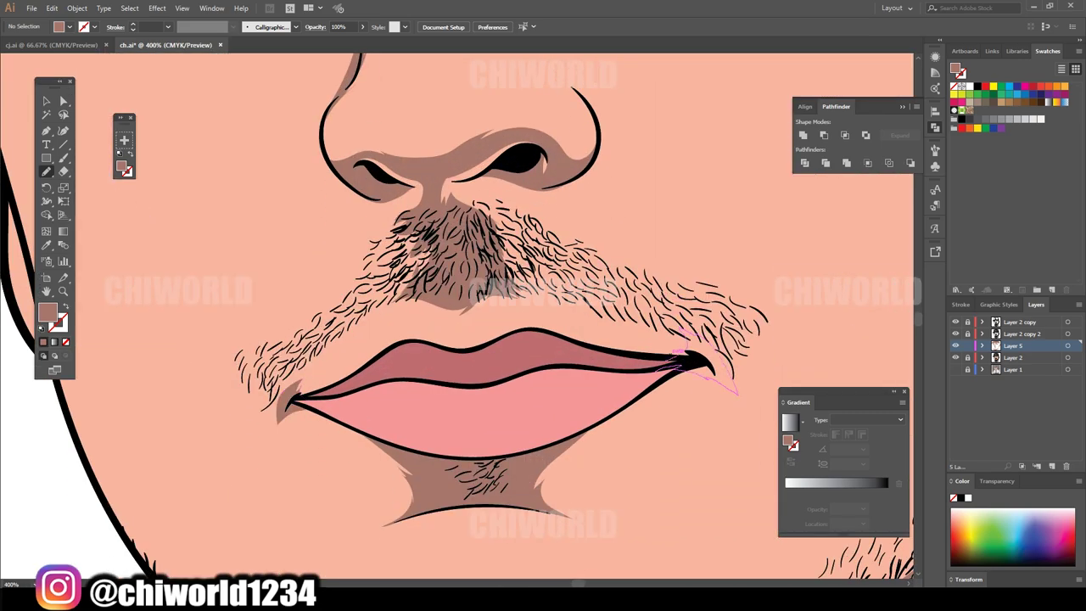
{"action": "scroll", "coordinate": [450, 313], "scroll_direction": "down", "scroll_amount": 2}
{"action": "scroll", "coordinate": [449, 314], "scroll_direction": "down", "scroll_amount": 2}
{"action": "scroll", "coordinate": [462, 339], "scroll_direction": "up", "scroll_amount": 1}
- Select the face artwork and open Edit Colors > Adjust Color Balance
{"action": "key", "text": "v"}
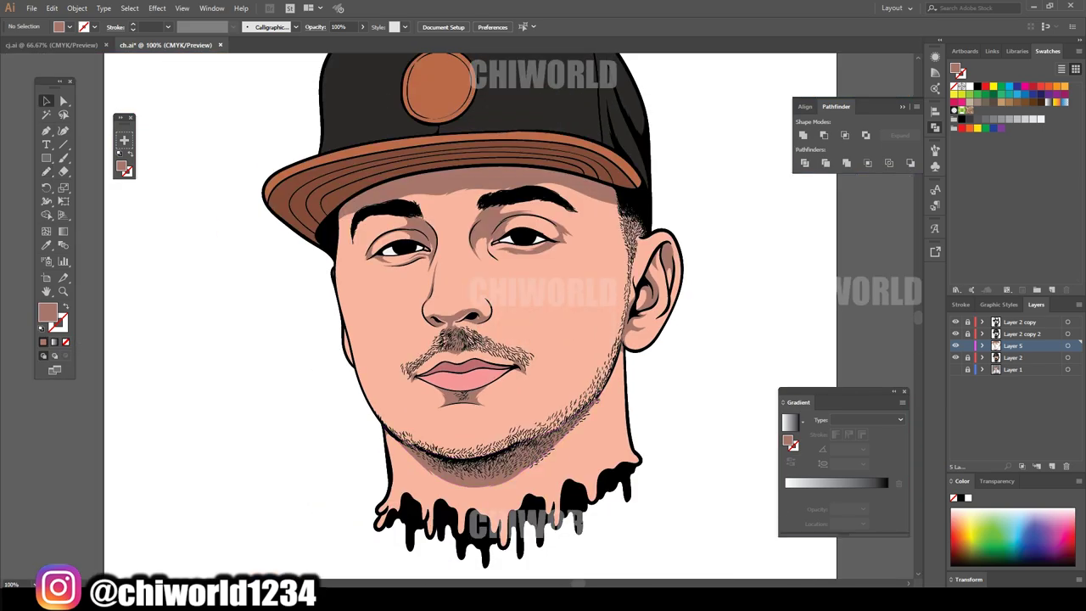
{"action": "left_click", "coordinate": [509, 407]}
{"action": "left_click", "coordinate": [51, 8]}
{"action": "left_click", "coordinate": [288, 236]}
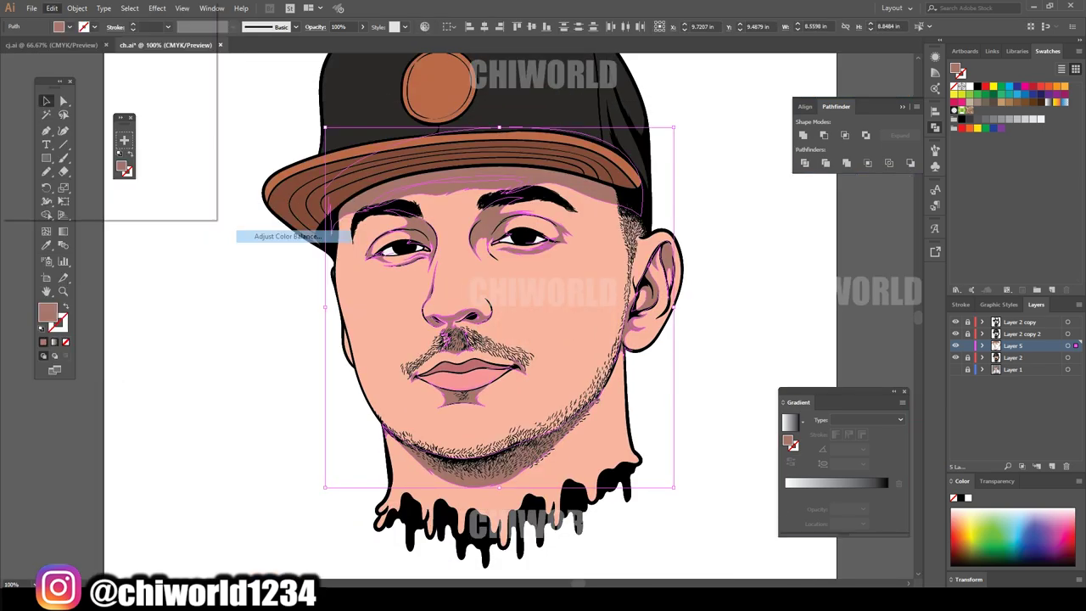
- Apply a colour balance of Cyan 7, Magenta 14, Yellow 6, Black 8, then deselect
{"action": "type", "text": "3"}
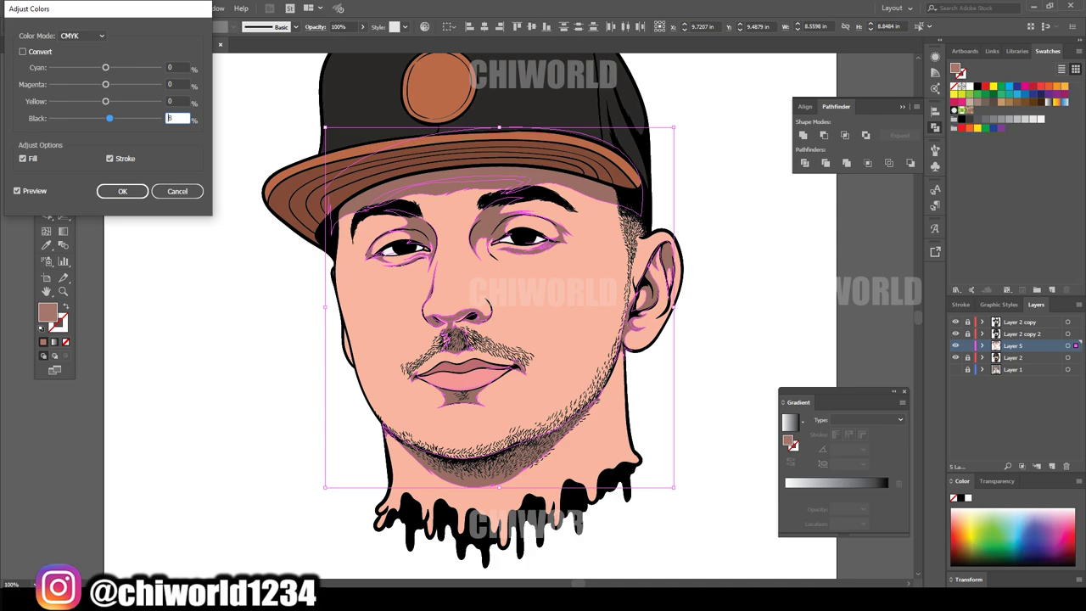
{"action": "key", "text": "shift+Tab"}
{"action": "type", "text": "7"}
{"action": "key", "text": "shift+Tab"}
{"action": "type", "text": "14"}
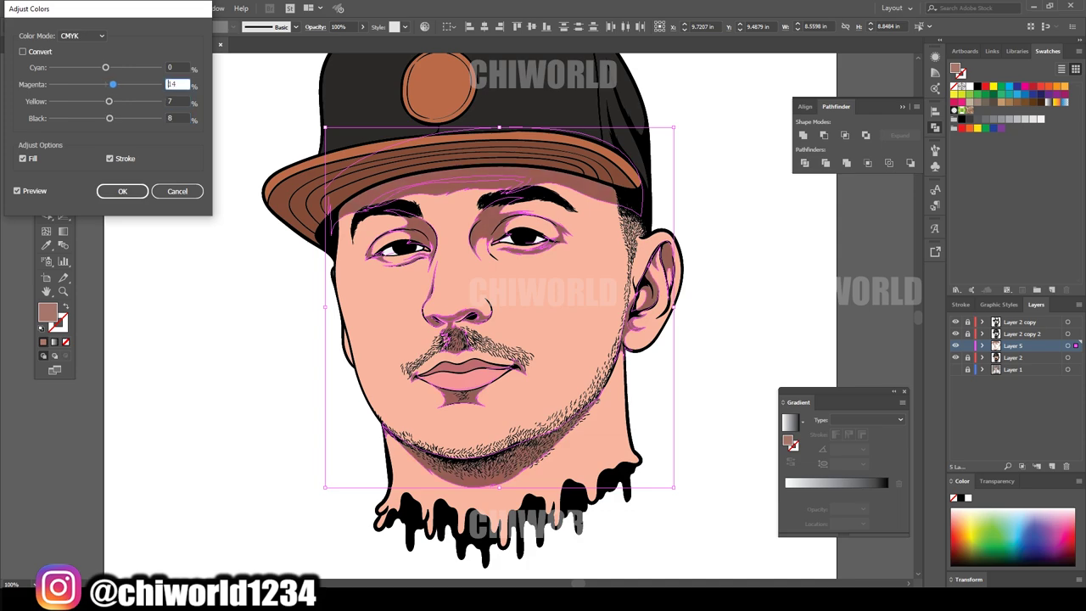
{"action": "key", "text": "Tab"}
{"action": "type", "text": "6"}
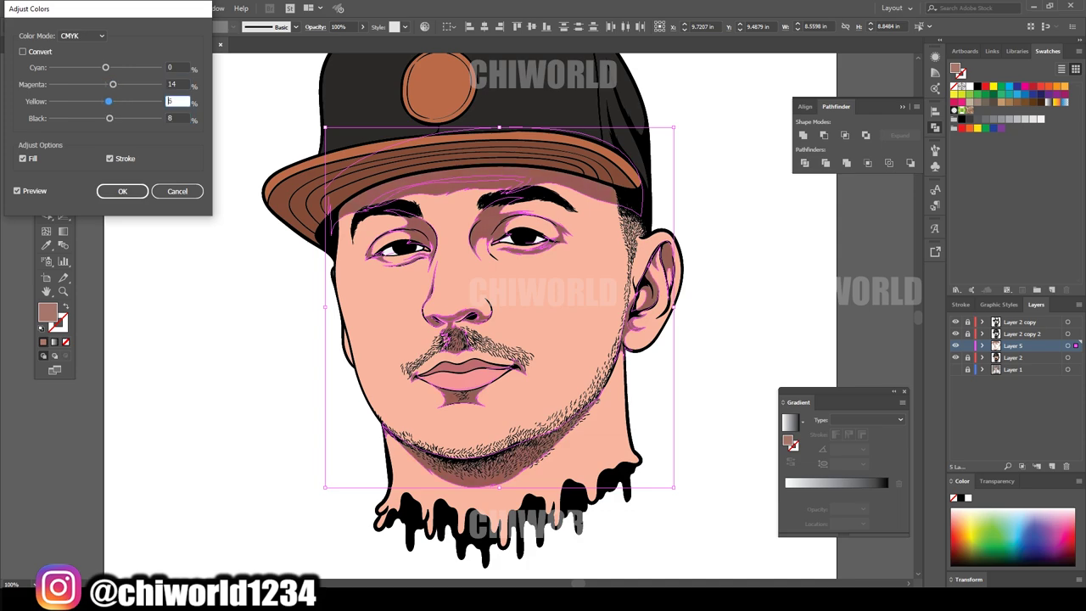
{"action": "key", "text": "Tab"}
{"action": "key", "text": "Tab"}
{"action": "type", "text": "7"}
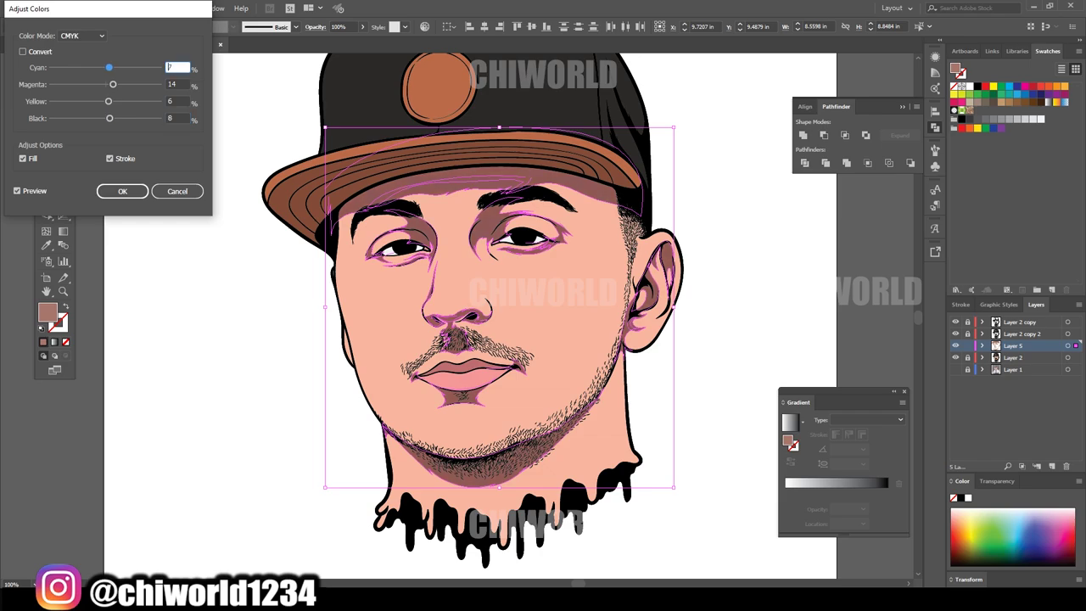
{"action": "left_click", "coordinate": [123, 191]}
{"action": "key", "text": "ctrl+shift+a"}
{"action": "key", "text": "ctrl+minus"}
{"action": "key", "text": "ctrl+minus"}
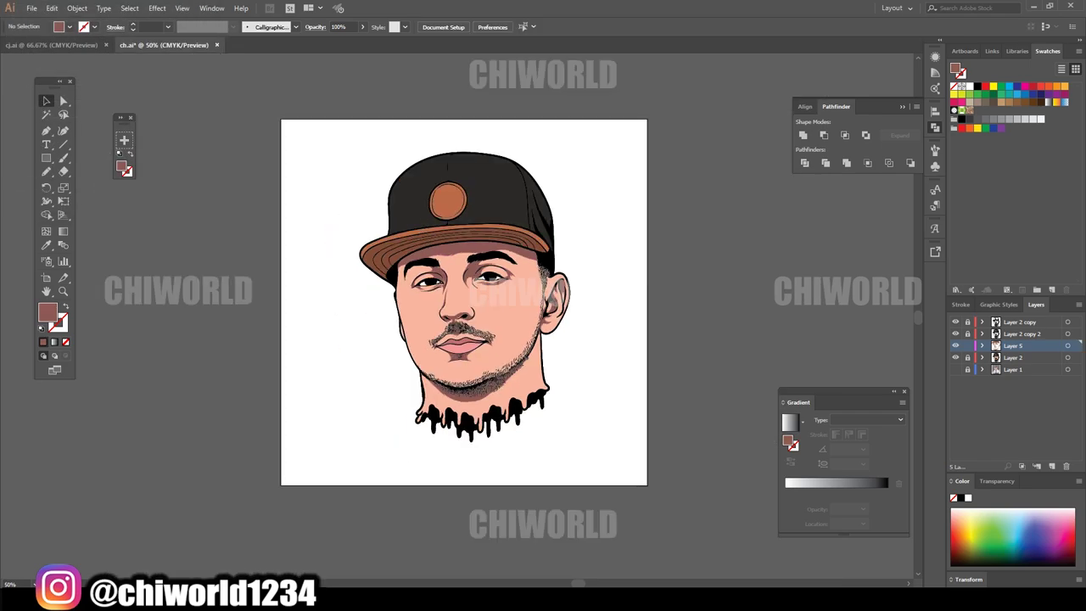
- Add Layer 6 with a D39685 fill sampled from the skin and start shading the upper eyelid
{"action": "key", "text": "ctrl+plus"}
{"action": "key", "text": "ctrl+plus"}
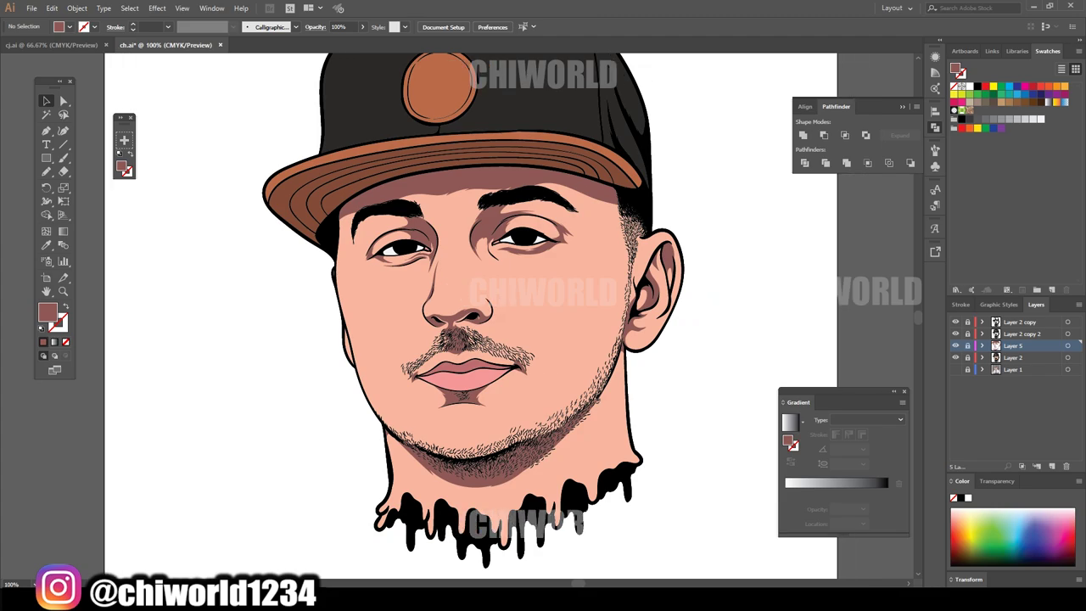
{"action": "left_click", "coordinate": [1053, 466]}
{"action": "left_click", "coordinate": [31, 8]}
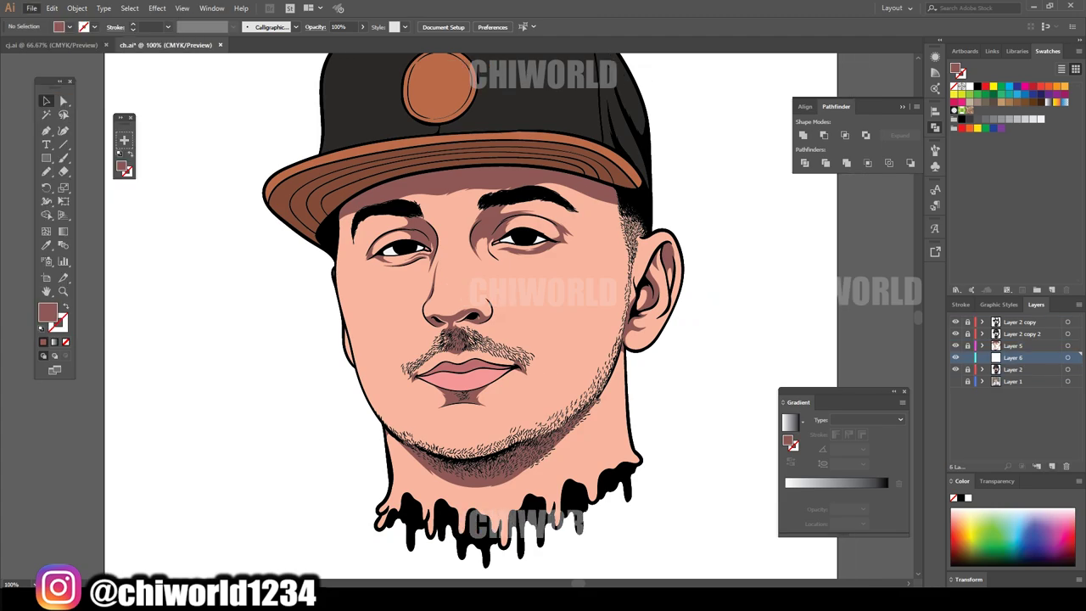
{"action": "left_click_drag", "start_coordinate": [524, 369], "coordinate": [497, 356]}
{"action": "scroll", "coordinate": [414, 272], "scroll_direction": "up", "scroll_amount": 5}
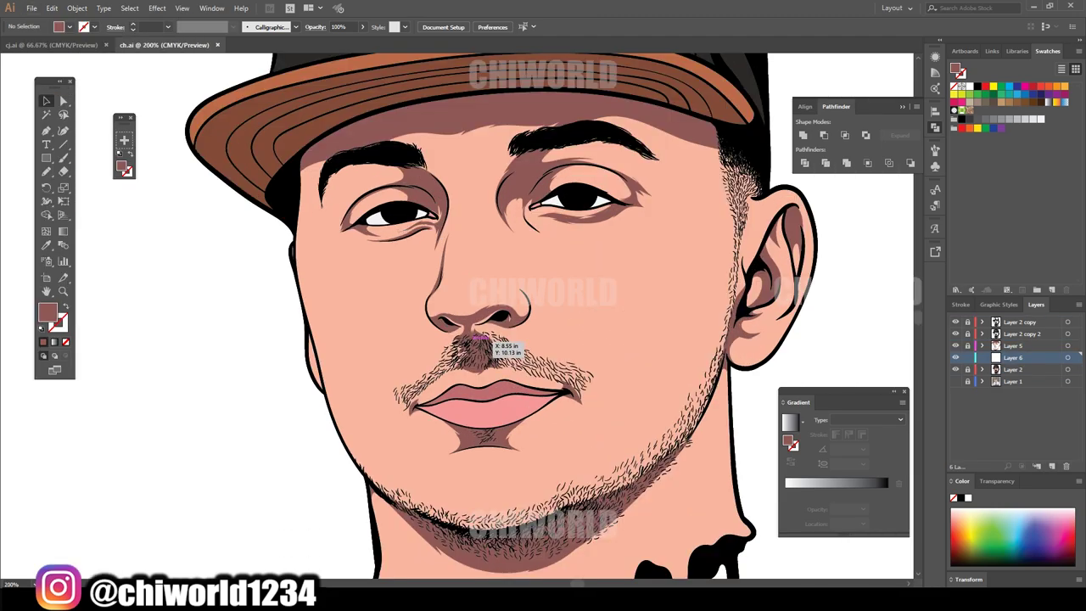
{"action": "key", "text": "i"}
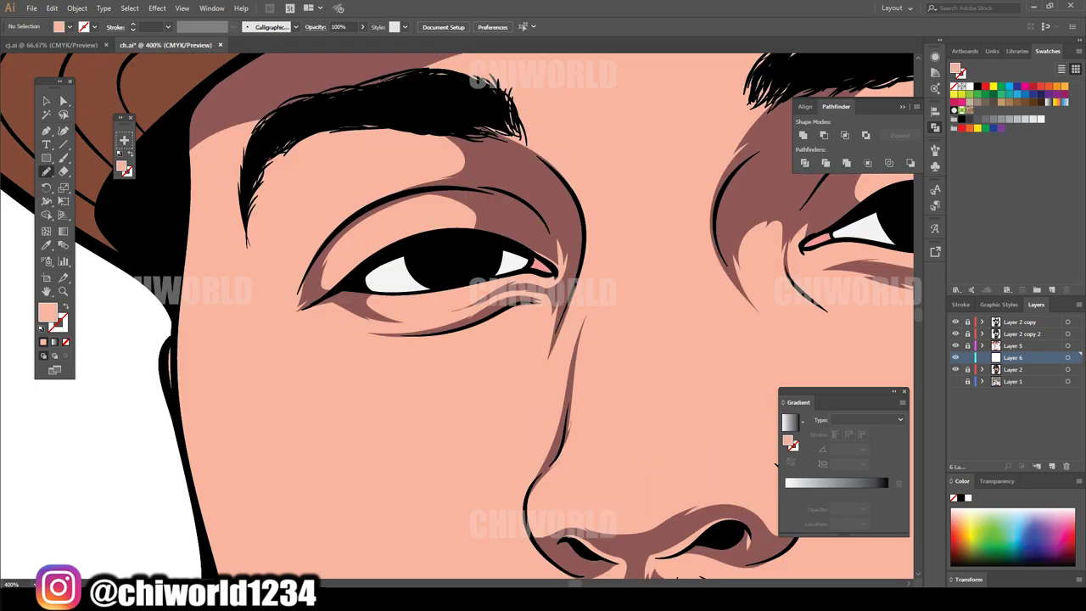
{"action": "double_click", "coordinate": [47, 314]}
{"action": "type", "text": "D39685"}
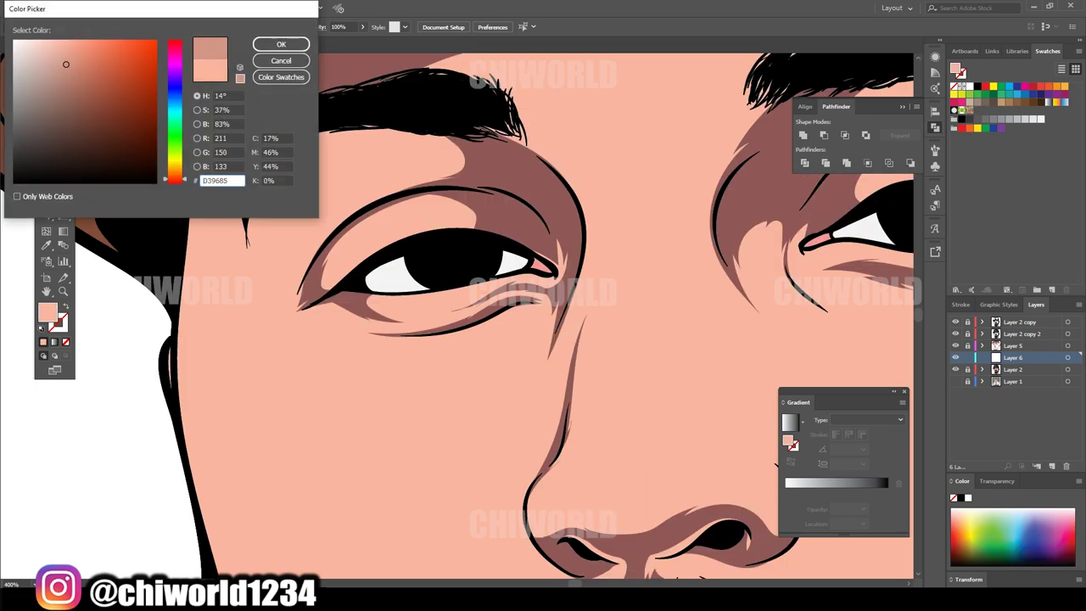
{"action": "key", "text": "Return"}
{"action": "left_click_drag", "start_coordinate": [508, 238], "coordinate": [337, 240]}
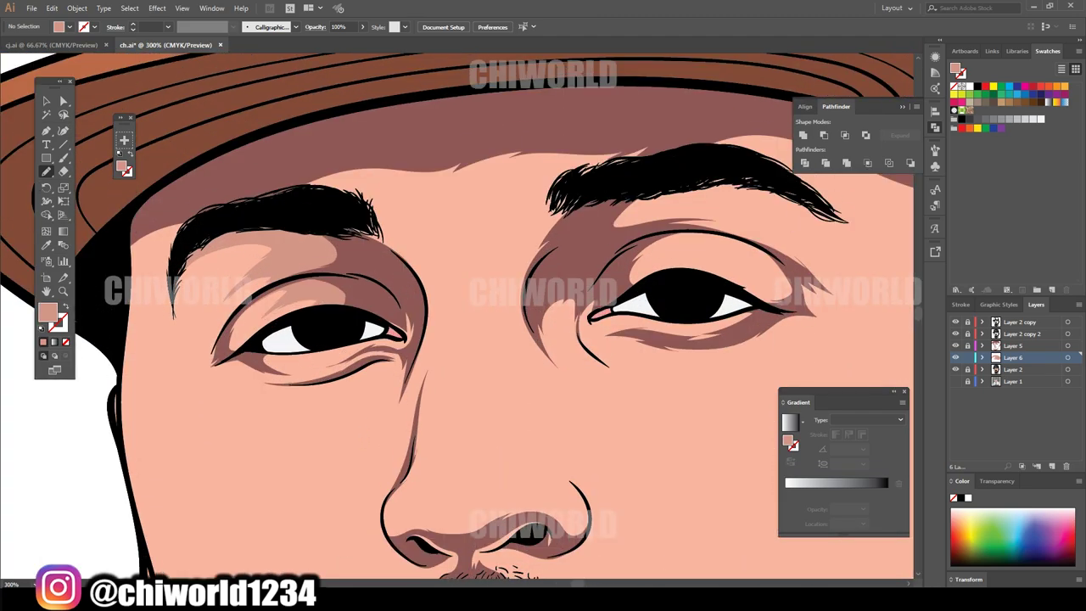
- Shade the eyebrow, upper eyelid, right nostril and moustache in D39685
{"action": "left_click_drag", "start_coordinate": [266, 192], "coordinate": [416, 276]}
{"action": "mouse_move", "coordinate": [525, 290]}
{"action": "left_mouse_down"}
{"action": "mouse_move", "coordinate": [593, 272]}
{"action": "mouse_move", "coordinate": [705, 279]}
{"action": "left_mouse_up"}
{"action": "left_click_drag", "start_coordinate": [730, 244], "coordinate": [811, 270]}
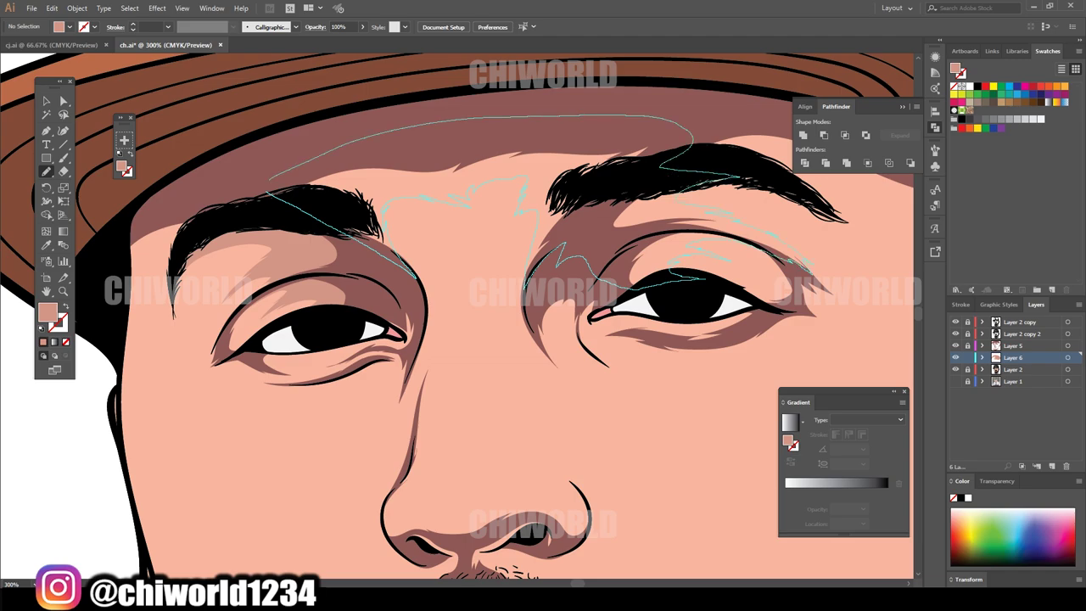
{"action": "key", "text": "ctrl+0"}
{"action": "key", "text": "ctrl+plus"}
{"action": "key", "text": "ctrl+plus"}
{"action": "key", "text": "ctrl+plus"}
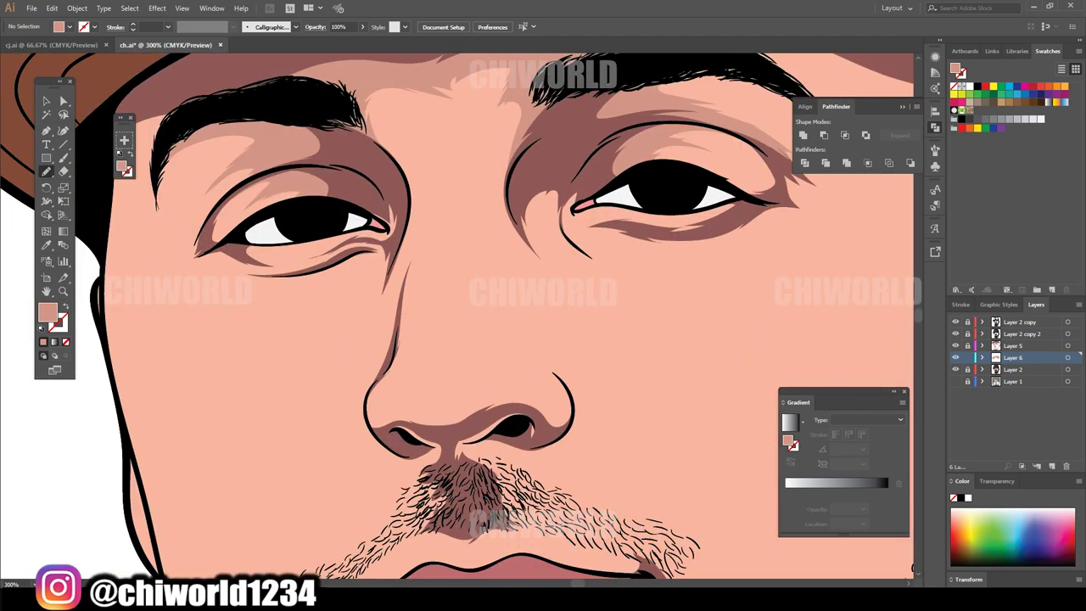
{"action": "mouse_move", "coordinate": [543, 438]}
{"action": "left_mouse_down"}
{"action": "mouse_move", "coordinate": [570, 421]}
{"action": "mouse_move", "coordinate": [572, 402]}
{"action": "left_mouse_up"}
{"action": "left_click_drag", "start_coordinate": [424, 531], "coordinate": [502, 497]}
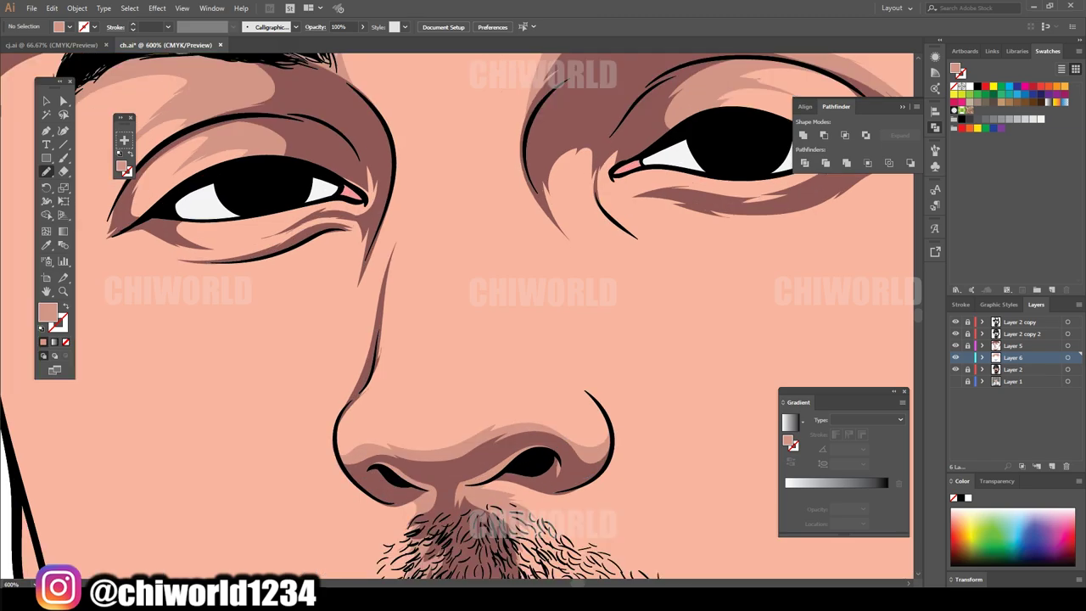
- Shade along the nose bridge, undoing a stray under-eye stroke
{"action": "key", "text": "ctrl+minus"}
{"action": "key", "text": "ctrl+minus"}
{"action": "key", "text": "ctrl+plus"}
{"action": "key", "text": "ctrl+plus"}
{"action": "key", "text": "ctrl+plus"}
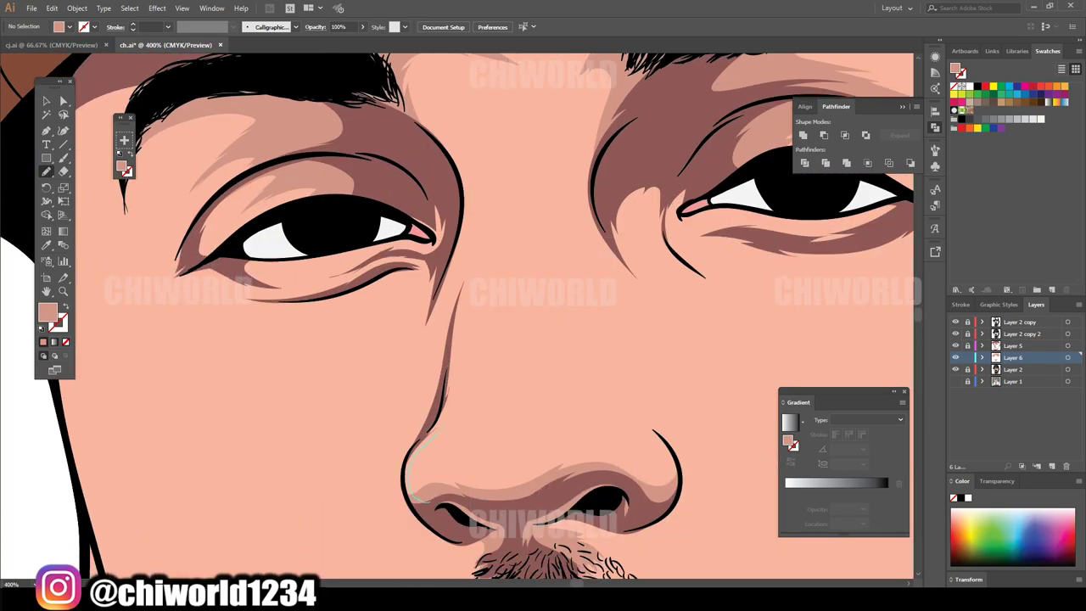
{"action": "left_click_drag", "start_coordinate": [462, 289], "coordinate": [473, 241]}
{"action": "scroll", "coordinate": [473, 255], "scroll_direction": "up", "scroll_amount": 3}
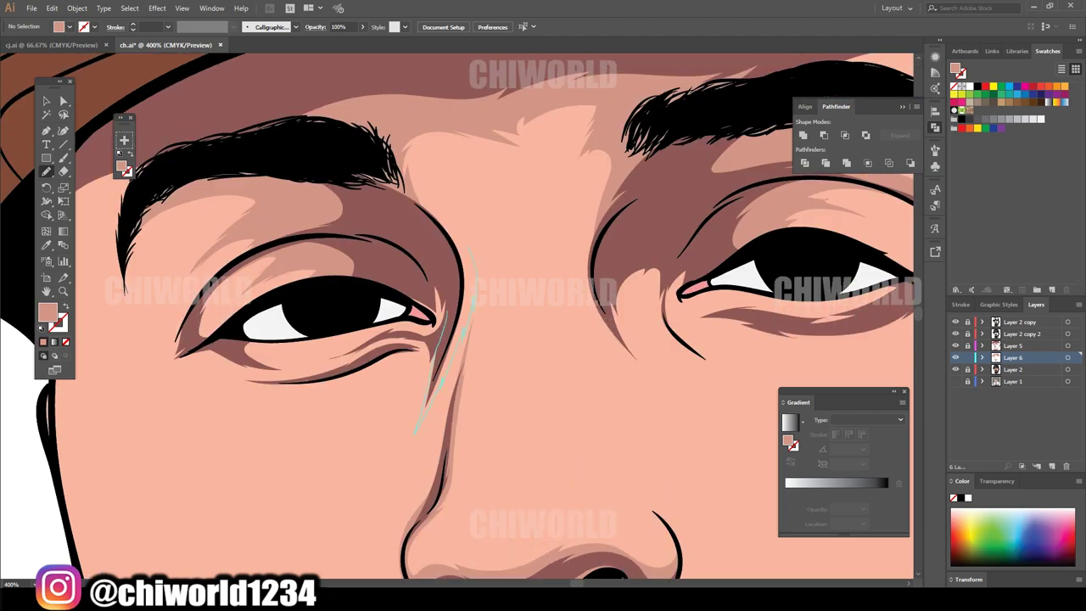
{"action": "mouse_move", "coordinate": [462, 285]}
{"action": "left_mouse_down"}
{"action": "mouse_move", "coordinate": [433, 377]}
{"action": "mouse_move", "coordinate": [323, 432]}
{"action": "left_mouse_up"}
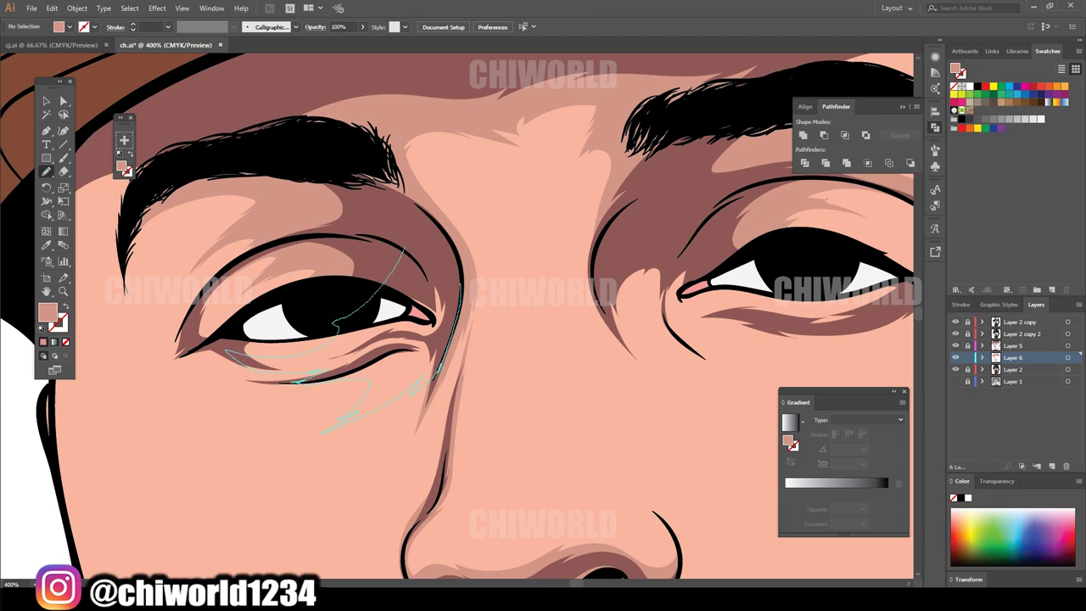
{"action": "key", "text": "ctrl+z"}
{"action": "key", "text": "ctrl+0"}
{"action": "key", "text": "ctrl+plus"}
{"action": "key", "text": "ctrl+plus"}
{"action": "key", "text": "ctrl+plus"}
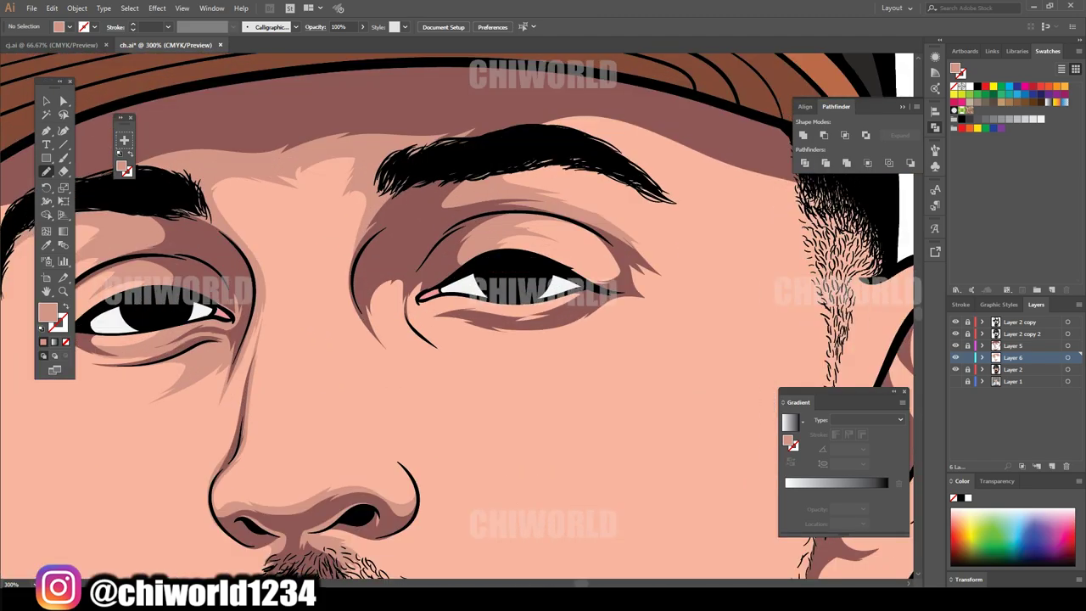
{"action": "left_click_drag", "start_coordinate": [377, 202], "coordinate": [353, 320]}
{"action": "key", "text": "ctrl+minus"}
{"action": "key", "text": "ctrl+minus"}
{"action": "key", "text": "ctrl+minus"}
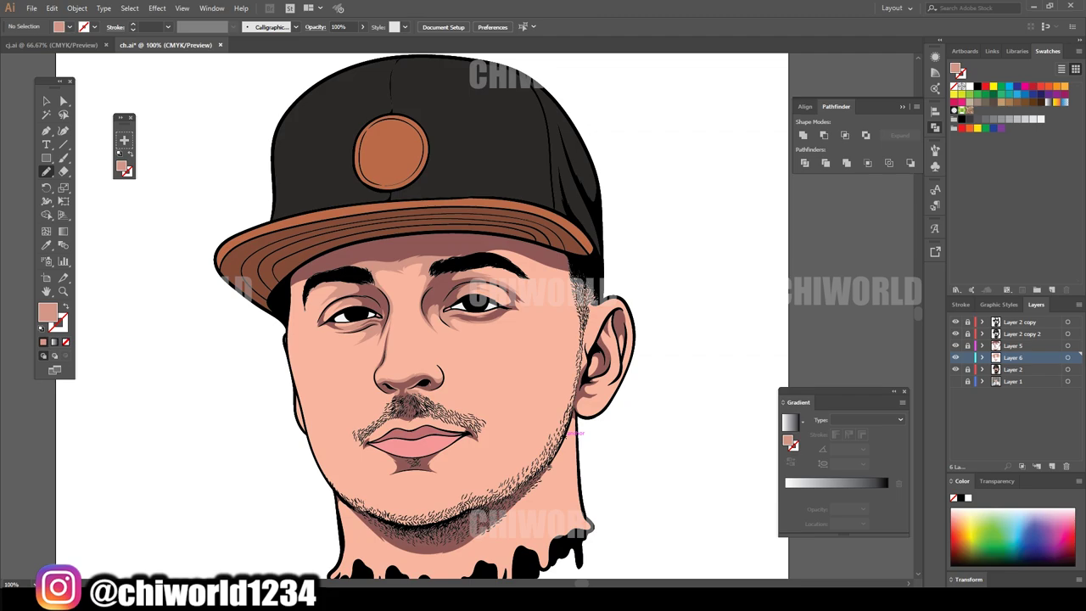
{"action": "key", "text": "ctrl+plus"}
{"action": "key", "text": "ctrl+plus"}
{"action": "key", "text": "ctrl+plus"}
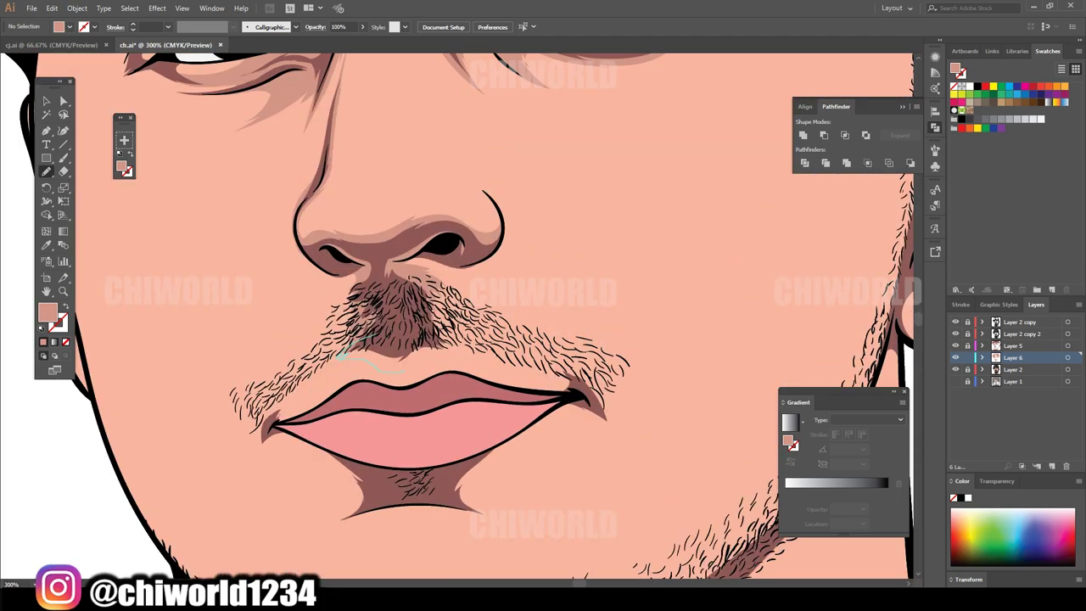
- Draw brown shadow shapes under the moustache, along the chin's lower edge and out to the right of the lip
{"action": "left_click_drag", "start_coordinate": [449, 353], "coordinate": [356, 339]}
{"action": "key", "text": "ctrl+minus"}
{"action": "key", "text": "ctrl+minus"}
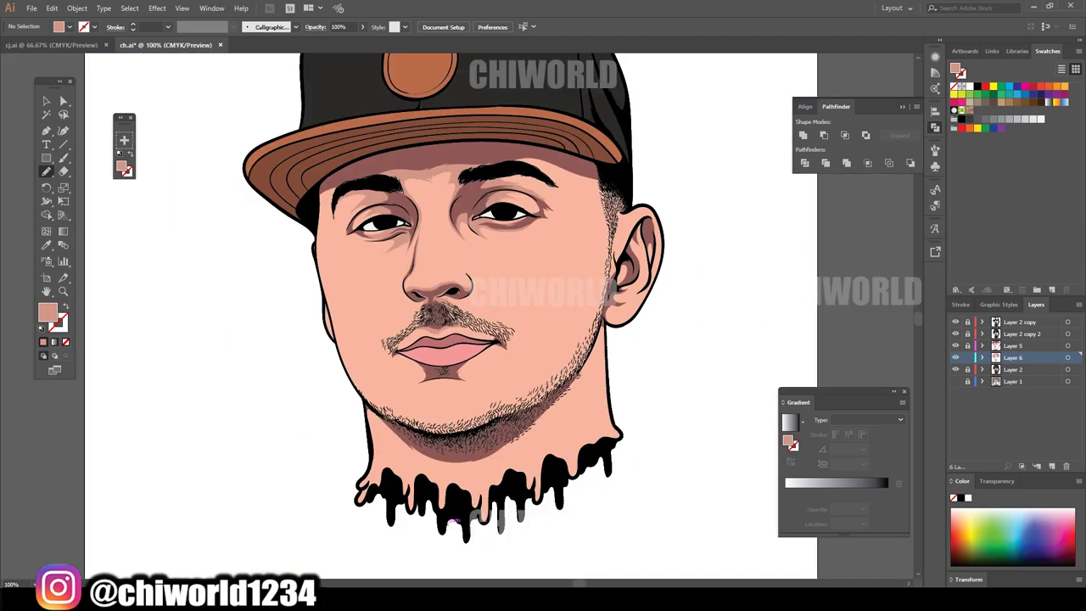
{"action": "key", "text": "ctrl+plus"}
{"action": "key", "text": "ctrl+plus"}
{"action": "left_click_drag", "start_coordinate": [405, 377], "coordinate": [488, 392]}
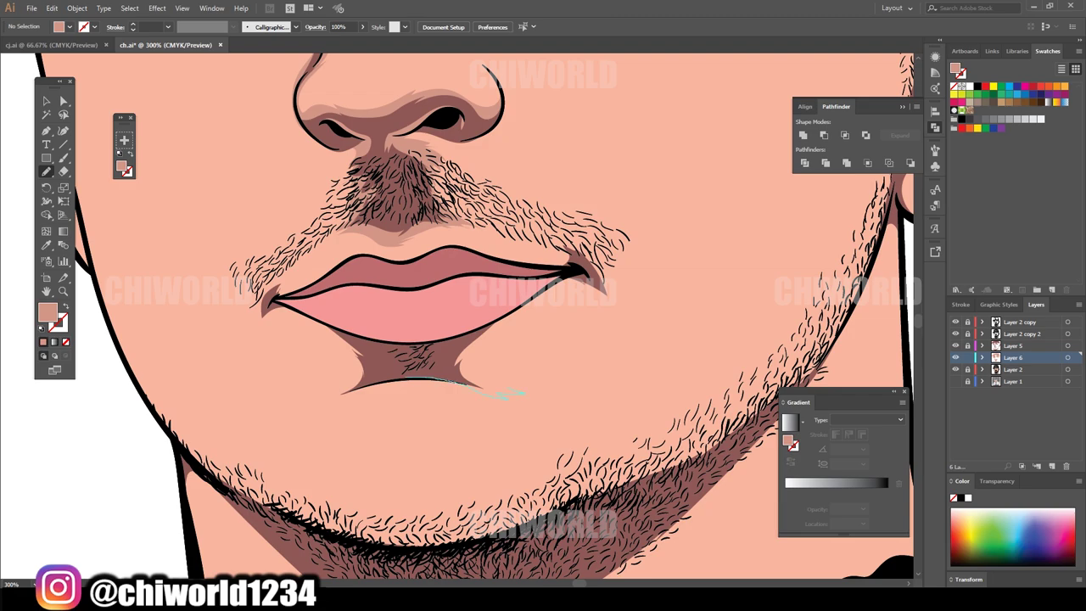
{"action": "left_click_drag", "start_coordinate": [495, 331], "coordinate": [479, 321]}
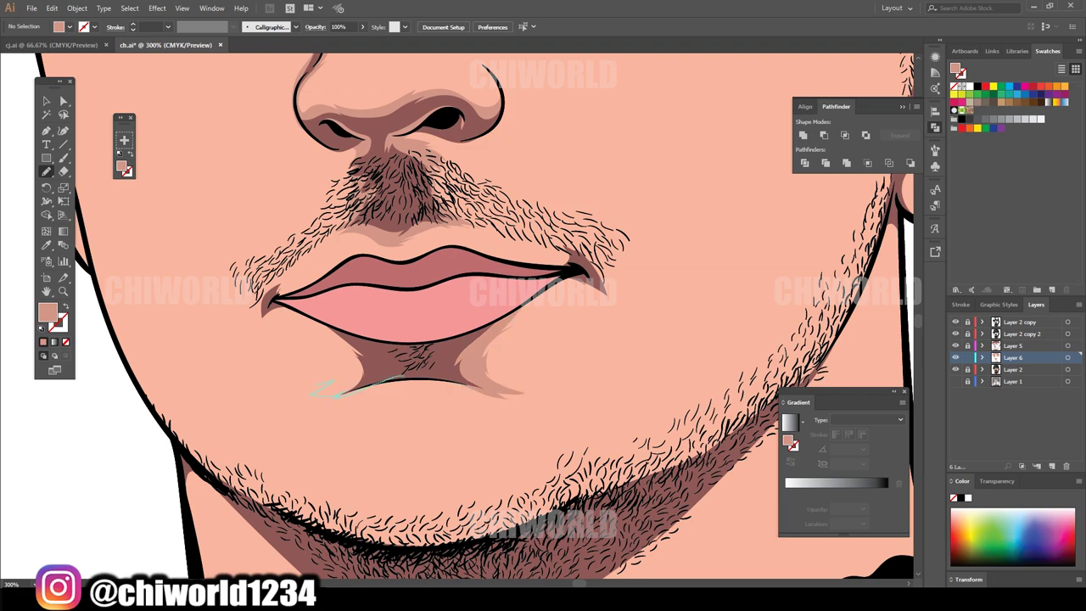
{"action": "key", "text": "ctrl+minus"}
{"action": "key", "text": "ctrl+minus"}
{"action": "key", "text": "ctrl+minus"}
{"action": "key", "text": "ctrl+plus"}
{"action": "key", "text": "ctrl+plus"}
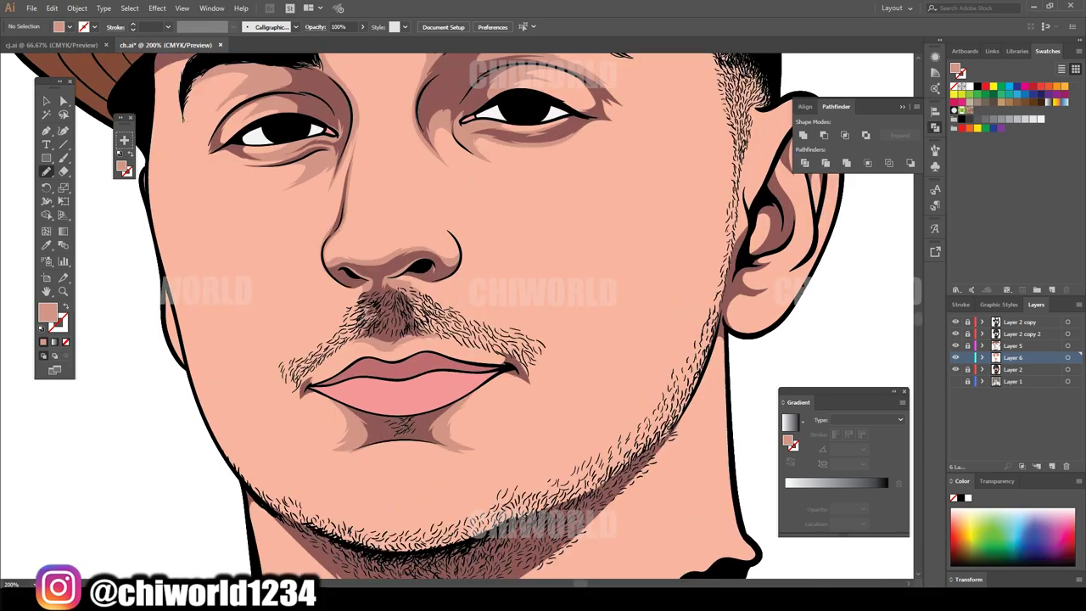
{"action": "scroll", "coordinate": [396, 315], "scroll_direction": "right", "scroll_amount": 2}
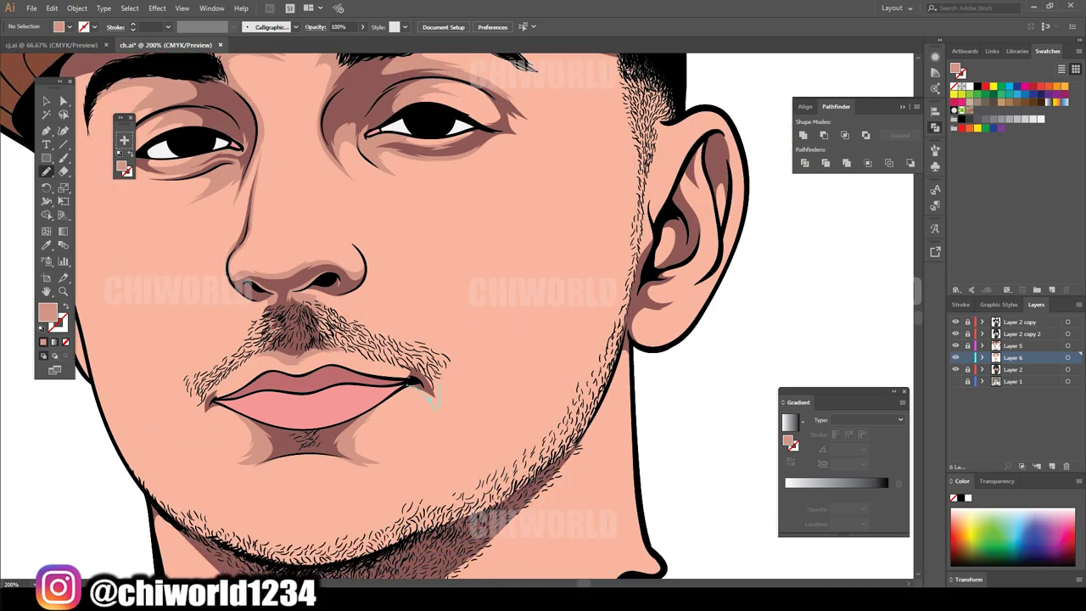
- Add brown shadow shapes at the right and left lip corners
{"action": "left_click_drag", "start_coordinate": [432, 398], "coordinate": [414, 386]}
{"action": "key", "text": "ctrl+minus"}
{"action": "key", "text": "ctrl+plus"}
{"action": "key", "text": "ctrl+plus"}
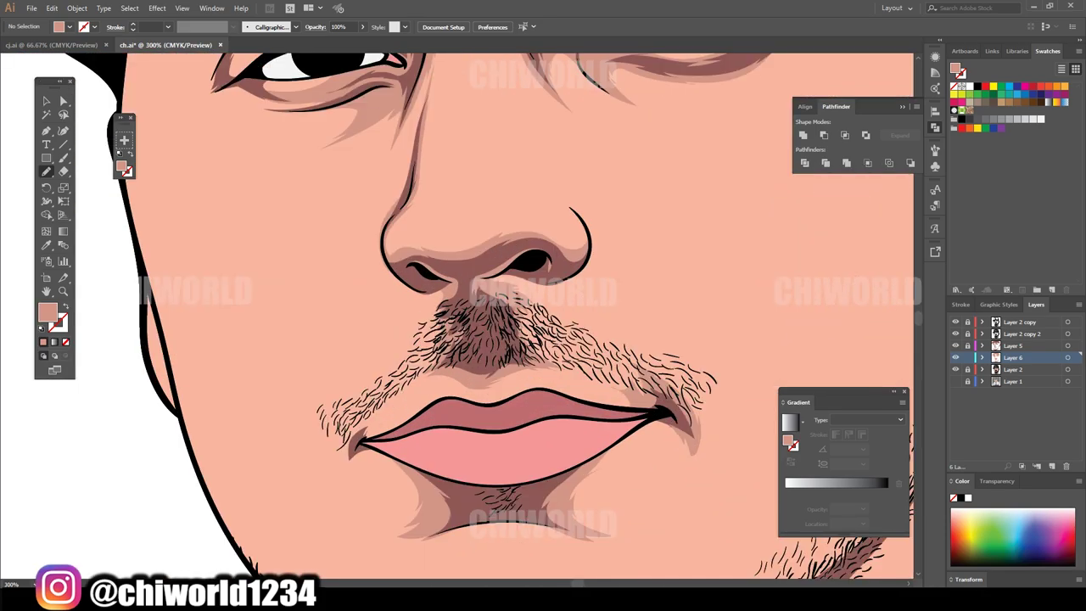
{"action": "left_click_drag", "start_coordinate": [344, 465], "coordinate": [360, 441]}
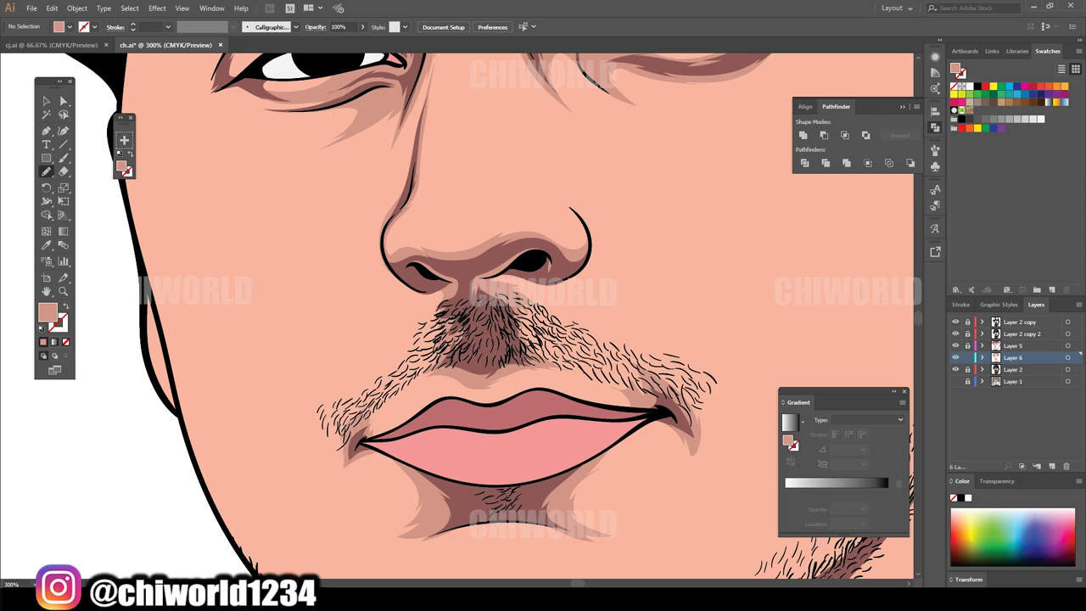
{"action": "key", "text": "ctrl+minus"}
{"action": "key", "text": "ctrl+minus"}
{"action": "key", "text": "ctrl+minus"}
{"action": "key", "text": "ctrl+plus"}
{"action": "key", "text": "ctrl+plus"}
{"action": "key", "text": "ctrl+plus"}
{"action": "key", "text": "ctrl+minus"}
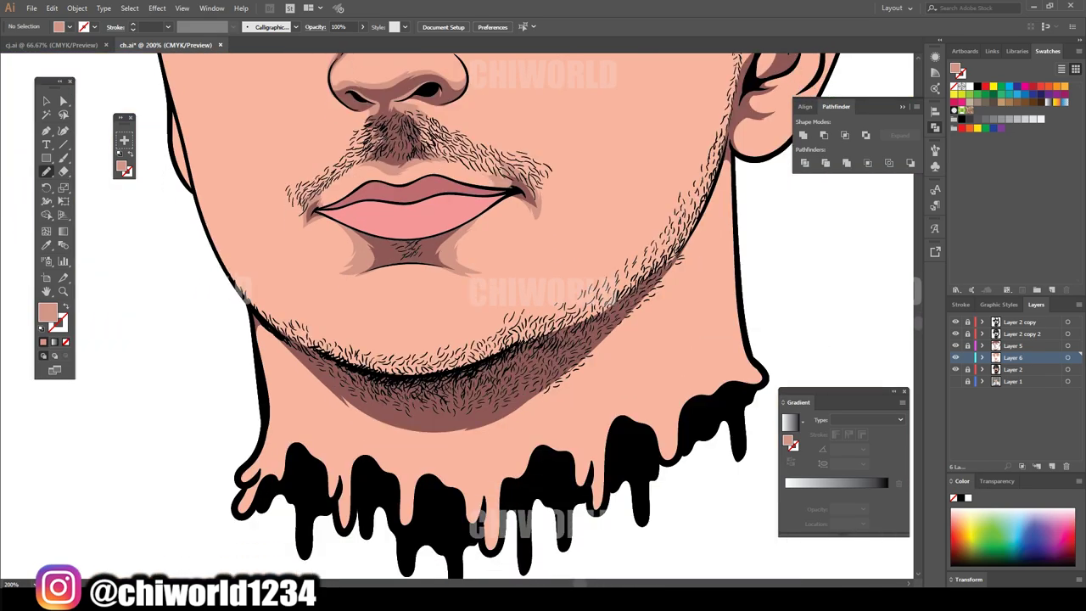
- Trace shadows from the jaw down onto the neck and along the right jawline toward the ear
{"action": "left_click_drag", "start_coordinate": [273, 326], "coordinate": [257, 356]}
{"action": "left_click_drag", "start_coordinate": [530, 414], "coordinate": [594, 339]}
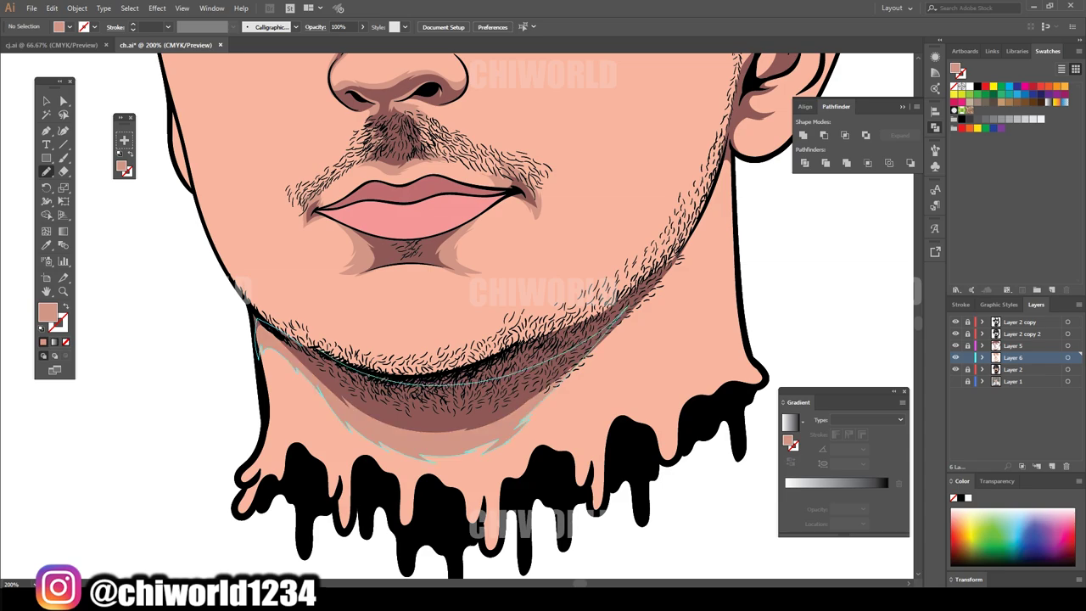
{"action": "key", "text": "ctrl+minus"}
{"action": "key", "text": "ctrl+plus"}
{"action": "scroll", "coordinate": [354, 316], "scroll_direction": "down", "scroll_amount": 1}
{"action": "left_click_drag", "start_coordinate": [464, 416], "coordinate": [594, 182]}
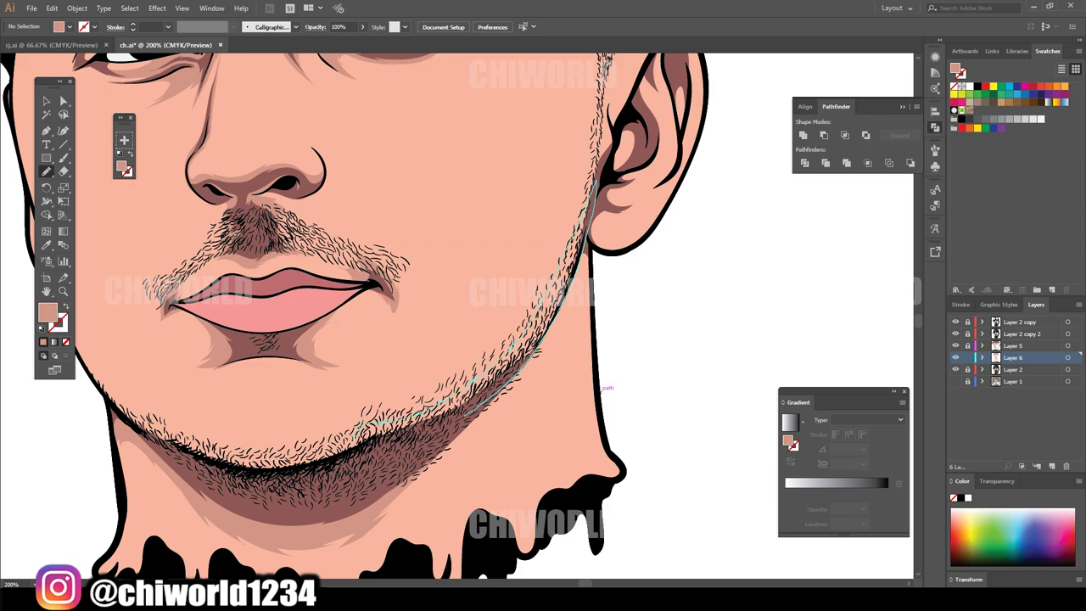
{"action": "key", "text": "ctrl+minus"}
{"action": "key", "text": "ctrl+minus"}
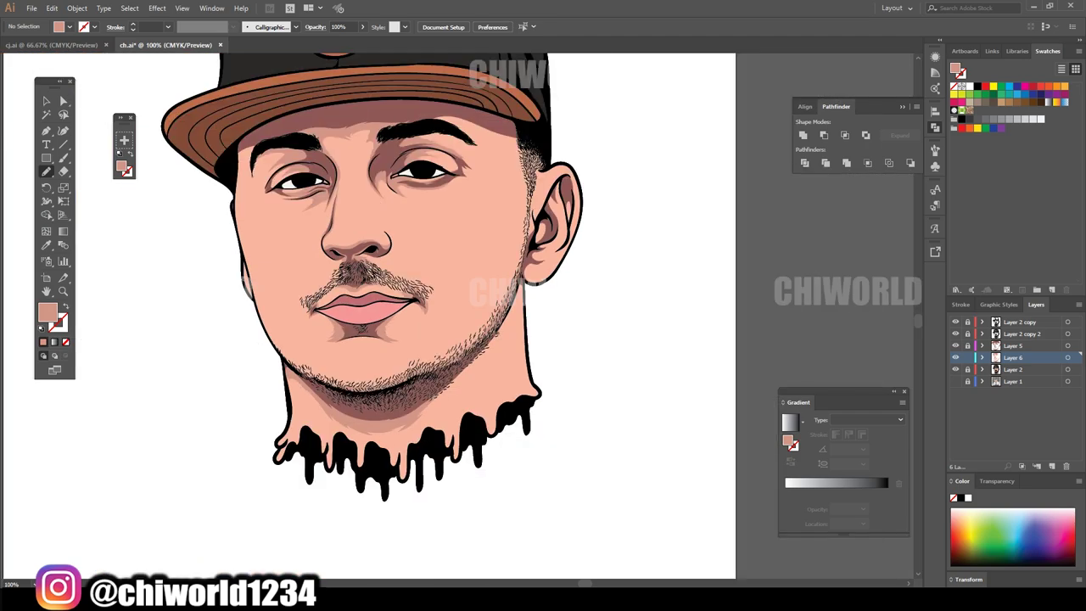
{"action": "key", "text": "ctrl+plus"}
{"action": "key", "text": "ctrl+plus"}
{"action": "key", "text": "ctrl+plus"}
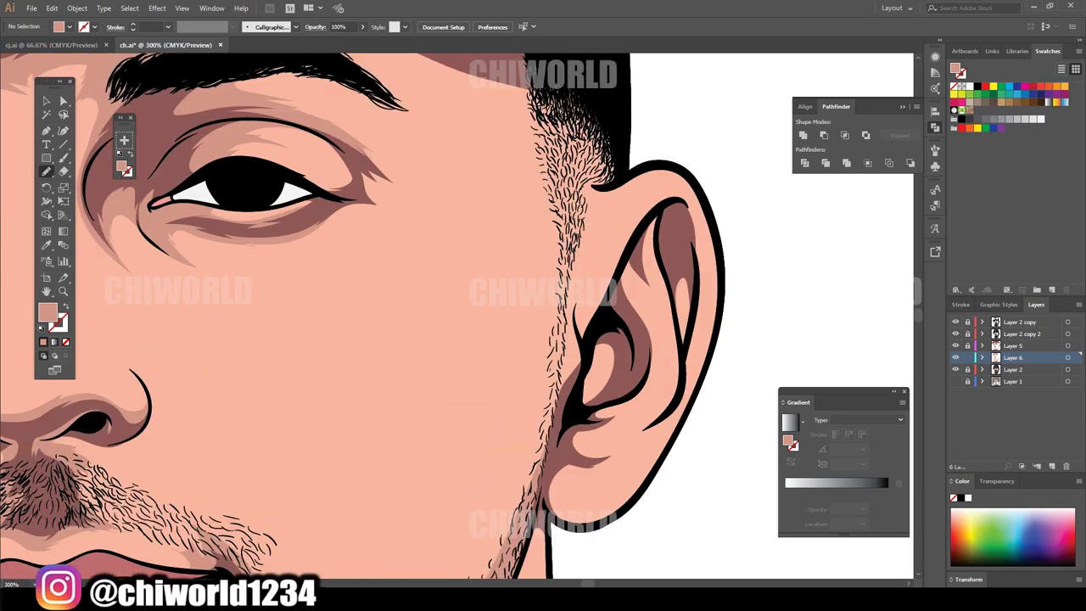
- Trace a shadow path from the jaw stubble up beside the ear
{"action": "mouse_move", "coordinate": [552, 437]}
{"action": "left_mouse_down"}
{"action": "mouse_move", "coordinate": [630, 257]}
{"action": "mouse_move", "coordinate": [629, 180]}
{"action": "left_mouse_up"}
{"action": "scroll", "coordinate": [365, 314], "scroll_direction": "up", "scroll_amount": 3}
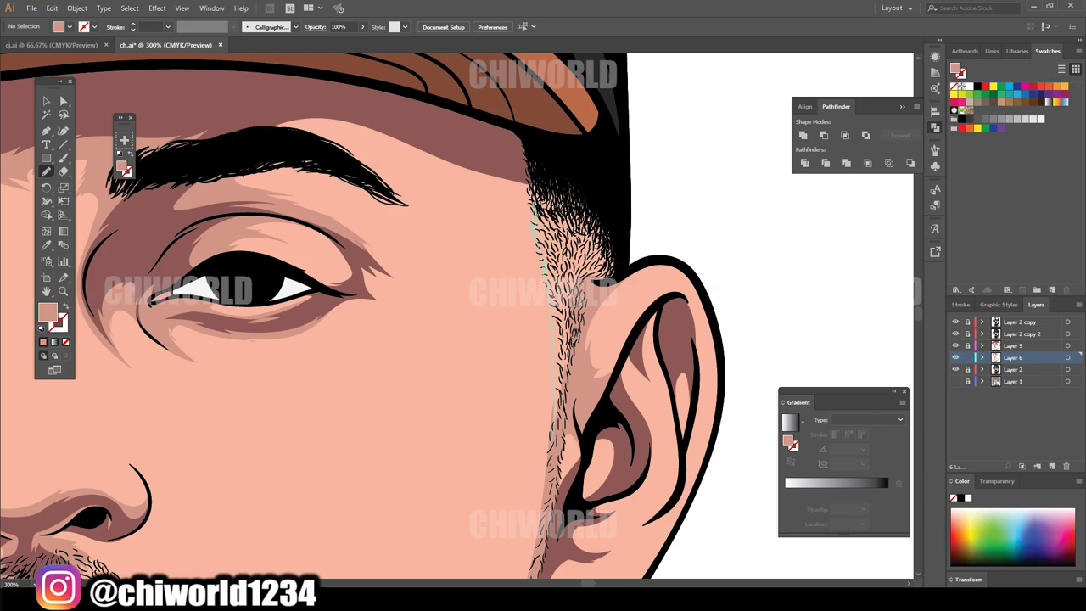
{"action": "scroll", "coordinate": [373, 314], "scroll_direction": "down", "scroll_amount": 3}
{"action": "scroll", "coordinate": [373, 314], "scroll_direction": "up", "scroll_amount": 1}
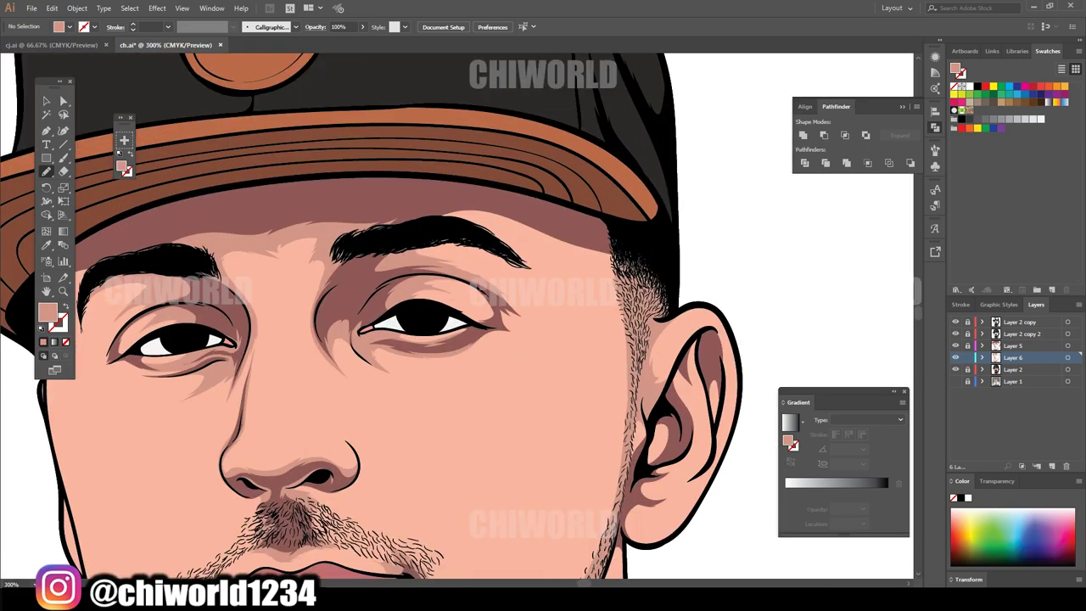
{"action": "scroll", "coordinate": [448, 313], "scroll_direction": "up", "scroll_amount": 1}
- Trace a D39685 shadow path along the eyebrow and review the surrounding face
{"action": "mouse_move", "coordinate": [323, 225]}
{"action": "left_mouse_down"}
{"action": "mouse_move", "coordinate": [508, 217]}
{"action": "mouse_move", "coordinate": [570, 246]}
{"action": "left_mouse_up"}
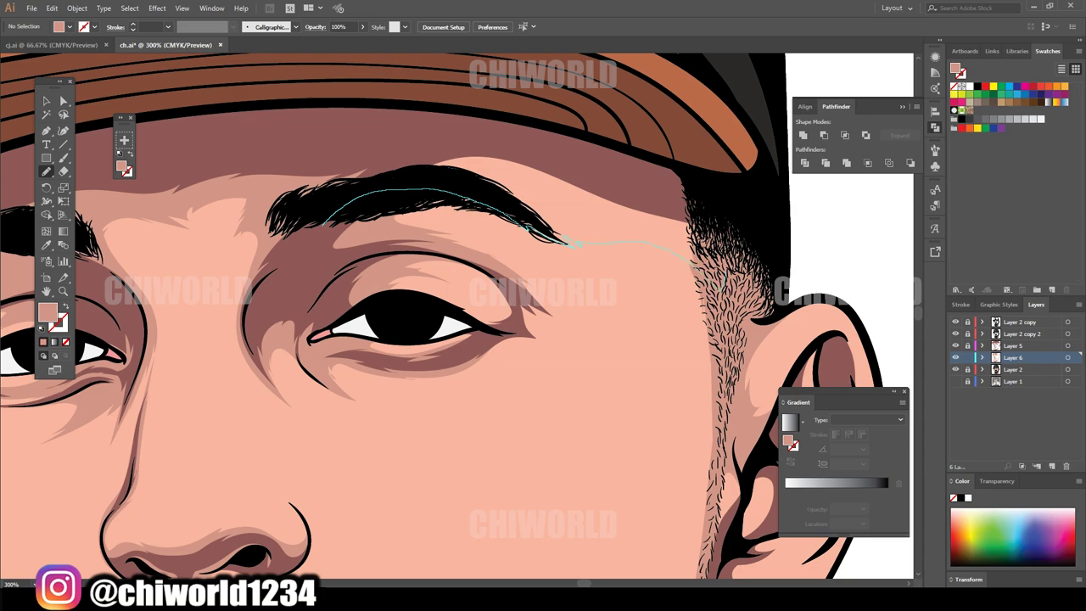
{"action": "scroll", "coordinate": [509, 306], "scroll_direction": "down", "scroll_amount": 1}
{"action": "scroll", "coordinate": [509, 306], "scroll_direction": "down", "scroll_amount": 2}
{"action": "scroll", "coordinate": [509, 306], "scroll_direction": "down", "scroll_amount": 1}
{"action": "scroll", "coordinate": [509, 305], "scroll_direction": "up", "scroll_amount": 2}
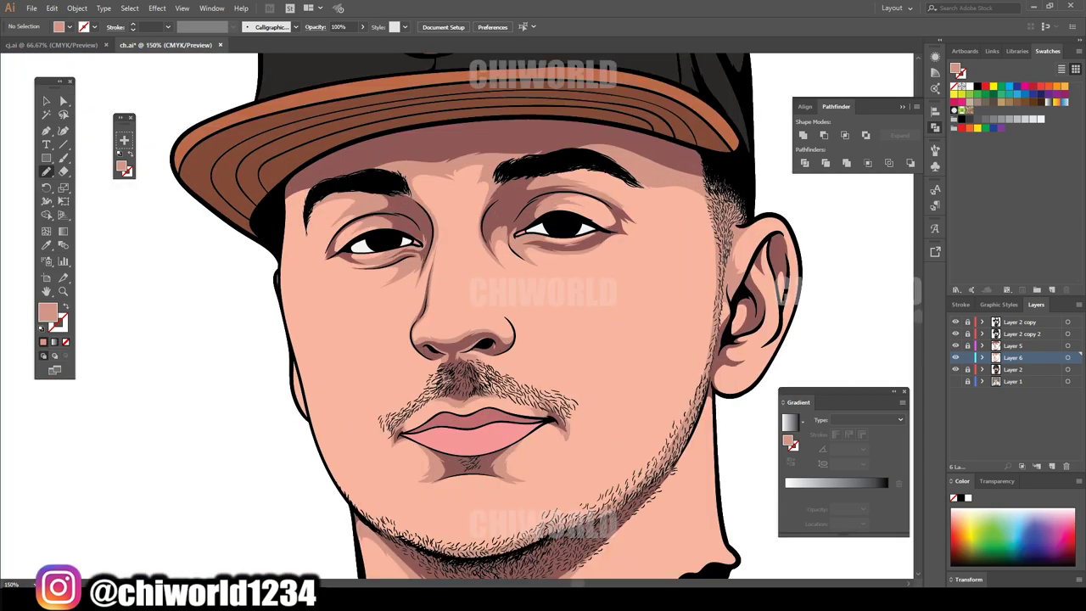
{"action": "scroll", "coordinate": [577, 204], "scroll_direction": "up", "scroll_amount": 1}
{"action": "scroll", "coordinate": [577, 203], "scroll_direction": "up", "scroll_amount": 1}
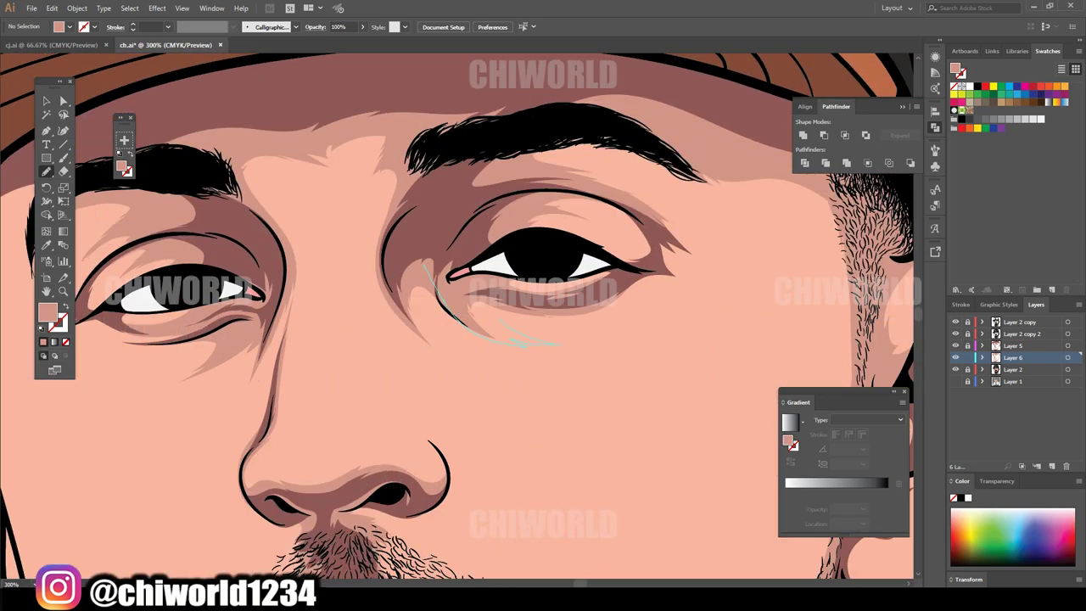
{"action": "scroll", "coordinate": [518, 342], "scroll_direction": "down", "scroll_amount": 1}
{"action": "scroll", "coordinate": [509, 382], "scroll_direction": "down", "scroll_amount": 1}
{"action": "scroll", "coordinate": [500, 441], "scroll_direction": "down", "scroll_amount": 1}
{"action": "scroll", "coordinate": [492, 473], "scroll_direction": "up", "scroll_amount": 2}
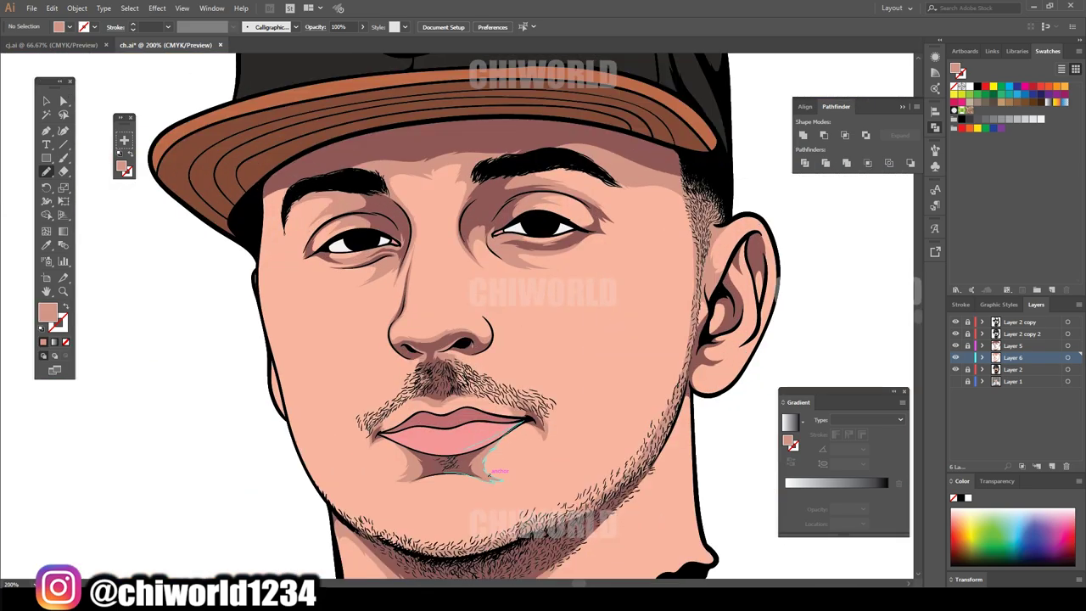
{"action": "scroll", "coordinate": [490, 474], "scroll_direction": "up", "scroll_amount": 1}
{"action": "scroll", "coordinate": [490, 474], "scroll_direction": "up", "scroll_amount": 1}
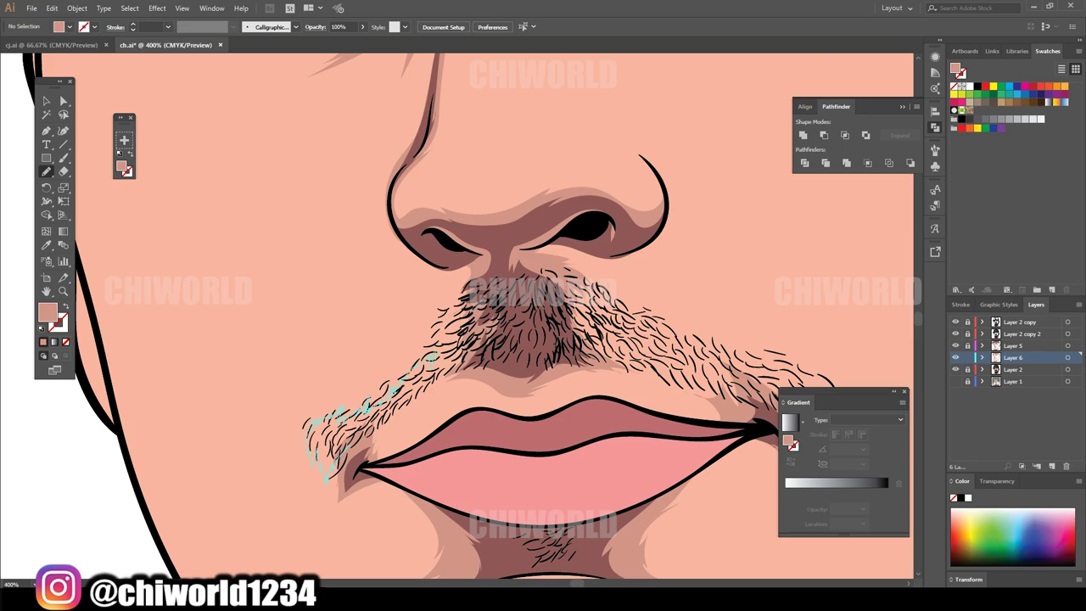
- Trace shading over the left side of the moustache
{"action": "left_click_drag", "start_coordinate": [477, 259], "coordinate": [492, 365]}
{"action": "scroll", "coordinate": [509, 381], "scroll_direction": "down", "scroll_amount": 3}
{"action": "scroll", "coordinate": [510, 382], "scroll_direction": "up", "scroll_amount": 2}
{"action": "scroll", "coordinate": [509, 382], "scroll_direction": "up", "scroll_amount": 1}
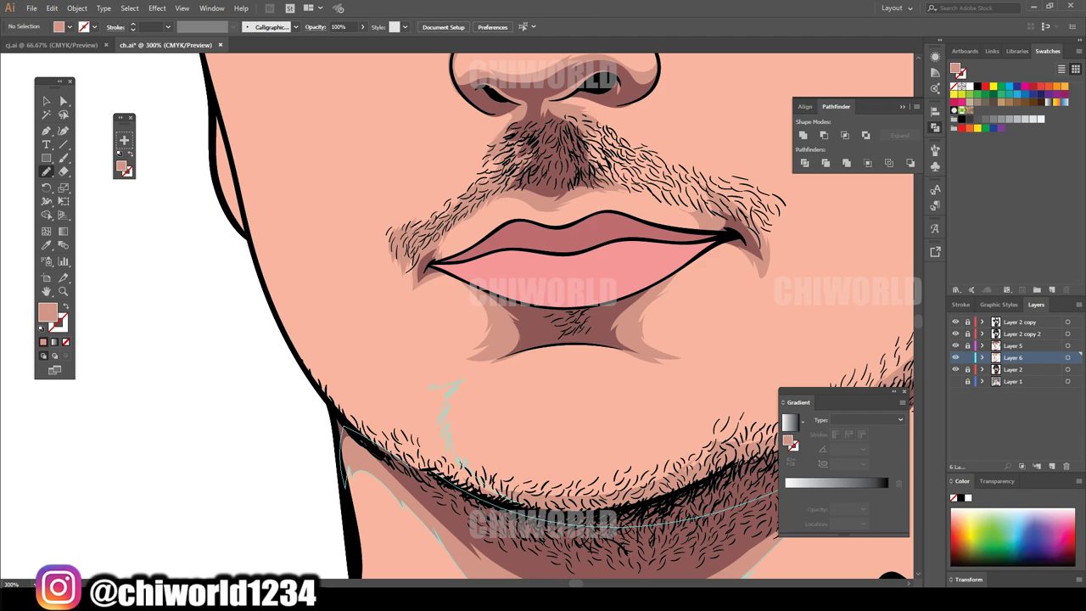
- Draw a lighter shadow shape along the left jaw beneath the chin stubble
{"action": "left_click_drag", "start_coordinate": [289, 322], "coordinate": [357, 441]}
{"action": "scroll", "coordinate": [509, 382], "scroll_direction": "down", "scroll_amount": 3}
{"action": "scroll", "coordinate": [619, 494], "scroll_direction": "up", "scroll_amount": 2}
{"action": "scroll", "coordinate": [619, 494], "scroll_direction": "up", "scroll_amount": 2}
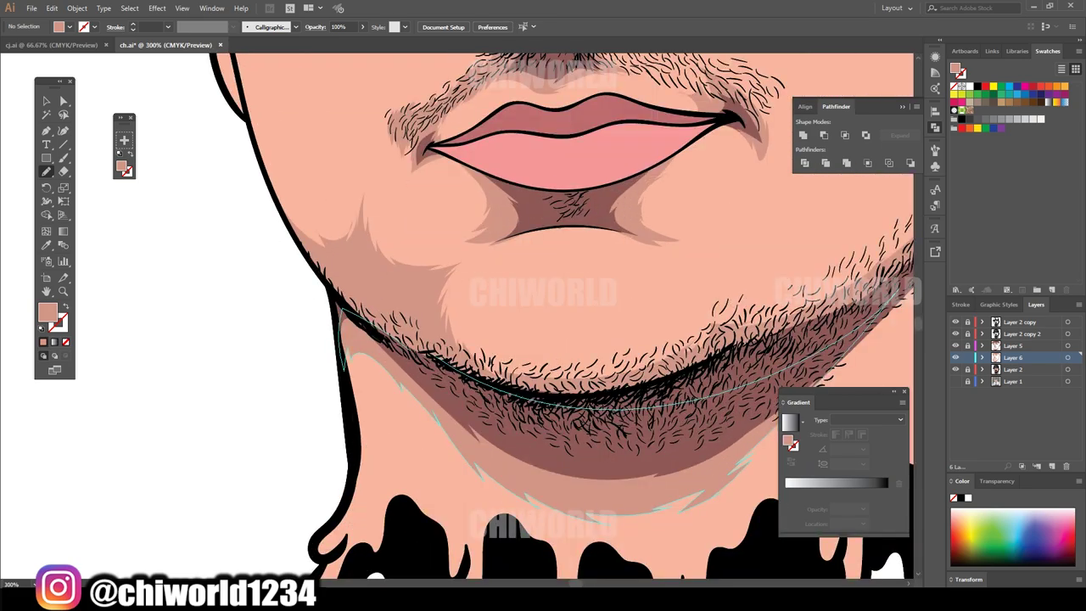
{"action": "scroll", "coordinate": [614, 488], "scroll_direction": "down", "scroll_amount": 1}
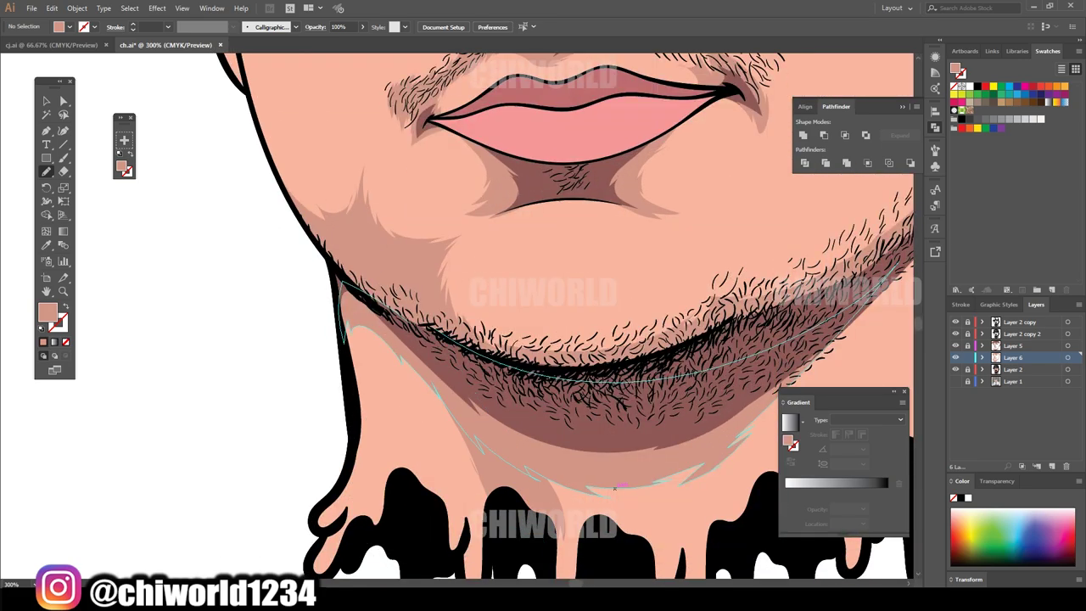
{"action": "scroll", "coordinate": [614, 488], "scroll_direction": "down", "scroll_amount": 1}
{"action": "scroll", "coordinate": [614, 488], "scroll_direction": "down", "scroll_amount": 1}
{"action": "scroll", "coordinate": [585, 356], "scroll_direction": "up", "scroll_amount": 3}
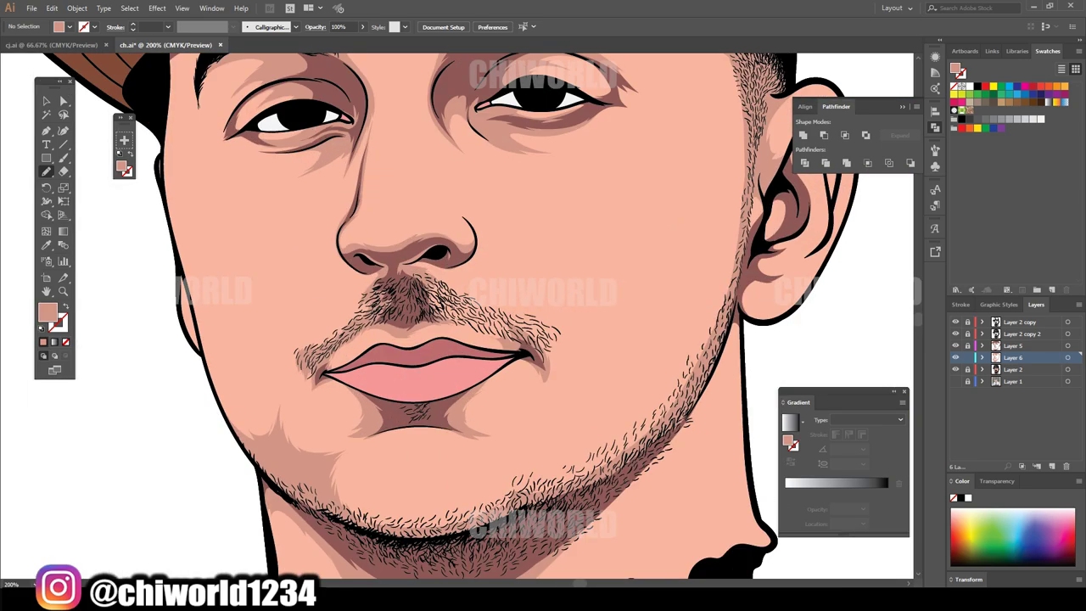
{"action": "scroll", "coordinate": [585, 356], "scroll_direction": "down", "scroll_amount": 1}
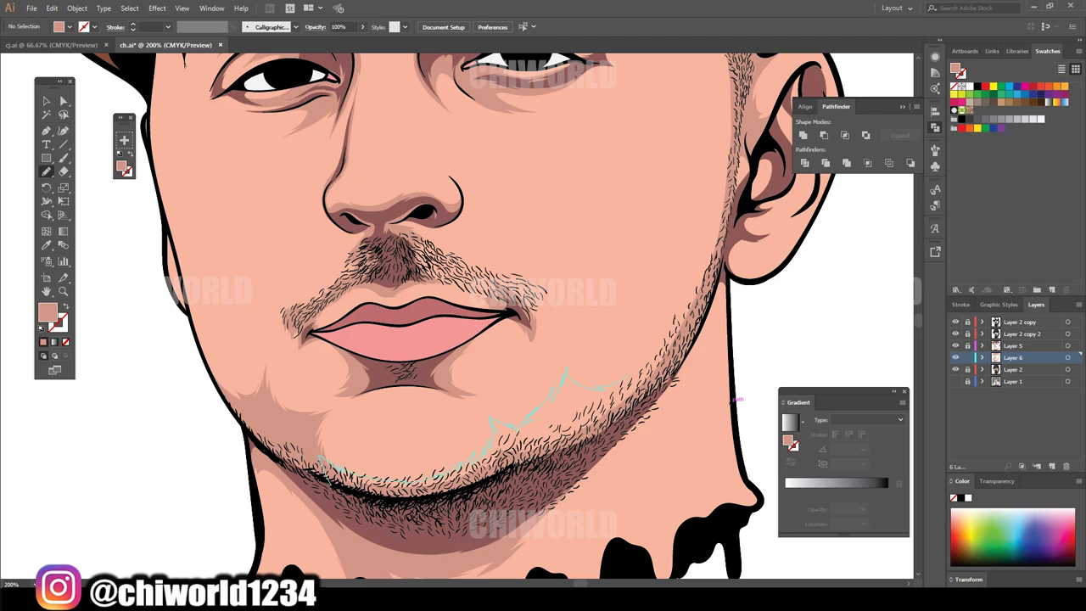
{"action": "scroll", "coordinate": [735, 399], "scroll_direction": "down", "scroll_amount": 1}
{"action": "scroll", "coordinate": [735, 400], "scroll_direction": "down", "scroll_amount": 2}
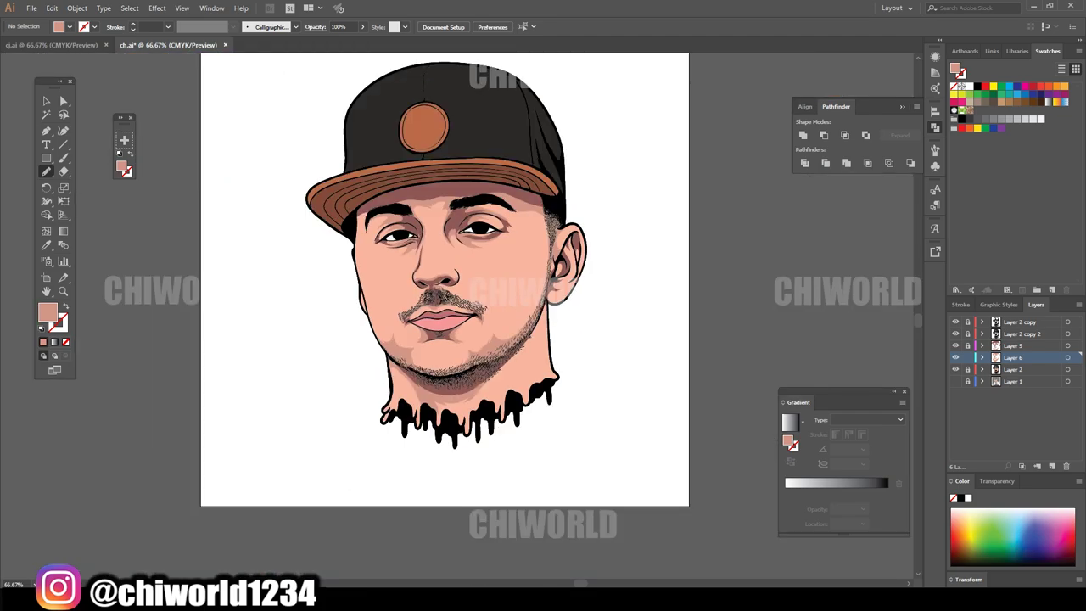
{"action": "scroll", "coordinate": [487, 261], "scroll_direction": "up", "scroll_amount": 1}
{"action": "scroll", "coordinate": [488, 261], "scroll_direction": "up", "scroll_amount": 1}
{"action": "scroll", "coordinate": [488, 262], "scroll_direction": "up", "scroll_amount": 1}
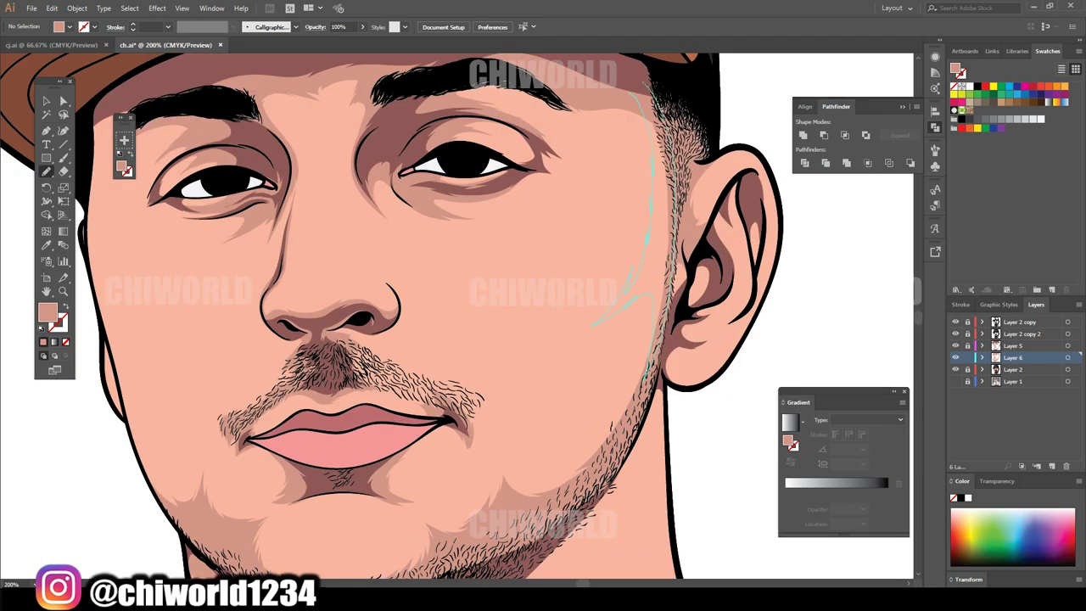
- Bring the cap and upper face into view, then fit the whole artboard with Ctrl+0
{"action": "left_click_drag", "start_coordinate": [458, 305], "coordinate": [695, 335]}
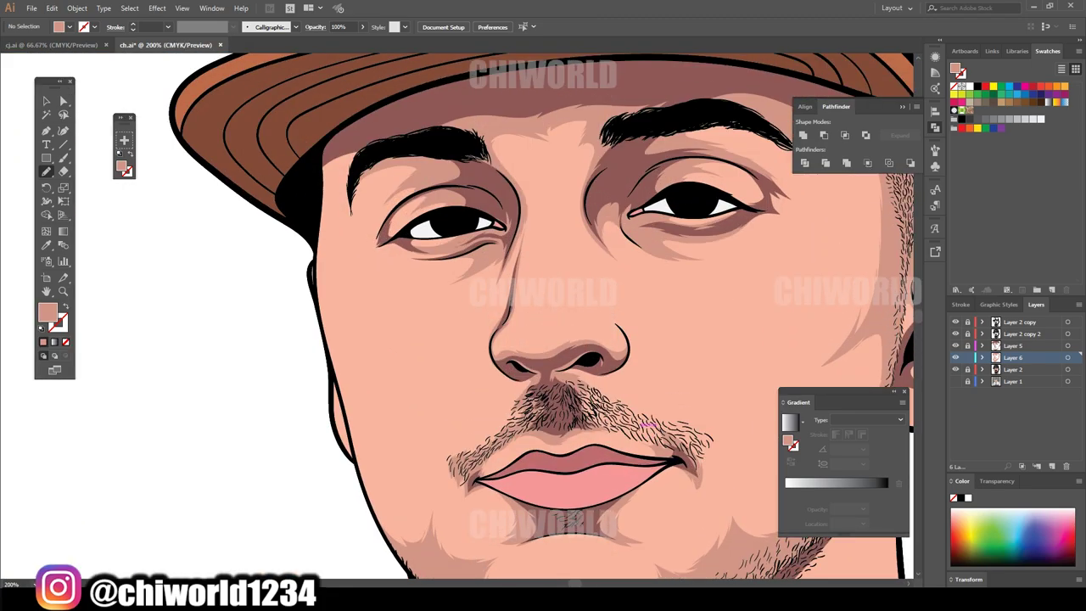
{"action": "scroll", "coordinate": [542, 316], "scroll_direction": "up", "scroll_amount": 2}
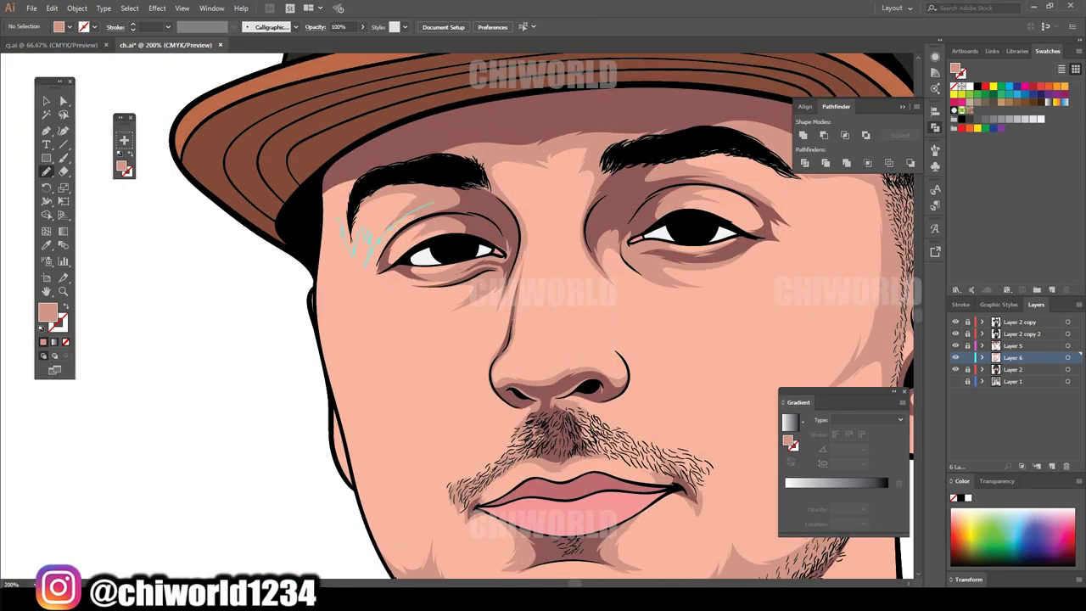
{"action": "key", "text": "ctrl+0"}
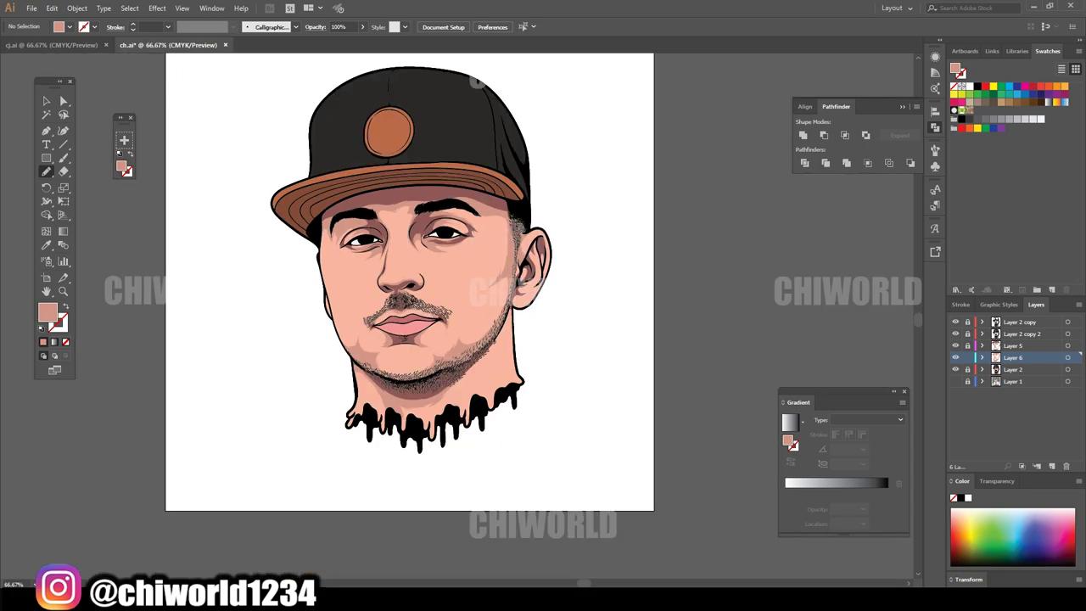
{"action": "scroll", "coordinate": [487, 366], "scroll_direction": "up", "scroll_amount": 2}
- Fit the artboard in view and undo the strokes drawn beside the nose
{"action": "scroll", "coordinate": [487, 366], "scroll_direction": "up", "scroll_amount": 2}
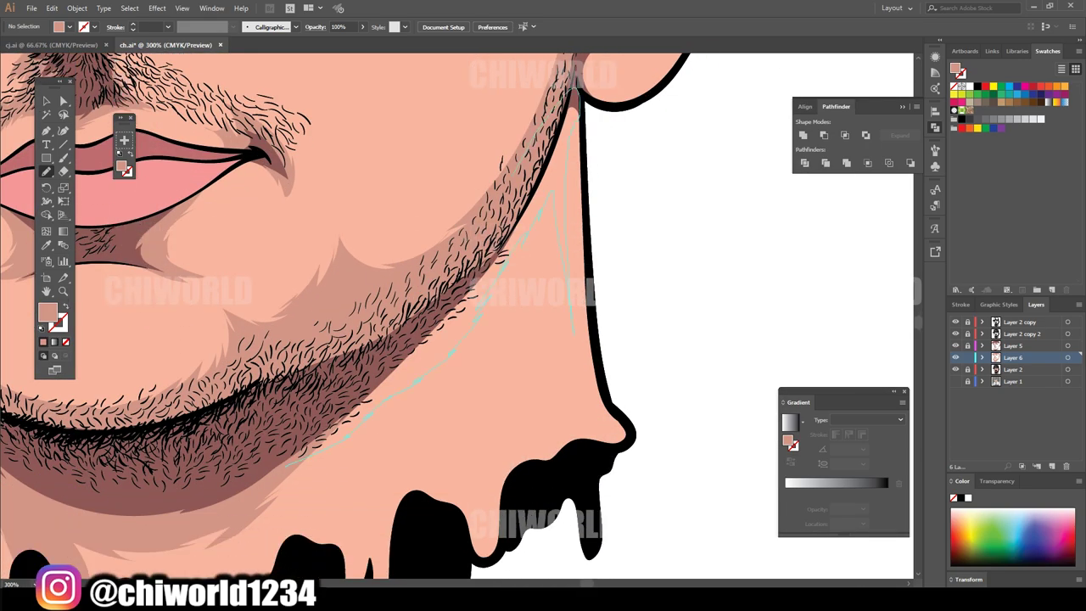
{"action": "key", "text": "ctrl+0"}
{"action": "scroll", "coordinate": [398, 228], "scroll_direction": "up", "scroll_amount": 2}
{"action": "scroll", "coordinate": [340, 284], "scroll_direction": "up", "scroll_amount": 2}
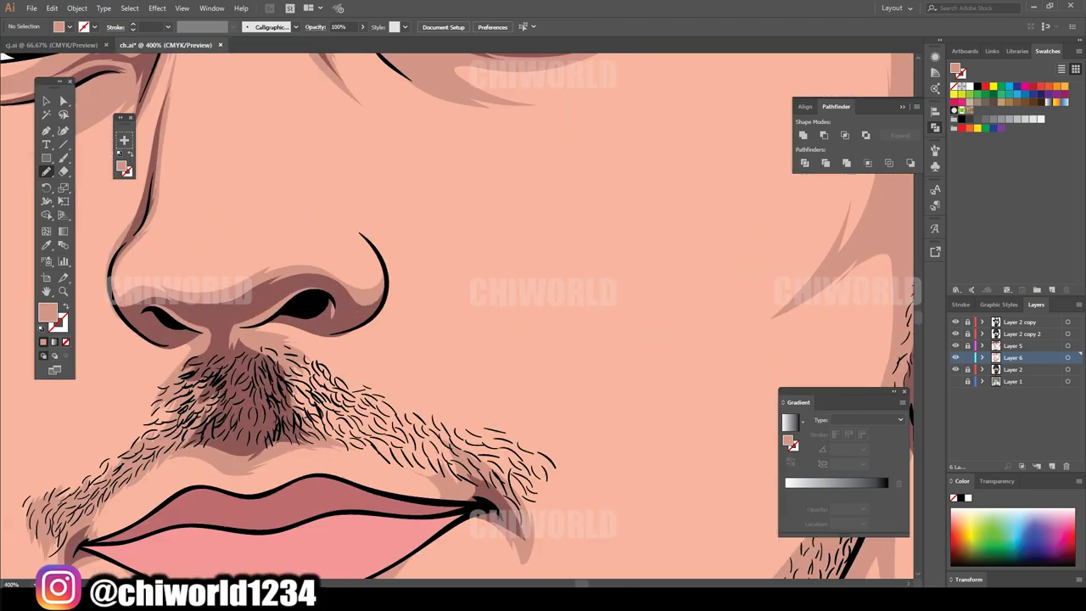
{"action": "scroll", "coordinate": [340, 284], "scroll_direction": "up", "scroll_amount": 1}
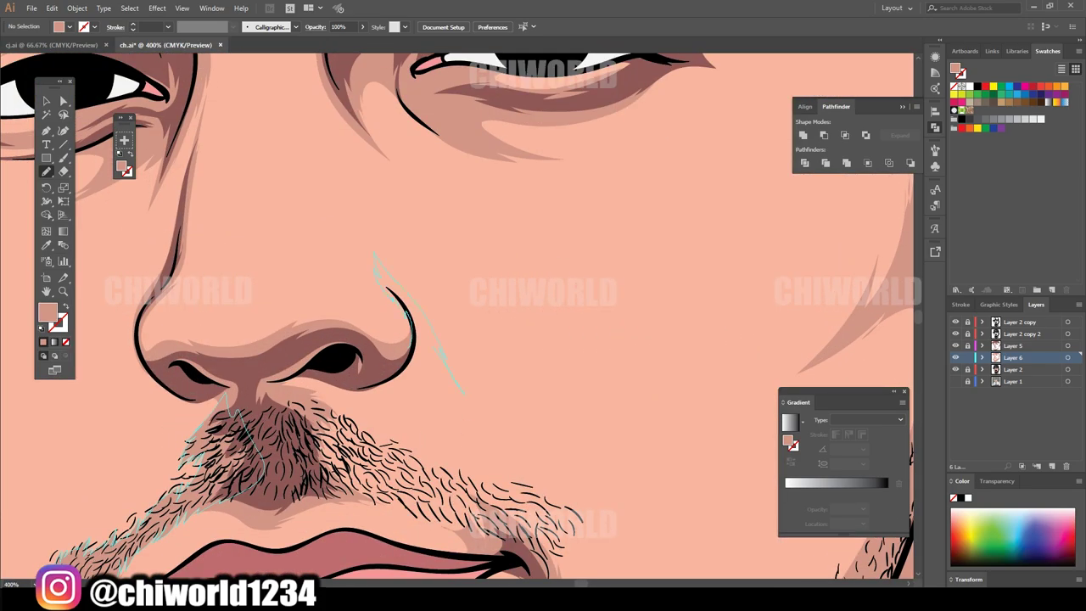
{"action": "scroll", "coordinate": [407, 356], "scroll_direction": "down", "scroll_amount": 1}
{"action": "scroll", "coordinate": [408, 356], "scroll_direction": "down", "scroll_amount": 2}
{"action": "scroll", "coordinate": [407, 356], "scroll_direction": "up", "scroll_amount": 3}
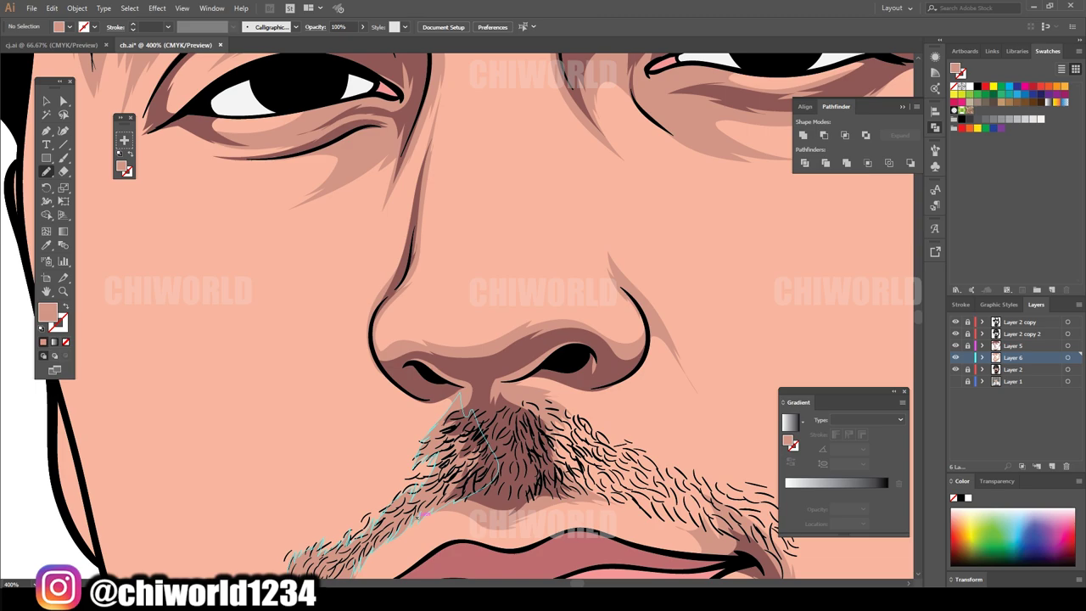
{"action": "key", "text": "ctrl+z"}
{"action": "scroll", "coordinate": [458, 316], "scroll_direction": "up", "scroll_amount": 2}
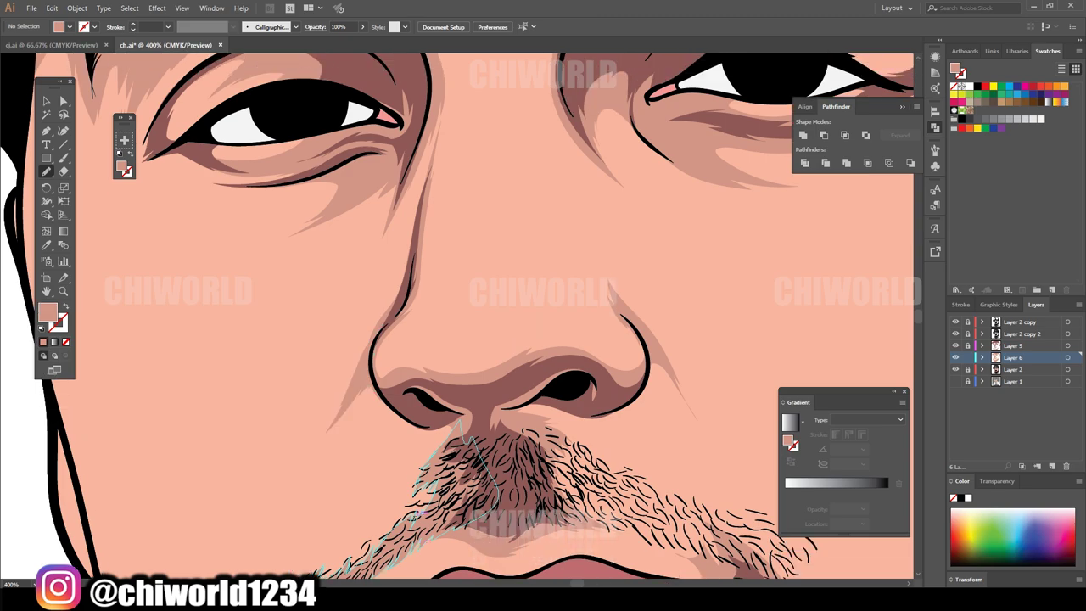
{"action": "key", "text": "ctrl+z"}
- Trace a shadow along the right jaw stubble edge and close the shape beside the nose
{"action": "scroll", "coordinate": [458, 314], "scroll_direction": "down", "scroll_amount": 3}
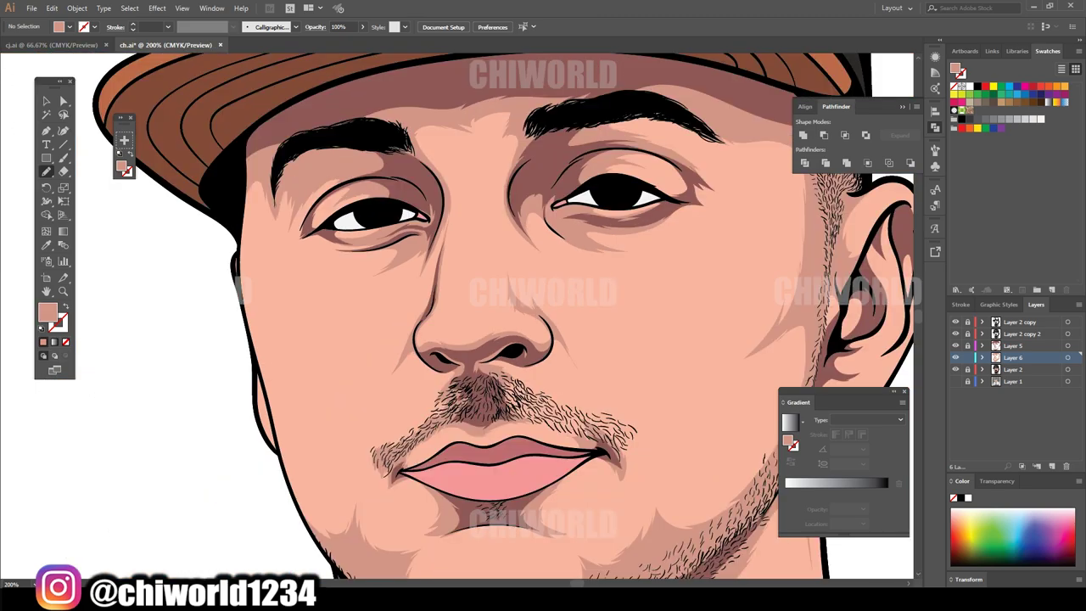
{"action": "scroll", "coordinate": [458, 313], "scroll_direction": "down", "scroll_amount": 1}
{"action": "scroll", "coordinate": [458, 313], "scroll_direction": "down", "scroll_amount": 1}
{"action": "scroll", "coordinate": [548, 365], "scroll_direction": "up", "scroll_amount": 2}
{"action": "scroll", "coordinate": [548, 365], "scroll_direction": "up", "scroll_amount": 1}
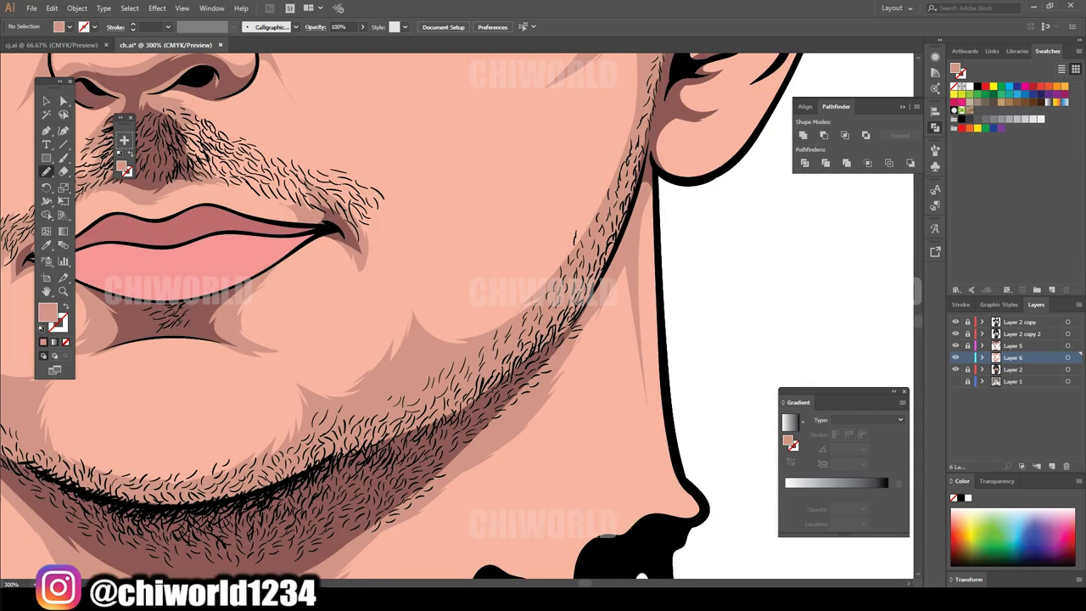
{"action": "scroll", "coordinate": [548, 364], "scroll_direction": "up", "scroll_amount": 2}
{"action": "left_click_drag", "start_coordinate": [570, 70], "coordinate": [406, 363]}
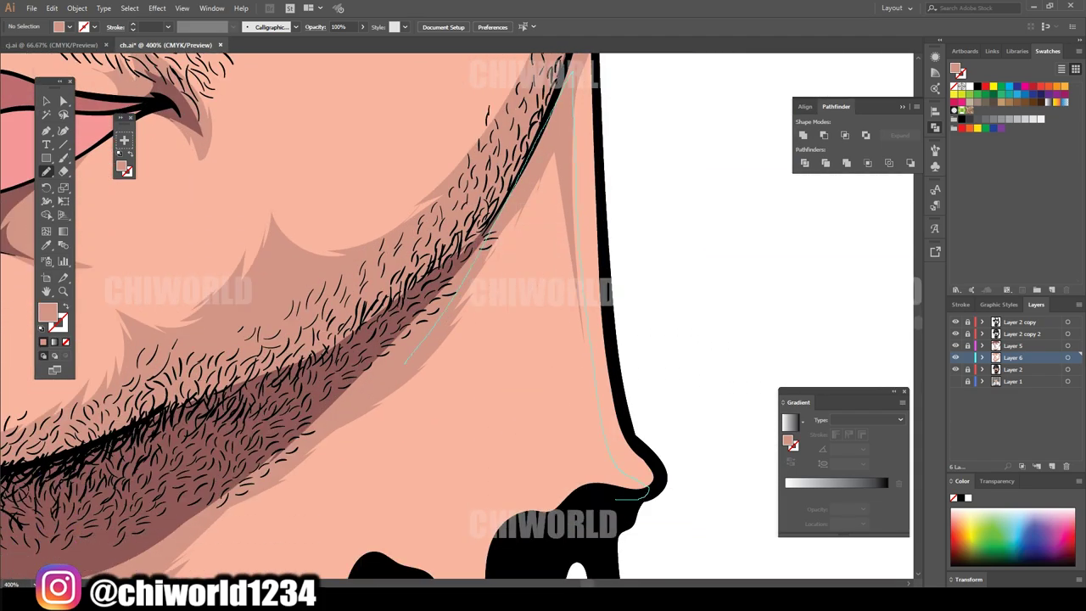
{"action": "left_click_drag", "start_coordinate": [617, 499], "coordinate": [618, 498]}
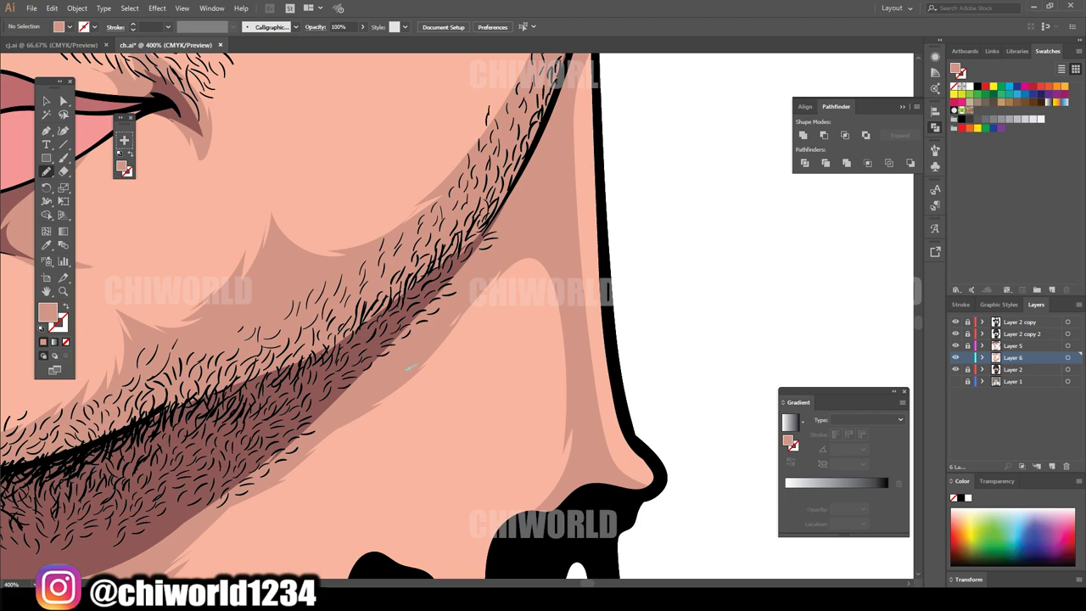
{"action": "scroll", "coordinate": [409, 367], "scroll_direction": "down", "scroll_amount": 4}
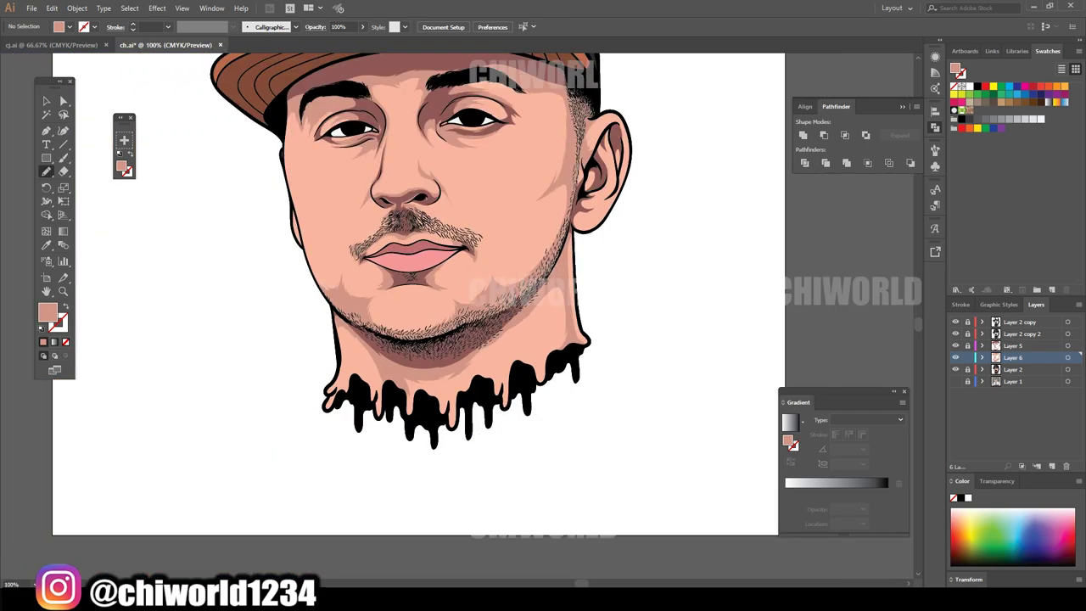
{"action": "scroll", "coordinate": [416, 348], "scroll_direction": "up", "scroll_amount": 3}
{"action": "scroll", "coordinate": [416, 348], "scroll_direction": "up", "scroll_amount": 1}
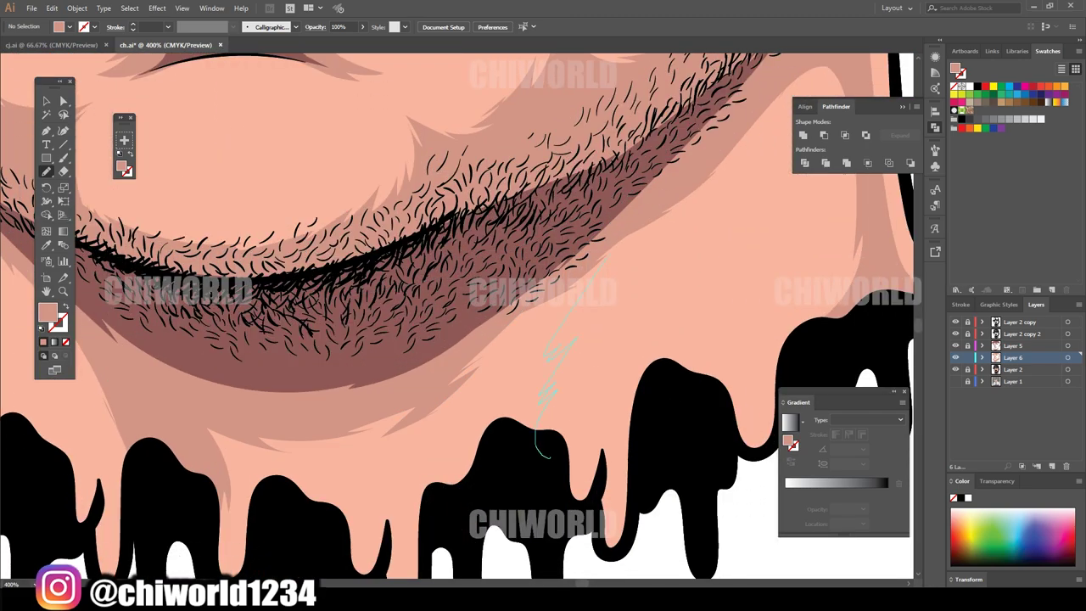
- Draw and merge a light highlight shape along the jaw above the neck drips
{"action": "left_click_drag", "start_coordinate": [662, 201], "coordinate": [385, 384]}
{"action": "left_click_drag", "start_coordinate": [297, 501], "coordinate": [386, 509]}
{"action": "scroll", "coordinate": [458, 340], "scroll_direction": "down", "scroll_amount": 3}
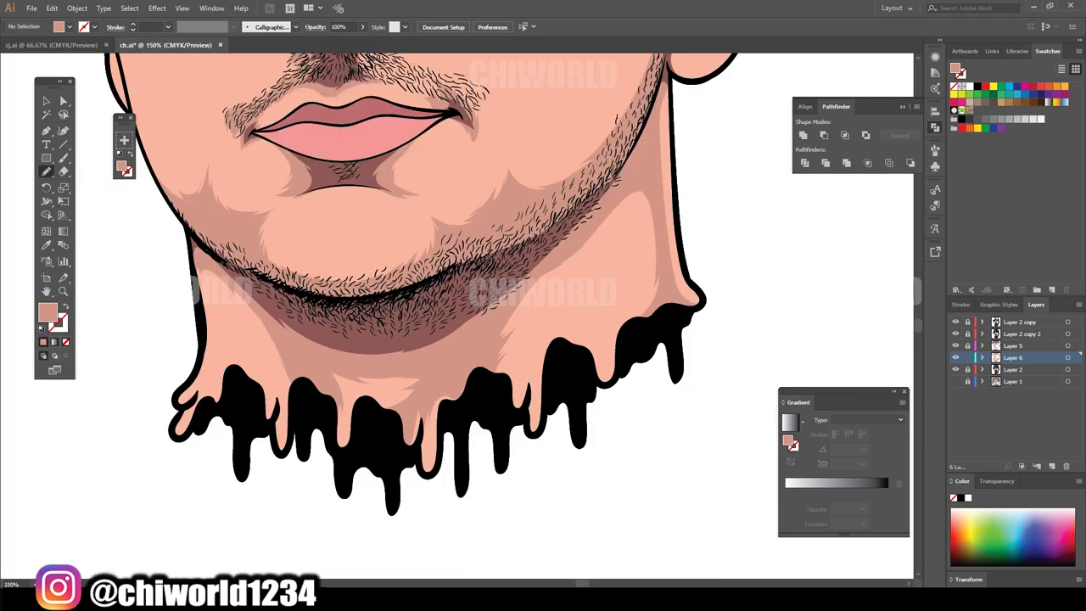
{"action": "scroll", "coordinate": [458, 339], "scroll_direction": "down", "scroll_amount": 3}
{"action": "scroll", "coordinate": [459, 297], "scroll_direction": "up", "scroll_amount": 3}
{"action": "key", "text": "ctrl+minus"}
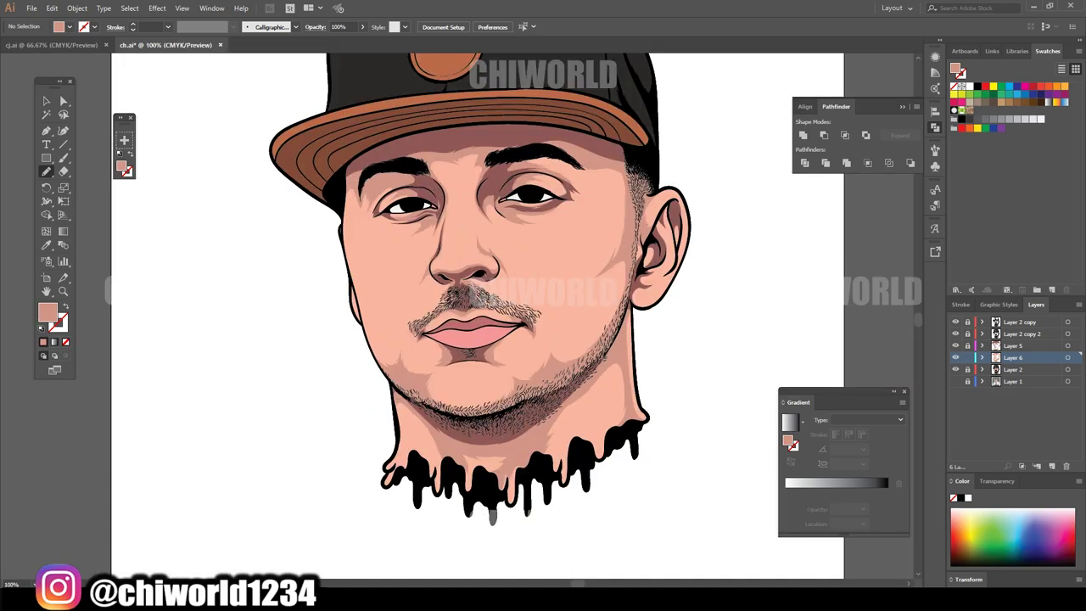
{"action": "key", "text": "ctrl+plus"}
- Draw light highlight strokes along the earlobe's lower edge and inside the ear
{"action": "key", "text": "ctrl+minus"}
{"action": "scroll", "coordinate": [518, 304], "scroll_direction": "up", "scroll_amount": 6}
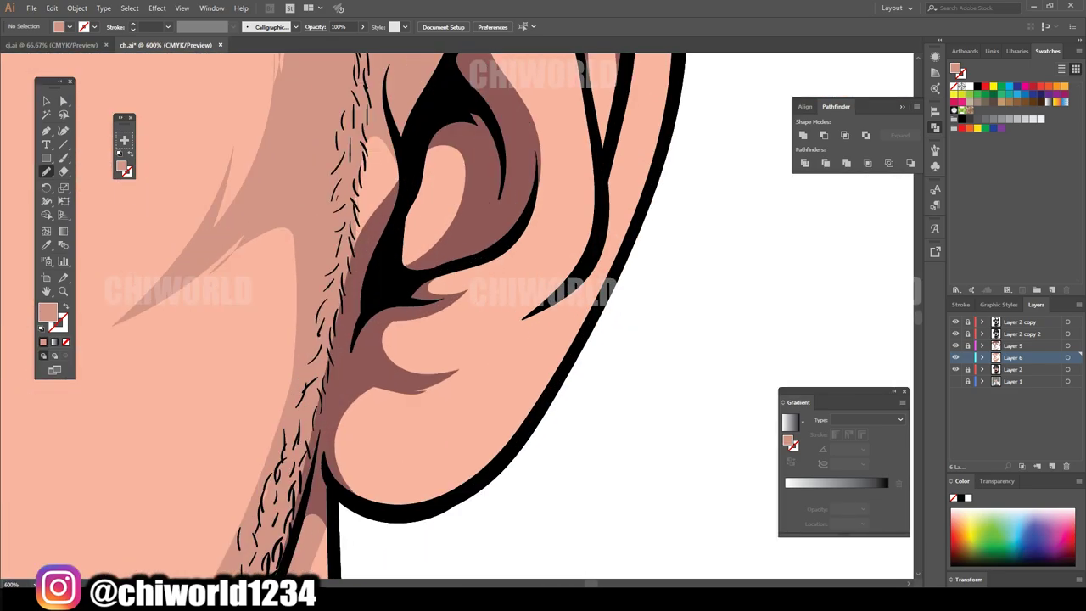
{"action": "left_click_drag", "start_coordinate": [414, 547], "coordinate": [565, 461]}
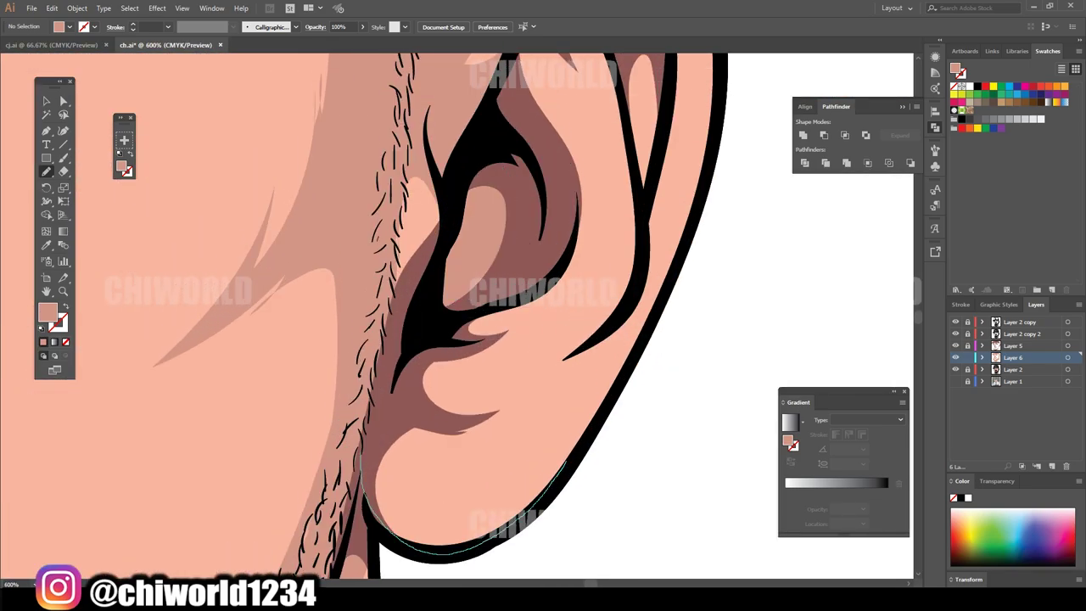
{"action": "left_click_drag", "start_coordinate": [499, 388], "coordinate": [609, 323]}
{"action": "scroll", "coordinate": [509, 382], "scroll_direction": "down", "scroll_amount": 3}
{"action": "scroll", "coordinate": [509, 382], "scroll_direction": "up", "scroll_amount": 3}
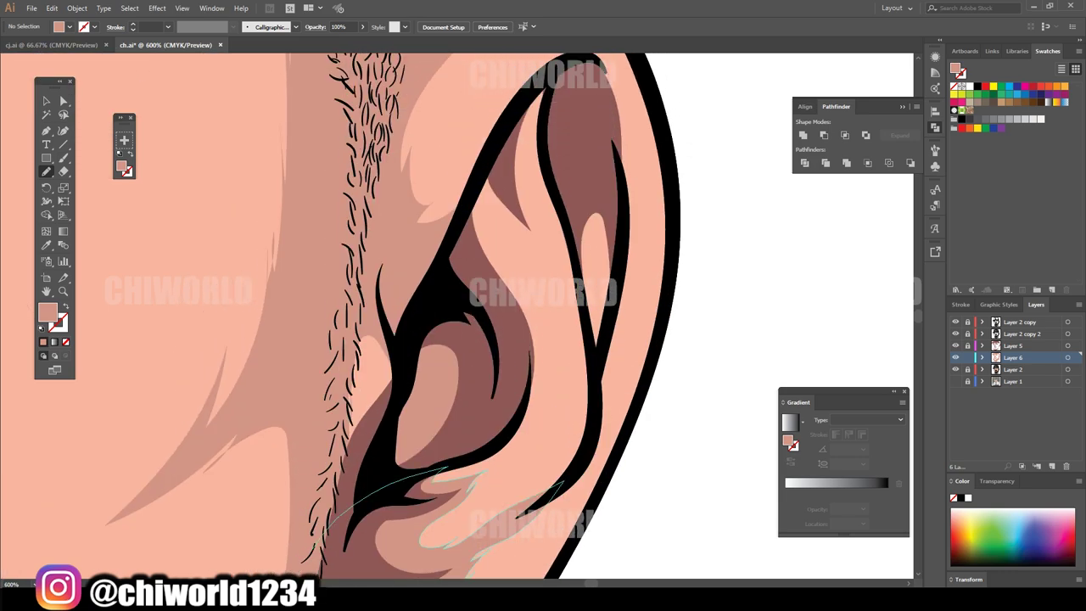
- Add one more highlight stroke on the ear, with the whole portrait back in view
{"action": "left_click_drag", "start_coordinate": [453, 457], "coordinate": [548, 405]}
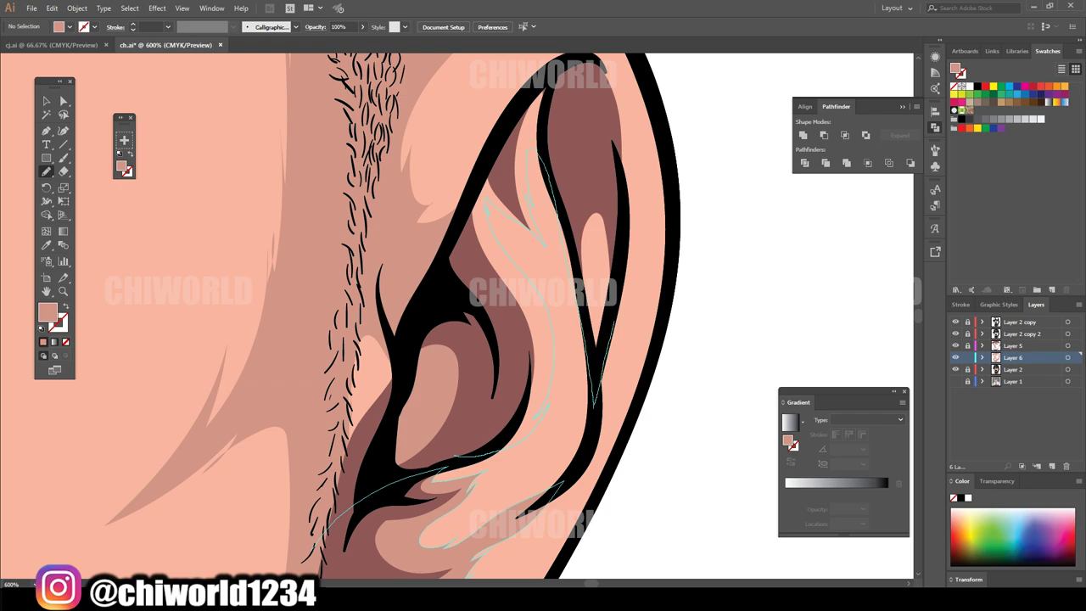
{"action": "scroll", "coordinate": [496, 315], "scroll_direction": "up", "scroll_amount": 2}
{"action": "scroll", "coordinate": [496, 315], "scroll_direction": "up", "scroll_amount": 1}
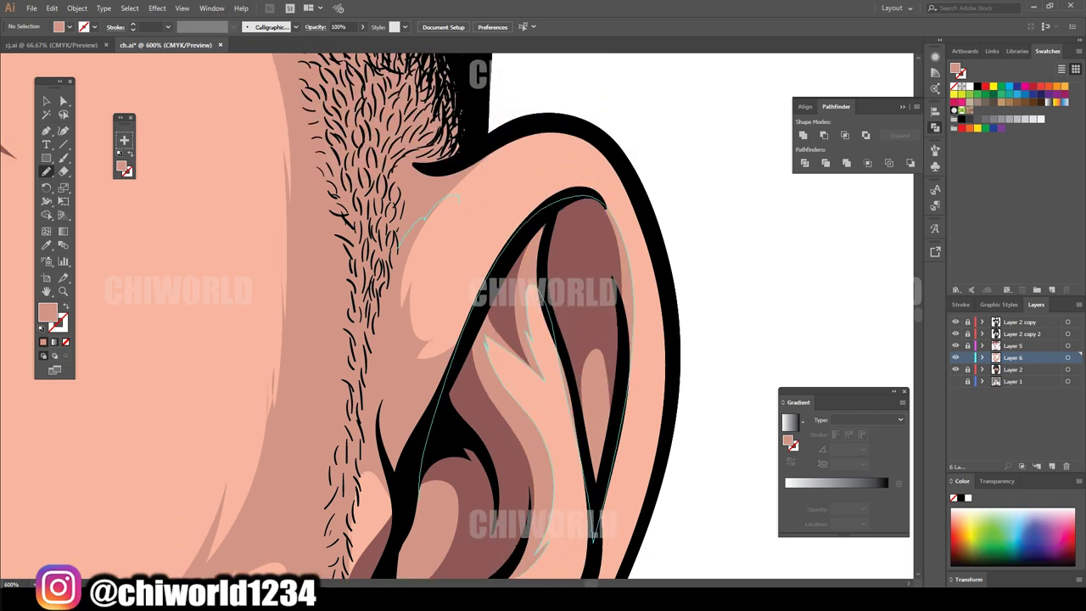
{"action": "scroll", "coordinate": [496, 315], "scroll_direction": "down", "scroll_amount": 1}
{"action": "scroll", "coordinate": [496, 316], "scroll_direction": "down", "scroll_amount": 2}
{"action": "scroll", "coordinate": [496, 315], "scroll_direction": "down", "scroll_amount": 3}
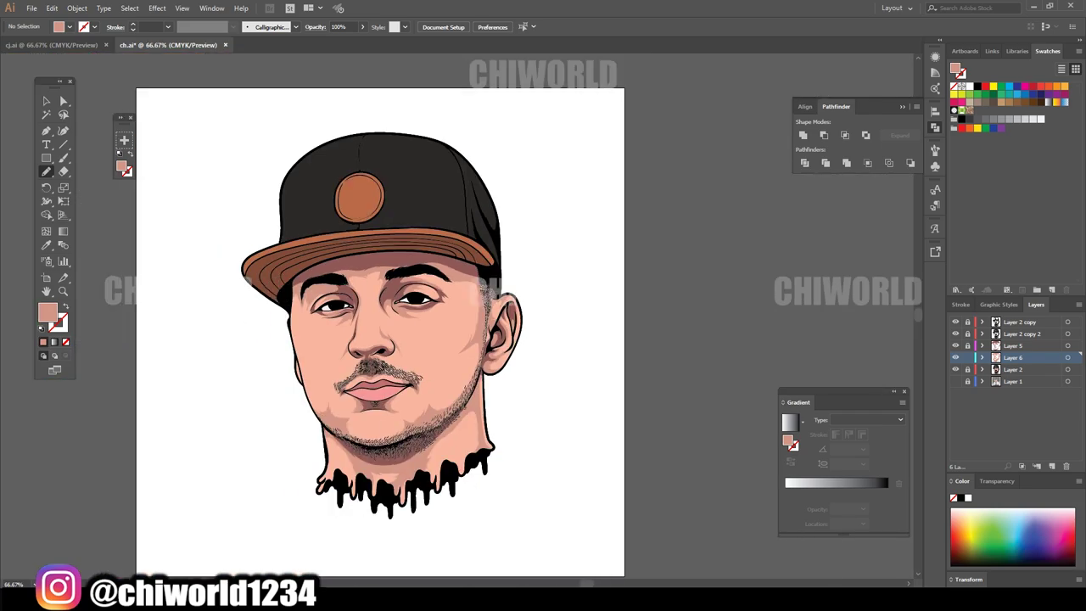
{"action": "scroll", "coordinate": [458, 437], "scroll_direction": "up", "scroll_amount": 1}
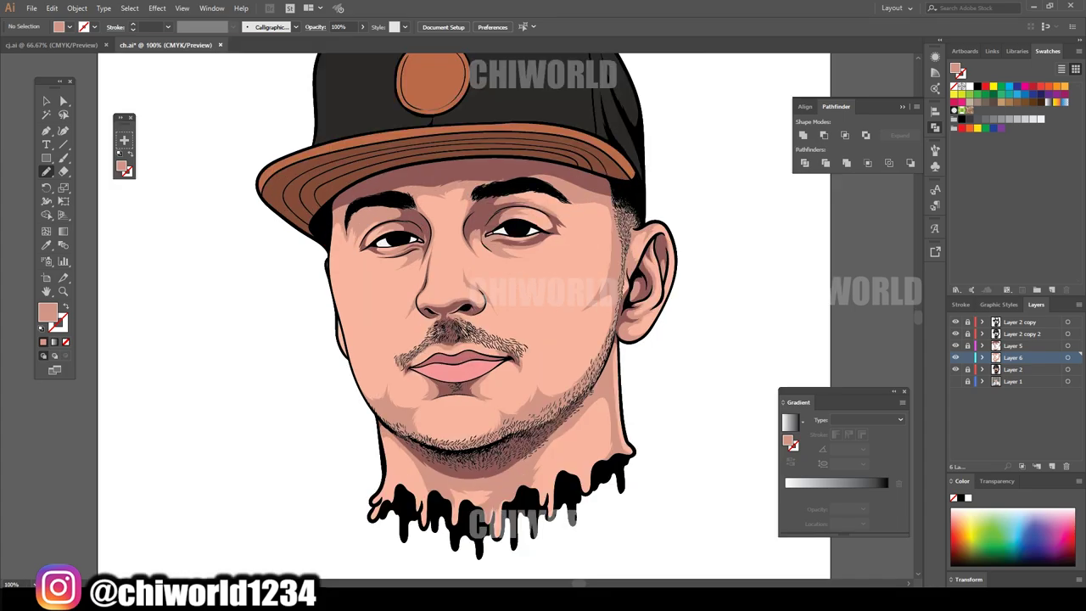
{"action": "scroll", "coordinate": [465, 316], "scroll_direction": "down", "scroll_amount": 1}
- Select the face artwork and open the Adjust Colors dialog
{"action": "left_click", "coordinate": [47, 101]}
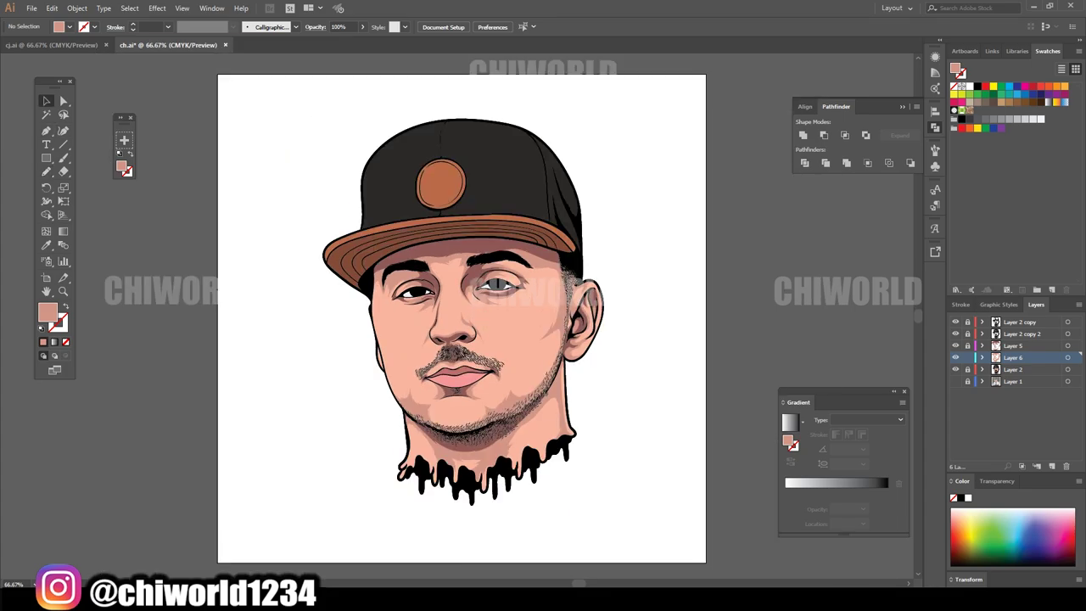
{"action": "left_click", "coordinate": [465, 356]}
{"action": "scroll", "coordinate": [465, 355], "scroll_direction": "up", "scroll_amount": 1}
{"action": "scroll", "coordinate": [465, 355], "scroll_direction": "up", "scroll_amount": 1}
{"action": "left_click", "coordinate": [52, 8]}
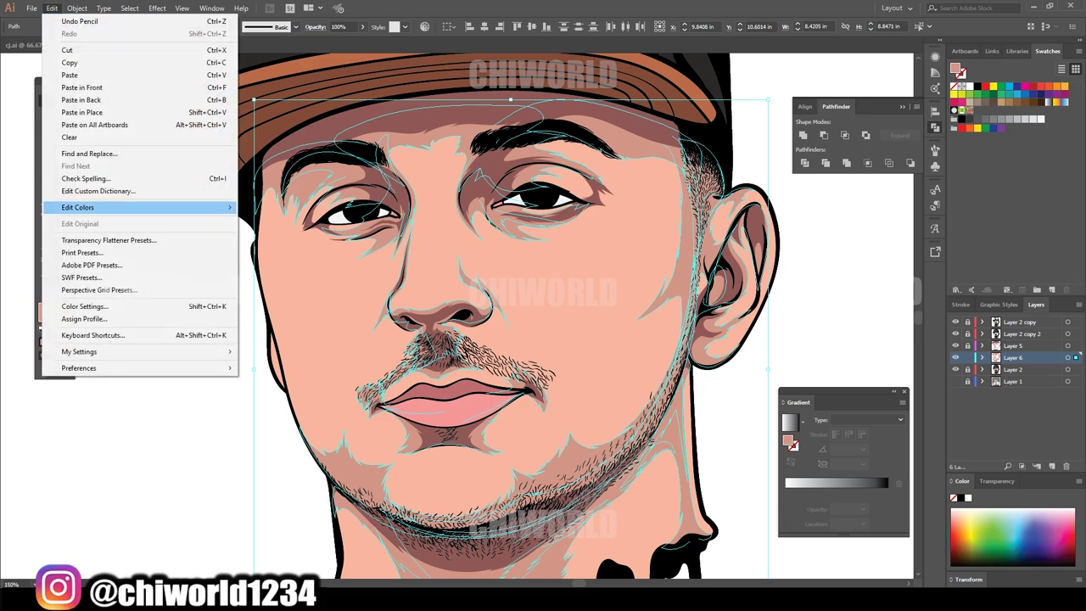
{"action": "left_click", "coordinate": [289, 223]}
- Try first colour-balance values: Yellow 4, Black -12, then Black -18
{"action": "type", "text": "4"}
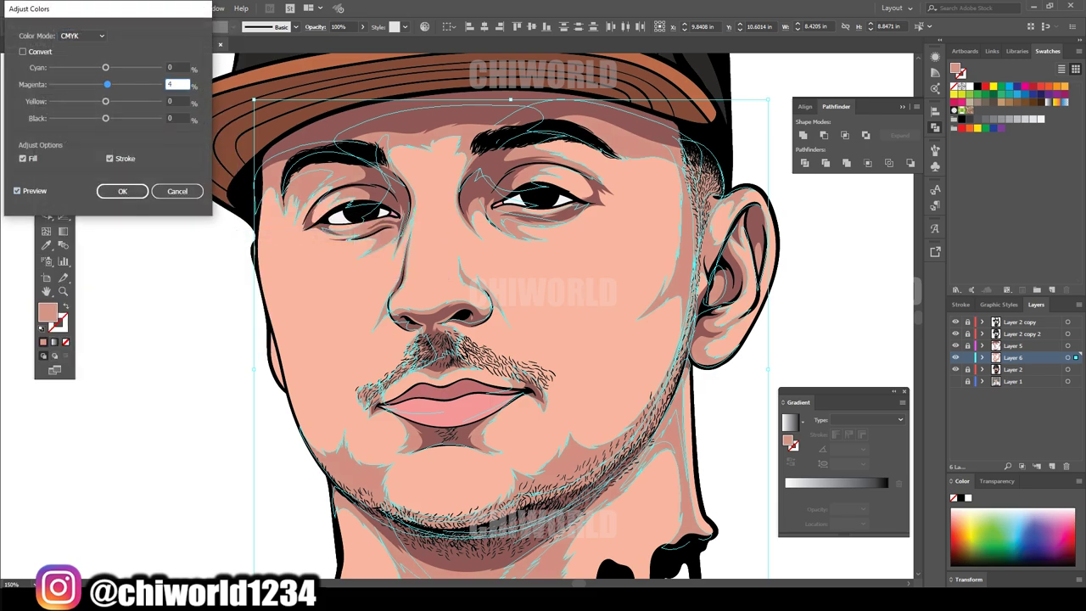
{"action": "key", "text": "Tab"}
{"action": "type", "text": "4"}
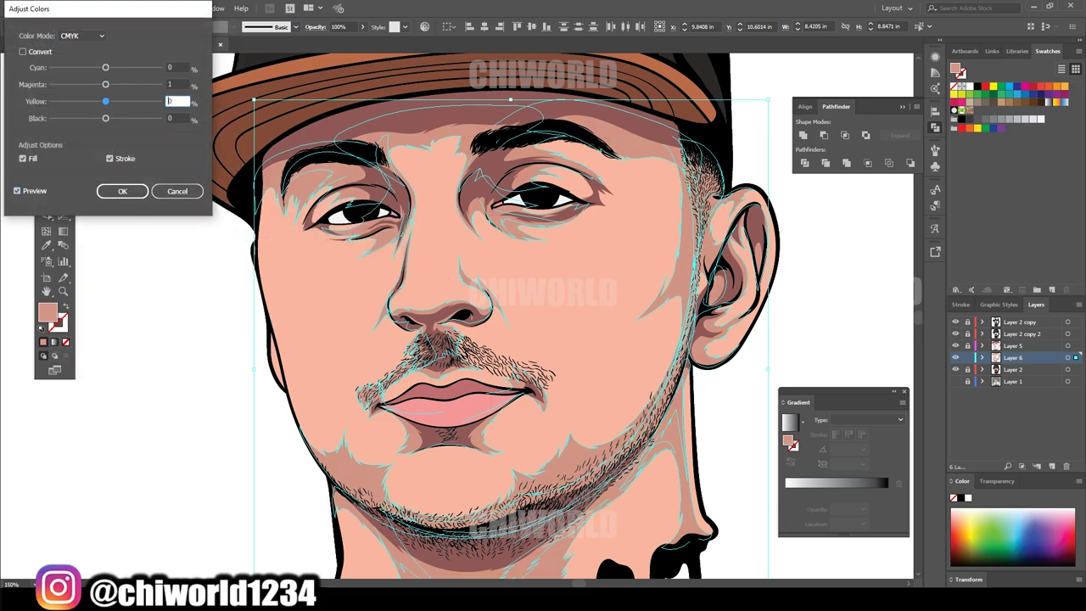
{"action": "key", "text": "Tab"}
{"action": "type", "text": "-12"}
{"action": "key", "text": "shift+Tab"}
{"action": "type", "text": "4"}
{"action": "key", "text": "shift+Tab"}
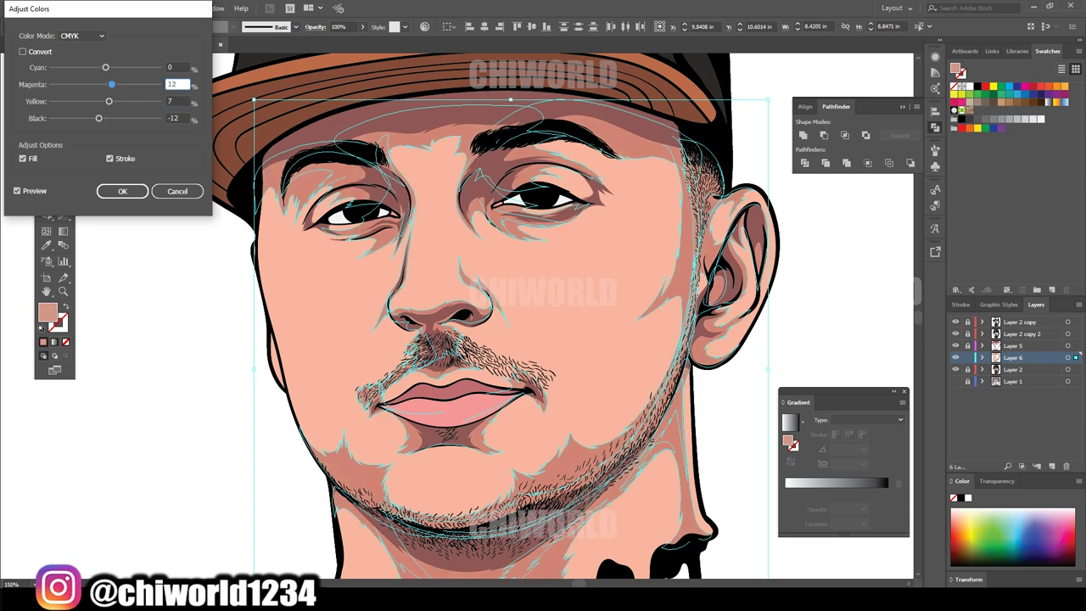
{"action": "key", "text": "Tab"}
{"action": "key", "text": "Tab"}
{"action": "type", "text": "-18"}
- Rebalance to Cyan -1, Magenta 3 and Yellow -2, then Cyan -13 and Black -10
{"action": "key", "text": "shift+Tab"}
{"action": "key", "text": "shift+Tab"}
{"action": "key", "text": "shift+Tab"}
{"action": "type", "text": "-1"}
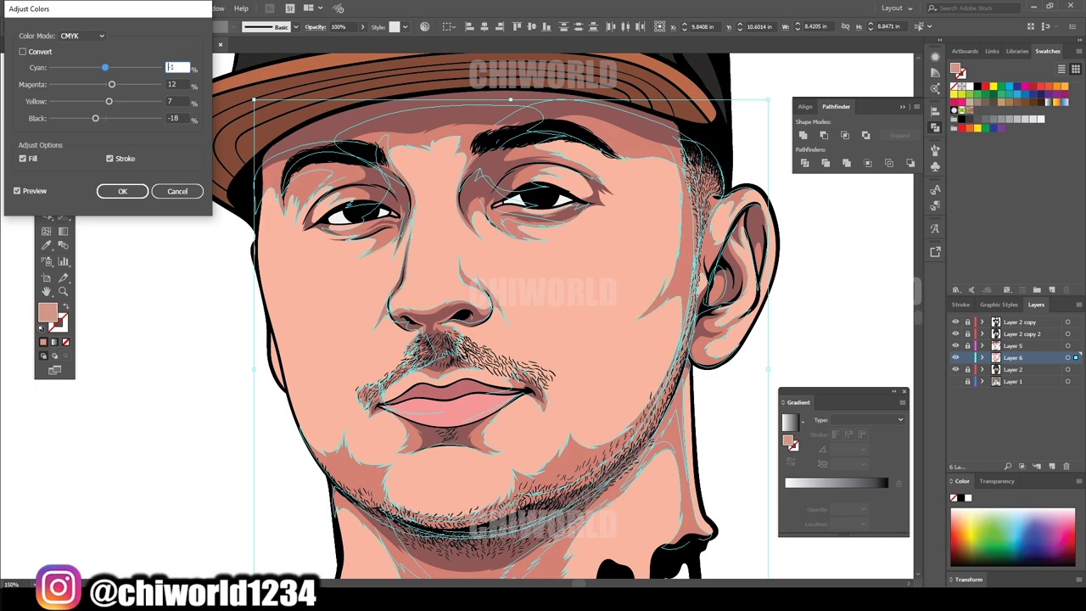
{"action": "key", "text": "Tab"}
{"action": "type", "text": "3"}
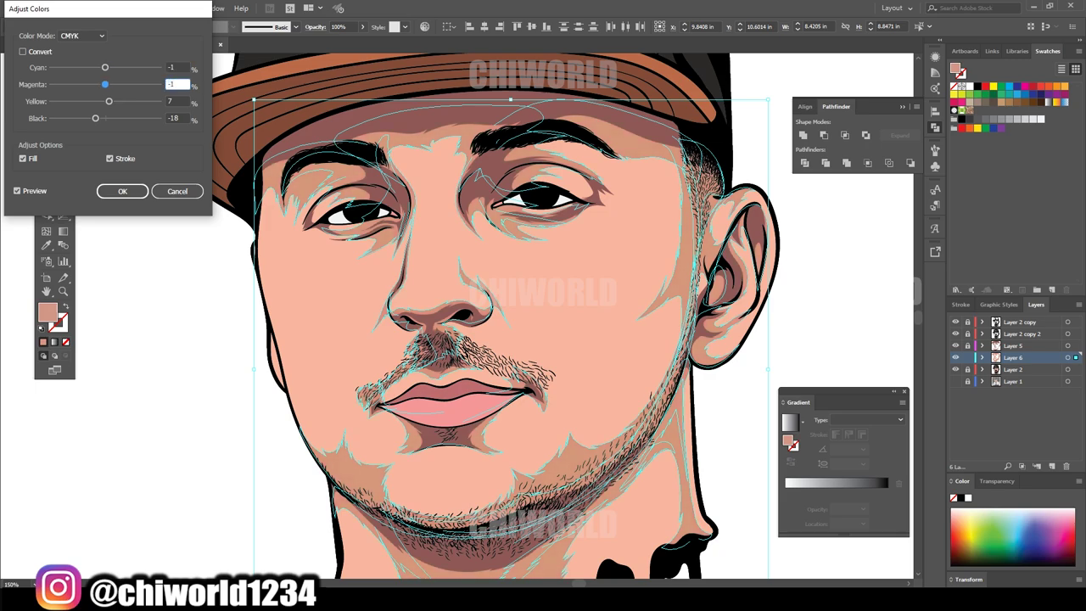
{"action": "key", "text": "Tab"}
{"action": "type", "text": "-2"}
{"action": "key", "text": "shift+Tab"}
{"action": "key", "text": "shift+Tab"}
{"action": "type", "text": "-13"}
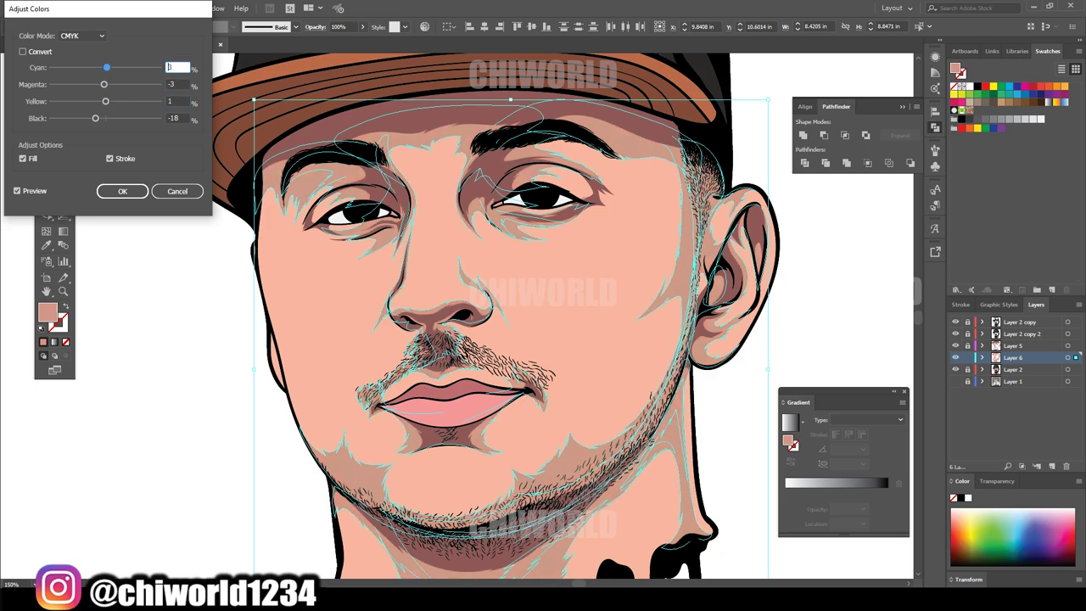
{"action": "key", "text": "Tab"}
{"action": "key", "text": "Tab"}
{"action": "key", "text": "Tab"}
{"action": "type", "text": "-10"}
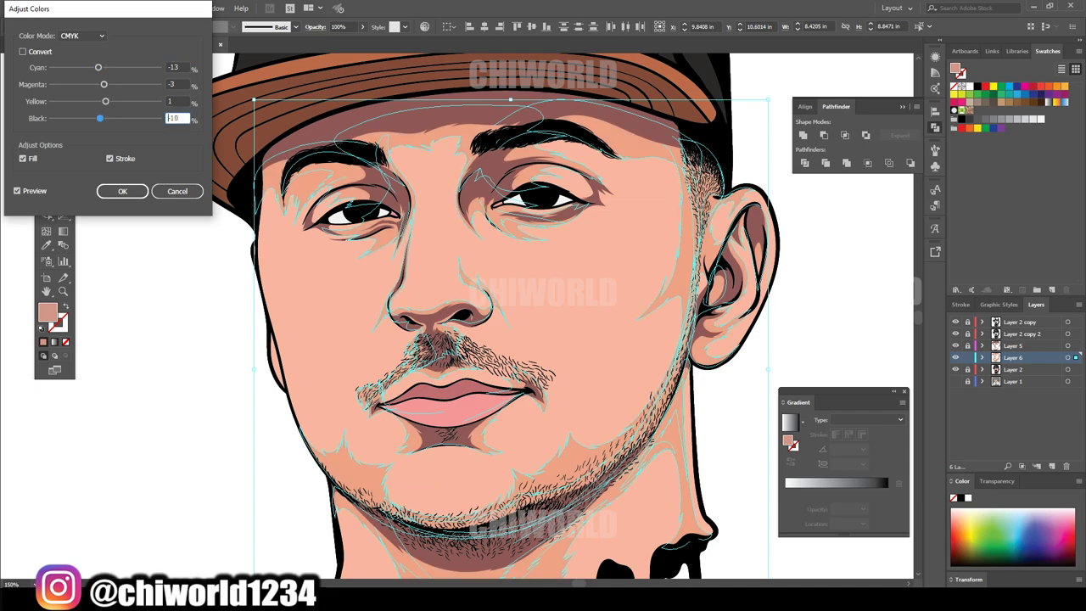
- Fine-tune the preview with Cyan -5, Magenta 3 and Yellow settling at -4
{"action": "key", "text": "shift+Tab"}
{"action": "type", "text": "-7"}
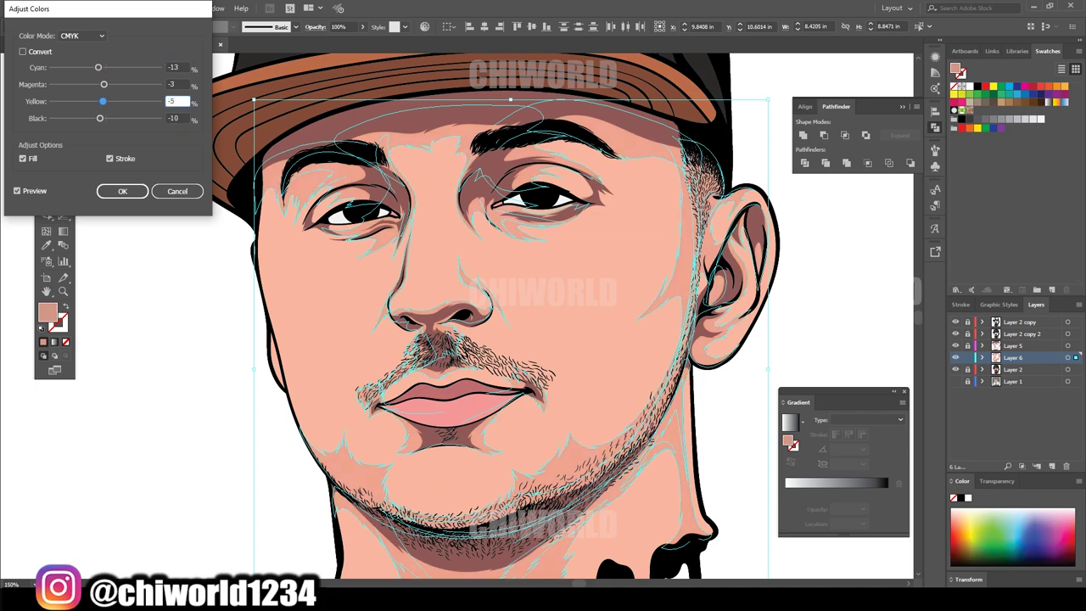
{"action": "key", "text": "shift+Tab"}
{"action": "type", "text": "7"}
{"action": "key", "text": "shift+Tab"}
{"action": "type", "text": "-5"}
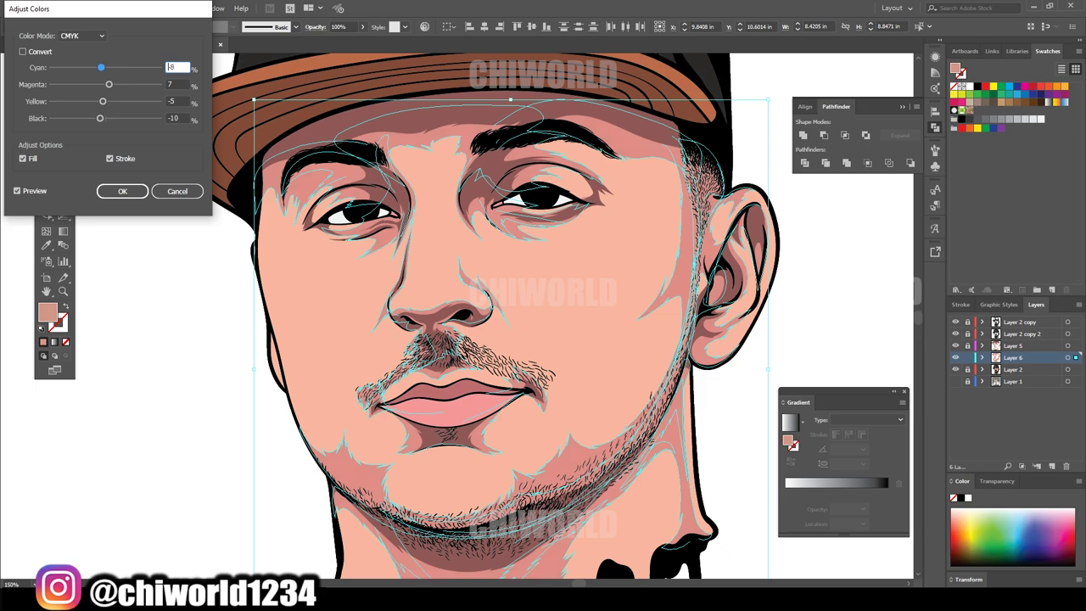
{"action": "key", "text": "Tab"}
{"action": "key", "text": "Tab"}
{"action": "type", "text": "3"}
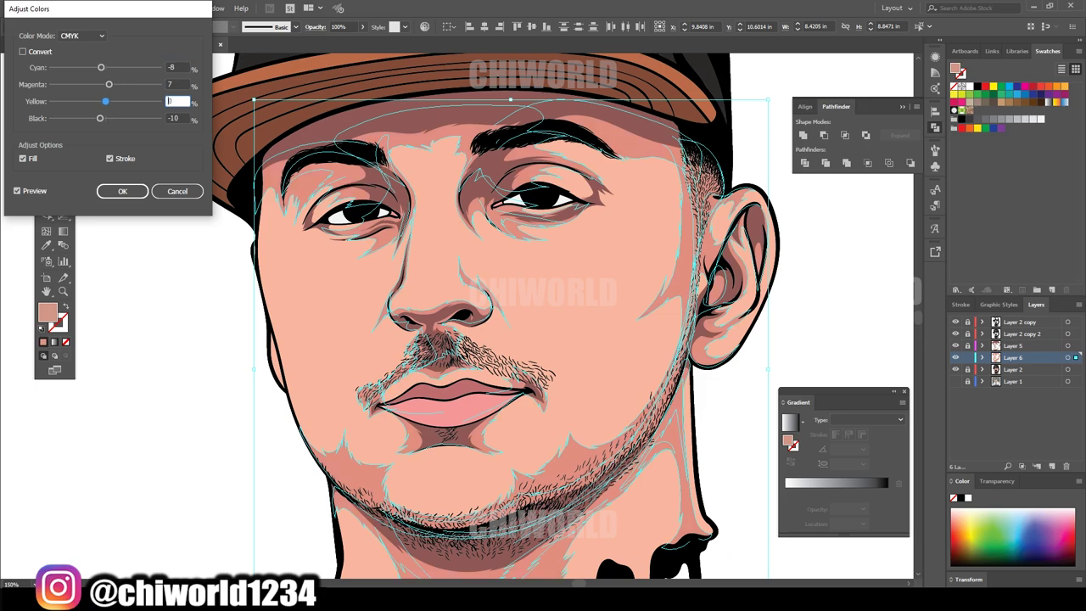
{"action": "key", "text": "shift+Tab"}
{"action": "type", "text": "3"}
{"action": "key", "text": "Tab"}
{"action": "type", "text": "-4"}
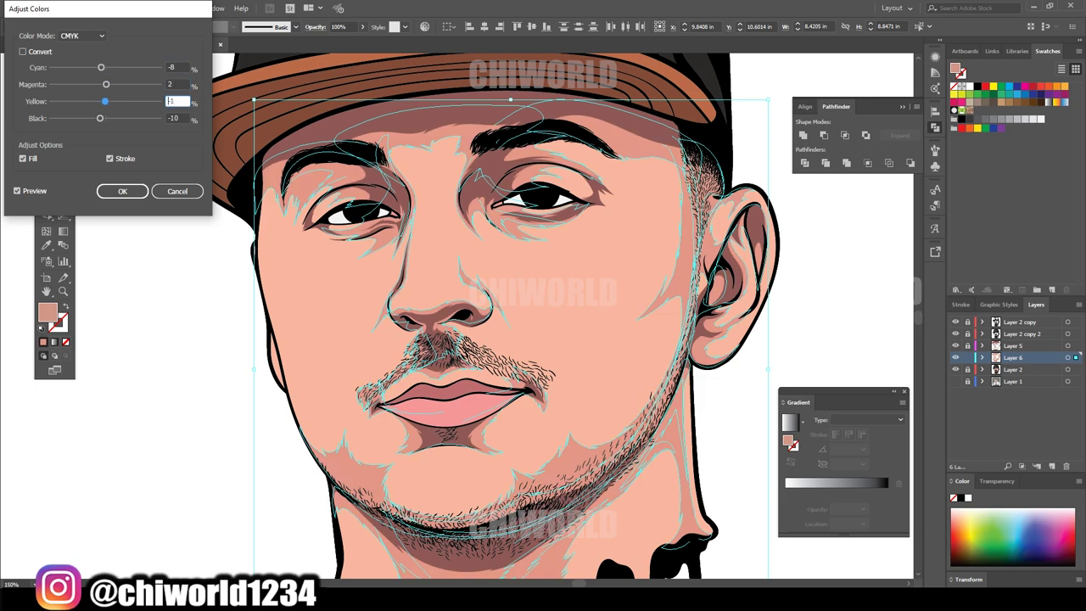
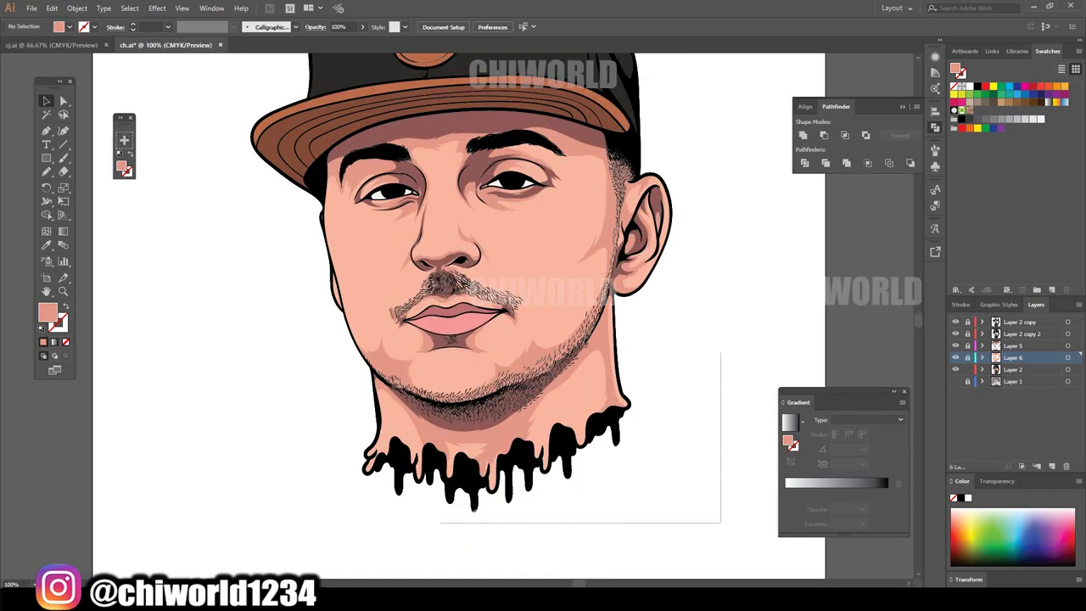
- Try a first colour-balance adjustment on all the artwork, then zoom in to inspect the face
{"action": "key", "text": "ctrl+a"}
{"action": "left_click", "coordinate": [52, 8]}
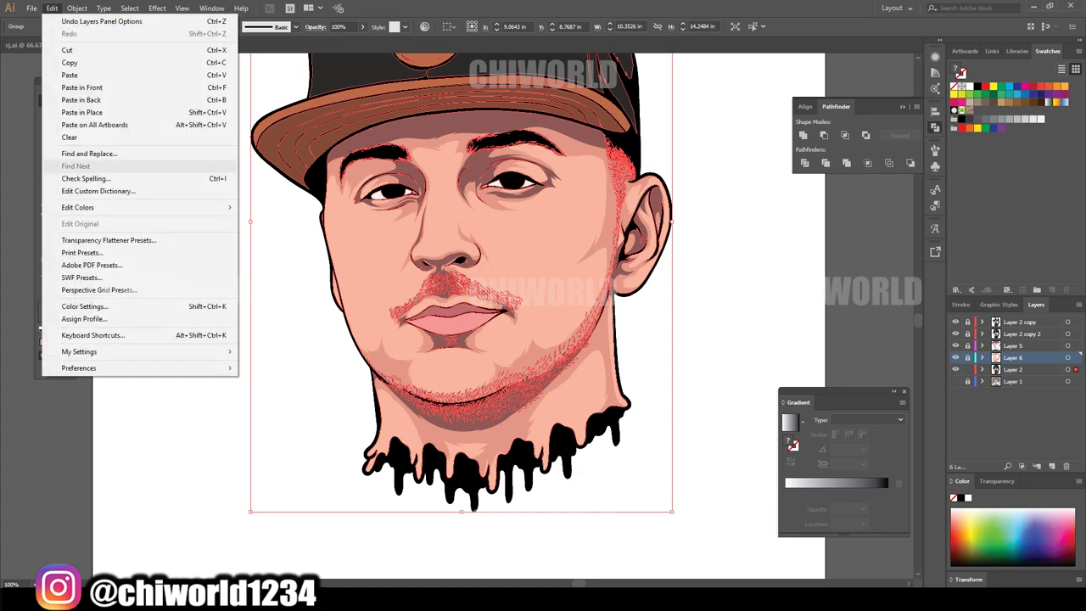
{"action": "left_click", "coordinate": [280, 235]}
{"action": "type", "text": "14"}
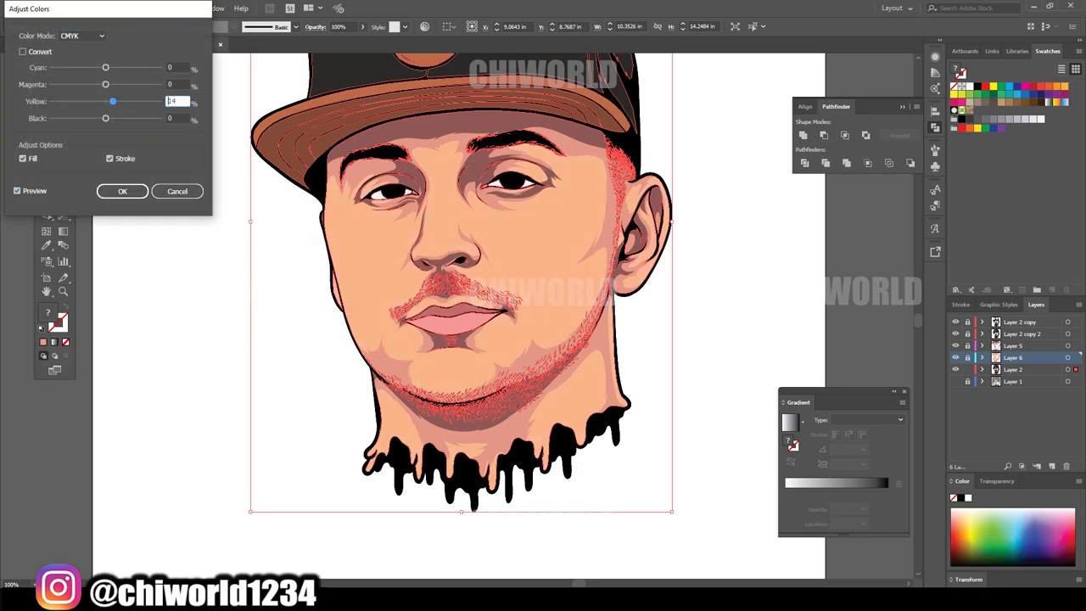
{"action": "key", "text": "shift+Tab"}
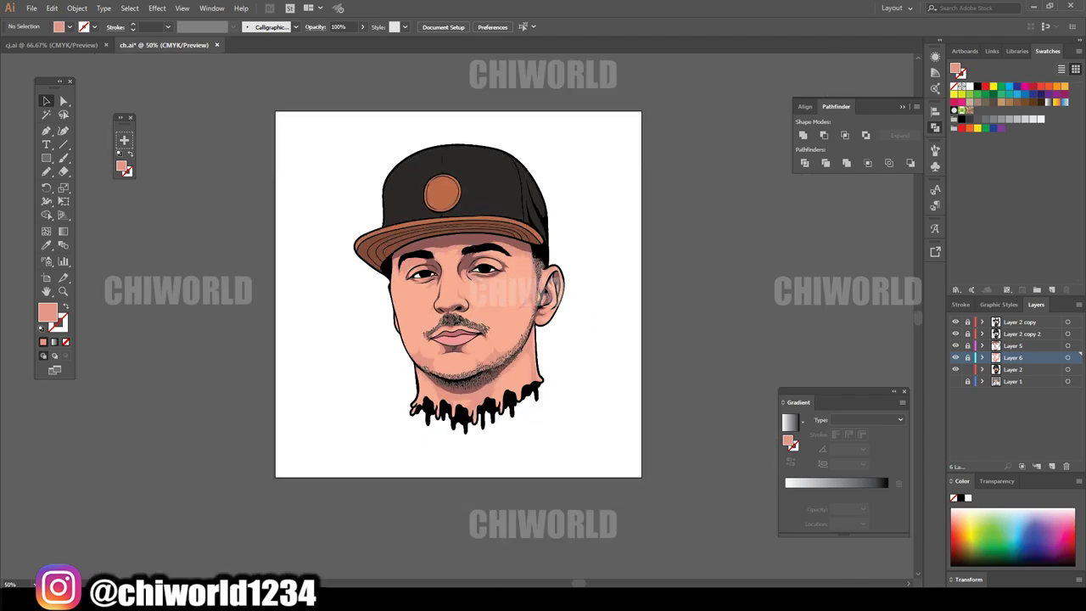
{"action": "key", "text": "ctrl+equal"}
{"action": "key", "text": "ctrl+equal"}
{"action": "key", "text": "ctrl+equal"}
{"action": "scroll", "coordinate": [463, 316], "scroll_direction": "down", "scroll_amount": 1}
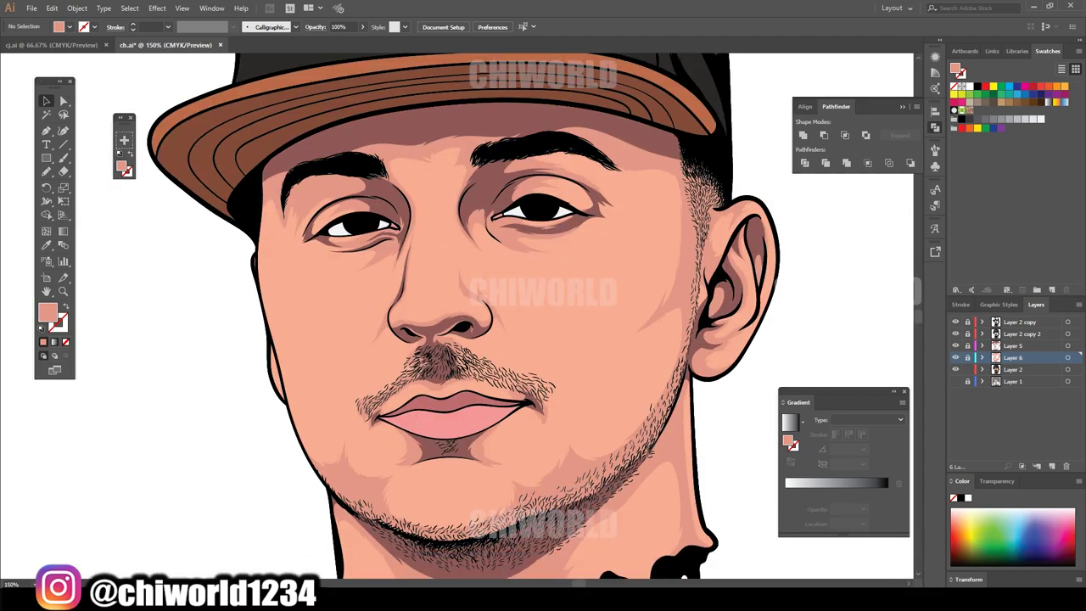
{"action": "key", "text": "ctrl+minus"}
{"action": "key", "text": "ctrl+minus"}
- Apply colour balance Black 3, Magenta 1, Yellow 1 to the whole portrait, then deselect
{"action": "key", "text": "ctrl+a"}
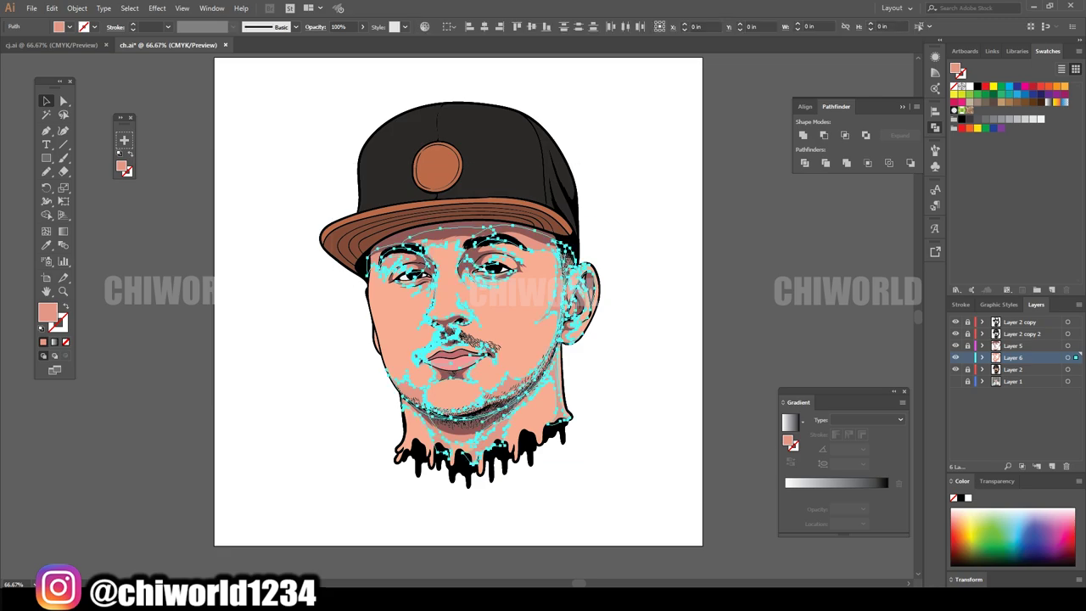
{"action": "key", "text": "ctrl+equal"}
{"action": "key", "text": "ctrl+equal"}
{"action": "left_click", "coordinate": [51, 8]}
{"action": "left_click", "coordinate": [267, 232]}
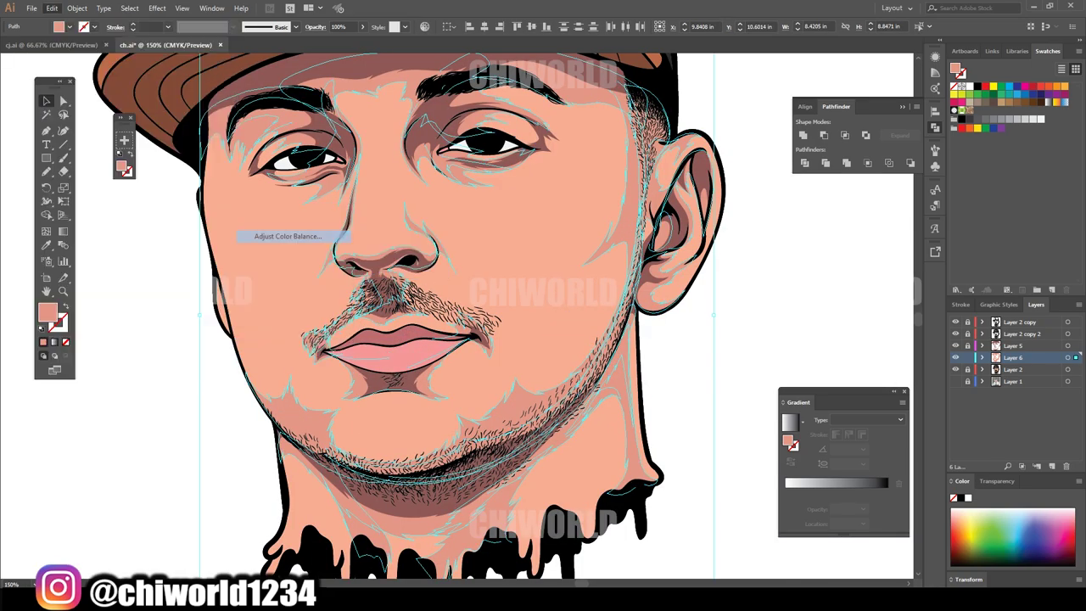
{"action": "type", "text": "2"}
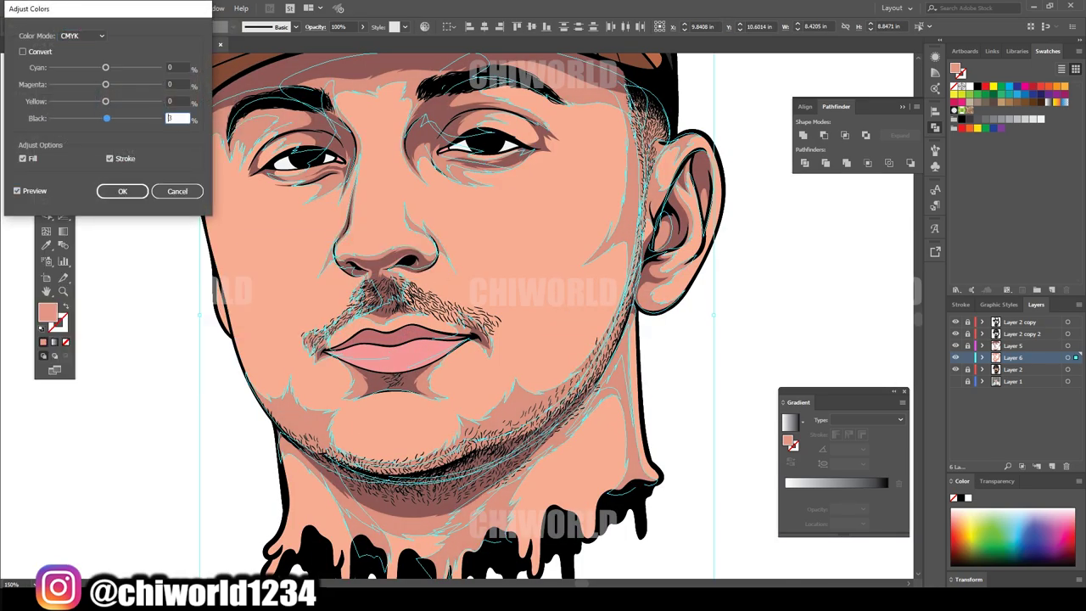
{"action": "key", "text": "shift+Tab"}
{"action": "type", "text": "1"}
{"action": "key", "text": "shift+Tab"}
{"action": "type", "text": "1"}
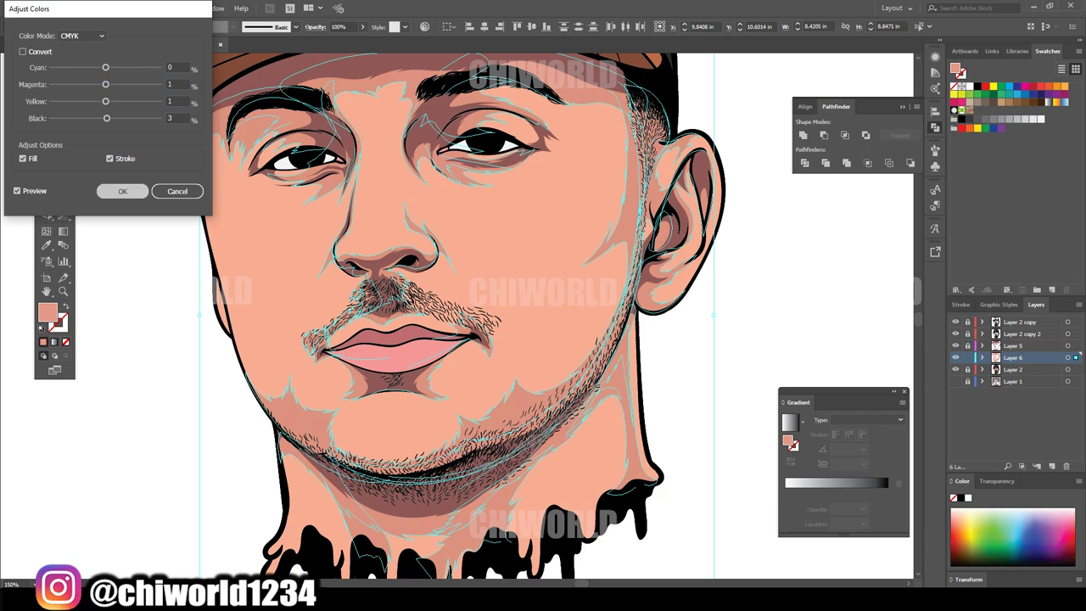
{"action": "key", "text": "Return"}
{"action": "key", "text": "ctrl+shift+a"}
{"action": "key", "text": "ctrl+0"}
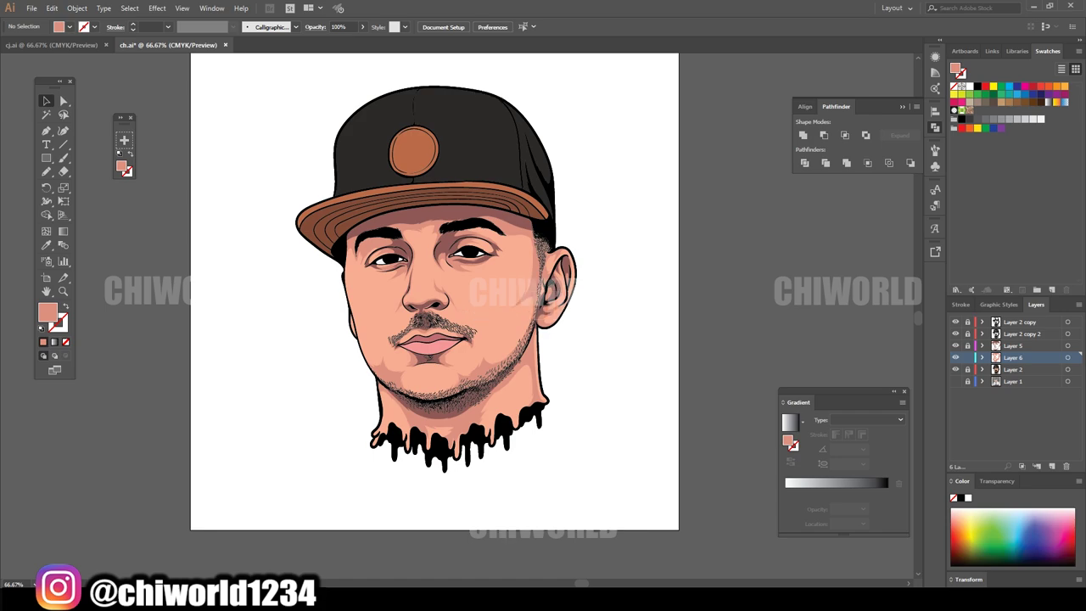
{"action": "key", "text": "ctrl+1"}
- On a new layer, set the fill to a slightly darker peach sampled from the skin
{"action": "key", "text": "ctrl+l"}
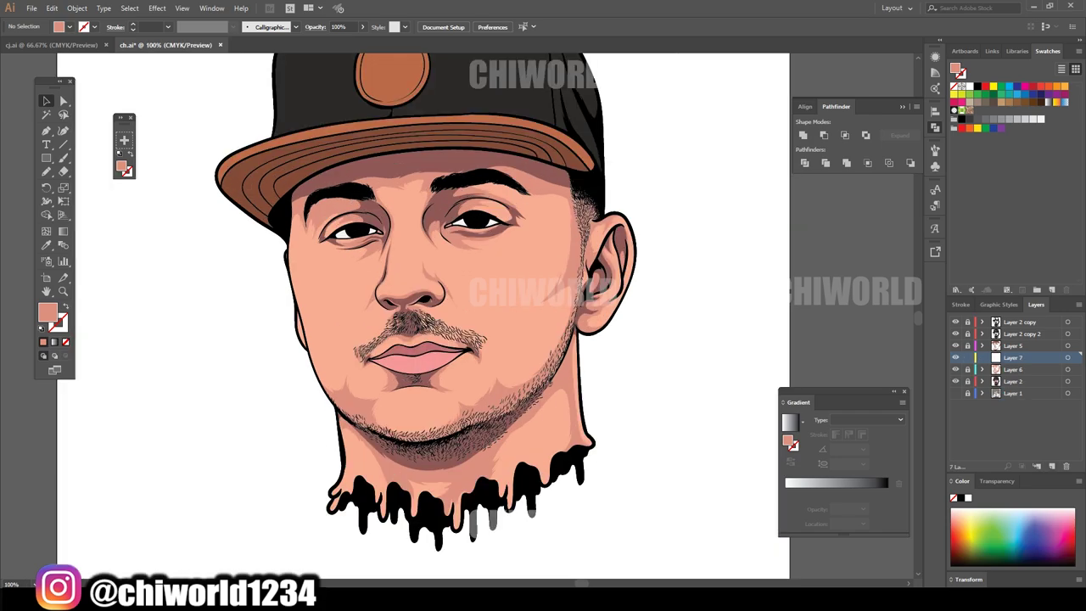
{"action": "key", "text": "ctrl+plus"}
{"action": "key", "text": "ctrl+plus"}
{"action": "key", "text": "n"}
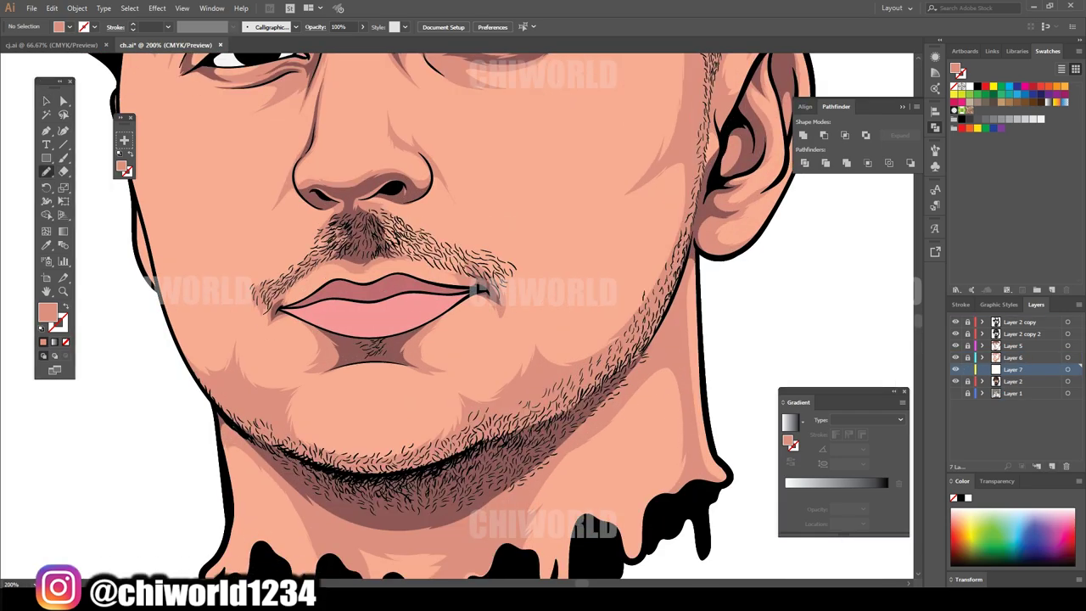
{"action": "key", "text": "i"}
{"action": "left_click", "coordinate": [594, 195]}
{"action": "key", "text": "n"}
{"action": "double_click", "coordinate": [47, 314]}
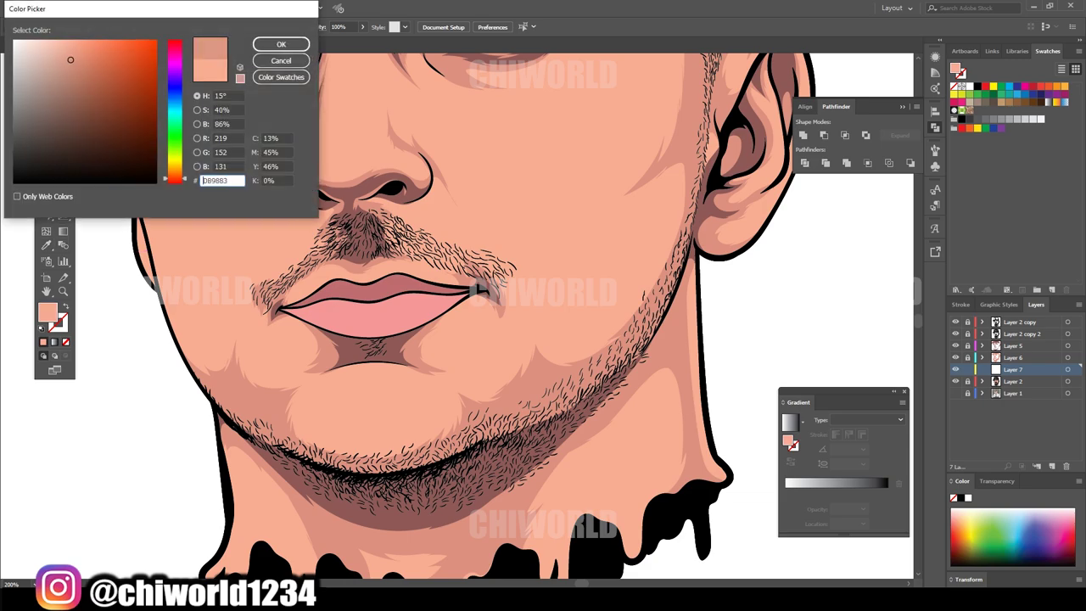
{"action": "key", "text": "Return"}
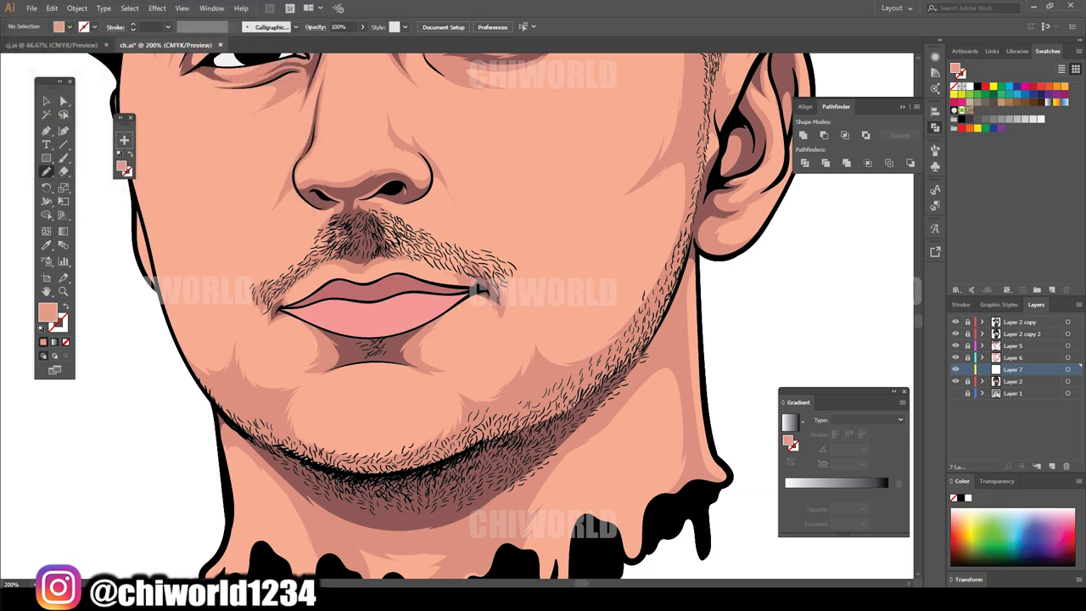
- Draw highlight shapes below and right of the lower lip, then extend them with the Blob Brush
{"action": "left_click_drag", "start_coordinate": [409, 361], "coordinate": [405, 456]}
{"action": "mouse_move", "coordinate": [445, 309]}
{"action": "left_mouse_down"}
{"action": "mouse_move", "coordinate": [496, 300]}
{"action": "mouse_move", "coordinate": [675, 149]}
{"action": "left_mouse_up"}
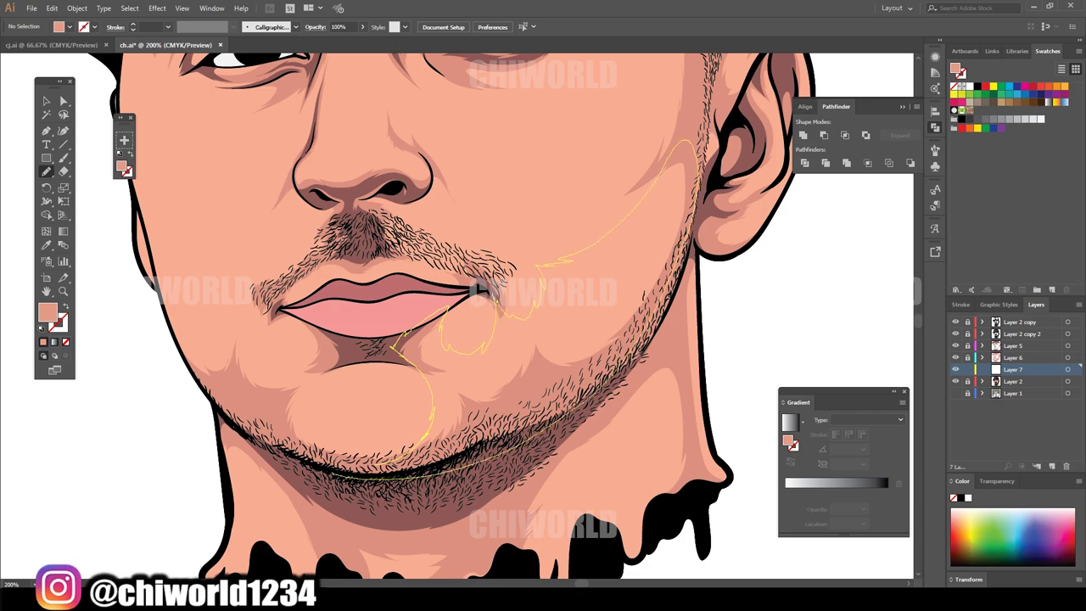
{"action": "key", "text": "shift+b"}
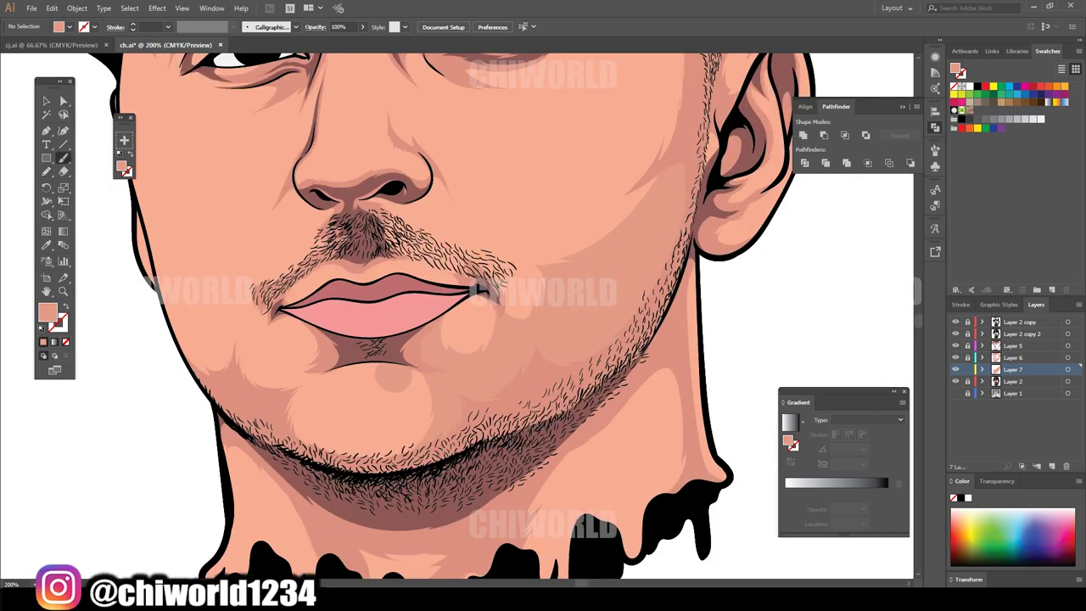
{"action": "mouse_move", "coordinate": [401, 355]}
{"action": "left_mouse_down"}
{"action": "mouse_move", "coordinate": [410, 386]}
{"action": "mouse_move", "coordinate": [367, 377]}
{"action": "left_mouse_up"}
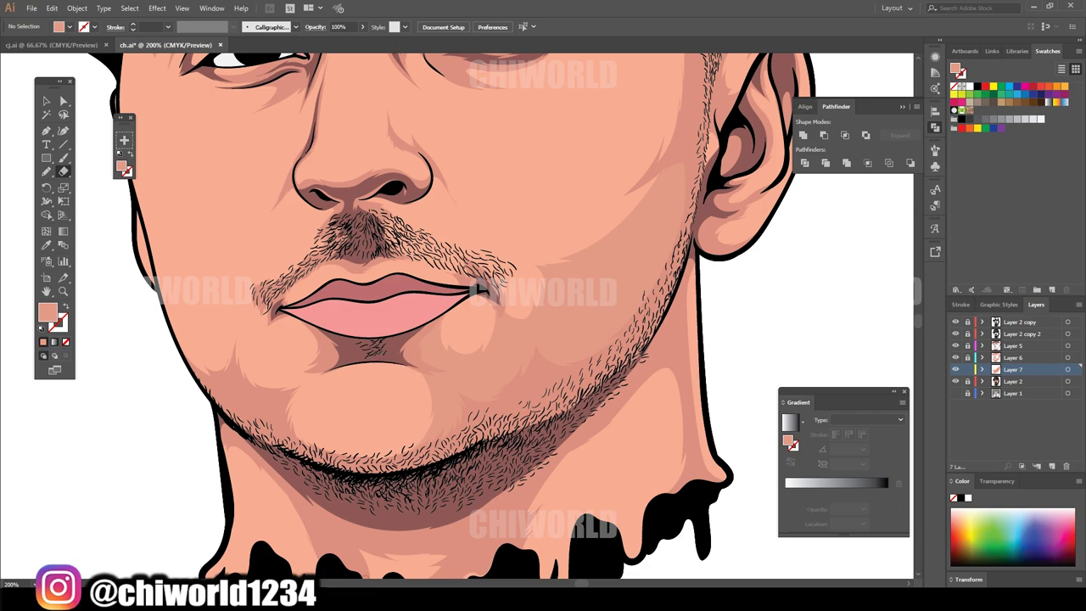
- Select the chin highlight and make initial colour-balance tweaks to its yellow, magenta and black
{"action": "key", "text": "v"}
{"action": "left_click", "coordinate": [52, 8]}
{"action": "mouse_move", "coordinate": [140, 207]}
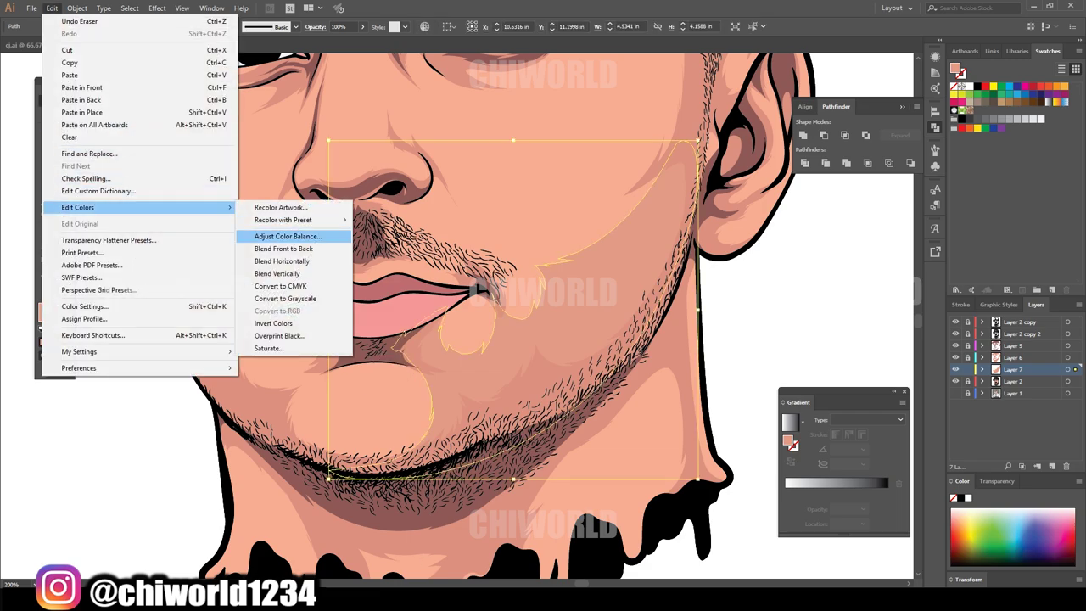
{"action": "left_click", "coordinate": [280, 237]}
{"action": "left_click", "coordinate": [178, 101]}
{"action": "type", "text": "5"}
{"action": "key", "text": "Down"}
{"action": "key", "text": "Down"}
{"action": "key", "text": "Down"}
{"action": "key", "text": "shift+Tab"}
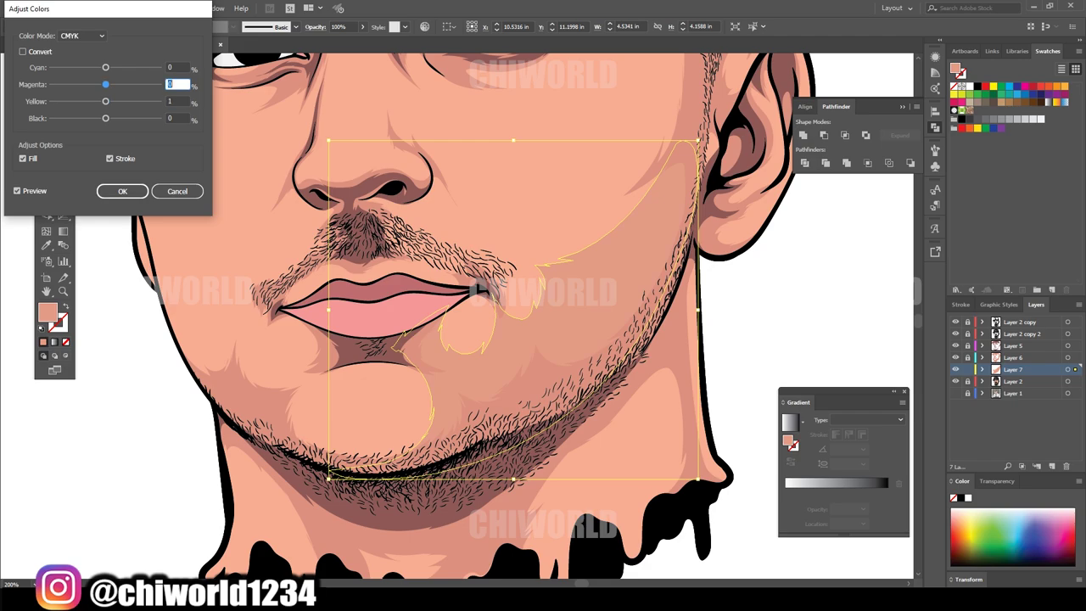
{"action": "key", "text": "Down"}
{"action": "key", "text": "Down"}
{"action": "key", "text": "Tab"}
{"action": "key", "text": "Tab"}
{"action": "type", "text": "5"}
{"action": "key", "text": "shift+Down"}
{"action": "key", "text": "shift+Tab"}
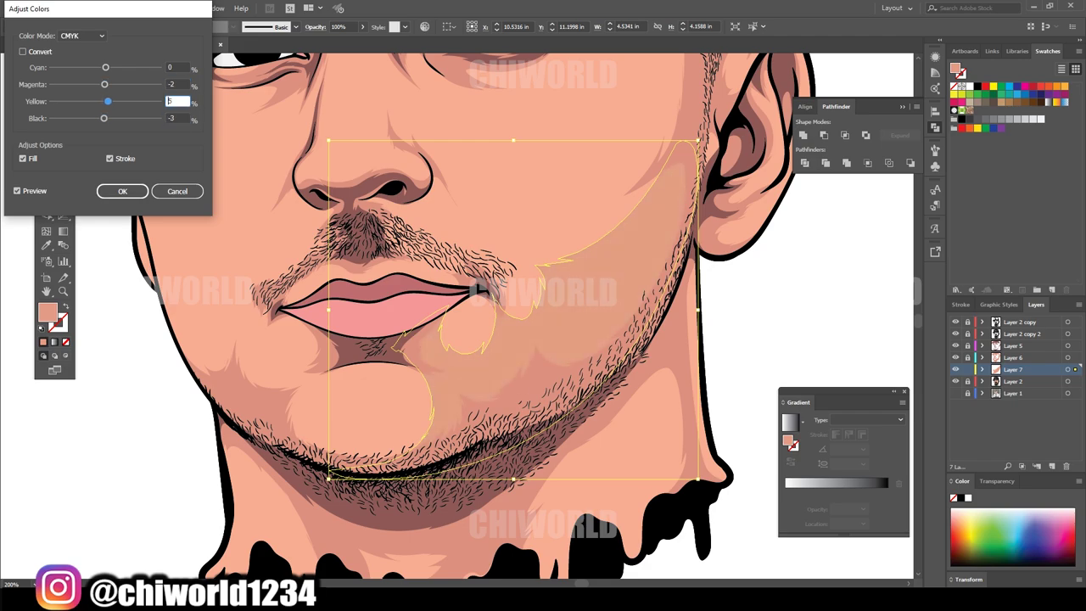
{"action": "key", "text": "Down"}
{"action": "key", "text": "Down"}
{"action": "key", "text": "Down"}
{"action": "key", "text": "Up"}
{"action": "key", "text": "Up"}
{"action": "key", "text": "shift+Tab"}
{"action": "key", "text": "Up"}
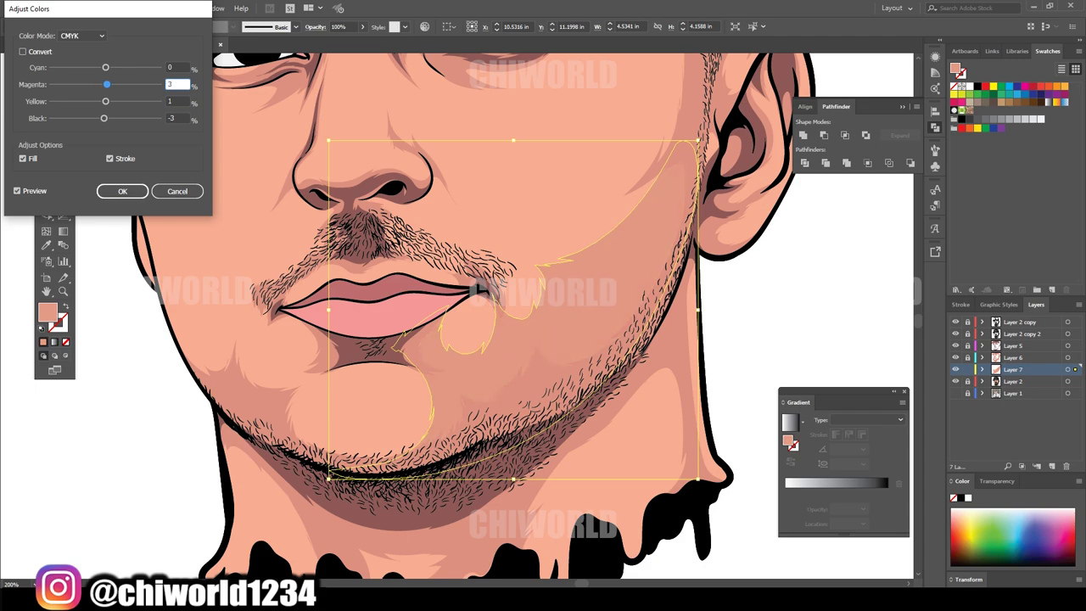
- Refine the highlight's balance to Cyan -7, Yellow -3, Black -10 with Magenta at 0
{"action": "key", "text": "shift+Tab"}
{"action": "key", "text": "Down"}
{"action": "key", "text": "Down"}
{"action": "key", "text": "Down"}
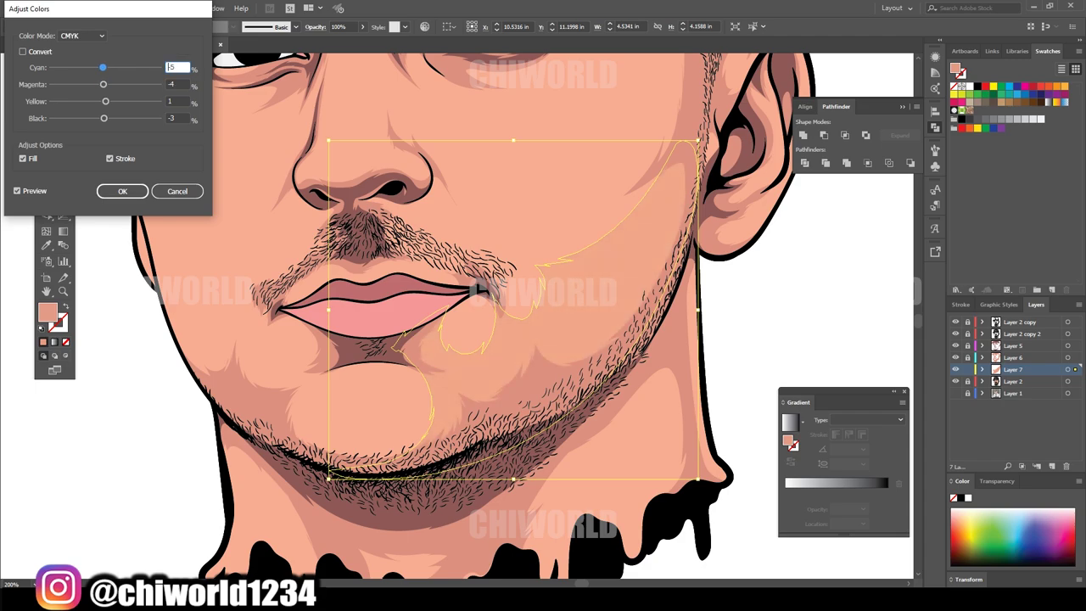
{"action": "key", "text": "Tab"}
{"action": "key", "text": "Tab"}
{"action": "key", "text": "Up"}
{"action": "key", "text": "Up"}
{"action": "key", "text": "shift+Tab"}
{"action": "key", "text": "Up"}
{"action": "key", "text": "Up"}
{"action": "key", "text": "Up"}
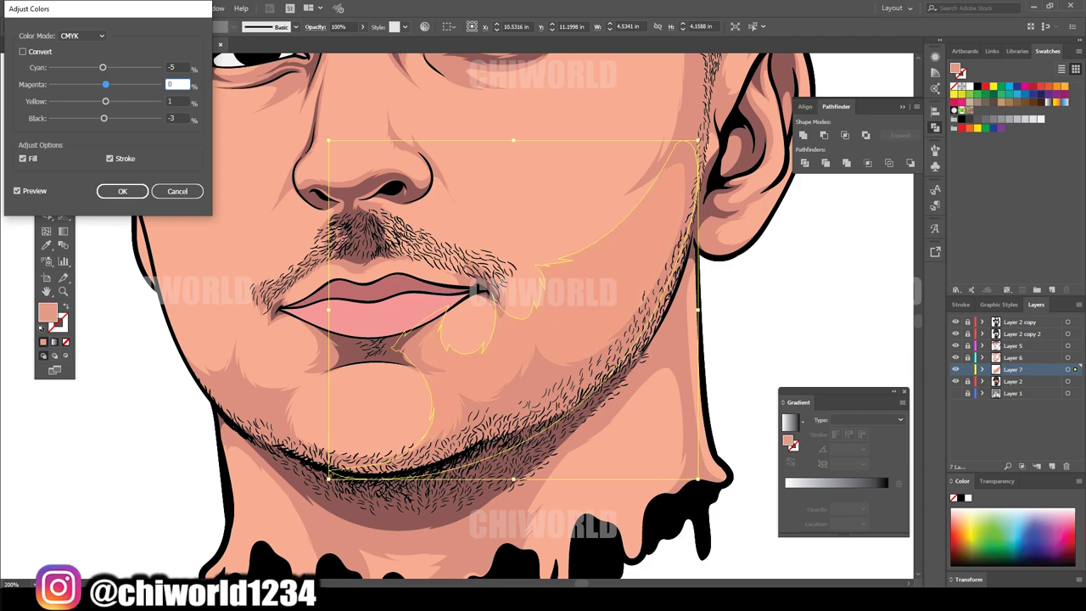
{"action": "key", "text": "Down"}
{"action": "key", "text": "Down"}
{"action": "key", "text": "Down"}
{"action": "key", "text": "Tab"}
{"action": "key", "text": "Down"}
{"action": "key", "text": "Down"}
{"action": "key", "text": "Down"}
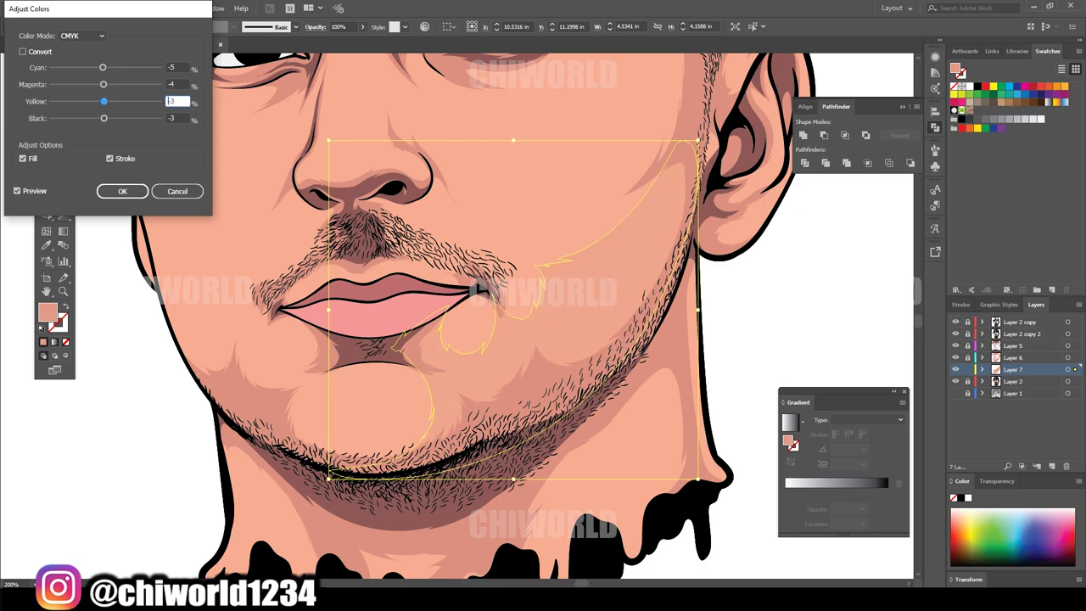
{"action": "key", "text": "Tab"}
{"action": "key", "text": "Up"}
{"action": "key", "text": "Up"}
{"action": "key", "text": "Up"}
{"action": "key", "text": "Down"}
{"action": "key", "text": "Down"}
{"action": "key", "text": "Down"}
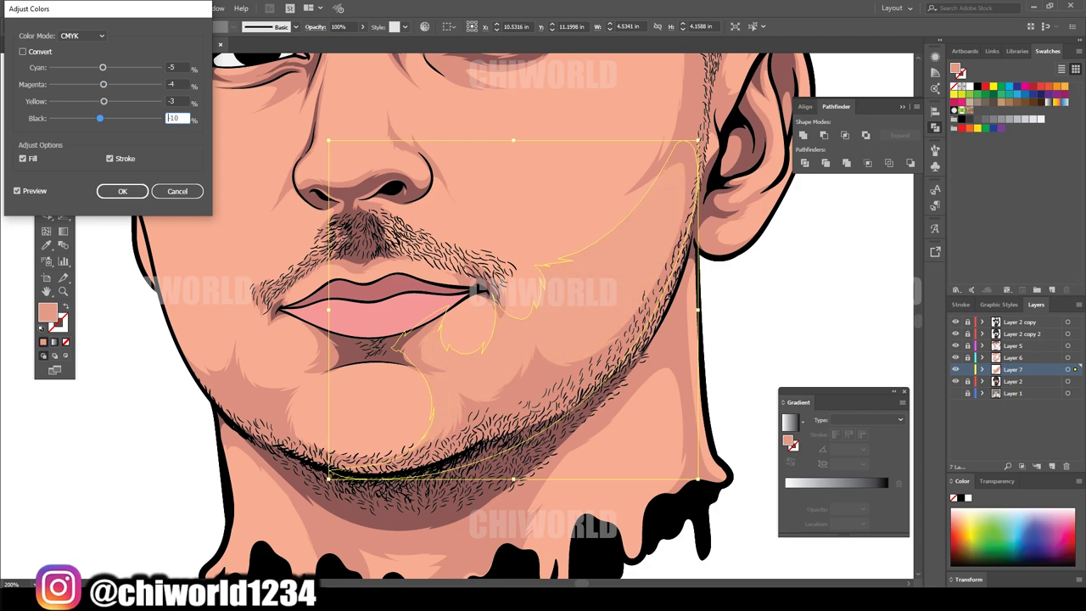
{"action": "key", "text": "shift+Tab"}
{"action": "key", "text": "shift+Tab"}
{"action": "key", "text": "shift+Tab"}
{"action": "key", "text": "Down"}
{"action": "key", "text": "Down"}
{"action": "key", "text": "Tab"}
{"action": "key", "text": "Up"}
{"action": "key", "text": "Up"}
{"action": "key", "text": "Up"}
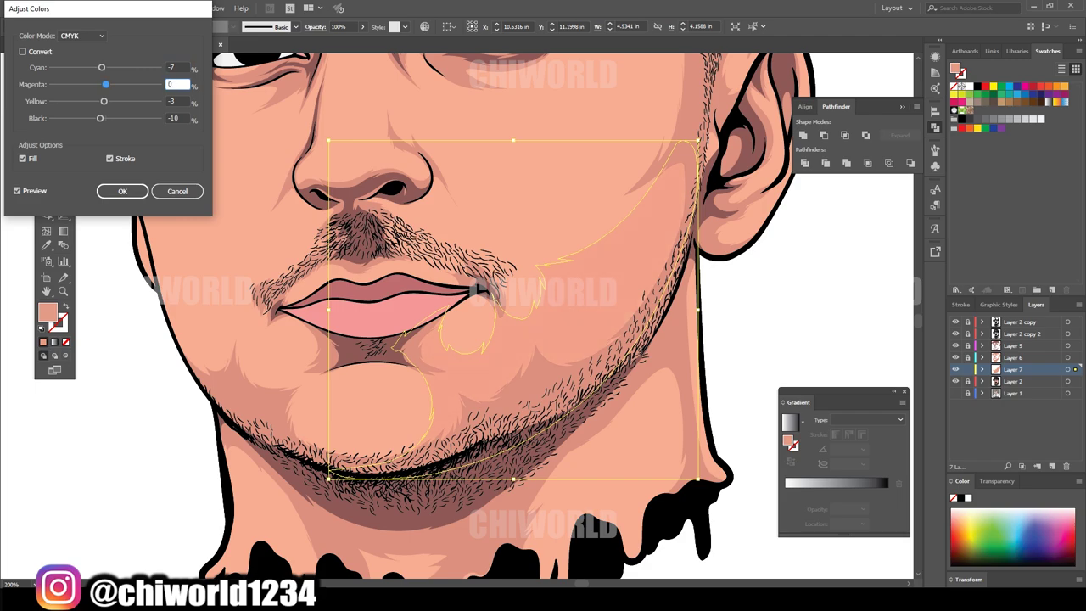
{"action": "key", "text": "Tab"}
{"action": "key", "text": "Up"}
{"action": "key", "text": "Up"}
{"action": "key", "text": "Up"}
- Apply the highlight colour change, then pencil shading from chin to lip corner and along the nose
{"action": "left_click", "coordinate": [123, 191]}
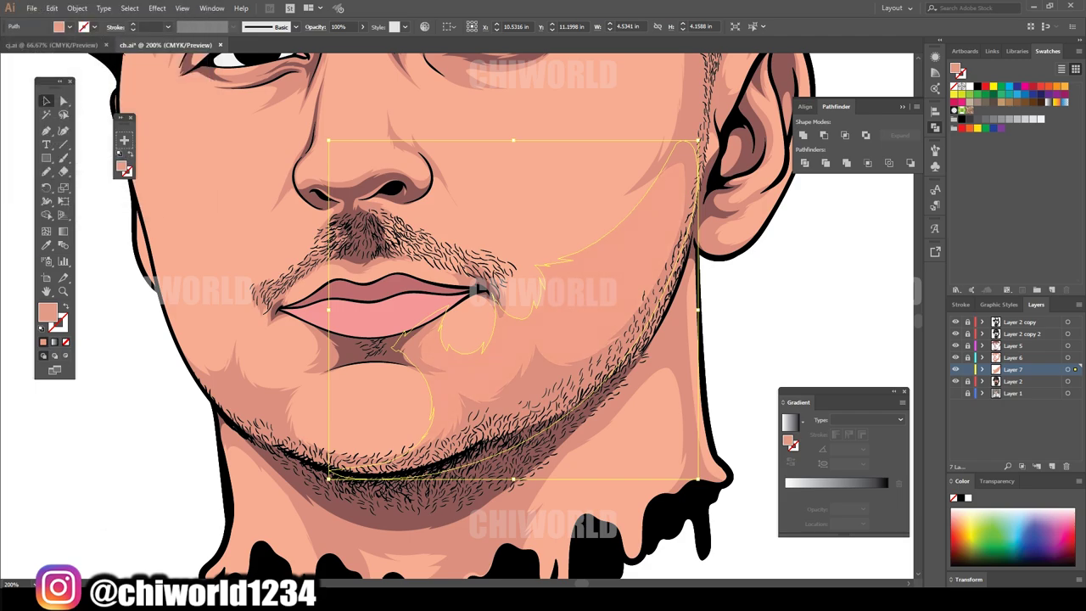
{"action": "key", "text": "ctrl+plus"}
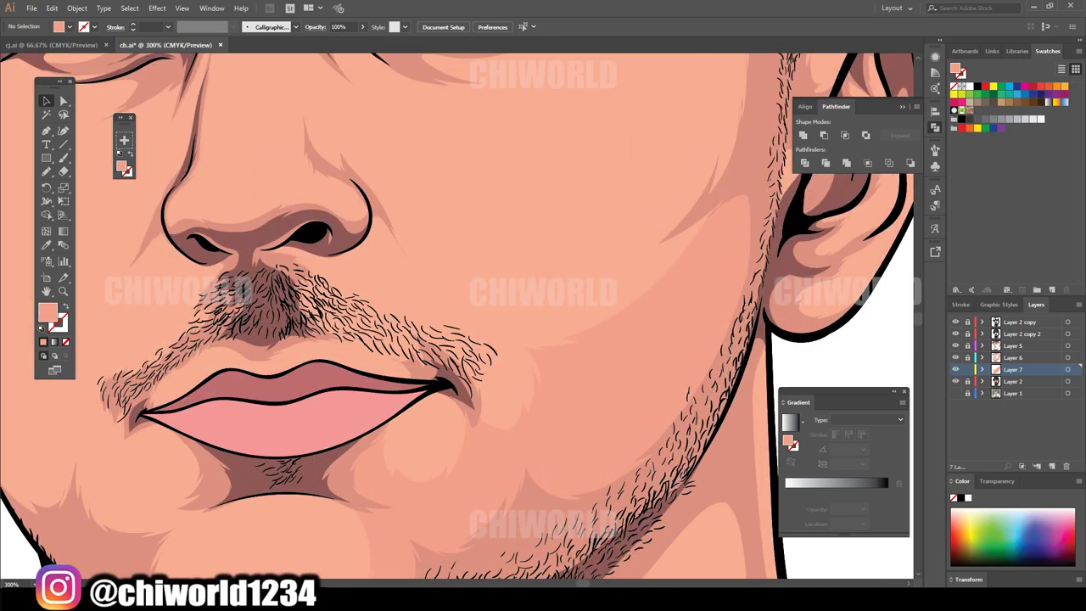
{"action": "key", "text": "i"}
{"action": "key", "text": "n"}
{"action": "mouse_move", "coordinate": [465, 456]}
{"action": "left_mouse_down"}
{"action": "mouse_move", "coordinate": [388, 392]}
{"action": "mouse_move", "coordinate": [295, 249]}
{"action": "left_mouse_up"}
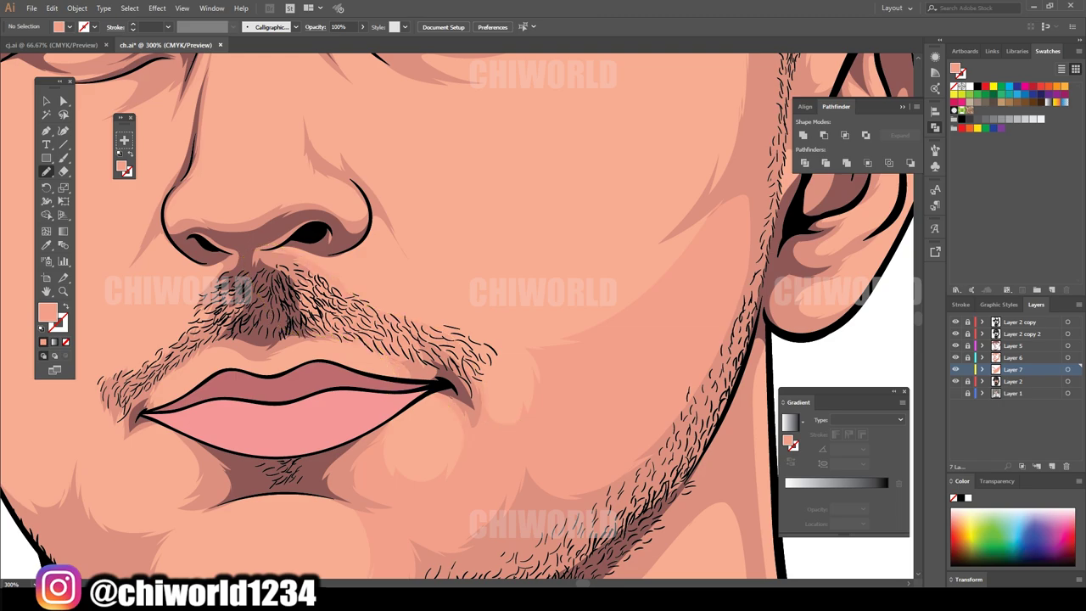
{"action": "scroll", "coordinate": [458, 233], "scroll_direction": "up", "scroll_amount": 1}
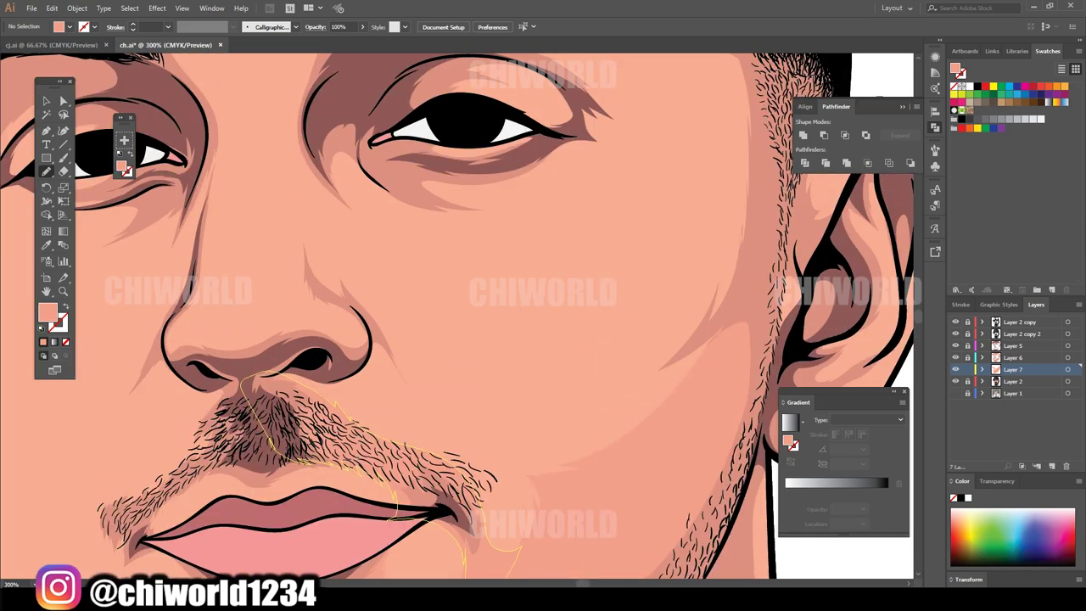
{"action": "left_click_drag", "start_coordinate": [347, 322], "coordinate": [362, 378]}
{"action": "mouse_move", "coordinate": [297, 293]}
{"action": "left_mouse_down"}
{"action": "mouse_move", "coordinate": [295, 234]}
{"action": "mouse_move", "coordinate": [330, 272]}
{"action": "mouse_move", "coordinate": [307, 148]}
{"action": "mouse_move", "coordinate": [382, 246]}
{"action": "left_mouse_up"}
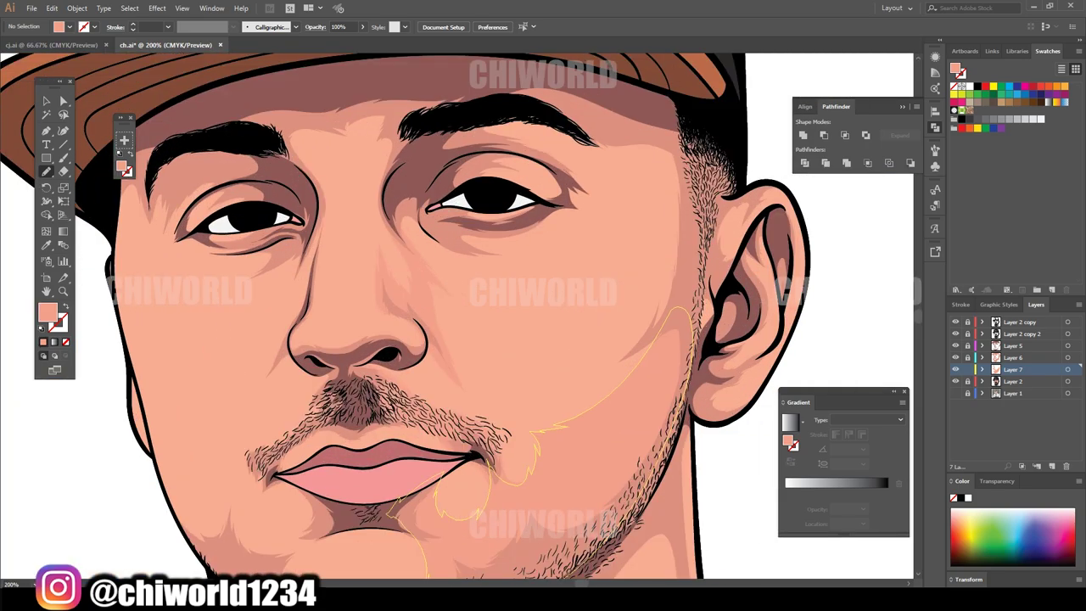
- Draw shading shapes under both eyes and left of the nose bridge
{"action": "left_click_drag", "start_coordinate": [469, 261], "coordinate": [540, 250]}
{"action": "left_click_drag", "start_coordinate": [533, 203], "coordinate": [466, 201]}
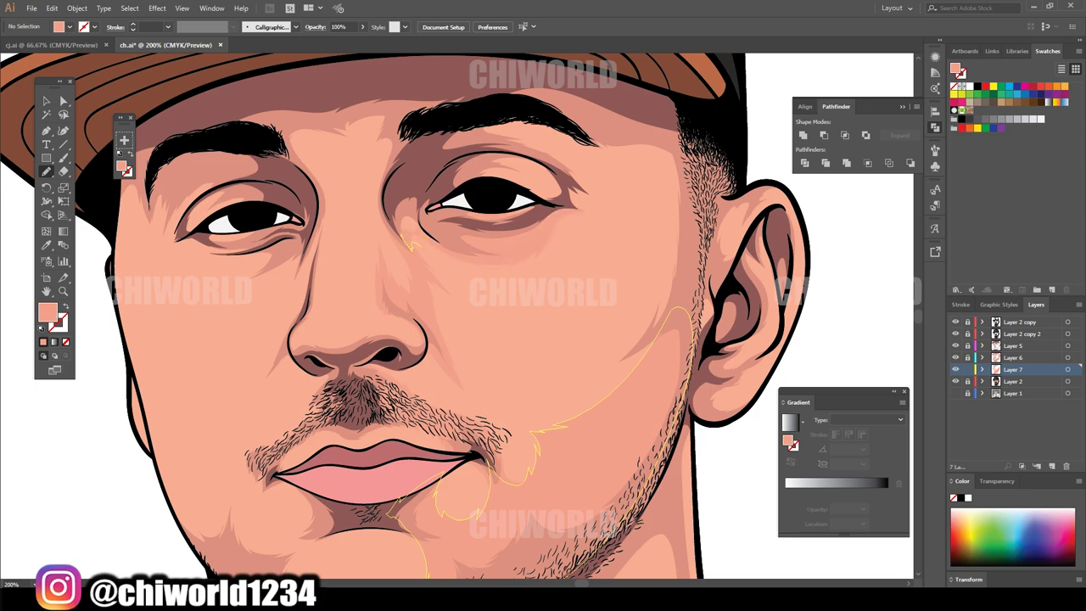
{"action": "mouse_move", "coordinate": [299, 228]}
{"action": "left_mouse_down"}
{"action": "mouse_move", "coordinate": [219, 288]}
{"action": "mouse_move", "coordinate": [183, 241]}
{"action": "left_mouse_up"}
{"action": "left_click_drag", "start_coordinate": [167, 197], "coordinate": [190, 240]}
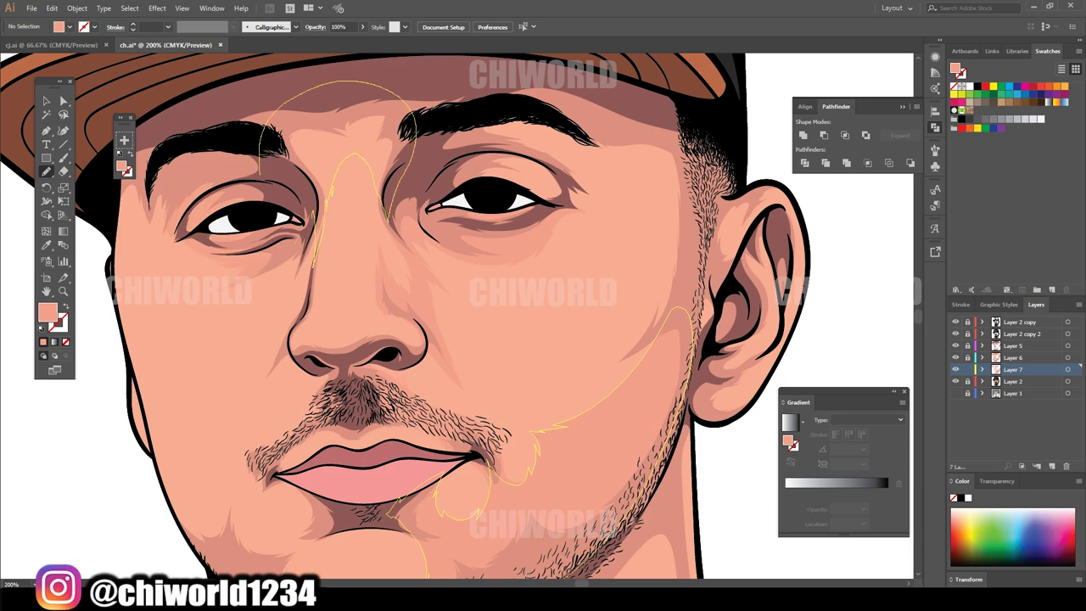
{"action": "left_click_drag", "start_coordinate": [316, 212], "coordinate": [386, 223]}
{"action": "left_click_drag", "start_coordinate": [480, 205], "coordinate": [563, 209]}
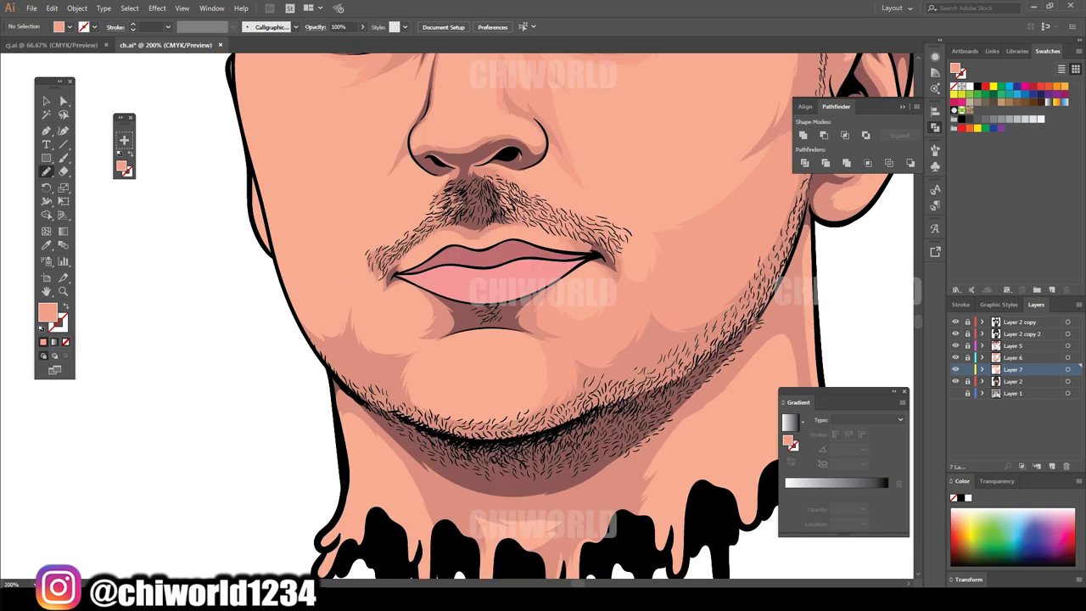
- Add shading around the chin, across the cheek, over the neck drips and beside the nose
{"action": "mouse_move", "coordinate": [529, 397]}
{"action": "left_mouse_down"}
{"action": "mouse_move", "coordinate": [429, 389]}
{"action": "mouse_move", "coordinate": [458, 328]}
{"action": "left_mouse_up"}
{"action": "mouse_move", "coordinate": [428, 290]}
{"action": "left_mouse_down"}
{"action": "mouse_move", "coordinate": [384, 322]}
{"action": "mouse_move", "coordinate": [274, 248]}
{"action": "mouse_move", "coordinate": [283, 289]}
{"action": "mouse_move", "coordinate": [483, 437]}
{"action": "left_mouse_up"}
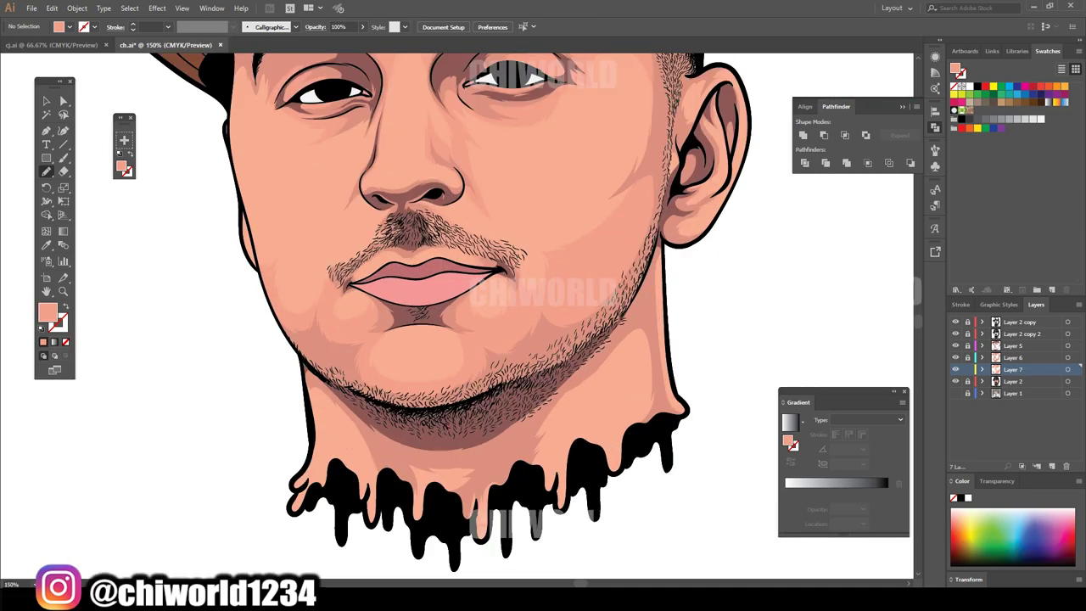
{"action": "mouse_move", "coordinate": [399, 459]}
{"action": "left_mouse_down"}
{"action": "mouse_move", "coordinate": [406, 507]}
{"action": "mouse_move", "coordinate": [468, 519]}
{"action": "mouse_move", "coordinate": [527, 490]}
{"action": "left_mouse_up"}
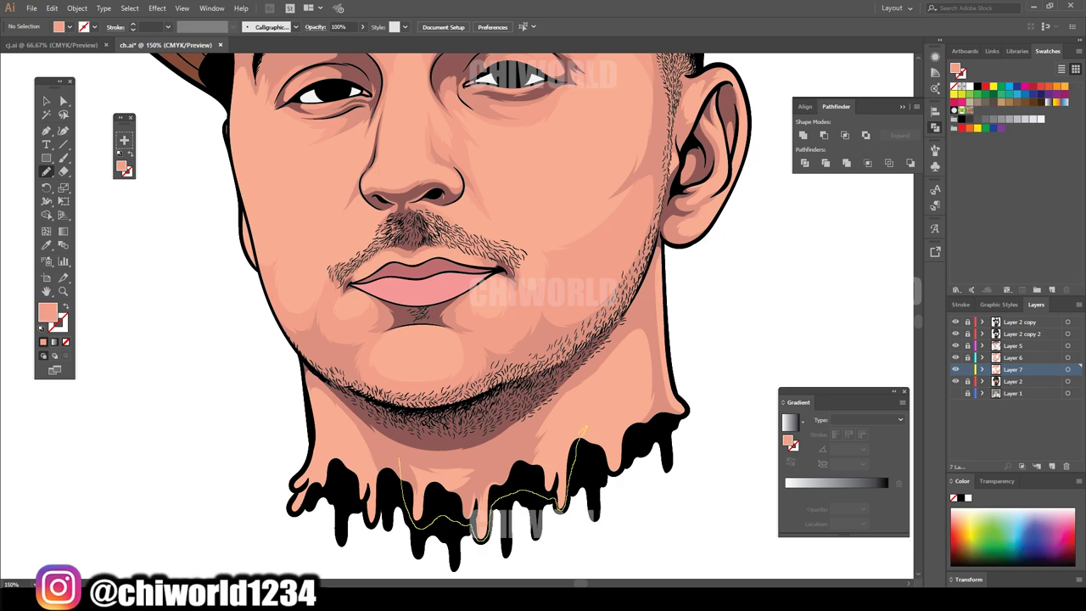
{"action": "mouse_move", "coordinate": [584, 429]}
{"action": "left_mouse_down"}
{"action": "mouse_move", "coordinate": [628, 323]}
{"action": "mouse_move", "coordinate": [454, 365]}
{"action": "left_mouse_up"}
{"action": "left_click_drag", "start_coordinate": [386, 443], "coordinate": [379, 507]}
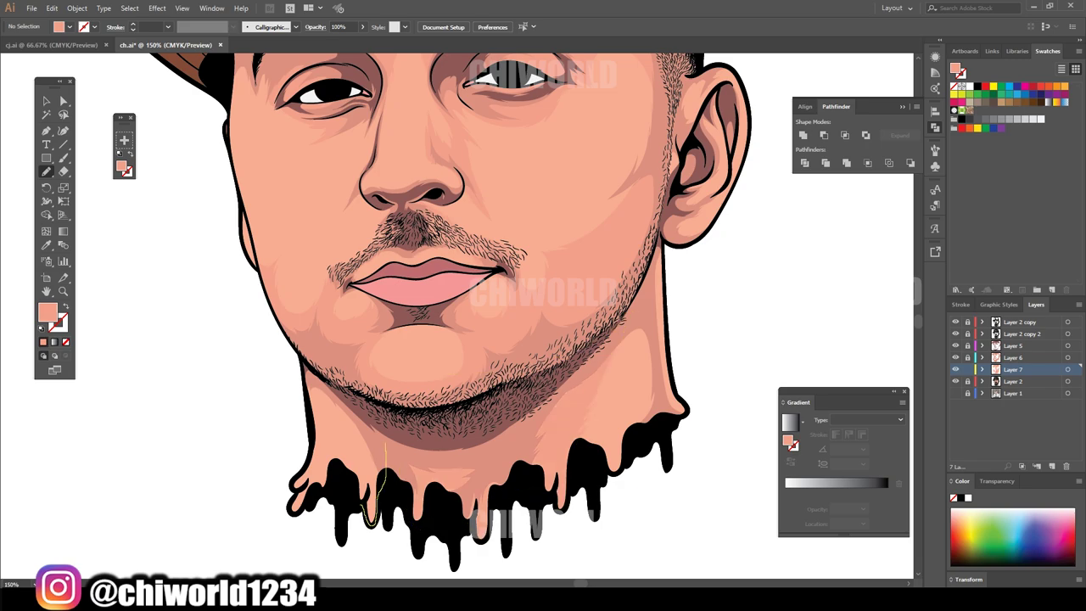
{"action": "key", "text": "ctrl+0"}
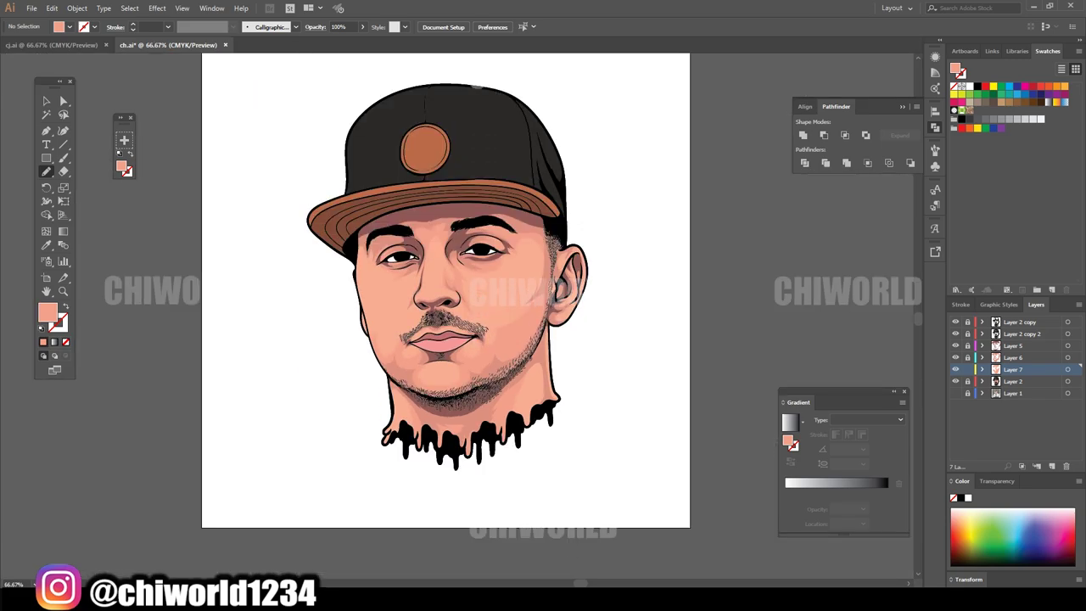
{"action": "key", "text": "ctrl+equal"}
{"action": "mouse_move", "coordinate": [465, 437]}
{"action": "left_mouse_down"}
{"action": "mouse_move", "coordinate": [442, 350]}
{"action": "mouse_move", "coordinate": [390, 289]}
{"action": "mouse_move", "coordinate": [481, 222]}
{"action": "mouse_move", "coordinate": [465, 330]}
{"action": "mouse_move", "coordinate": [509, 407]}
{"action": "left_mouse_up"}
- Outline shading up the right cheek to the temple and review the whole portrait
{"action": "key", "text": "ctrl+equal"}
{"action": "key", "text": "ctrl+equal"}
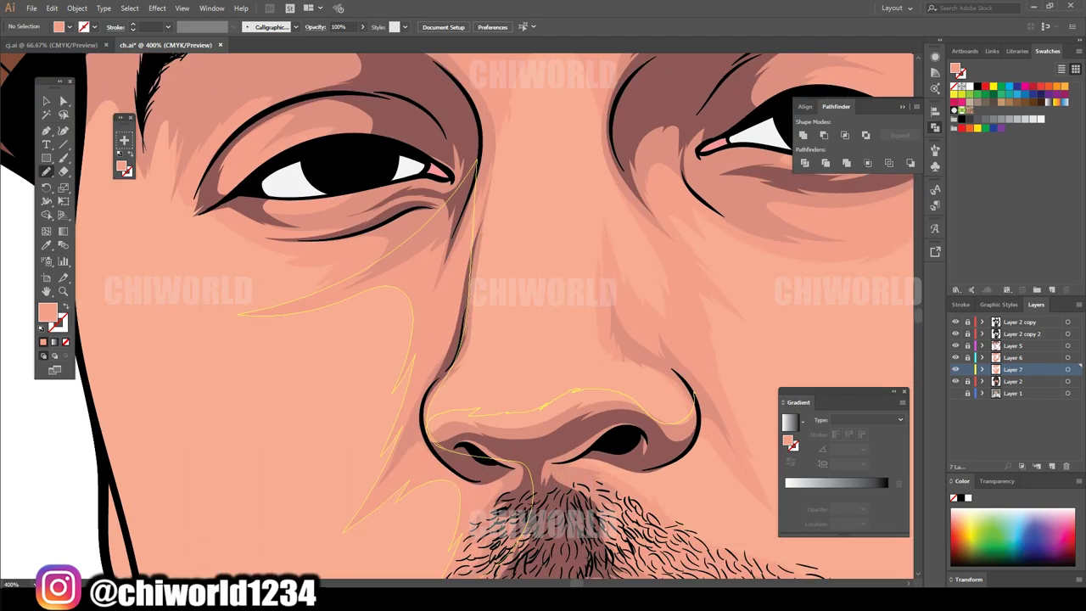
{"action": "key", "text": "ctrl+1"}
{"action": "key", "text": "ctrl+equal"}
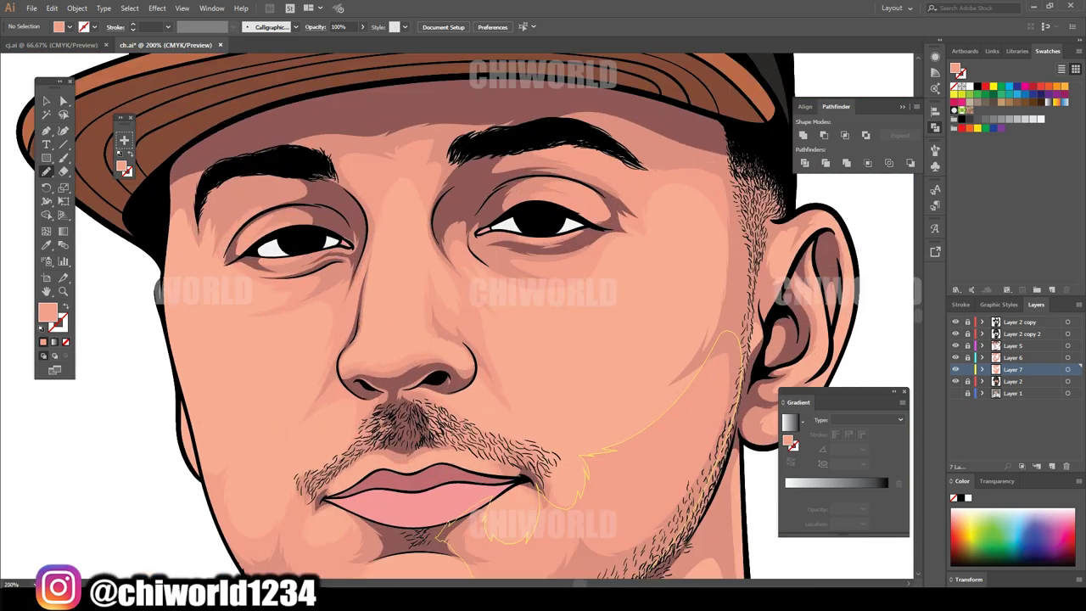
{"action": "left_click_drag", "start_coordinate": [632, 431], "coordinate": [734, 399]}
{"action": "key", "text": "ctrl+1"}
{"action": "scroll", "coordinate": [448, 308], "scroll_direction": "up", "scroll_amount": 3}
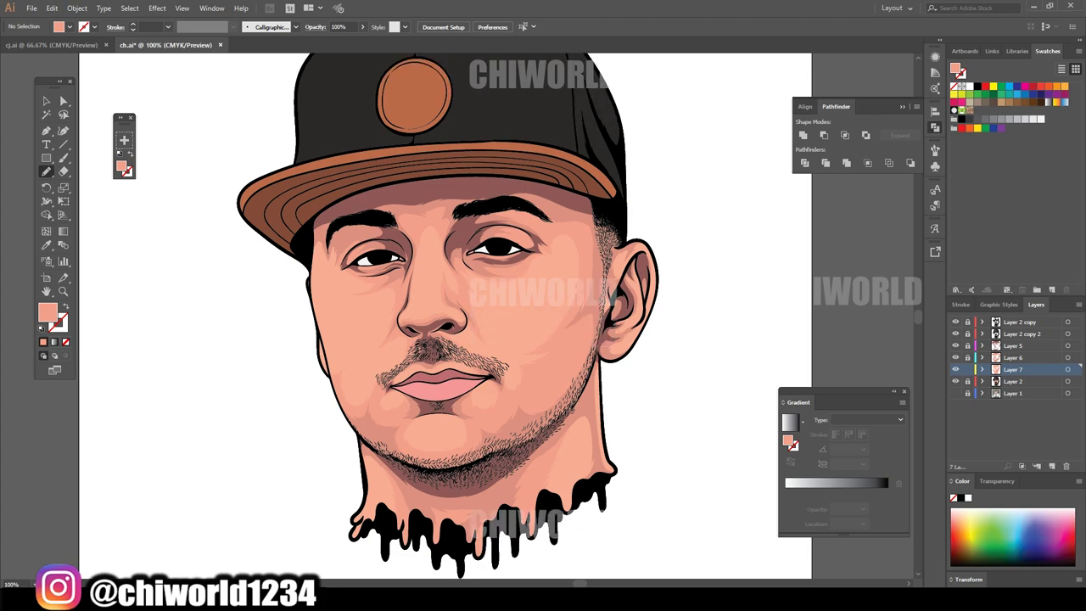
- Select all the face shading paths and set colour balance Magenta 3, Yellow 1
{"action": "key", "text": "v"}
{"action": "left_click_drag", "start_coordinate": [246, 146], "coordinate": [689, 574]}
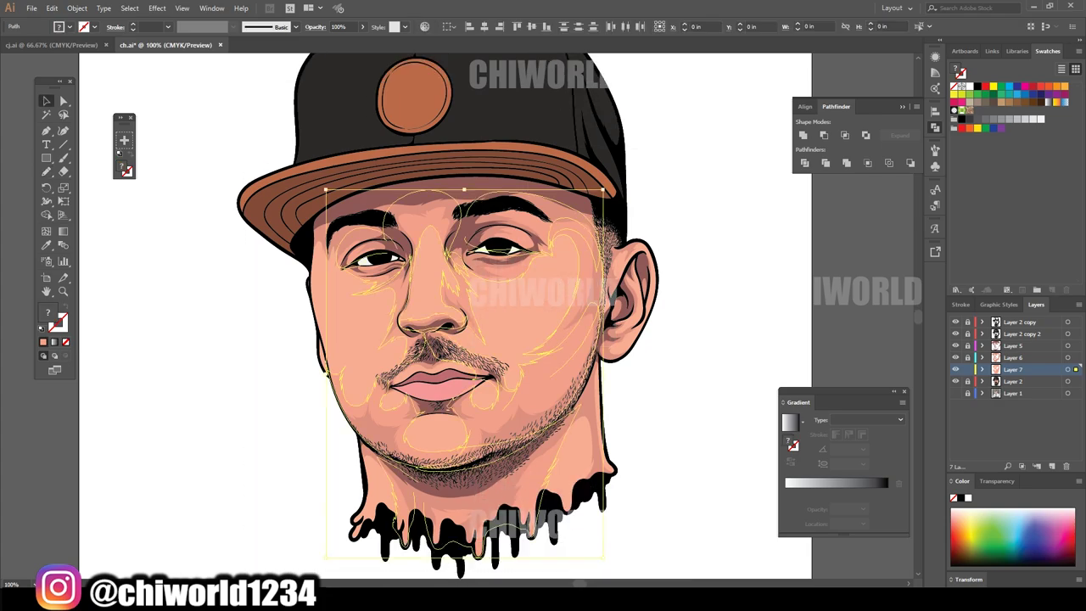
{"action": "key", "text": "ctrl+equal"}
{"action": "left_click", "coordinate": [52, 8]}
{"action": "left_click", "coordinate": [272, 236]}
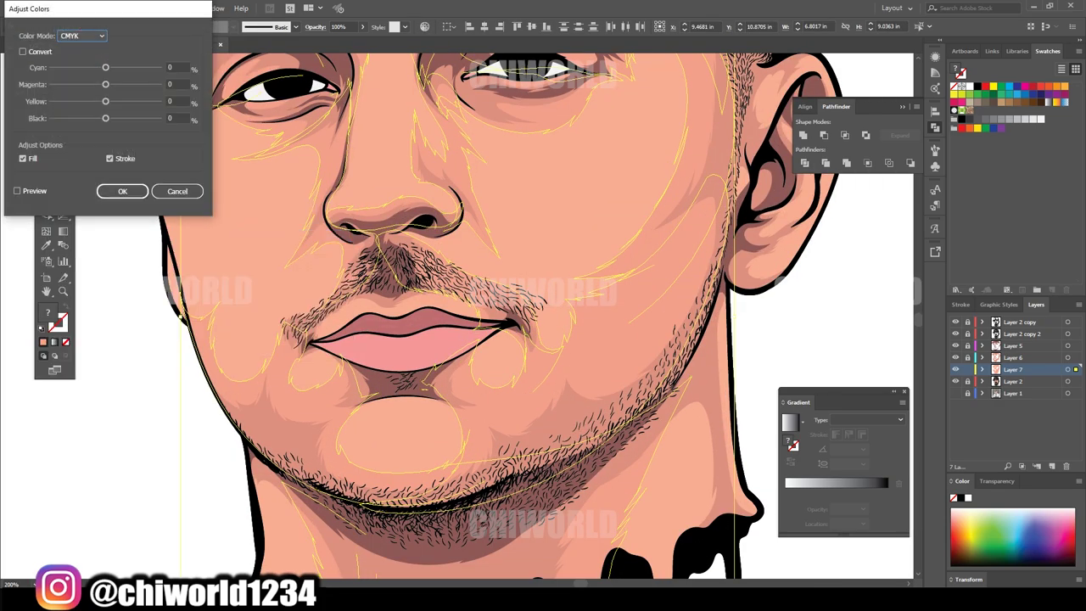
{"action": "left_click", "coordinate": [17, 191]}
{"action": "left_click", "coordinate": [176, 84]}
{"action": "type", "text": "3"}
{"action": "key", "text": "Tab"}
{"action": "type", "text": "1"}
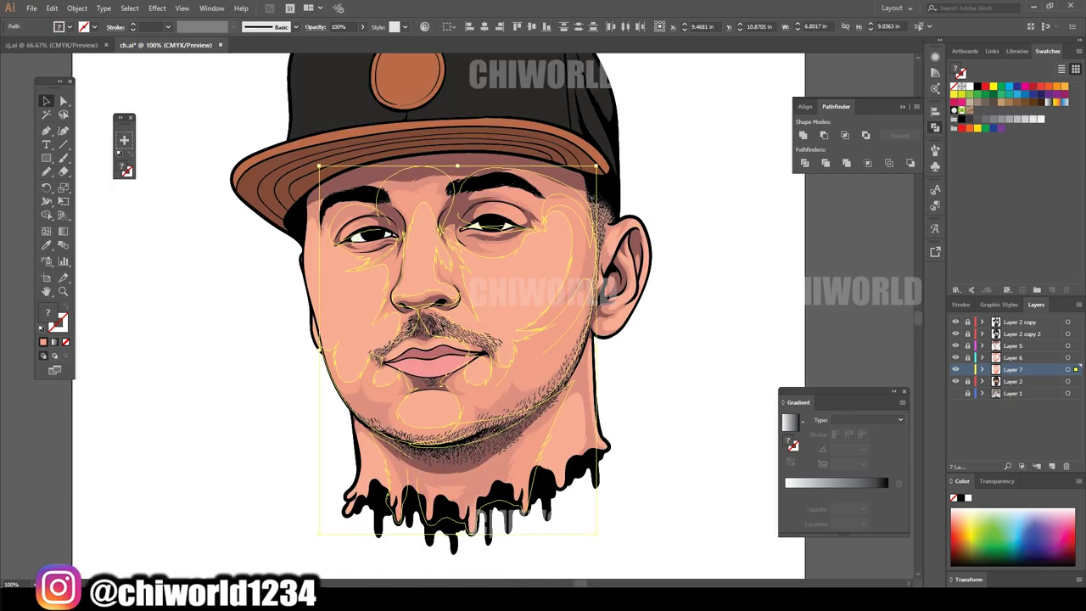
- Readjust the shading's colour balance with Yellow 3, apply it and deselect
{"action": "left_click", "coordinate": [52, 7]}
{"action": "left_click", "coordinate": [291, 235]}
{"action": "left_click", "coordinate": [105, 84]}
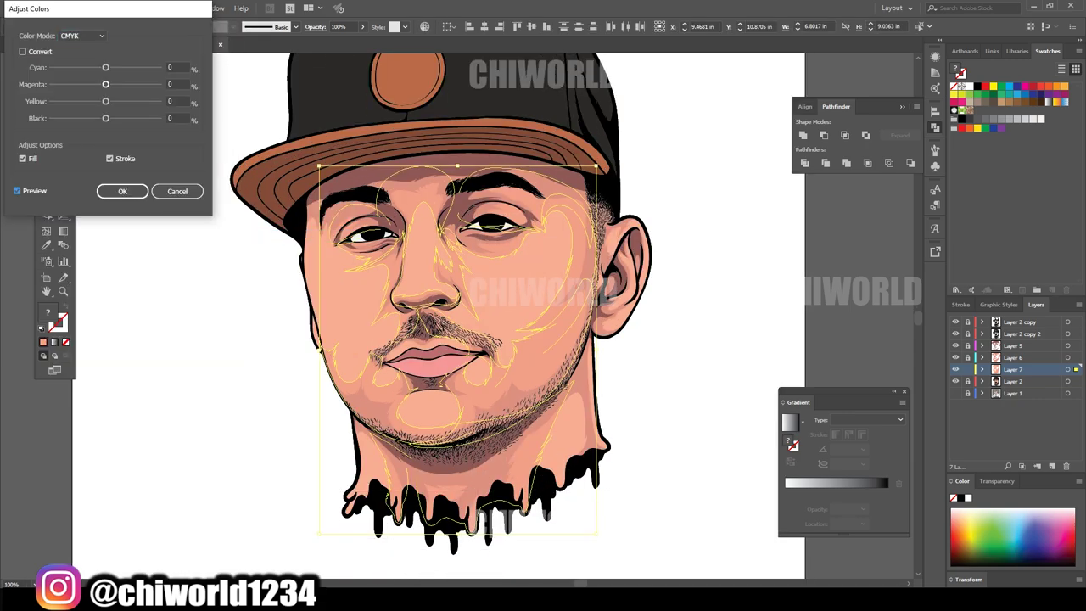
{"action": "key", "text": "Tab"}
{"action": "type", "text": "3"}
{"action": "key", "text": "Return"}
{"action": "key", "text": "ctrl+shift+a"}
{"action": "key", "text": "ctrl+0"}
{"action": "key", "text": "ctrl+1"}
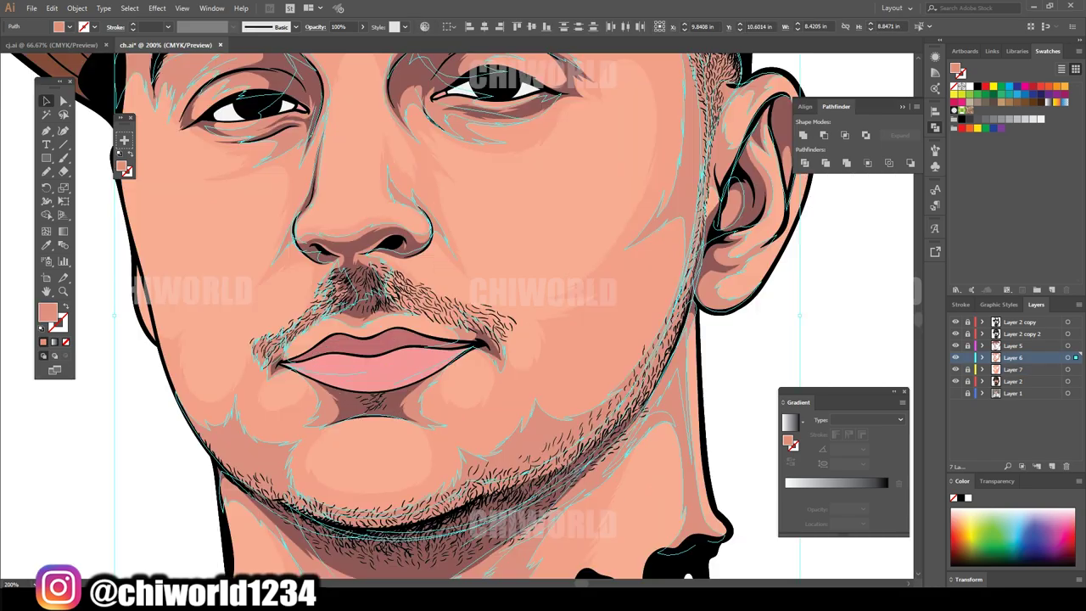
- Apply a colour balance of Yellow 1 to Layer 6's skin paths
{"action": "left_click", "coordinate": [52, 7]}
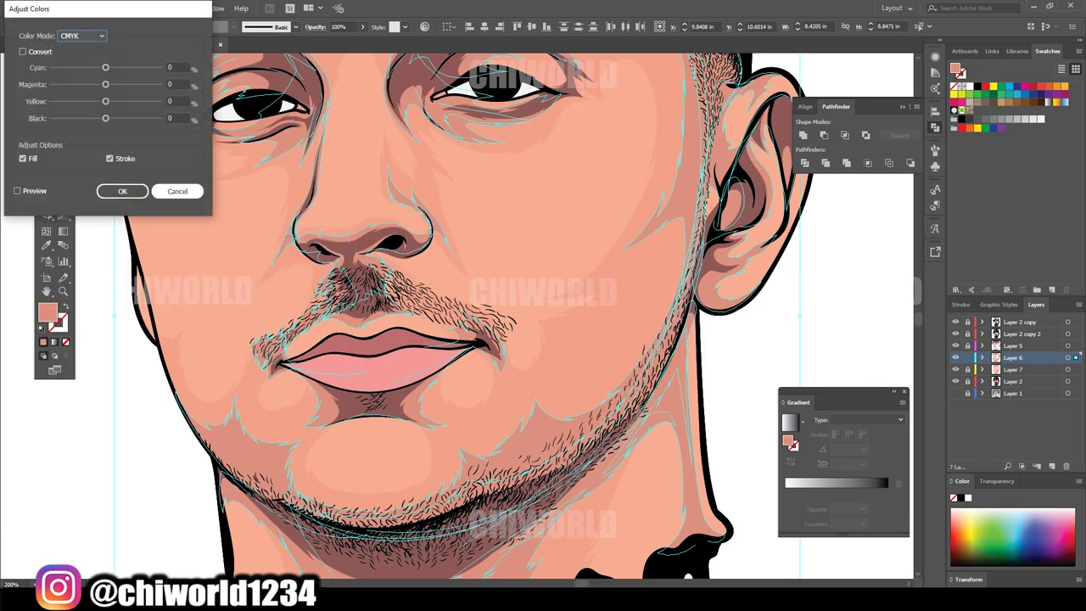
{"action": "left_click", "coordinate": [293, 236]}
{"action": "type", "text": "1"}
{"action": "type", "text": "2"}
{"action": "key", "text": "shift+Tab"}
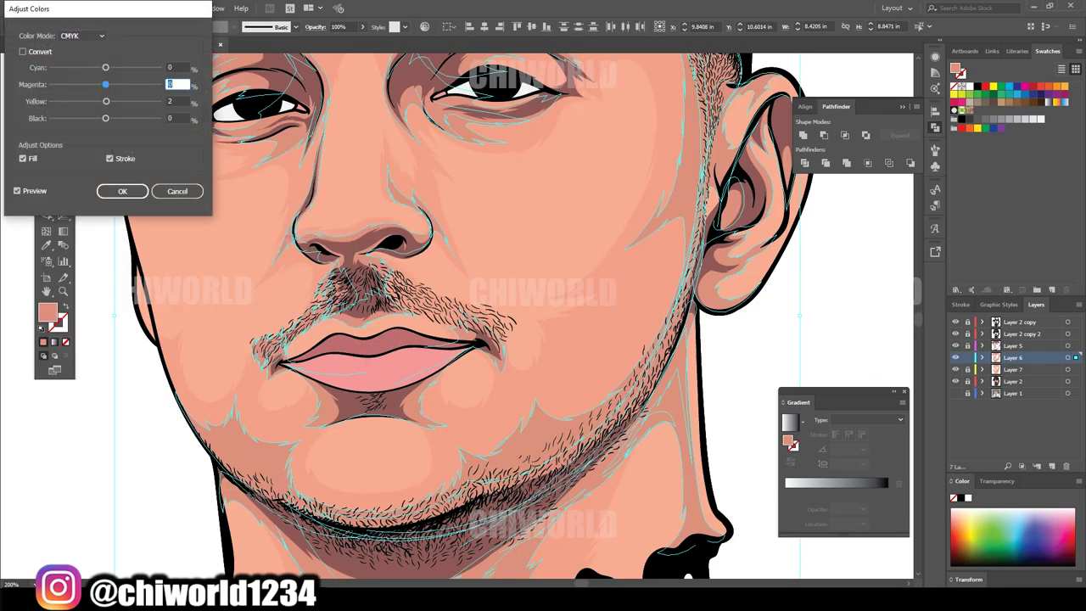
{"action": "key", "text": "Return"}
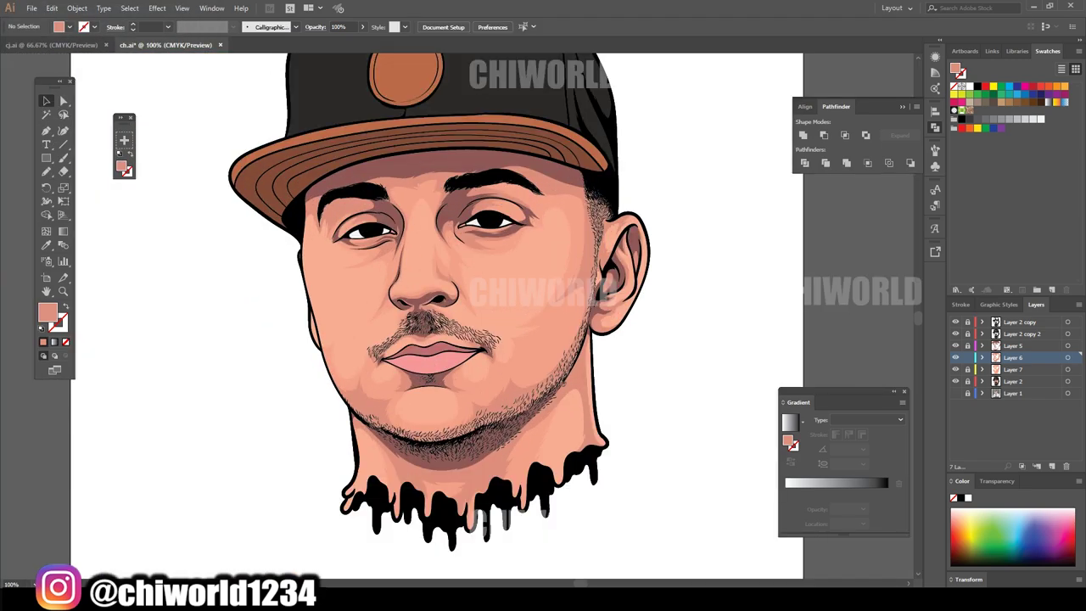
- Trim the hair path near the left jaw with the pencil
{"action": "scroll", "coordinate": [458, 395], "scroll_direction": "up", "scroll_amount": 2}
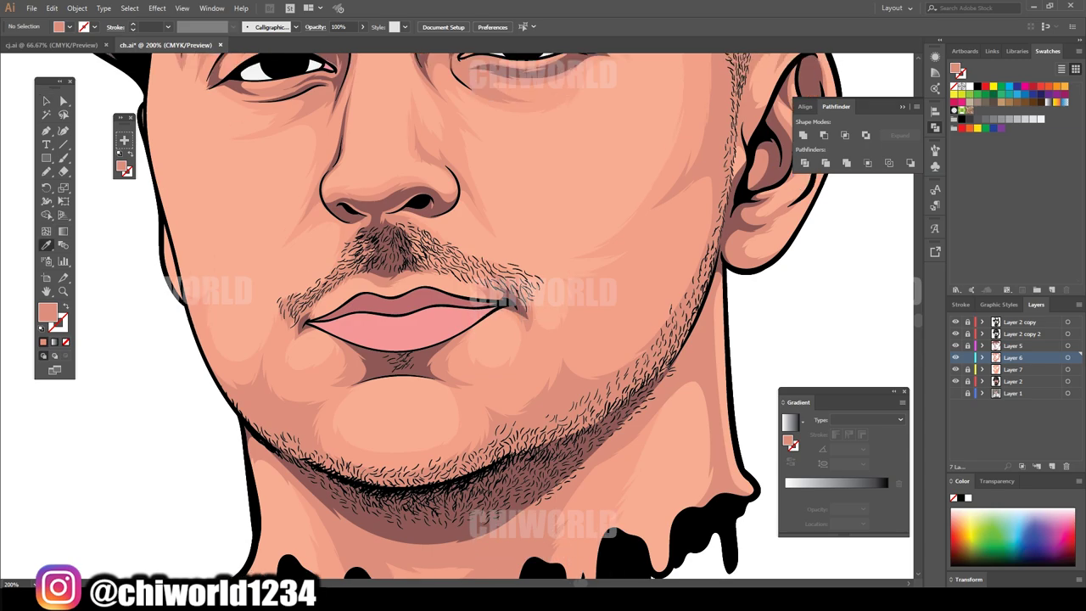
{"action": "key", "text": "n"}
{"action": "scroll", "coordinate": [390, 310], "scroll_direction": "down", "scroll_amount": 1}
{"action": "scroll", "coordinate": [390, 306], "scroll_direction": "down", "scroll_amount": 1}
{"action": "scroll", "coordinate": [378, 293], "scroll_direction": "down", "scroll_amount": 2}
{"action": "scroll", "coordinate": [332, 332], "scroll_direction": "up", "scroll_amount": 5}
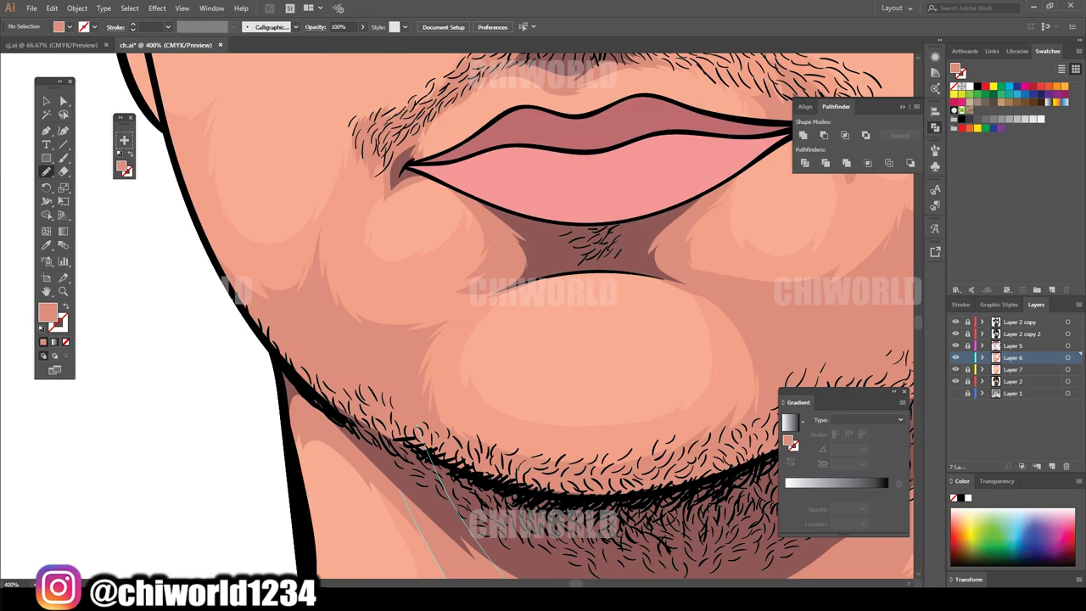
{"action": "scroll", "coordinate": [421, 390], "scroll_direction": "up", "scroll_amount": 1}
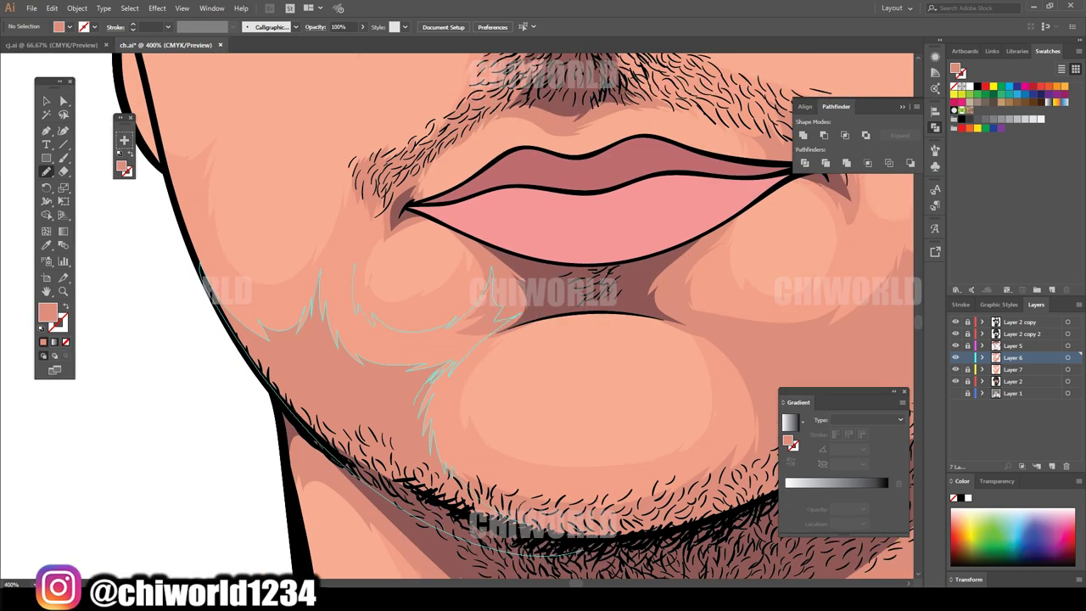
{"action": "left_click_drag", "start_coordinate": [338, 335], "coordinate": [450, 360]}
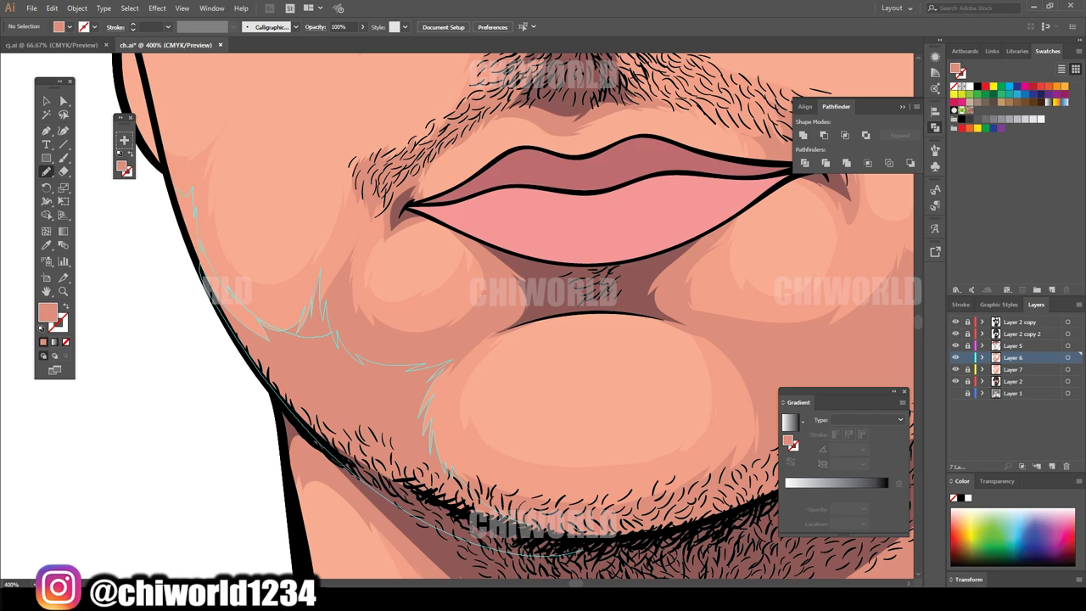
- Check the whole portrait at different zooms and add the empty Layer 8
{"action": "scroll", "coordinate": [447, 305], "scroll_direction": "down", "scroll_amount": 4}
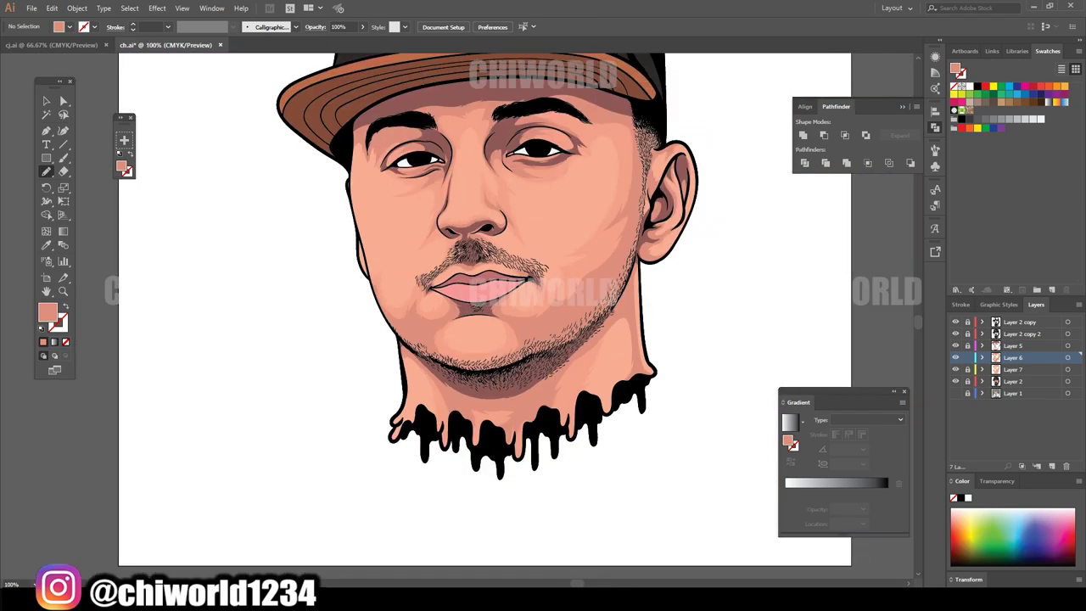
{"action": "scroll", "coordinate": [533, 370], "scroll_direction": "up", "scroll_amount": 2}
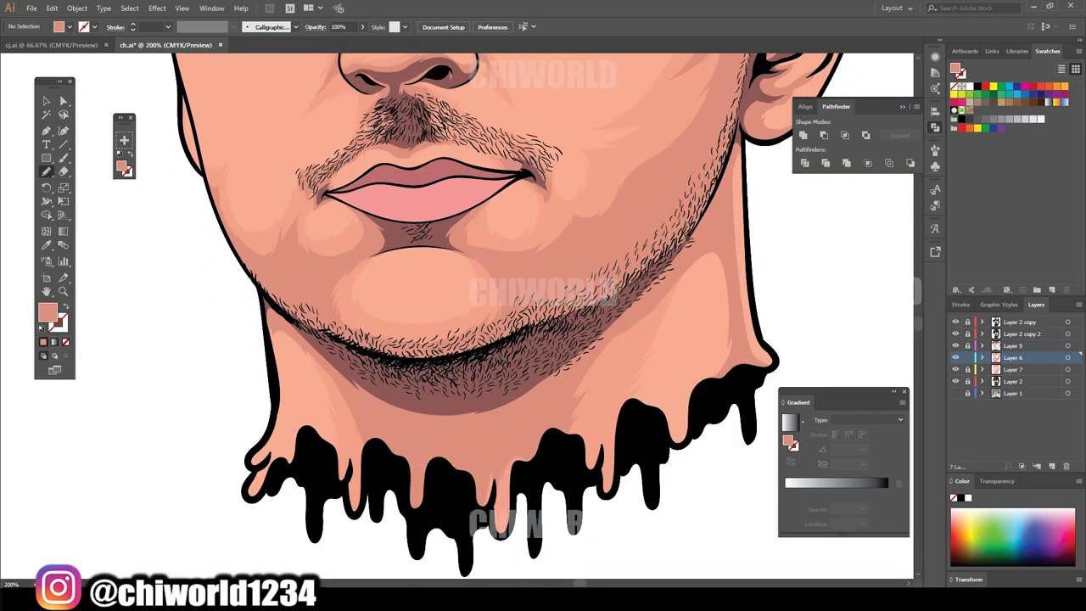
{"action": "scroll", "coordinate": [448, 314], "scroll_direction": "down", "scroll_amount": 2}
{"action": "scroll", "coordinate": [448, 314], "scroll_direction": "up", "scroll_amount": 2}
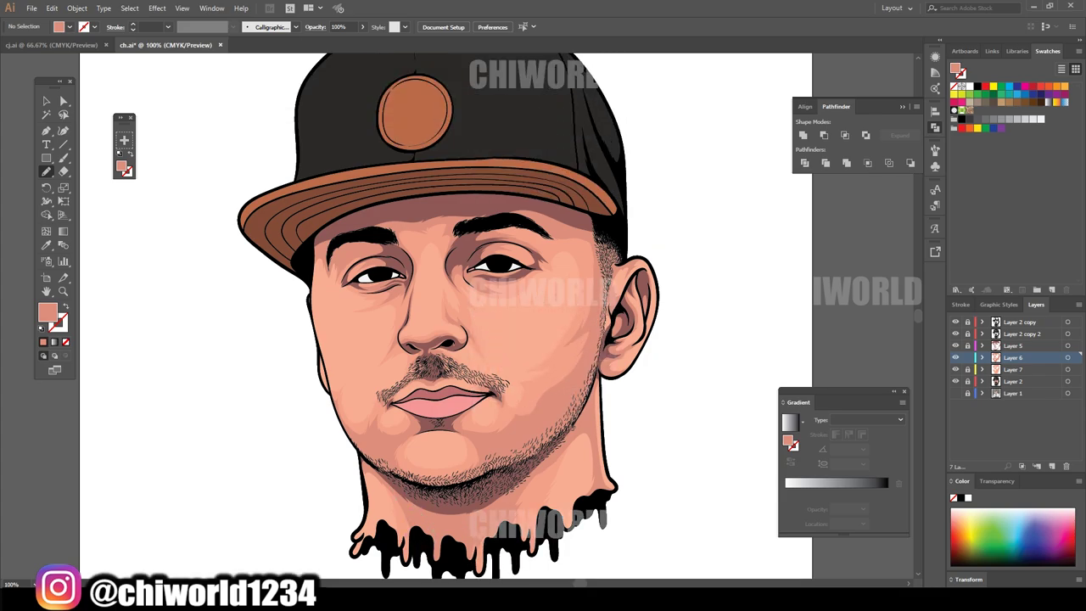
{"action": "scroll", "coordinate": [571, 408], "scroll_direction": "down", "scroll_amount": 1}
{"action": "scroll", "coordinate": [571, 408], "scroll_direction": "up", "scroll_amount": 2}
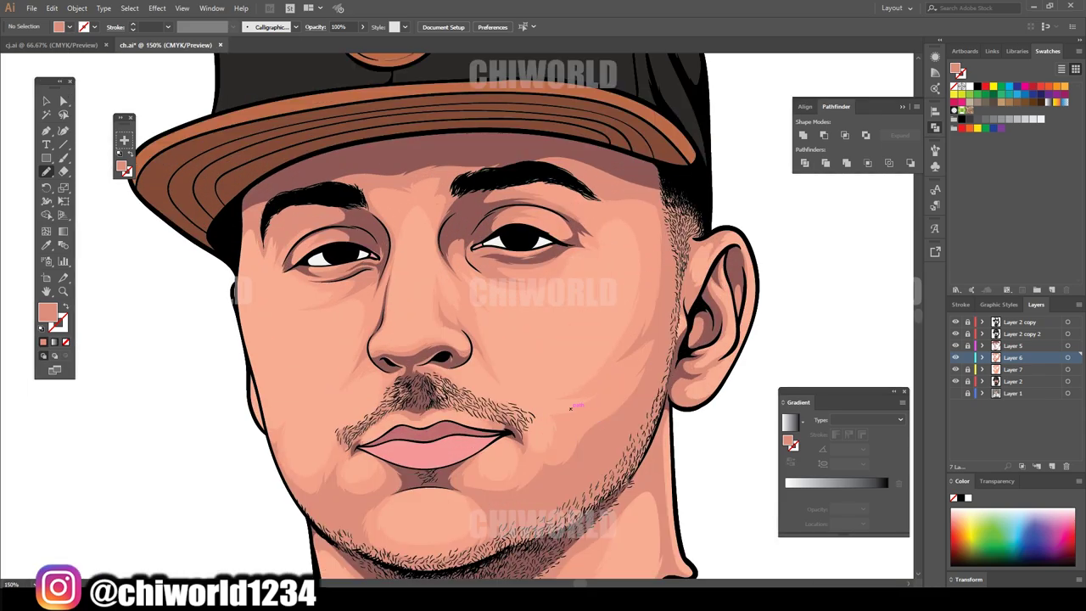
{"action": "key", "text": "ctrl+l"}
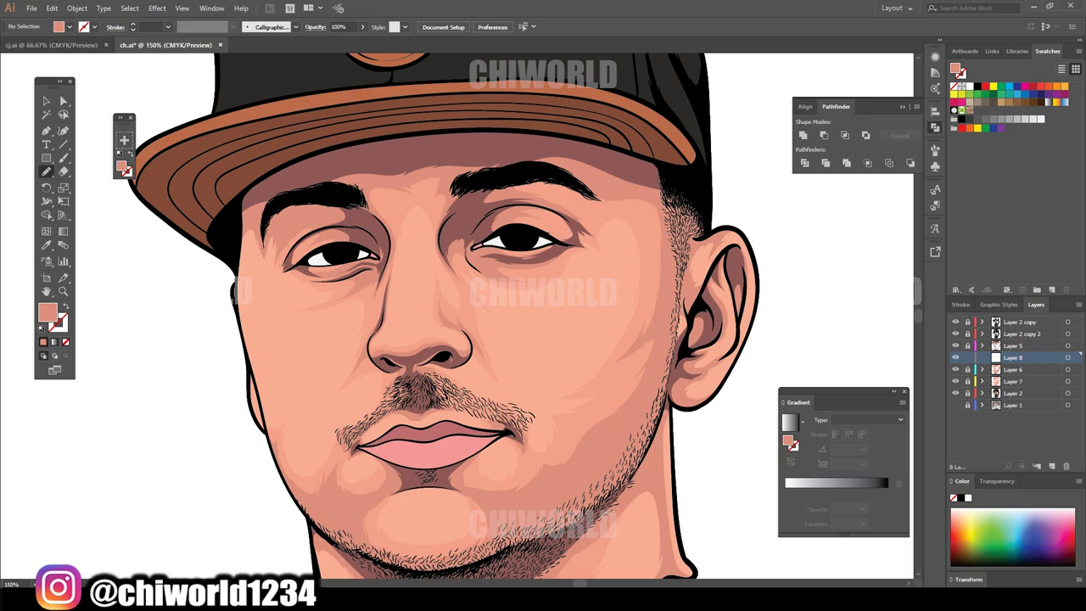
- Move Layer 8 below Layer 7 and sample a light skin tone as the fill
{"action": "left_click_drag", "start_coordinate": [1013, 357], "coordinate": [1013, 387]}
{"action": "scroll", "coordinate": [459, 342], "scroll_direction": "down", "scroll_amount": 1}
{"action": "scroll", "coordinate": [460, 343], "scroll_direction": "up", "scroll_amount": 1}
{"action": "key", "text": "i"}
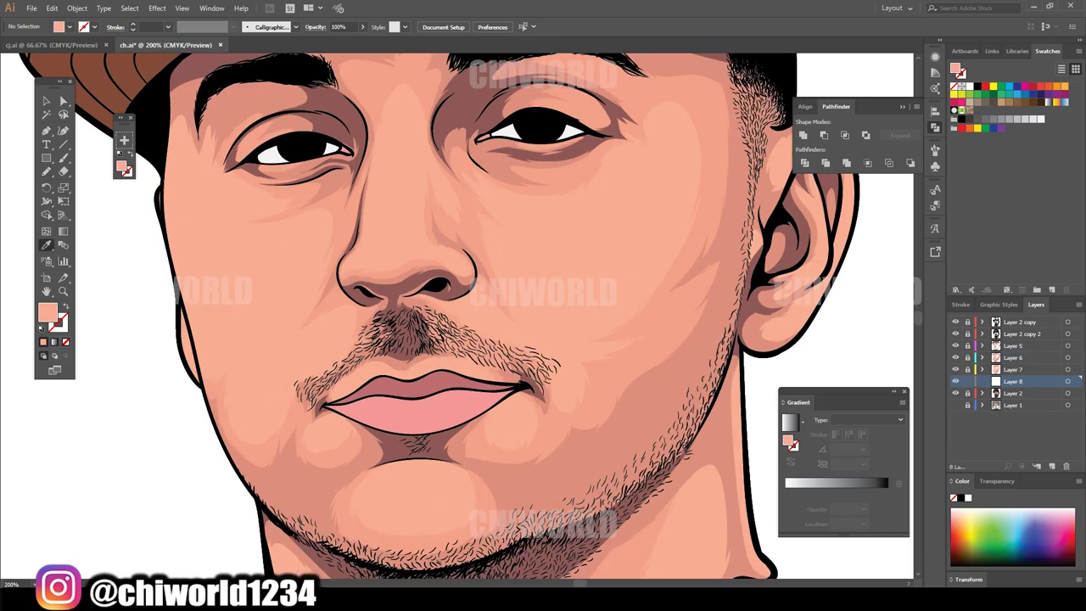
{"action": "double_click", "coordinate": [47, 313]}
{"action": "left_click", "coordinate": [282, 44]}
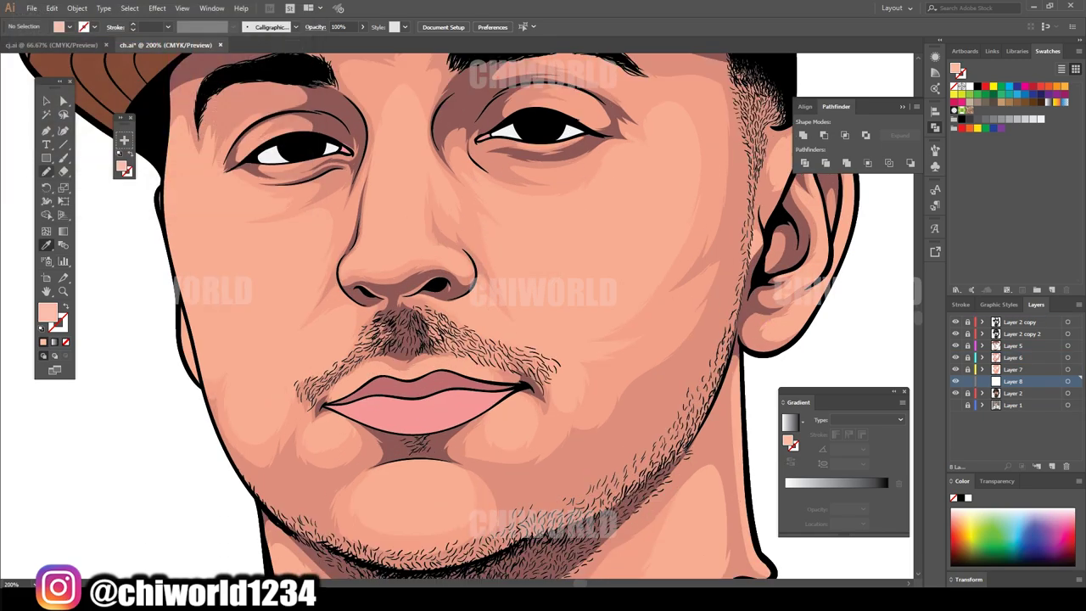
- Draw a light peach highlight shape on the nose bridge with the Pencil
{"action": "key", "text": "n"}
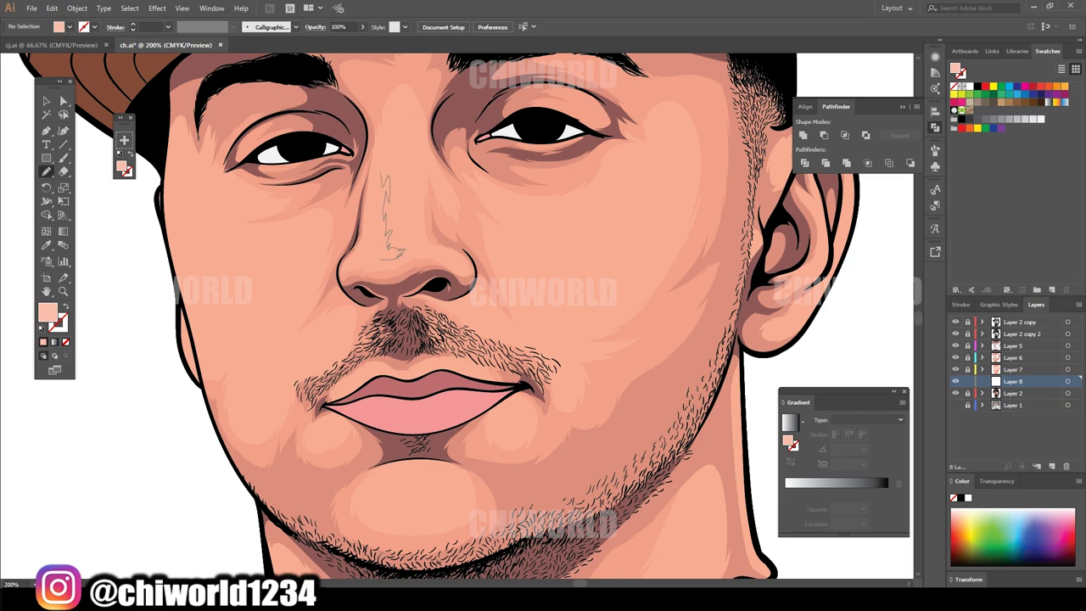
{"action": "left_click_drag", "start_coordinate": [398, 252], "coordinate": [401, 255]}
{"action": "key", "text": "ctrl+0"}
{"action": "key", "text": "ctrl+plus"}
{"action": "key", "text": "ctrl+plus"}
{"action": "key", "text": "ctrl+plus"}
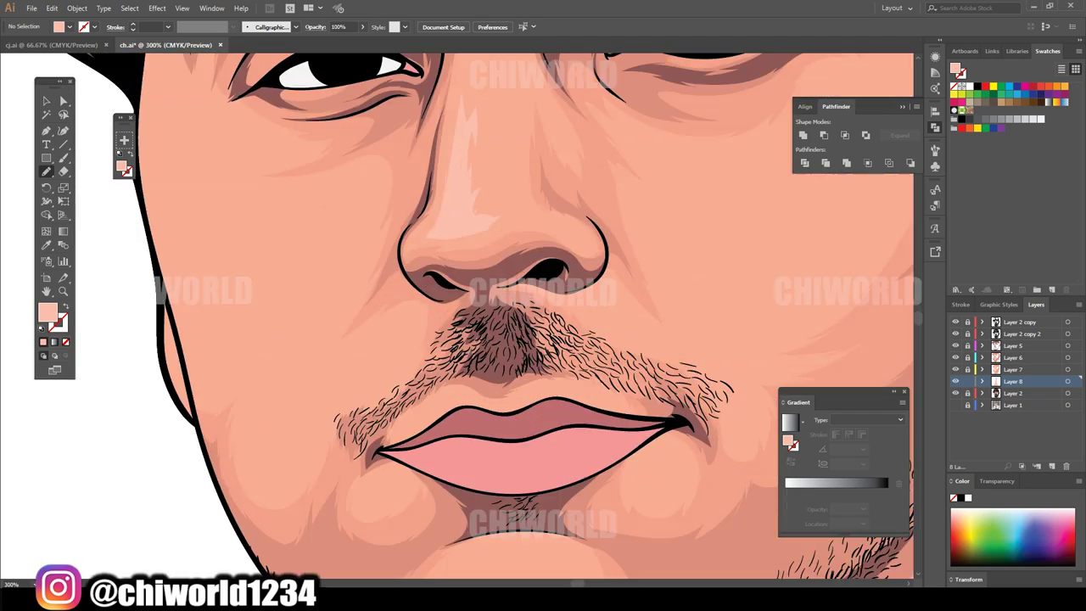
{"action": "scroll", "coordinate": [543, 560], "scroll_direction": "down", "scroll_amount": 3}
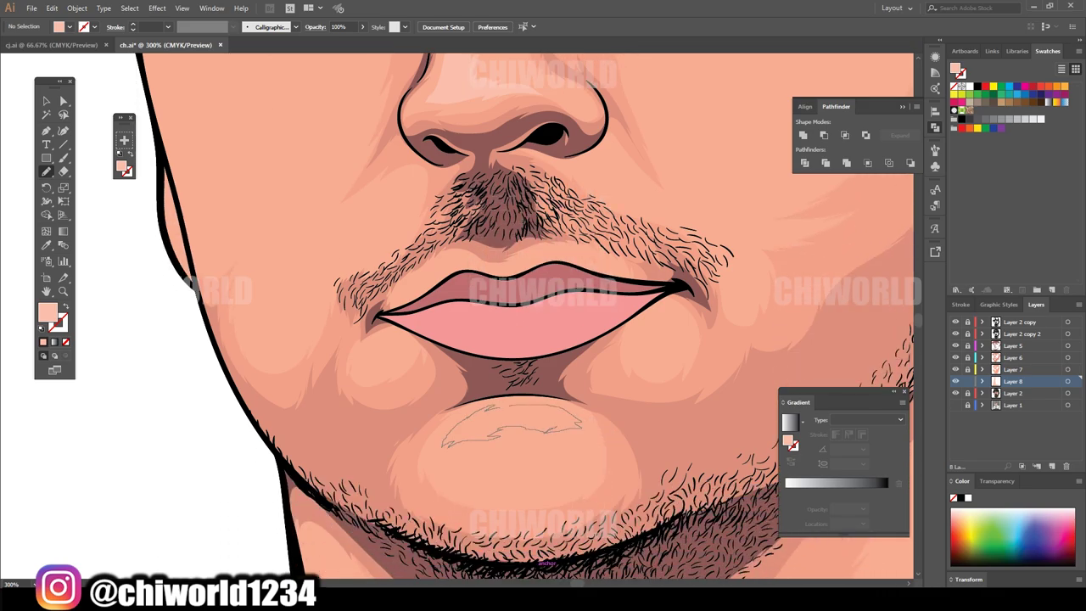
{"action": "key", "text": "ctrl+0"}
{"action": "key", "text": "ctrl+plus"}
{"action": "key", "text": "ctrl+plus"}
{"action": "key", "text": "ctrl+plus"}
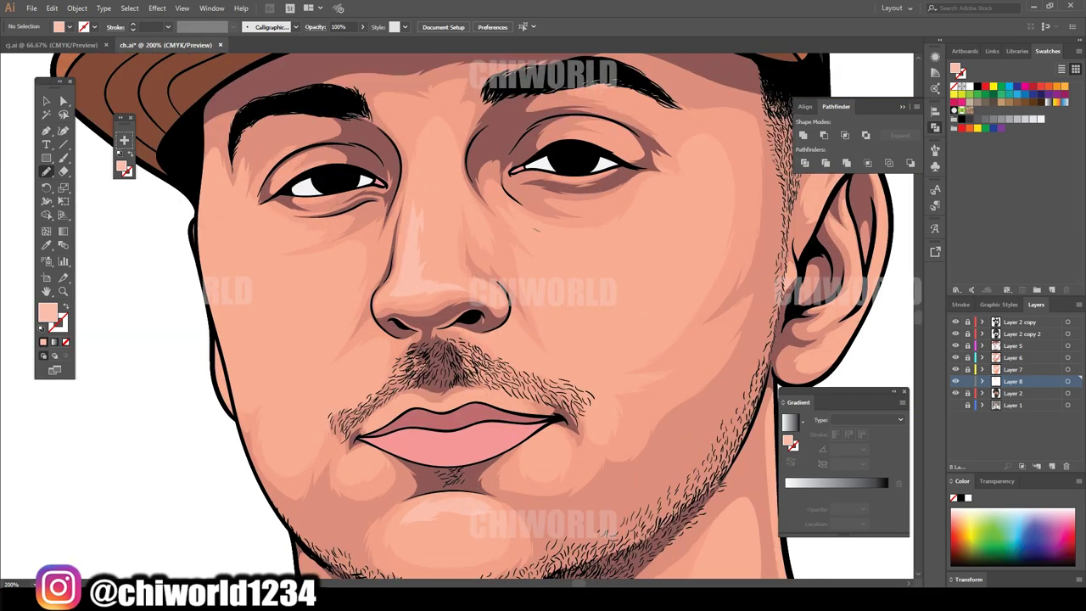
- Draw highlight shapes on the right cheek and under the left eye
{"action": "left_click_drag", "start_coordinate": [634, 222], "coordinate": [662, 251]}
{"action": "mouse_move", "coordinate": [316, 337]}
{"action": "left_mouse_down"}
{"action": "mouse_move", "coordinate": [341, 270]}
{"action": "mouse_move", "coordinate": [259, 257]}
{"action": "left_mouse_up"}
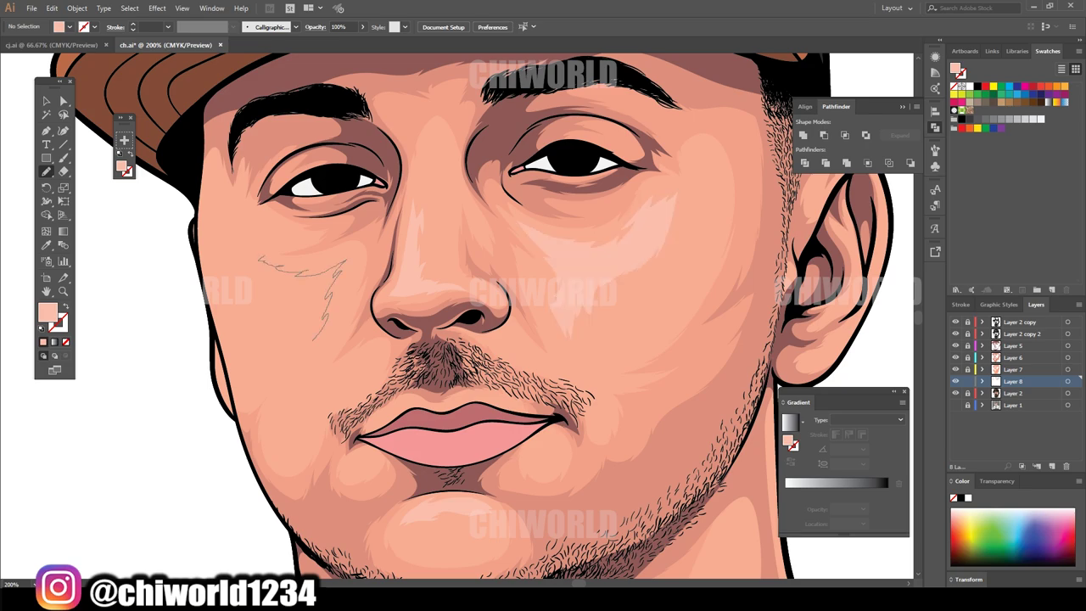
{"action": "left_click_drag", "start_coordinate": [224, 223], "coordinate": [272, 320]}
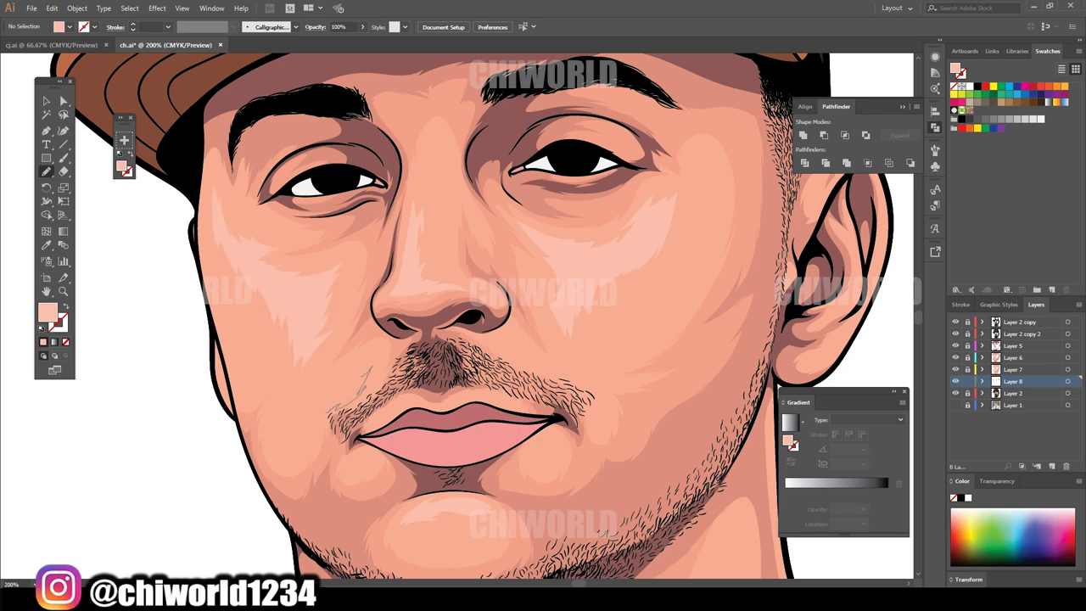
{"action": "key", "text": "ctrl+minus"}
{"action": "key", "text": "ctrl+minus"}
{"action": "key", "text": "ctrl+minus"}
{"action": "key", "text": "ctrl+plus"}
- Recolor the selected highlights, raising their hue to 21
{"action": "key", "text": "v"}
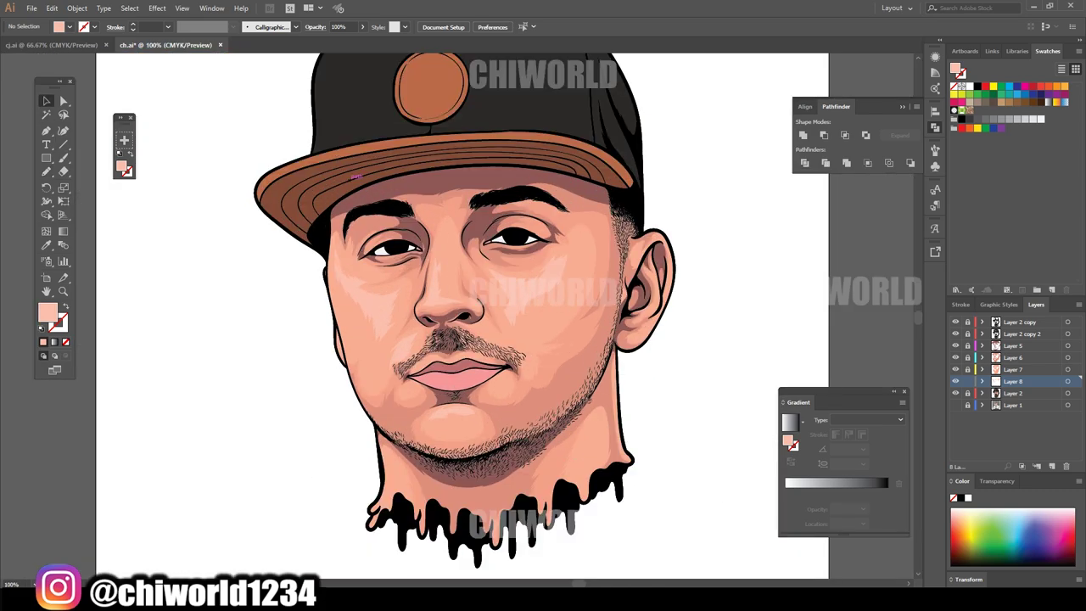
{"action": "key", "text": "ctrl+plus"}
{"action": "left_click", "coordinate": [52, 7]}
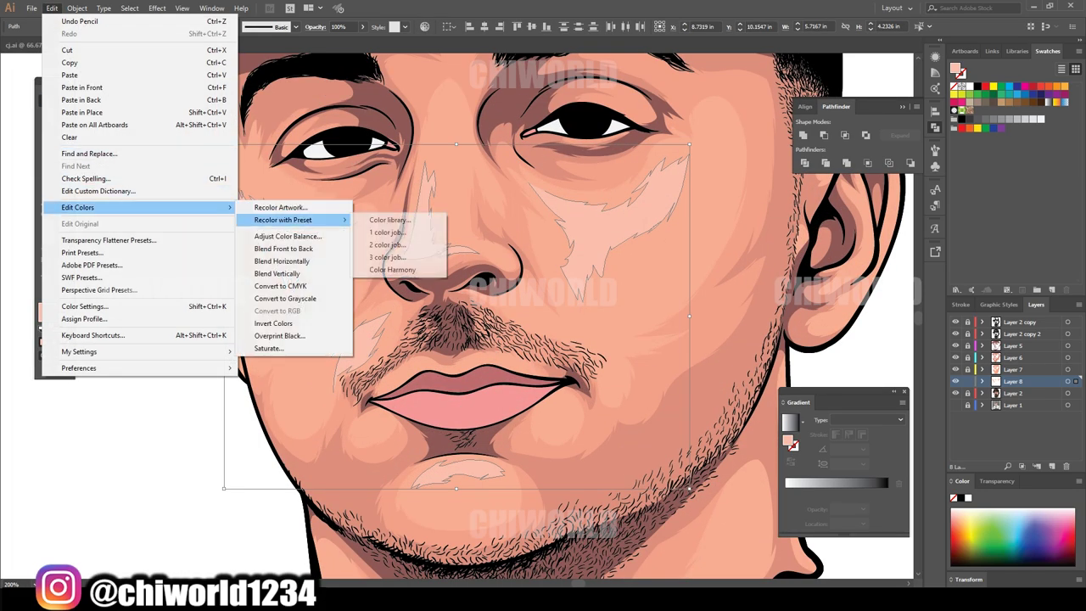
{"action": "left_click", "coordinate": [280, 215]}
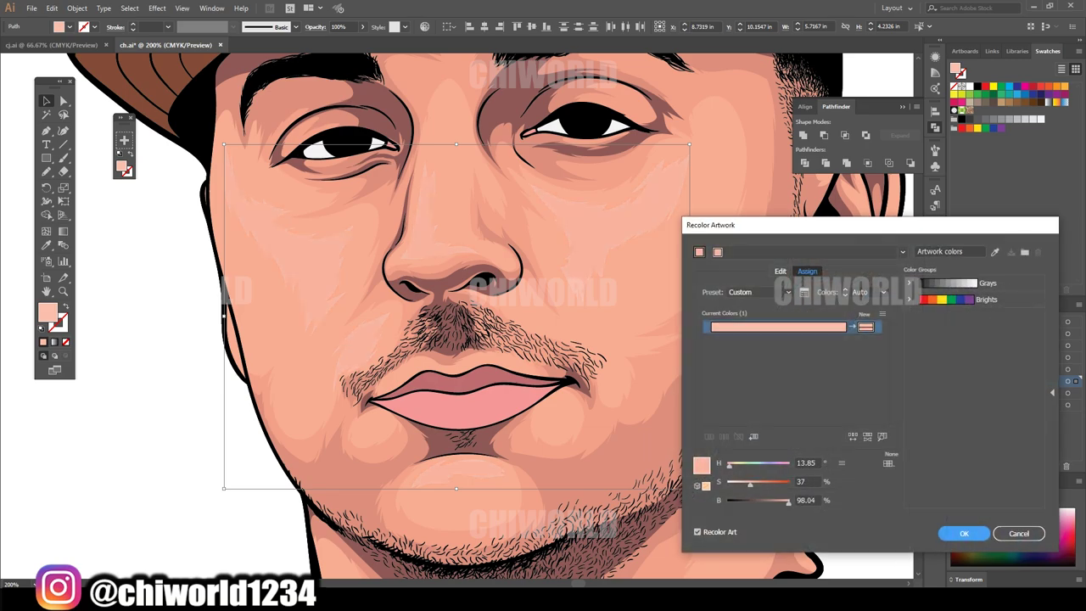
{"action": "left_click_drag", "start_coordinate": [729, 465], "coordinate": [733, 465]}
{"action": "left_click", "coordinate": [964, 533]}
- Adjust the highlights' colors, adding a little magenta and Yellow 6
{"action": "left_click", "coordinate": [52, 7]}
{"action": "left_click", "coordinate": [280, 233]}
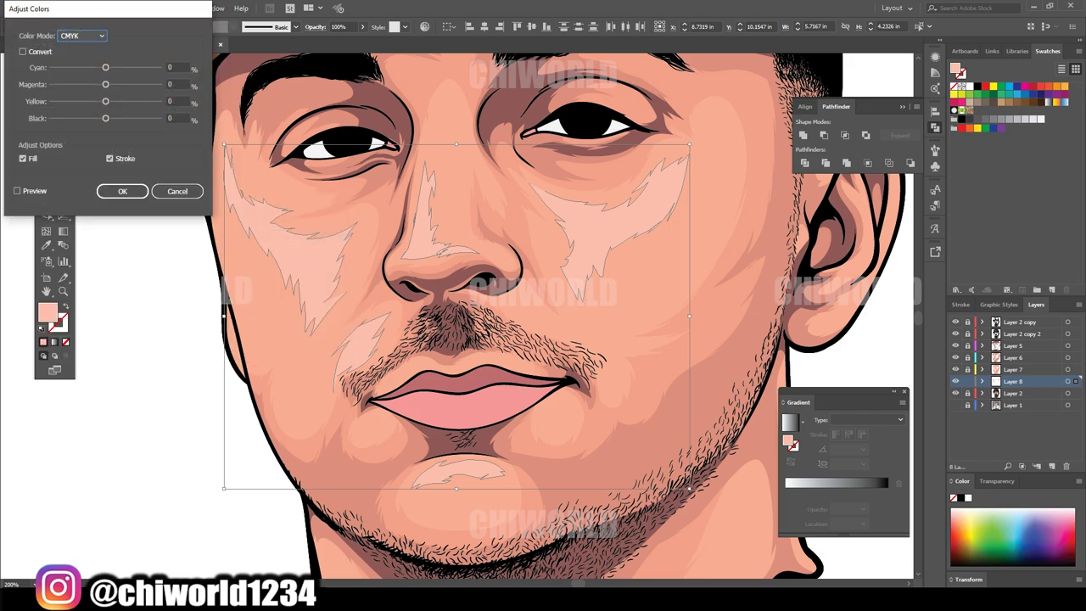
{"action": "left_click", "coordinate": [17, 191]}
{"action": "left_click_drag", "start_coordinate": [105, 84], "coordinate": [108, 84]}
{"action": "key", "text": "Tab"}
{"action": "type", "text": "6"}
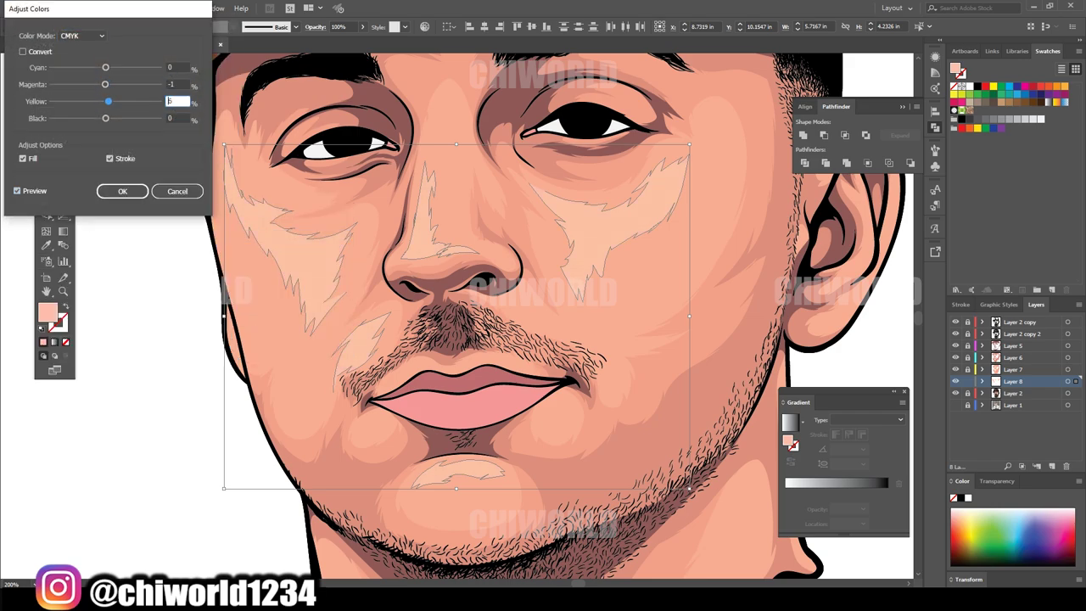
{"action": "key", "text": "shift+Tab"}
{"action": "key", "text": "Return"}
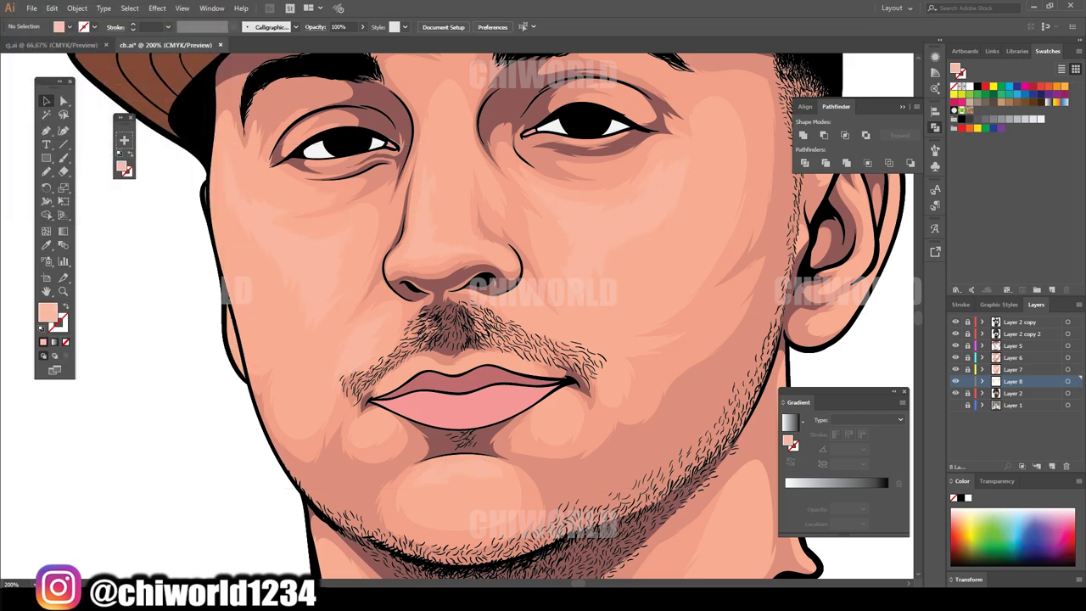
{"action": "key", "text": "ctrl+0"}
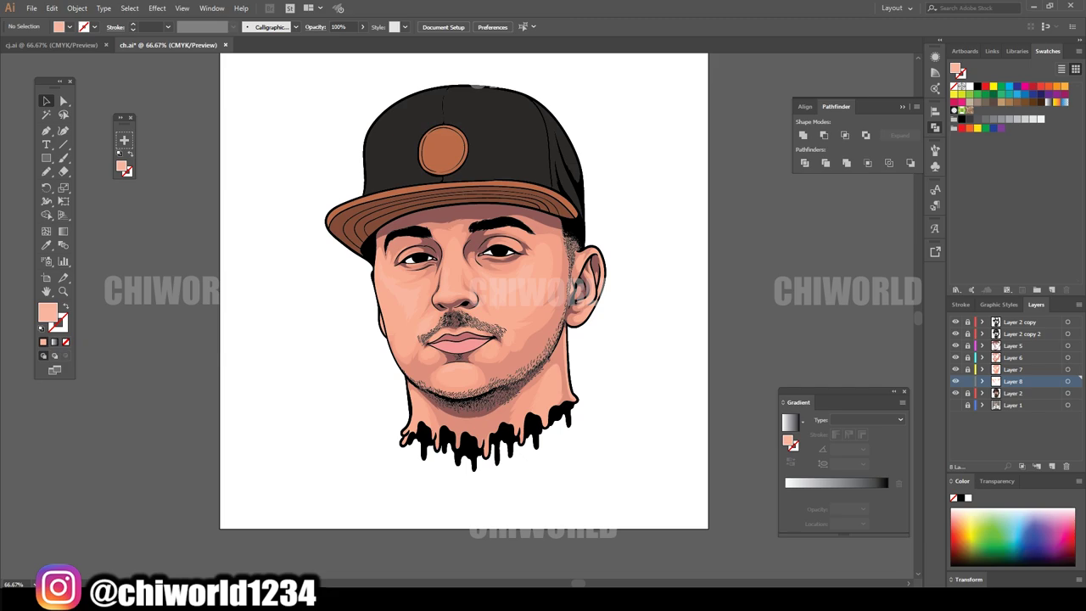
- Warm the Layer 5 face shading to Yellow 2 via Adjust Colors, then save ch.ai
{"action": "left_click", "coordinate": [475, 289]}
{"action": "key", "text": "ctrl+plus"}
{"action": "key", "text": "ctrl+plus"}
{"action": "key", "text": "ctrl+plus"}
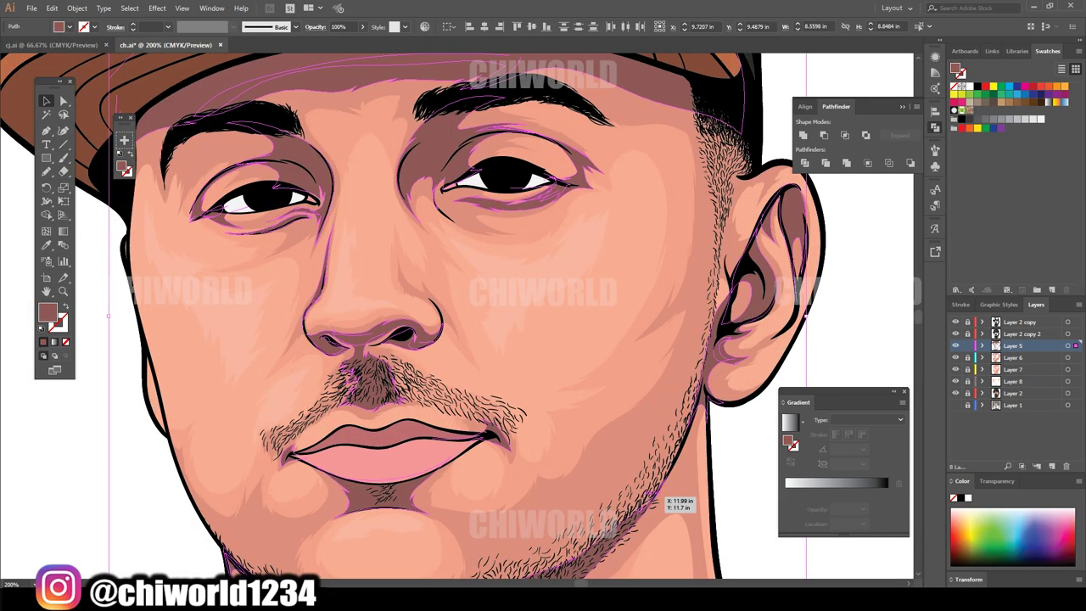
{"action": "left_click", "coordinate": [52, 7]}
{"action": "left_click", "coordinate": [399, 252]}
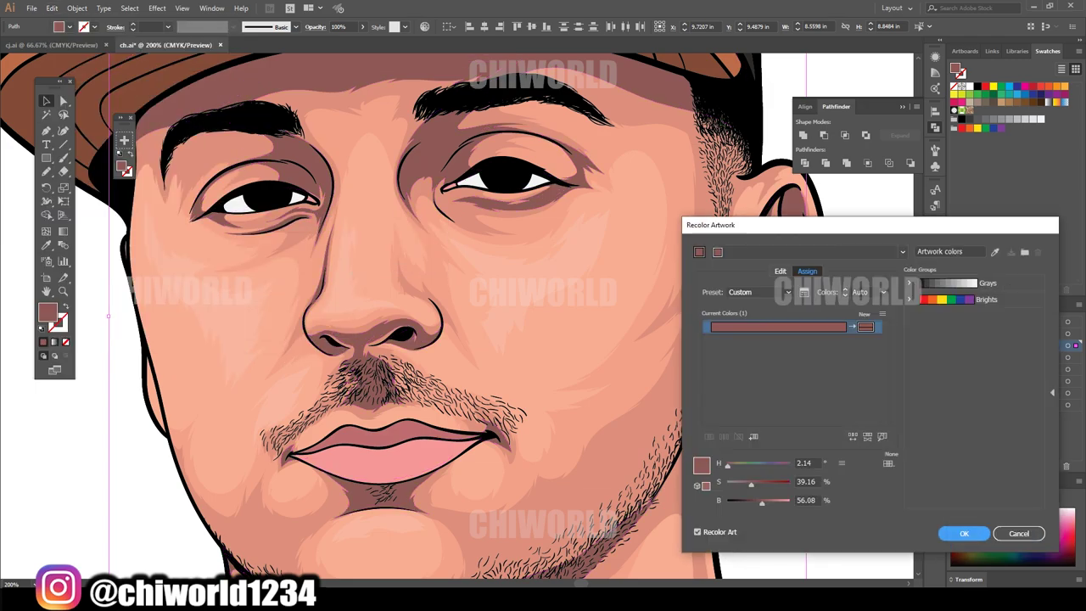
{"action": "left_click", "coordinate": [1019, 534]}
{"action": "left_click", "coordinate": [52, 8]}
{"action": "left_click", "coordinate": [280, 244]}
{"action": "left_click", "coordinate": [17, 190]}
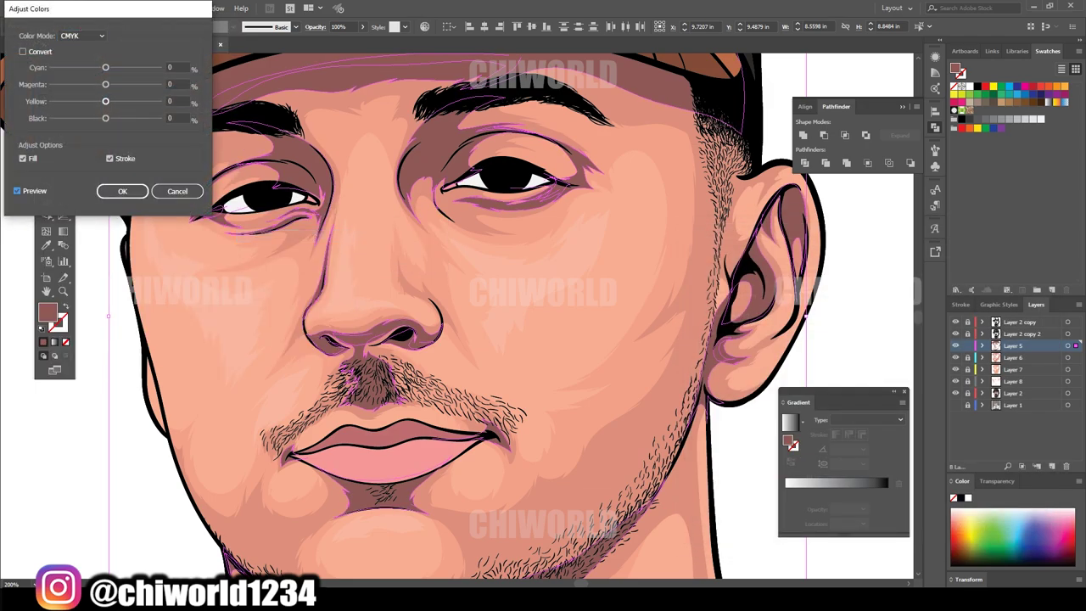
{"action": "left_click_drag", "start_coordinate": [105, 101], "coordinate": [107, 101]}
{"action": "key", "text": "shift+Tab"}
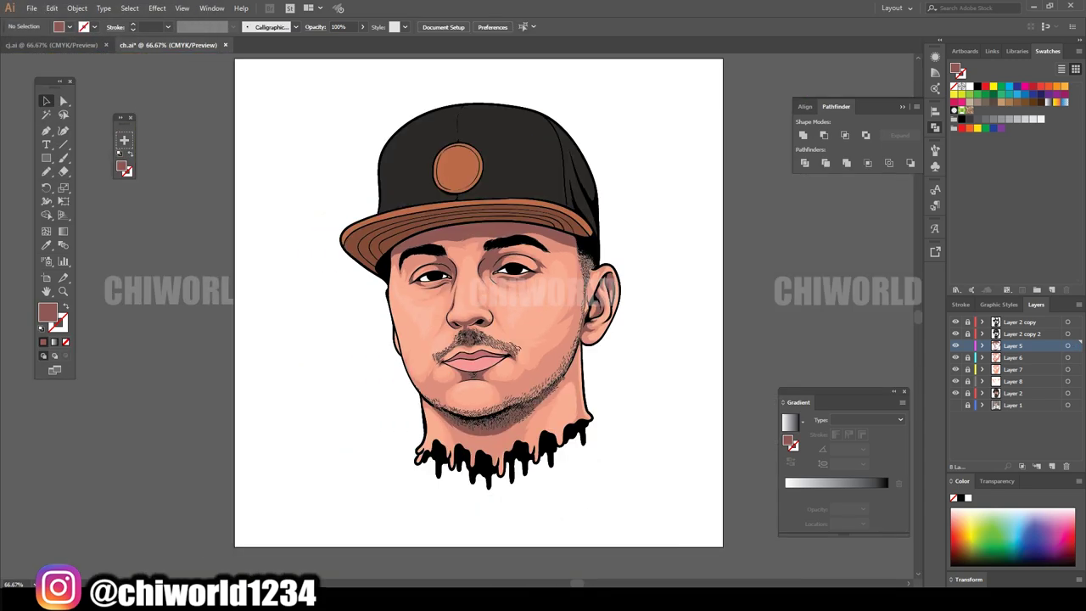
{"action": "left_click", "coordinate": [31, 8]}
{"action": "left_click", "coordinate": [43, 97]}
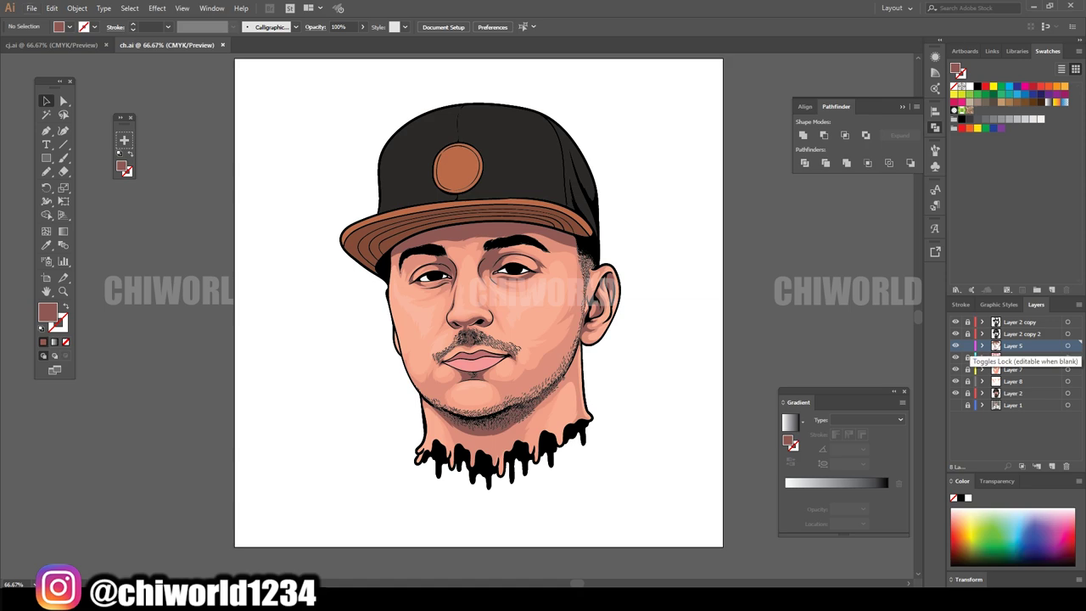
- Add Layer 9 and draw a dark brown #3F2024 shape across the forehead under the brim
{"action": "left_click", "coordinate": [1051, 466]}
{"action": "key", "text": "ctrl+plus"}
{"action": "key", "text": "ctrl+plus"}
{"action": "key", "text": "ctrl+plus"}
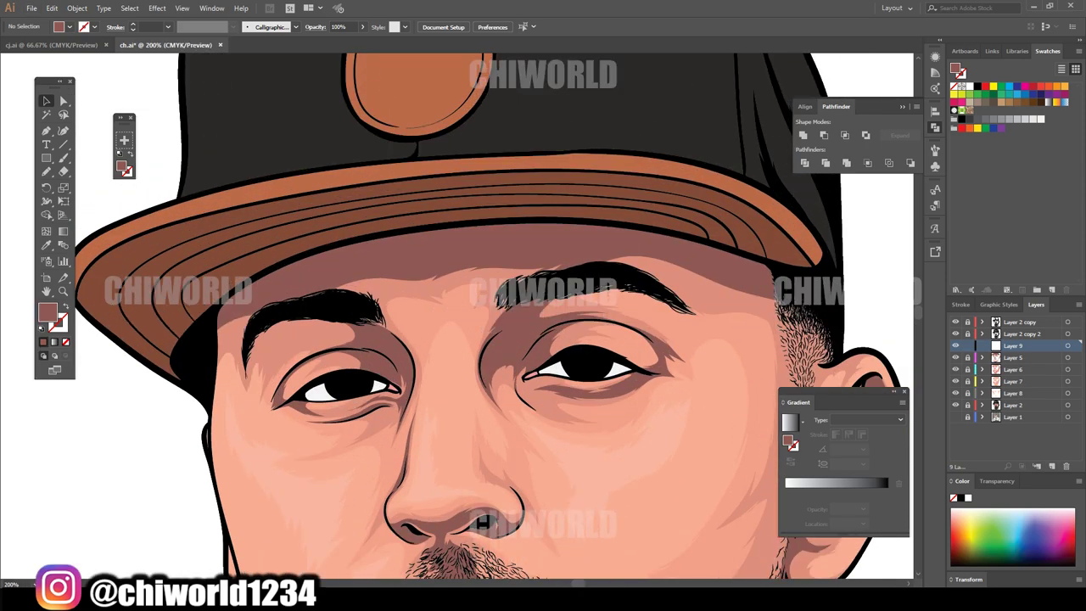
{"action": "double_click", "coordinate": [47, 313]}
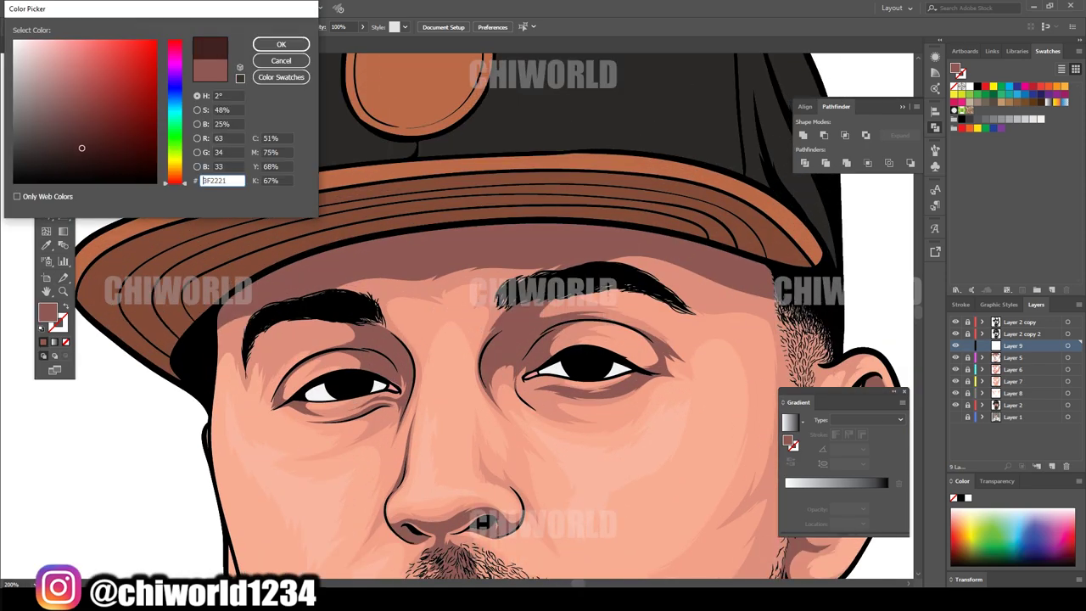
{"action": "key", "text": "Return"}
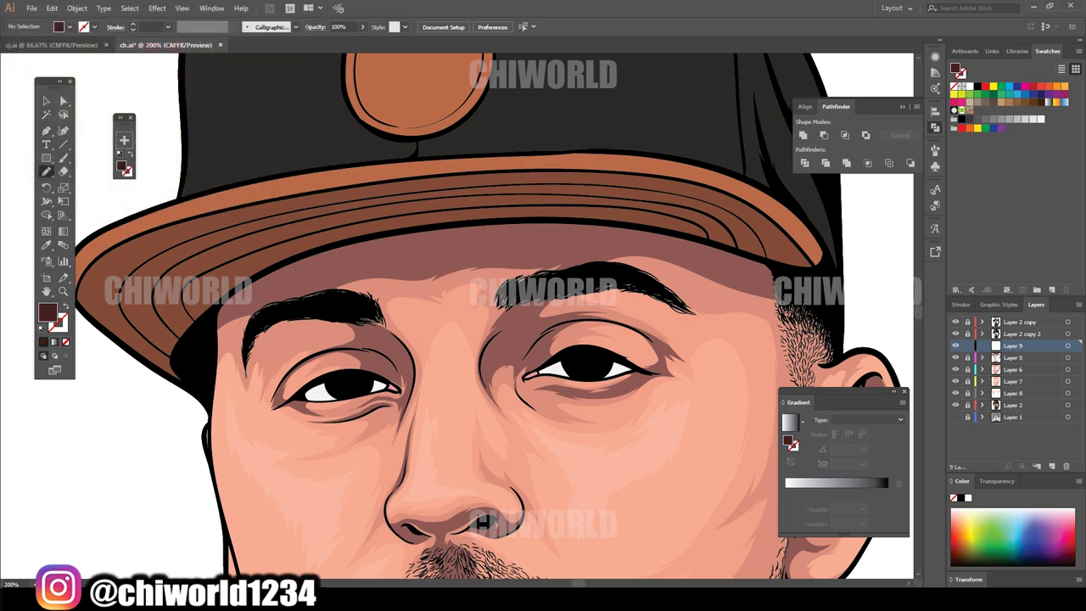
{"action": "mouse_move", "coordinate": [260, 297]}
{"action": "left_mouse_down"}
{"action": "mouse_move", "coordinate": [343, 263]}
{"action": "mouse_move", "coordinate": [660, 244]}
{"action": "mouse_move", "coordinate": [530, 174]}
{"action": "left_mouse_up"}
- Draw thin crease lines along the right eyelid, brow and cheek shadow
{"action": "key", "text": "ctrl+0"}
{"action": "scroll", "coordinate": [594, 263], "scroll_direction": "up", "scroll_amount": 5}
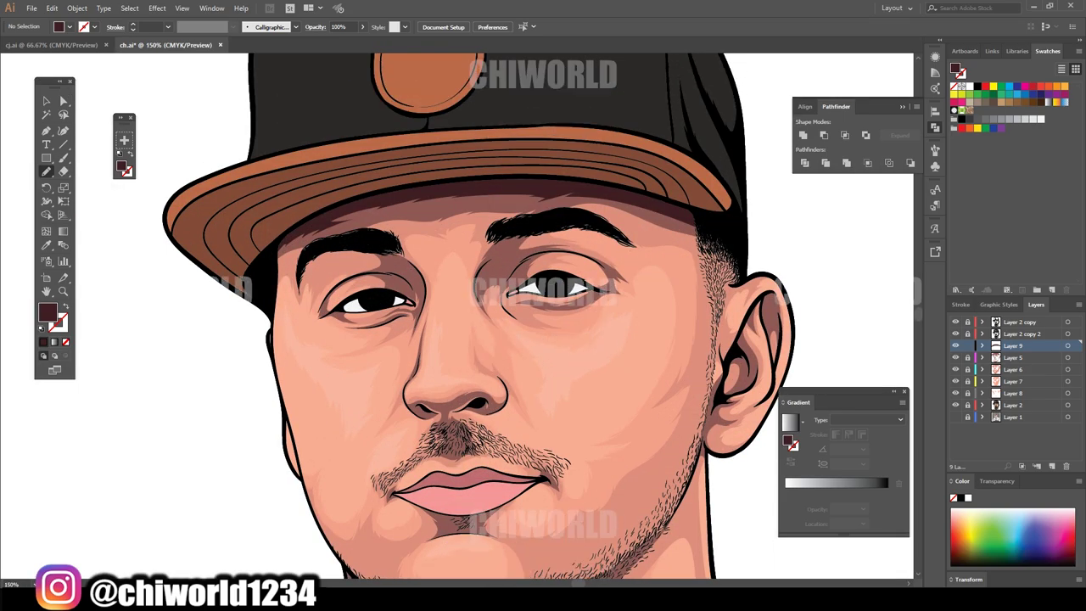
{"action": "scroll", "coordinate": [594, 263], "scroll_direction": "up", "scroll_amount": 5}
{"action": "left_click_drag", "start_coordinate": [593, 288], "coordinate": [553, 340]}
{"action": "mouse_move", "coordinate": [487, 341]}
{"action": "left_mouse_down"}
{"action": "mouse_move", "coordinate": [505, 275]}
{"action": "mouse_move", "coordinate": [573, 225]}
{"action": "mouse_move", "coordinate": [403, 222]}
{"action": "mouse_move", "coordinate": [335, 265]}
{"action": "left_mouse_up"}
{"action": "mouse_move", "coordinate": [299, 417]}
{"action": "left_mouse_down"}
{"action": "mouse_move", "coordinate": [324, 361]}
{"action": "mouse_move", "coordinate": [407, 344]}
{"action": "mouse_move", "coordinate": [427, 391]}
{"action": "left_mouse_up"}
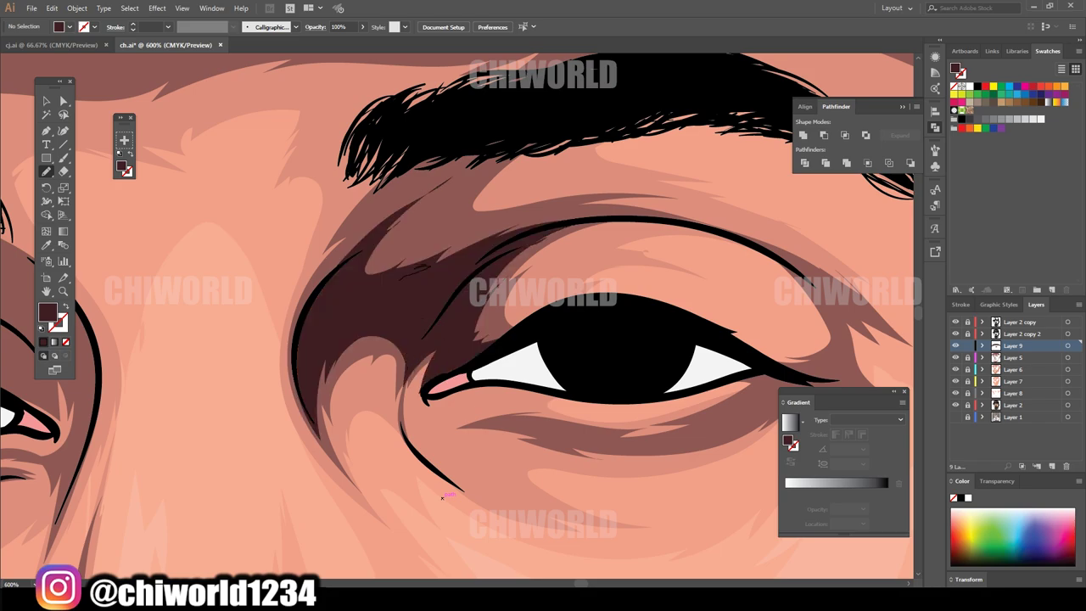
{"action": "left_click_drag", "start_coordinate": [405, 264], "coordinate": [486, 166]}
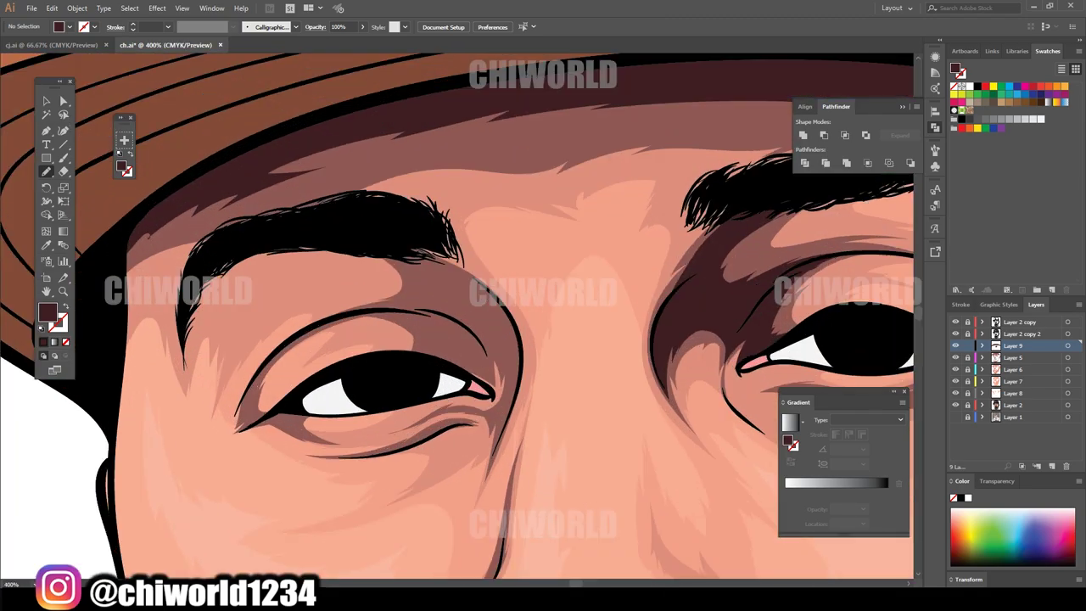
- Draw thin lines above the left eye crease, along the outer brow and eye contour
{"action": "key", "text": "ctrl+plus"}
{"action": "mouse_move", "coordinate": [412, 348]}
{"action": "left_mouse_down"}
{"action": "mouse_move", "coordinate": [356, 274]}
{"action": "mouse_move", "coordinate": [429, 231]}
{"action": "left_mouse_up"}
{"action": "left_click_drag", "start_coordinate": [469, 159], "coordinate": [577, 297]}
{"action": "left_click_drag", "start_coordinate": [557, 471], "coordinate": [504, 319]}
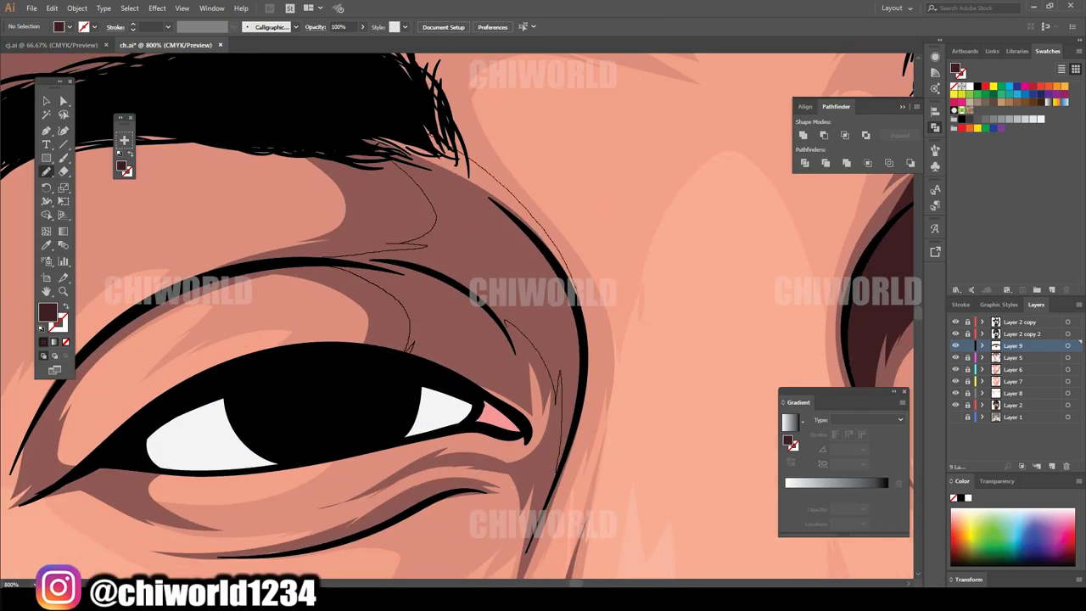
{"action": "key", "text": "ctrl+0"}
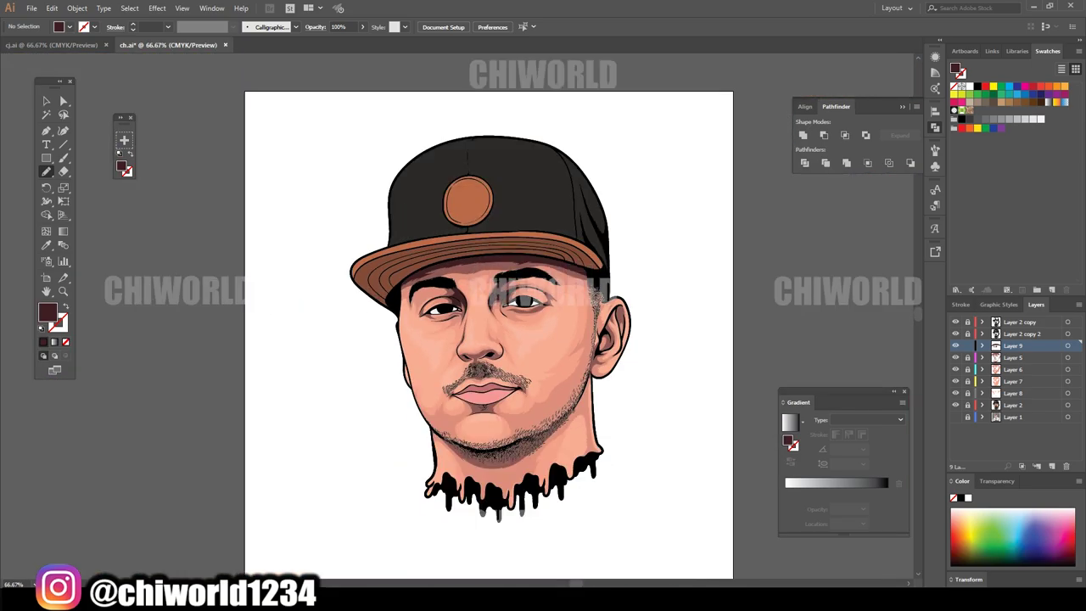
{"action": "key", "text": "ctrl+plus"}
{"action": "key", "text": "ctrl+plus"}
{"action": "key", "text": "ctrl+plus"}
{"action": "key", "text": "ctrl+plus"}
{"action": "key", "text": "ctrl+plus"}
{"action": "key", "text": "ctrl+plus"}
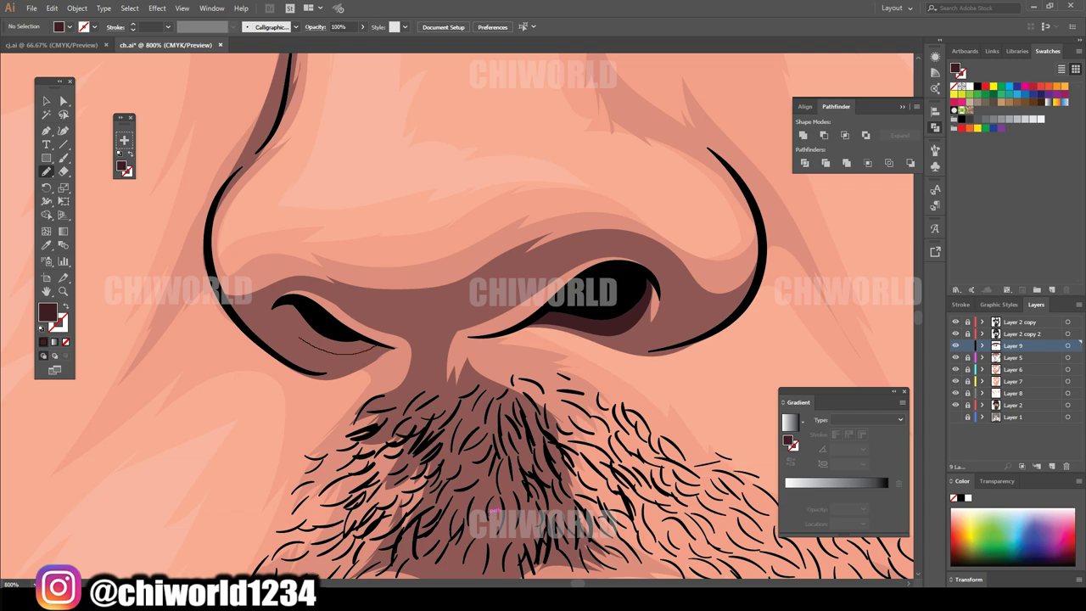
{"action": "key", "text": "ctrl+1"}
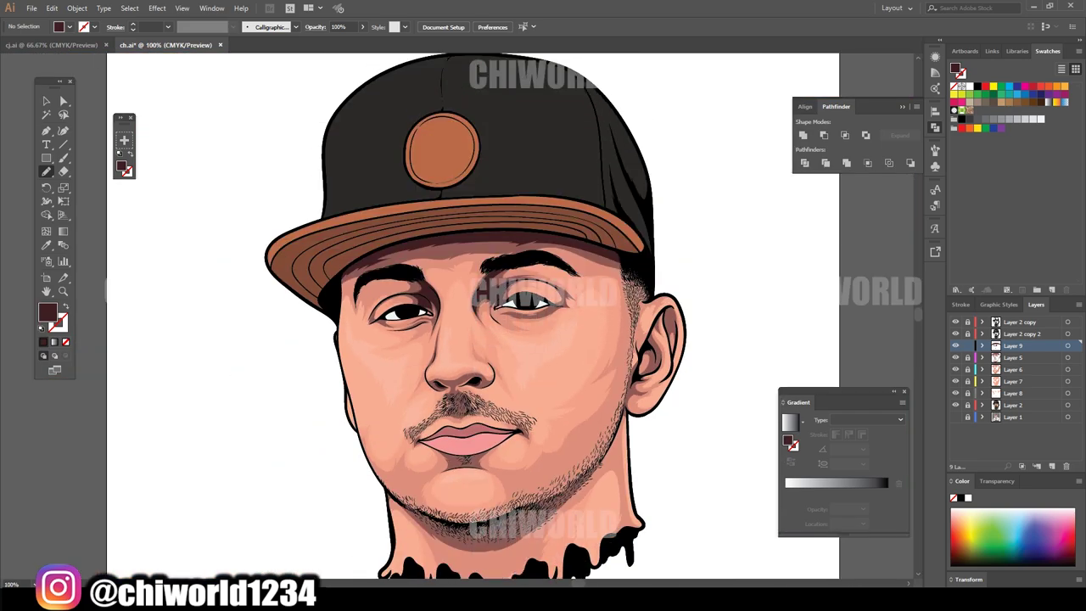
- Change the face shading's color balance, setting Yellow 10 and Black -19
{"action": "key", "text": "v"}
{"action": "left_click", "coordinate": [475, 365]}
{"action": "key", "text": "ctrl+plus"}
{"action": "key", "text": "ctrl+plus"}
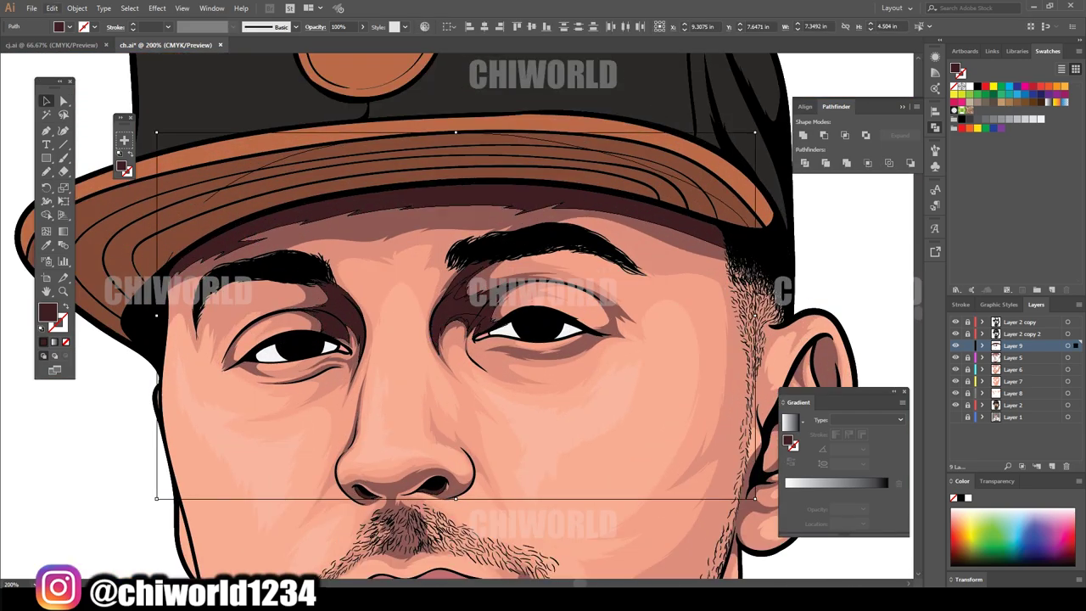
{"action": "left_click", "coordinate": [52, 7]}
{"action": "left_click", "coordinate": [291, 232]}
{"action": "left_click", "coordinate": [17, 191]}
{"action": "left_click", "coordinate": [177, 101]}
{"action": "type", "text": "10"}
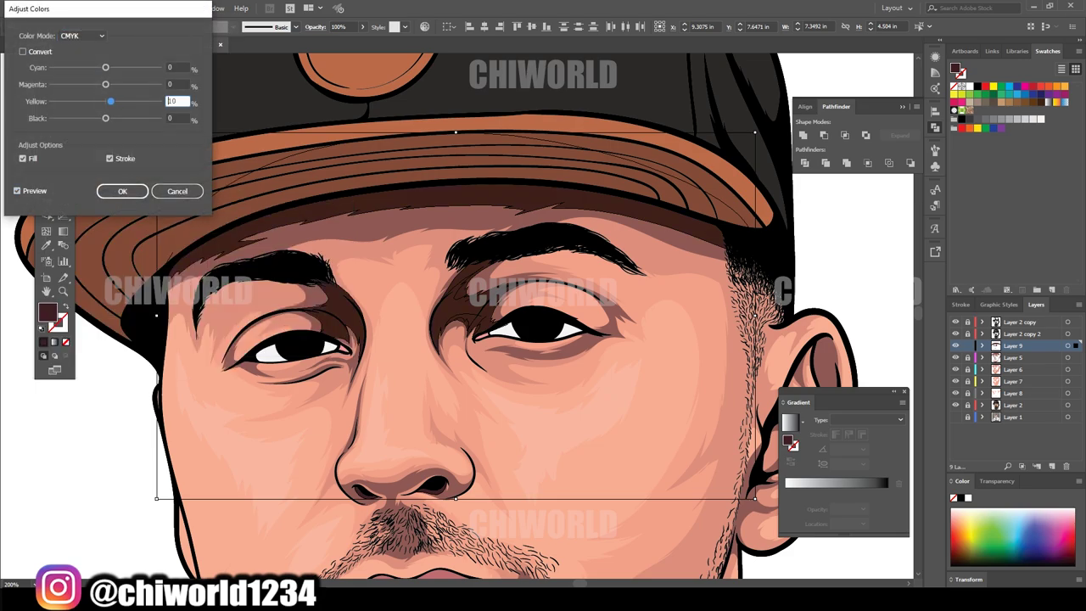
{"action": "key", "text": "Tab"}
{"action": "type", "text": "-19"}
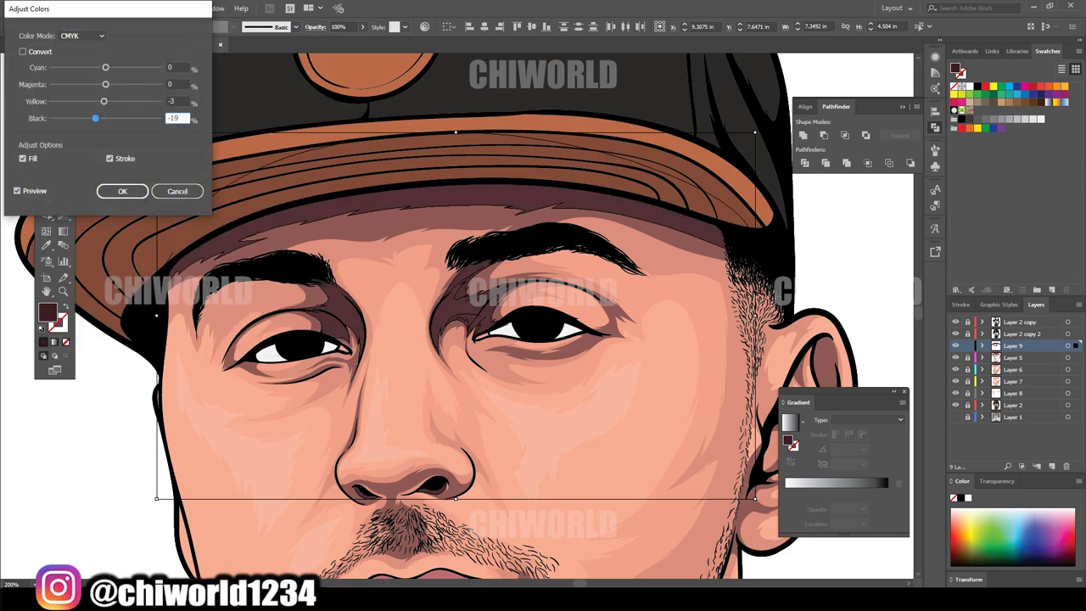
{"action": "left_click", "coordinate": [122, 191]}
- Deselect everything and draw a Pencil line along the top of the nostrils
{"action": "key", "text": "ctrl+0"}
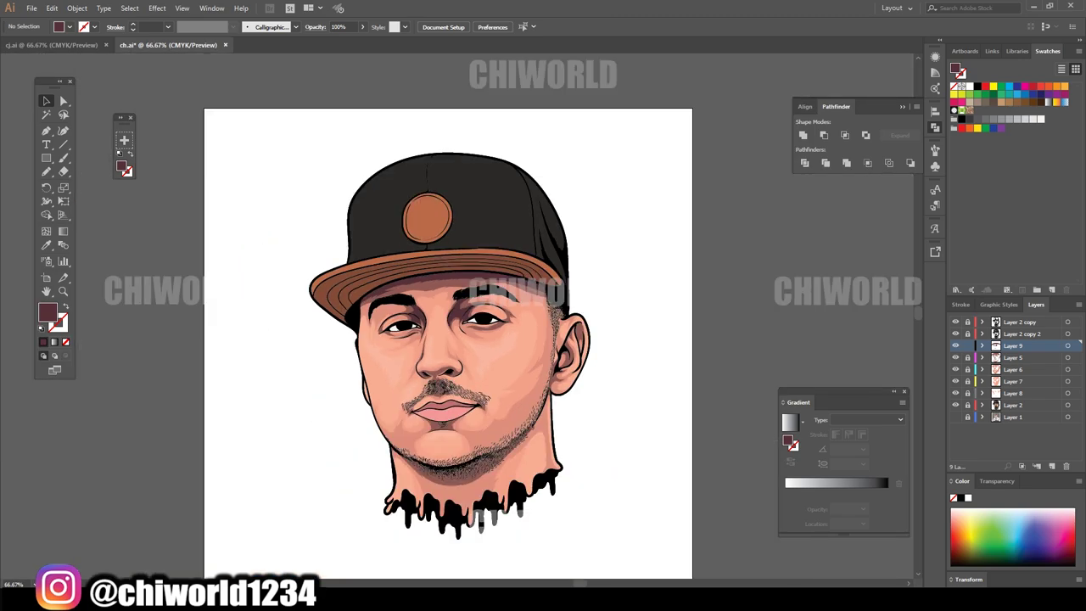
{"action": "key", "text": "ctrl+shift+a"}
{"action": "scroll", "coordinate": [501, 373], "scroll_direction": "up", "scroll_amount": 2}
{"action": "scroll", "coordinate": [500, 373], "scroll_direction": "up", "scroll_amount": 3}
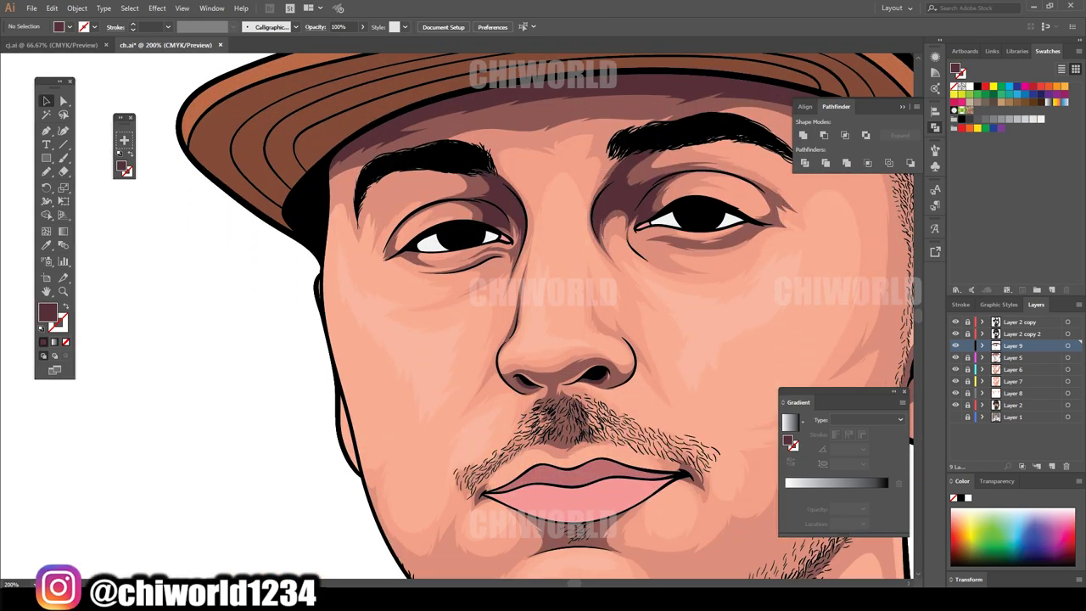
{"action": "scroll", "coordinate": [500, 373], "scroll_direction": "up", "scroll_amount": 3}
{"action": "key", "text": "n"}
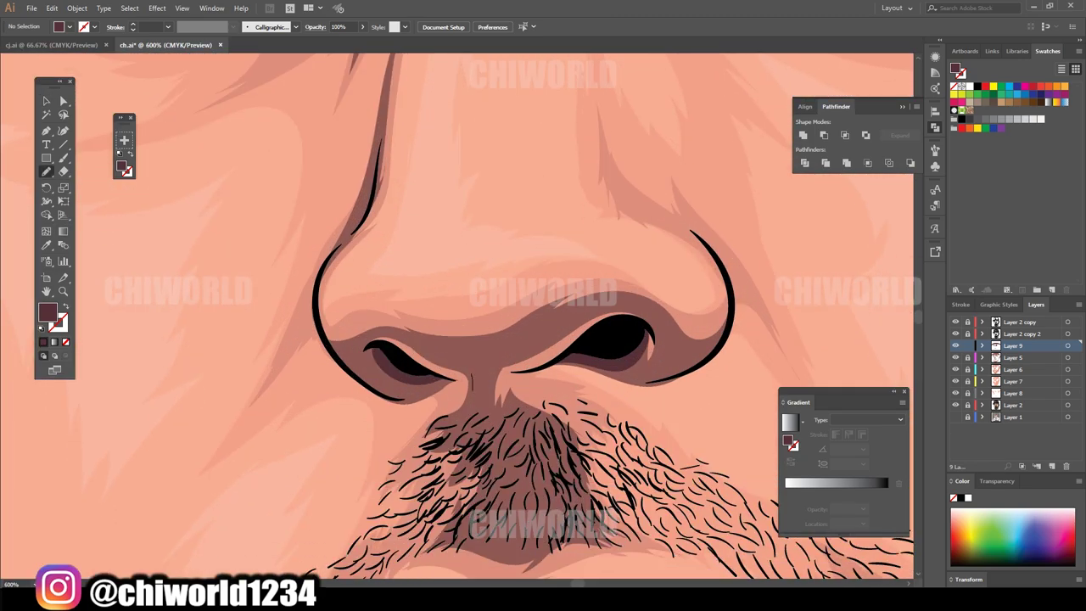
{"action": "left_click_drag", "start_coordinate": [552, 329], "coordinate": [384, 327]}
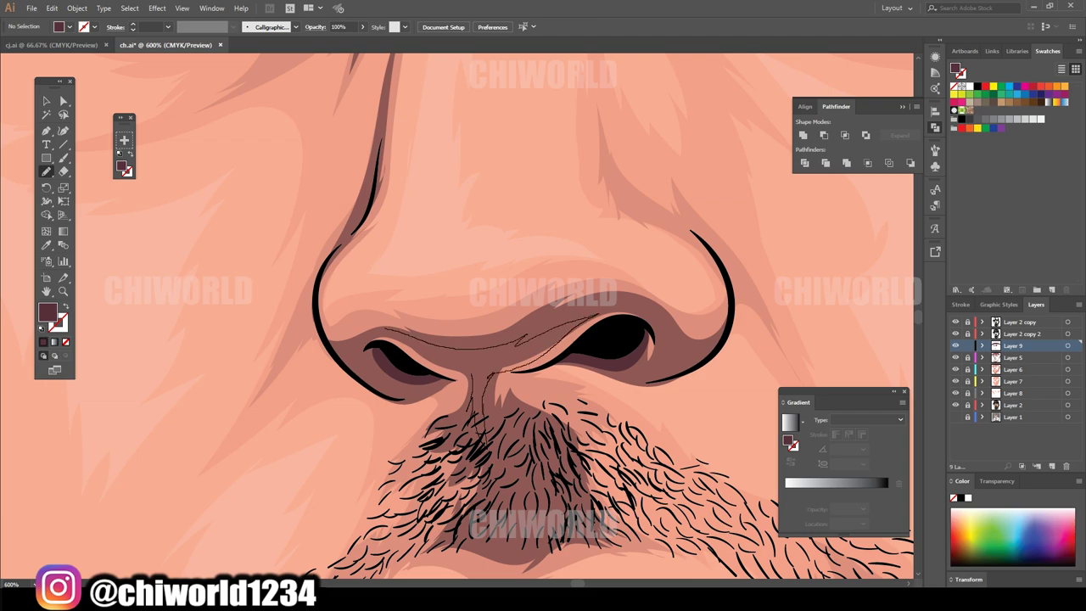
- Add chin hair strands under the lower lip
{"action": "scroll", "coordinate": [475, 314], "scroll_direction": "down", "scroll_amount": 4}
{"action": "scroll", "coordinate": [475, 314], "scroll_direction": "down", "scroll_amount": 4}
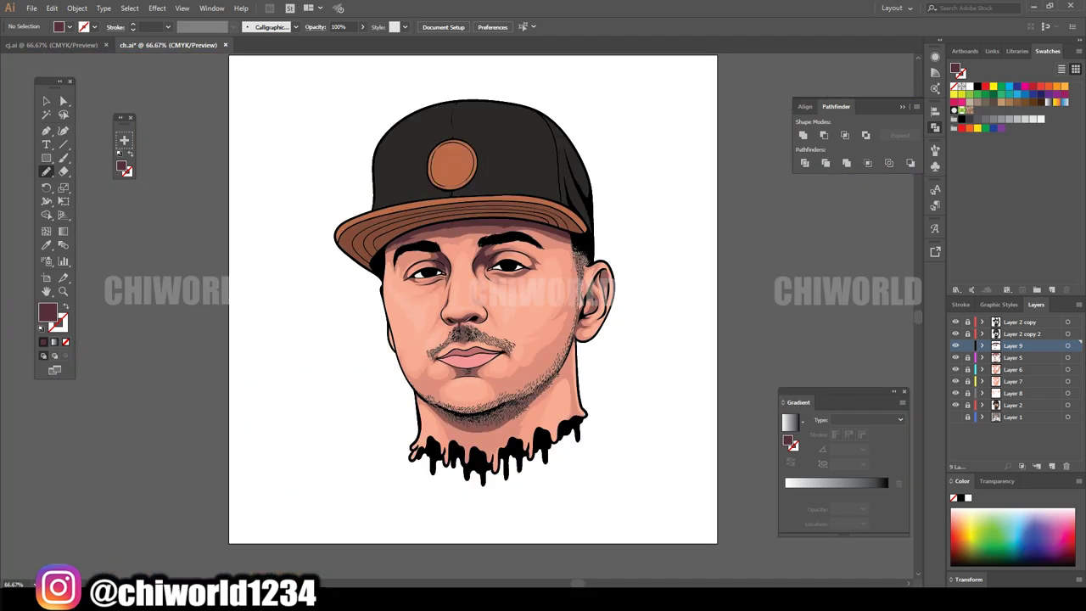
{"action": "scroll", "coordinate": [463, 348], "scroll_direction": "up", "scroll_amount": 1}
{"action": "scroll", "coordinate": [463, 348], "scroll_direction": "up", "scroll_amount": 2}
{"action": "scroll", "coordinate": [463, 348], "scroll_direction": "up", "scroll_amount": 2}
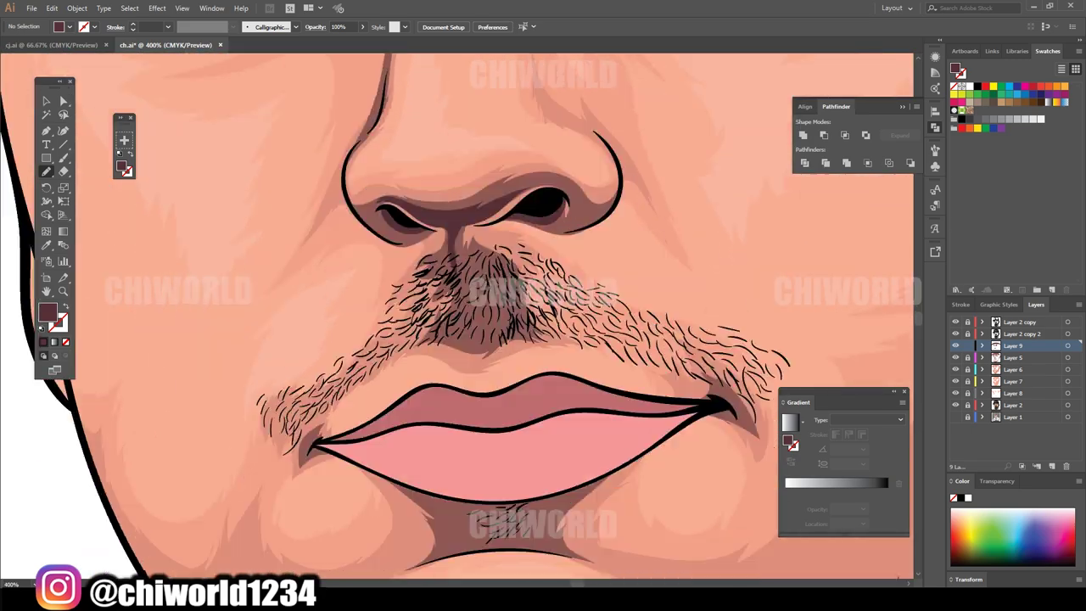
{"action": "left_click_drag", "start_coordinate": [543, 462], "coordinate": [475, 488]}
- Erase part of the shading under the nostrils and fit the portrait in view
{"action": "key", "text": "shift+e"}
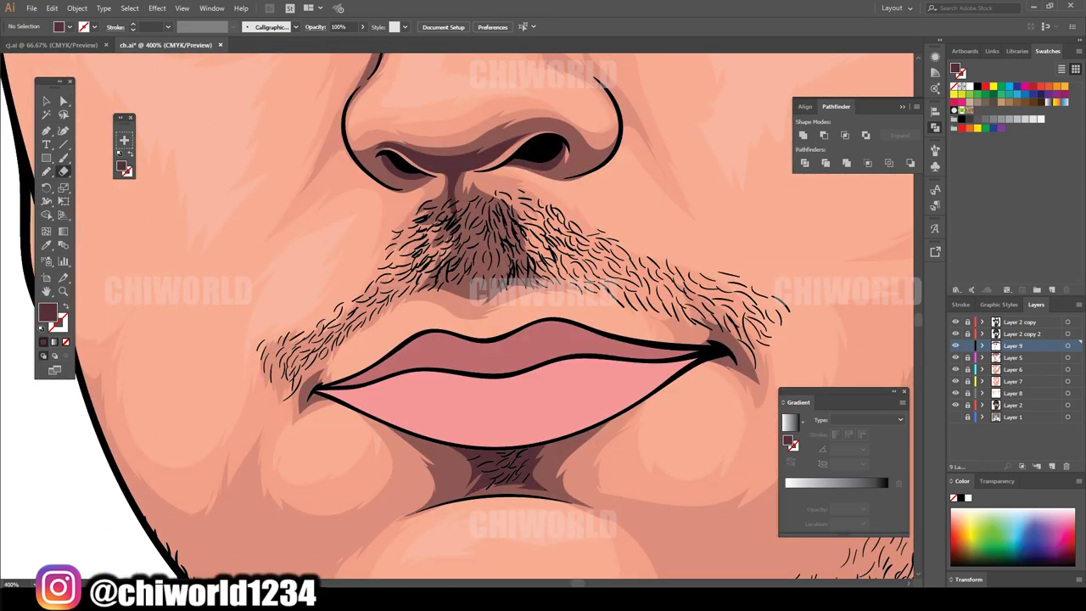
{"action": "left_click_drag", "start_coordinate": [468, 174], "coordinate": [431, 176]}
{"action": "key", "text": "ctrl+0"}
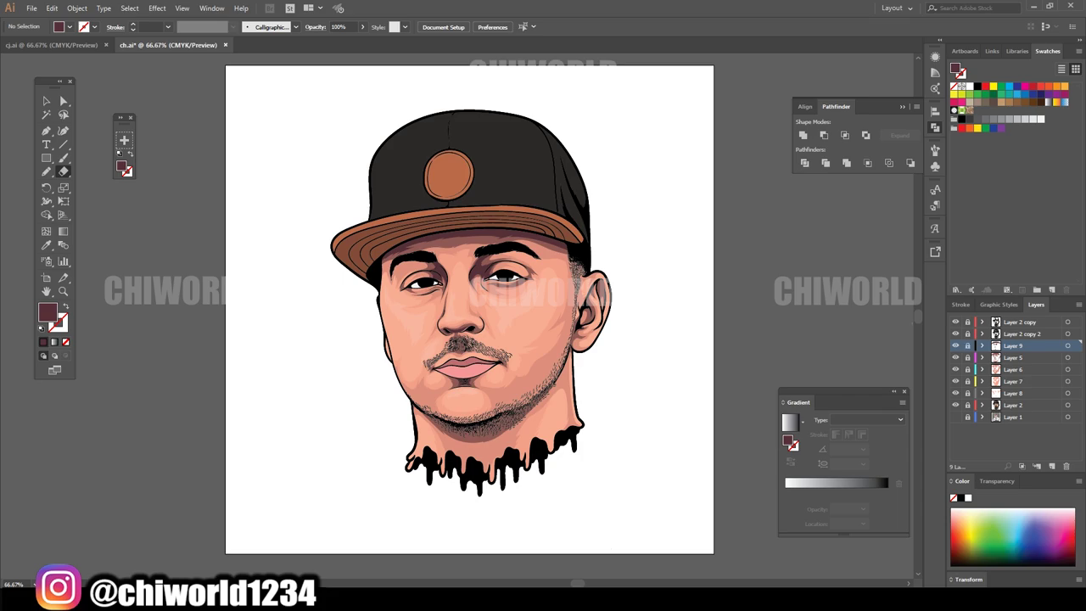
- Create Layer 10 and set the fill to dark purple-grey #5B545E
{"action": "left_click", "coordinate": [1023, 334]}
{"action": "left_click", "coordinate": [1052, 466]}
{"action": "key", "text": "ctrl+plus"}
{"action": "key", "text": "ctrl+plus"}
{"action": "key", "text": "ctrl+plus"}
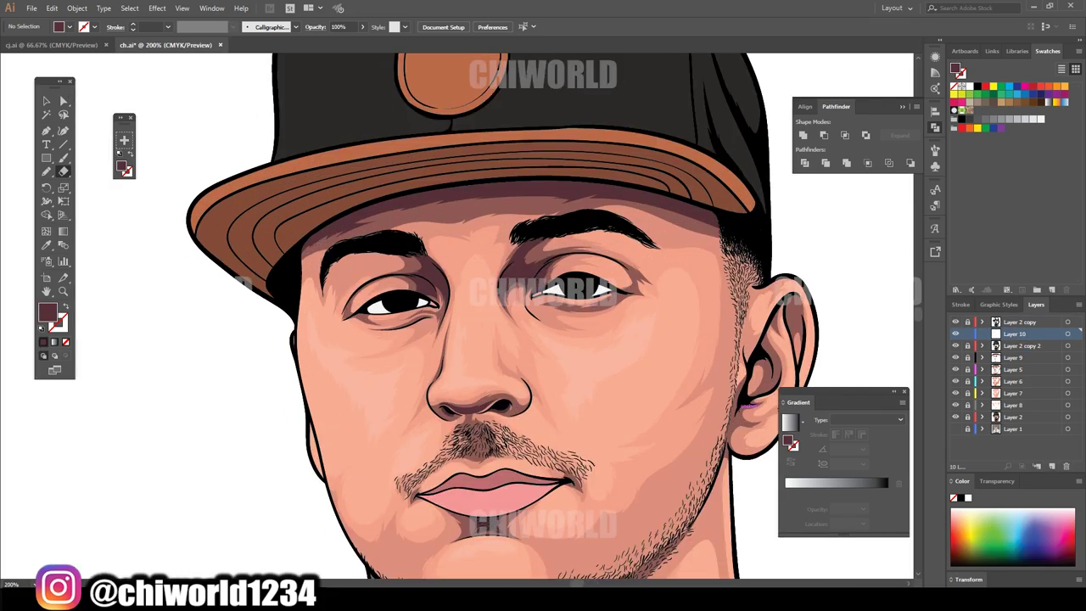
{"action": "key", "text": "ctrl+plus"}
{"action": "key", "text": "ctrl+plus"}
{"action": "key", "text": "ctrl+plus"}
{"action": "key", "text": "ctrl+plus"}
{"action": "key", "text": "i"}
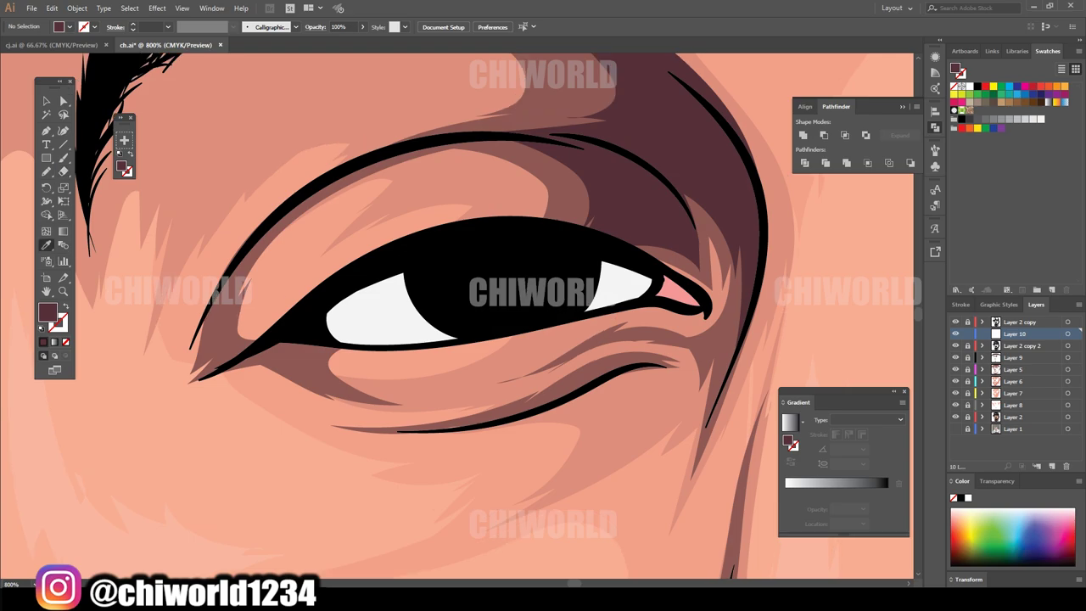
{"action": "double_click", "coordinate": [48, 312]}
{"action": "type", "text": "5B545E"}
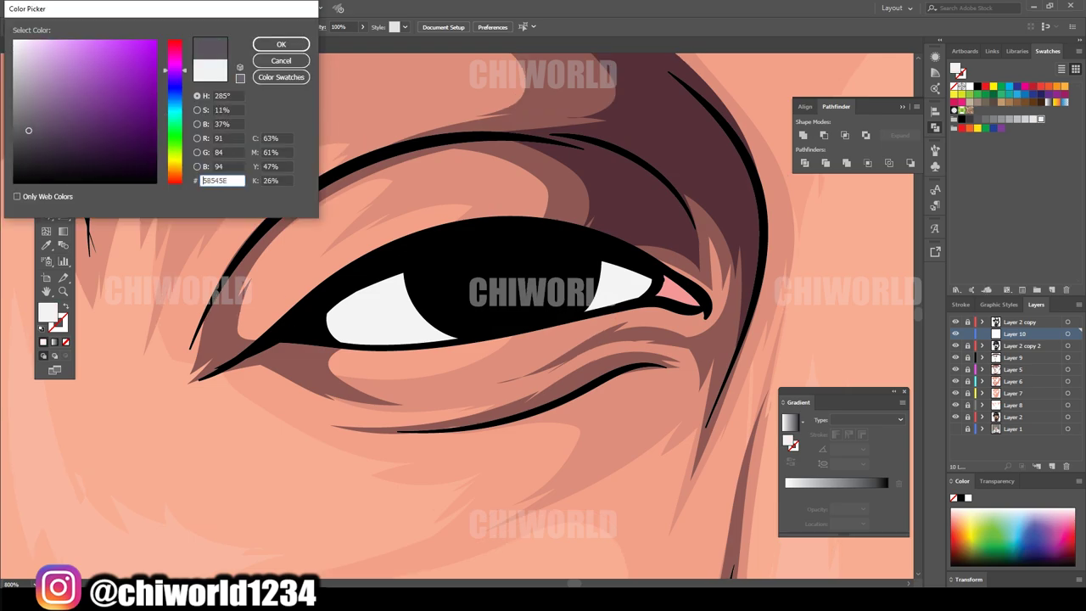
{"action": "key", "text": "Return"}
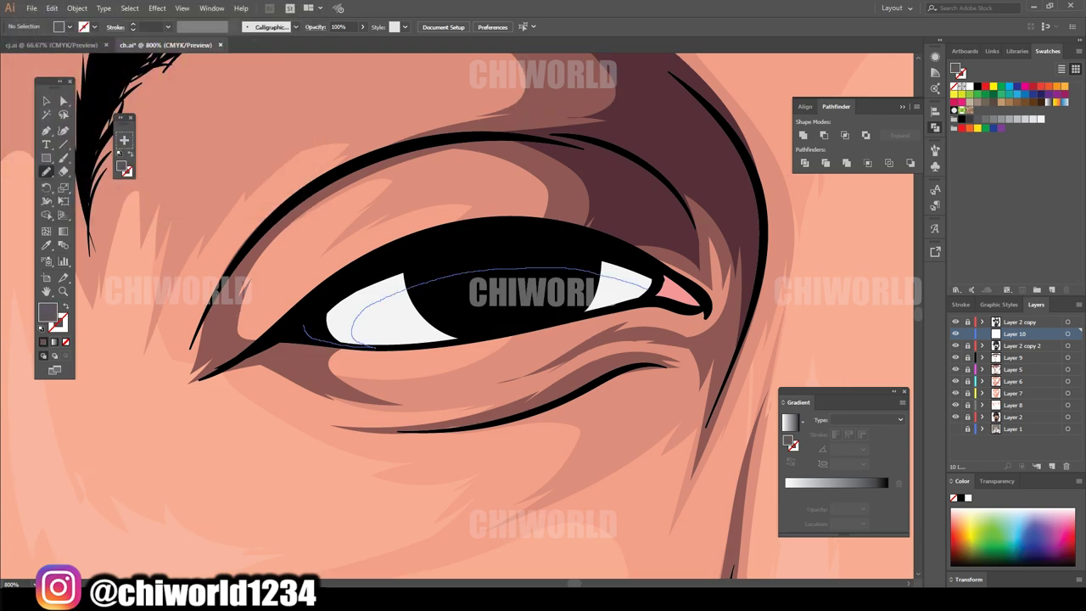
- Paint shadows over the upper parts of both eye whites
{"action": "left_click_drag", "start_coordinate": [358, 346], "coordinate": [645, 280]}
{"action": "key", "text": "ctrl+minus"}
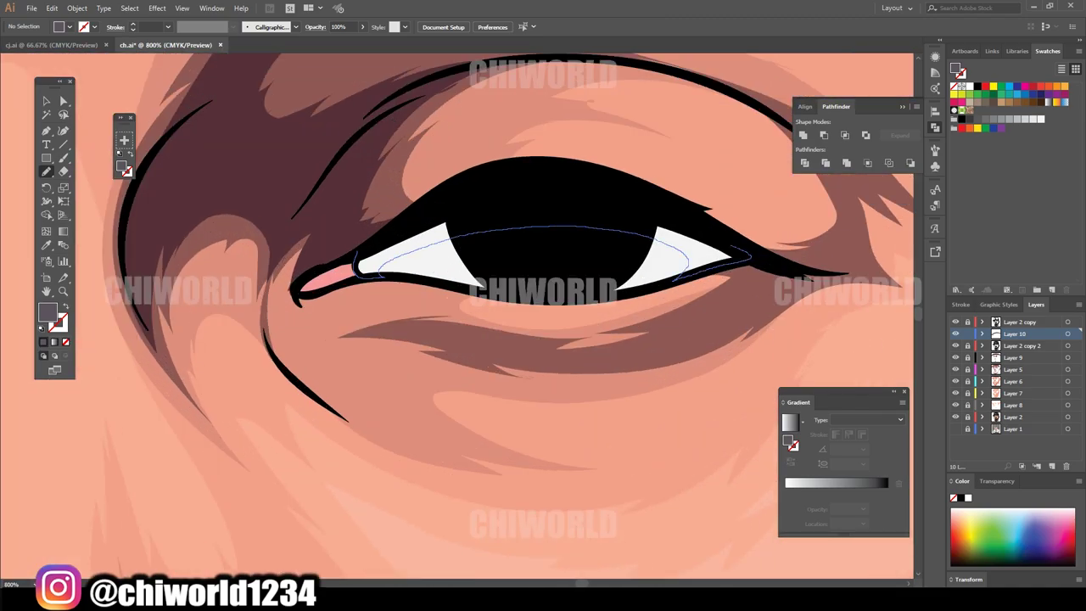
{"action": "left_click_drag", "start_coordinate": [379, 270], "coordinate": [746, 256]}
{"action": "key", "text": "ctrl+minus"}
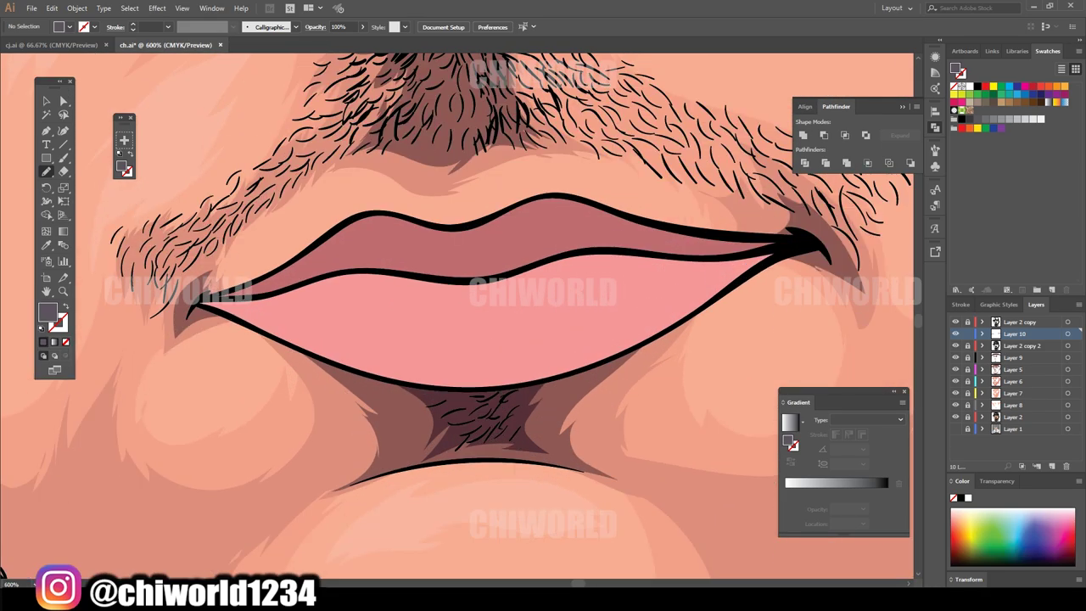
- Sample the upper lip color and set a darker mauve fill #774549
{"action": "key", "text": "i"}
{"action": "left_click", "coordinate": [542, 231]}
{"action": "key", "text": "shift+b"}
{"action": "double_click", "coordinate": [47, 313]}
{"action": "left_click", "coordinate": [75, 112]}
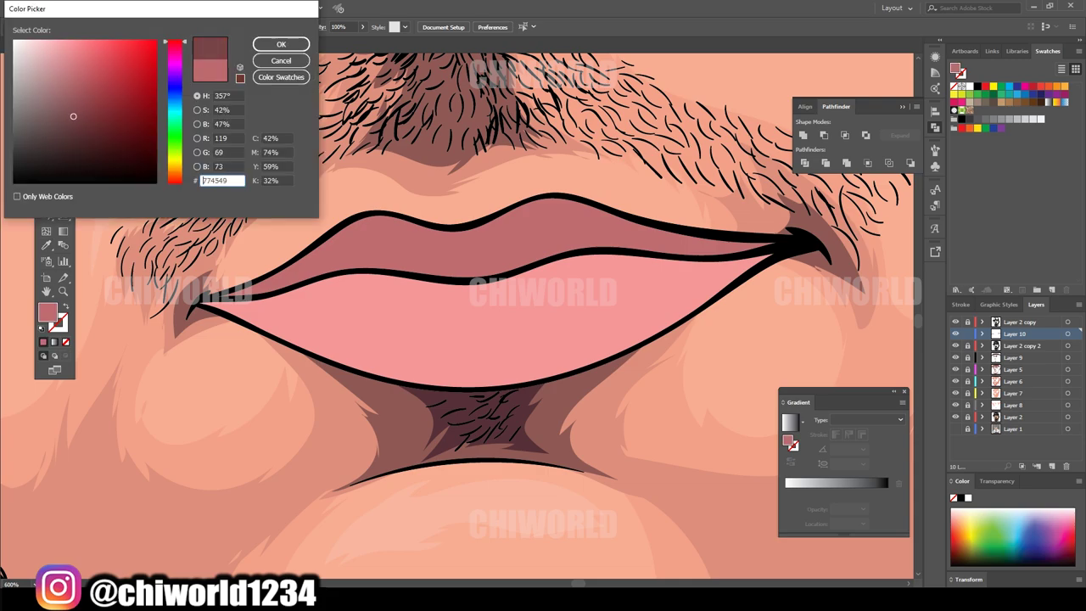
{"action": "key", "text": "Return"}
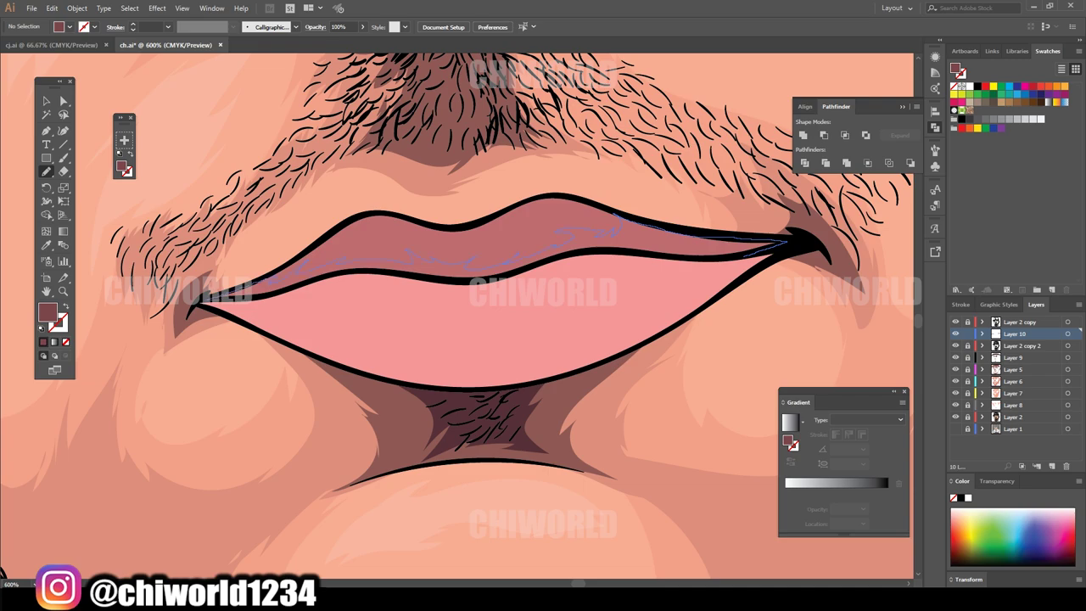
- Paint the mauve shading stroke across the upper lip
{"action": "left_click_drag", "start_coordinate": [219, 293], "coordinate": [736, 258]}
{"action": "key", "text": "ctrl+minus"}
{"action": "key", "text": "ctrl+minus"}
{"action": "key", "text": "ctrl+minus"}
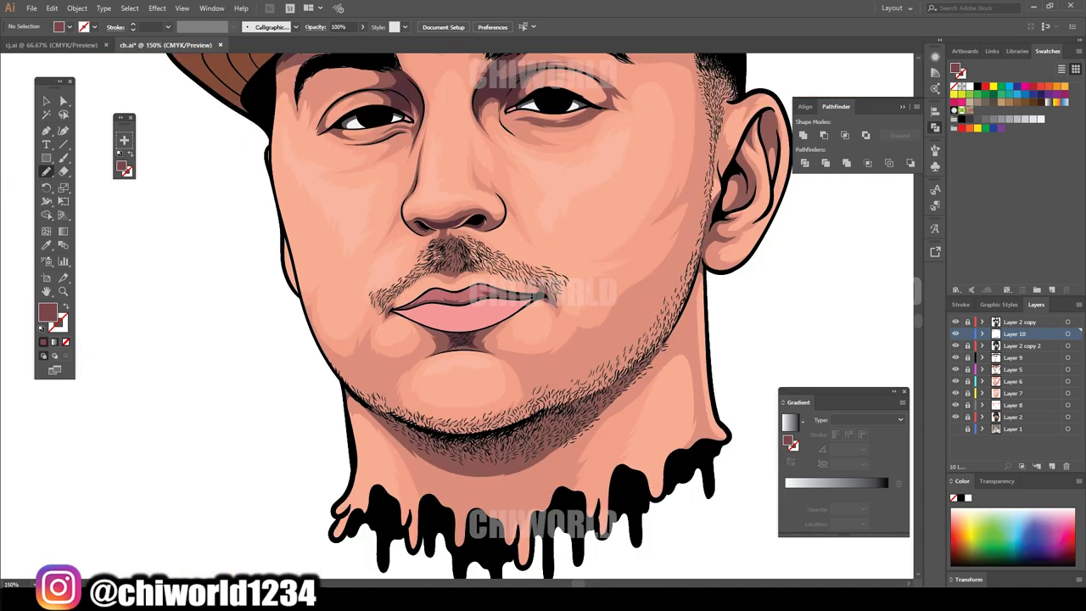
{"action": "key", "text": "ctrl+plus"}
{"action": "key", "text": "ctrl+plus"}
{"action": "key", "text": "ctrl+plus"}
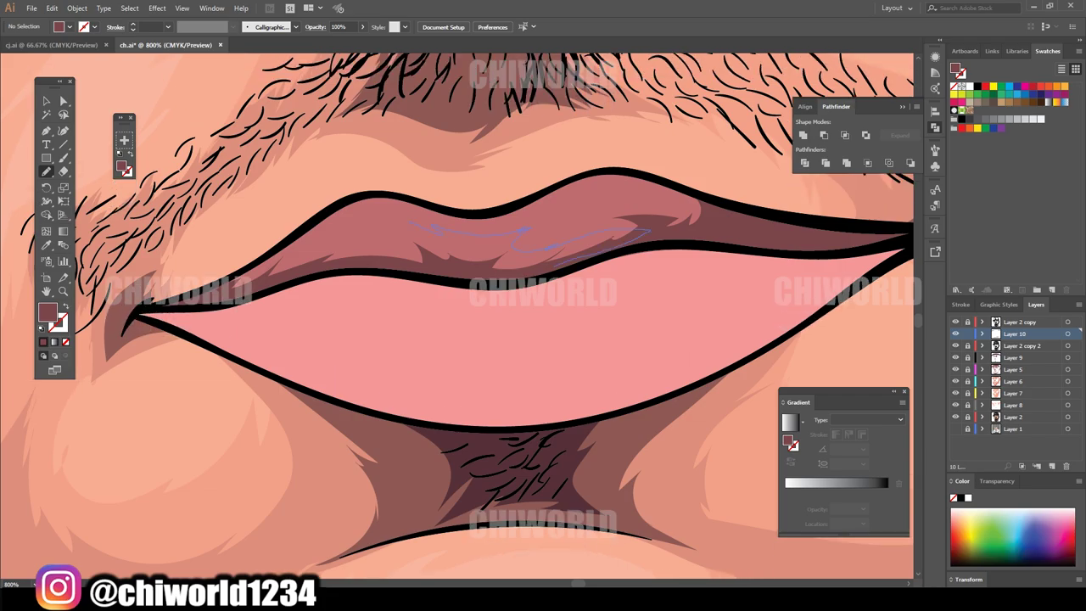
{"action": "left_click_drag", "start_coordinate": [644, 231], "coordinate": [551, 255]}
{"action": "key", "text": "ctrl+minus"}
{"action": "key", "text": "ctrl+minus"}
{"action": "key", "text": "ctrl+minus"}
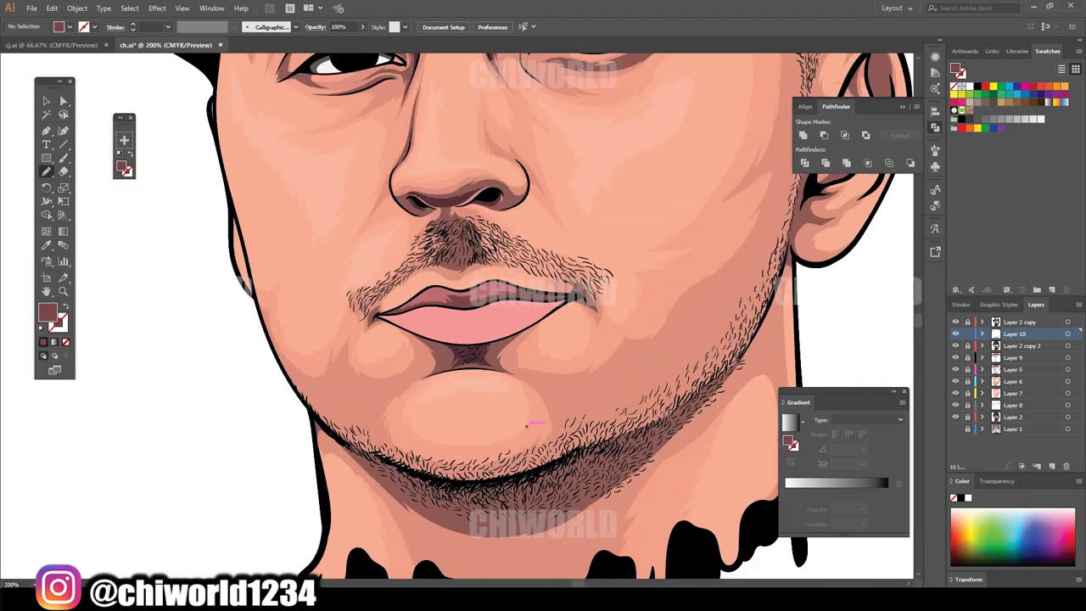
{"action": "key", "text": "ctrl+plus"}
{"action": "key", "text": "ctrl+plus"}
{"action": "key", "text": "ctrl+plus"}
- Sample the lower lip pink and lighten it to #EF8690
{"action": "key", "text": "i"}
{"action": "left_click", "coordinate": [543, 330]}
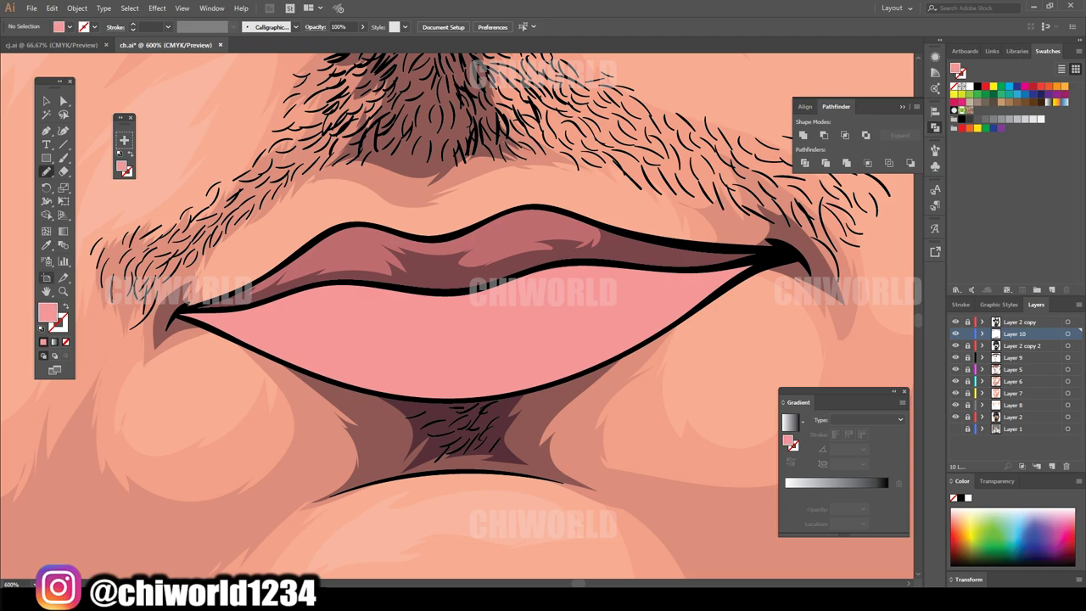
{"action": "double_click", "coordinate": [46, 312]}
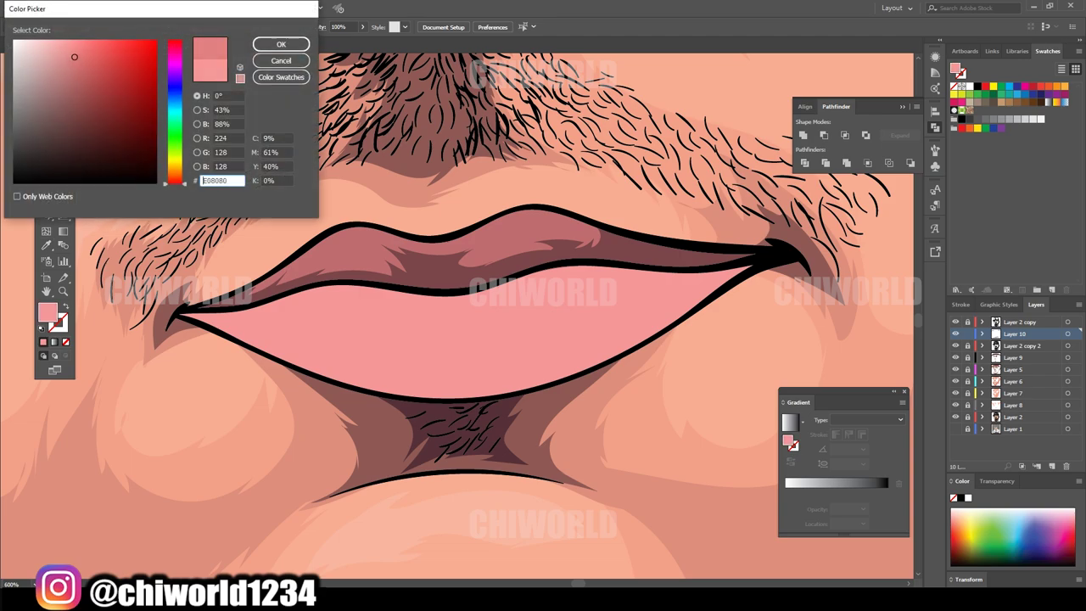
{"action": "left_click_drag", "start_coordinate": [74, 57], "coordinate": [74, 61]}
{"action": "key", "text": "Return"}
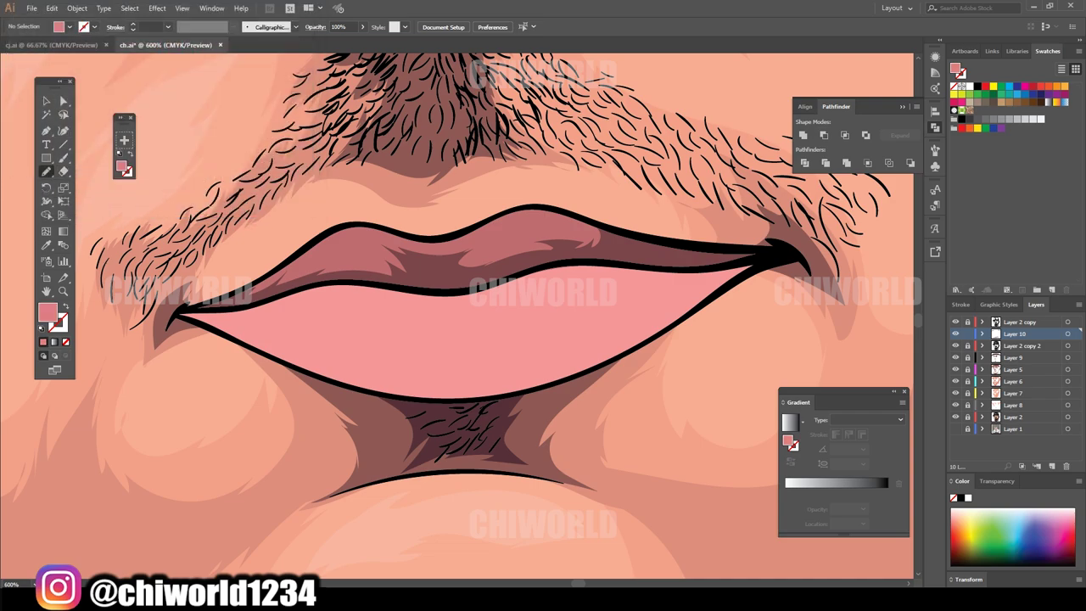
- Draw the light pink highlight shape along the lower lip
{"action": "left_click_drag", "start_coordinate": [533, 350], "coordinate": [275, 307]}
{"action": "left_click_drag", "start_coordinate": [357, 379], "coordinate": [568, 376]}
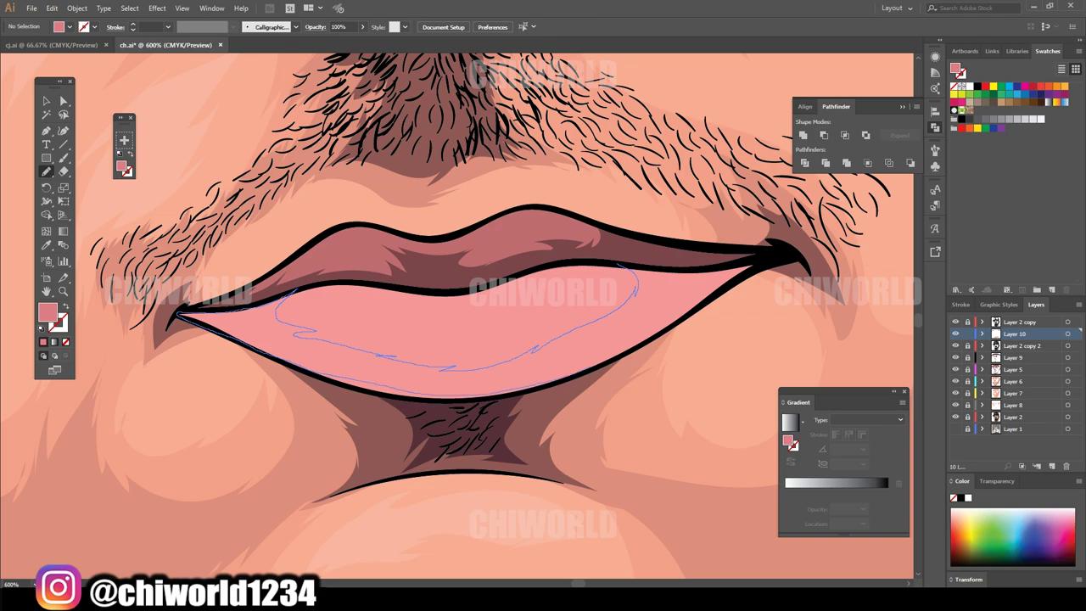
{"action": "key", "text": "ctrl+0"}
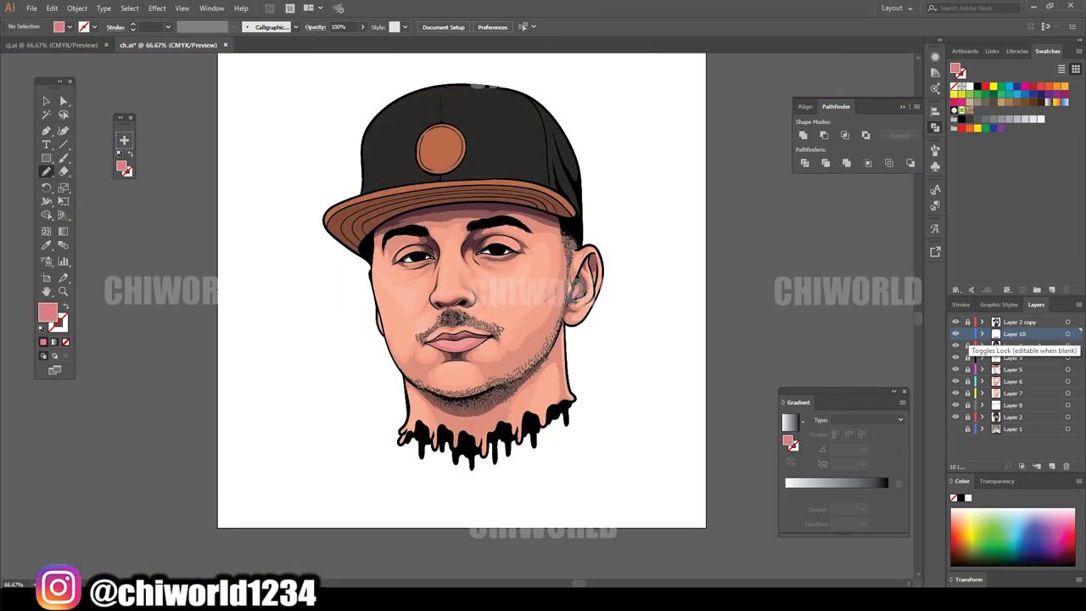
- Sample the cap's dark grey and lighten it very slightly as the new fill
{"action": "left_click", "coordinate": [31, 8]}
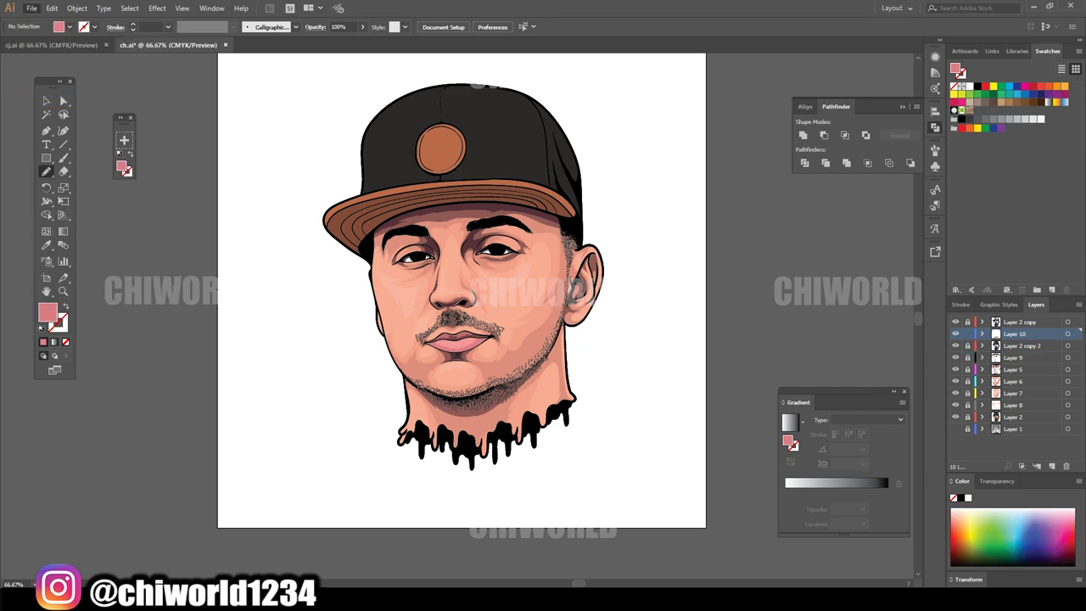
{"action": "scroll", "coordinate": [529, 114], "scroll_direction": "up", "scroll_amount": 1}
{"action": "scroll", "coordinate": [529, 114], "scroll_direction": "up", "scroll_amount": 1}
{"action": "scroll", "coordinate": [529, 113], "scroll_direction": "up", "scroll_amount": 1}
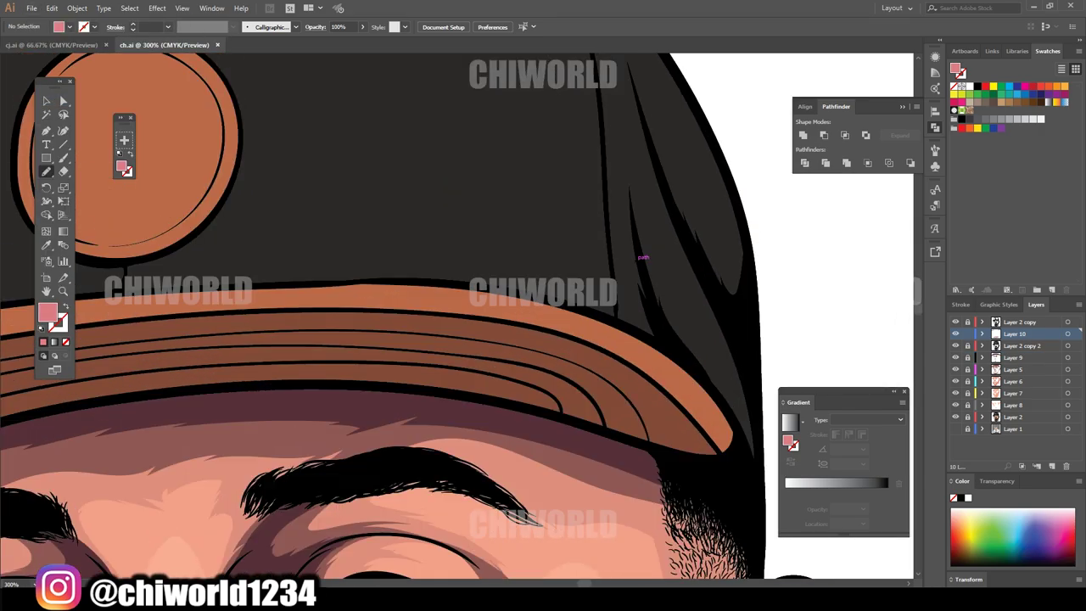
{"action": "scroll", "coordinate": [529, 114], "scroll_direction": "up", "scroll_amount": 1}
{"action": "key", "text": "i"}
{"action": "left_click", "coordinate": [85, 94]}
{"action": "double_click", "coordinate": [47, 313]}
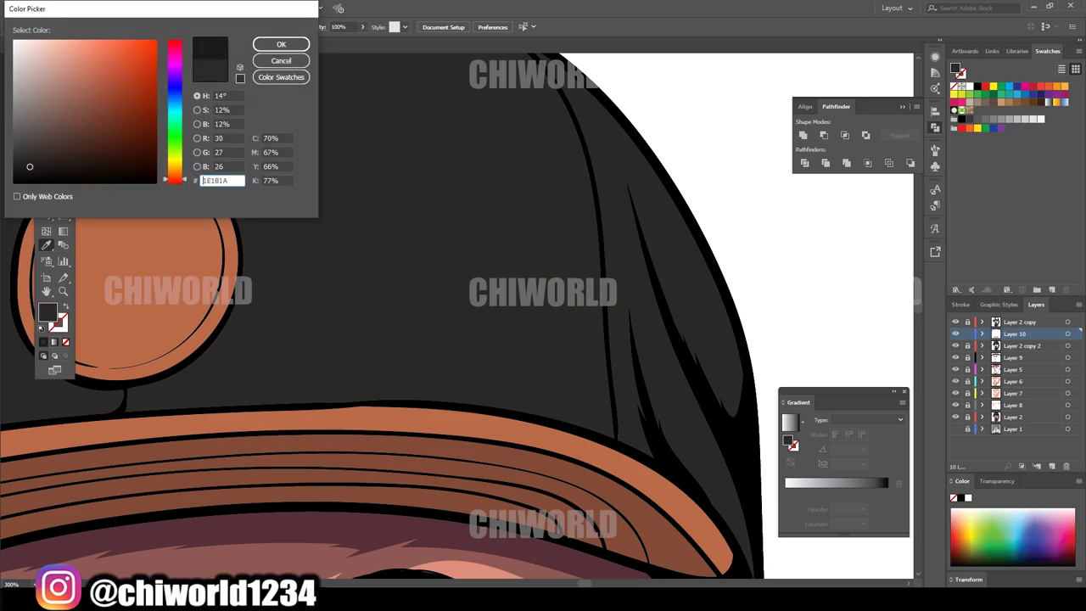
{"action": "left_click_drag", "start_coordinate": [28, 166], "coordinate": [30, 165]}
{"action": "left_click", "coordinate": [281, 44]}
{"action": "key", "text": "n"}
- Draw grey shading shapes around the badge and down the cap's left side
{"action": "scroll", "coordinate": [695, 382], "scroll_direction": "down", "scroll_amount": 2}
{"action": "left_click_drag", "start_coordinate": [711, 386], "coordinate": [746, 505]}
{"action": "left_click_drag", "start_coordinate": [677, 342], "coordinate": [709, 407]}
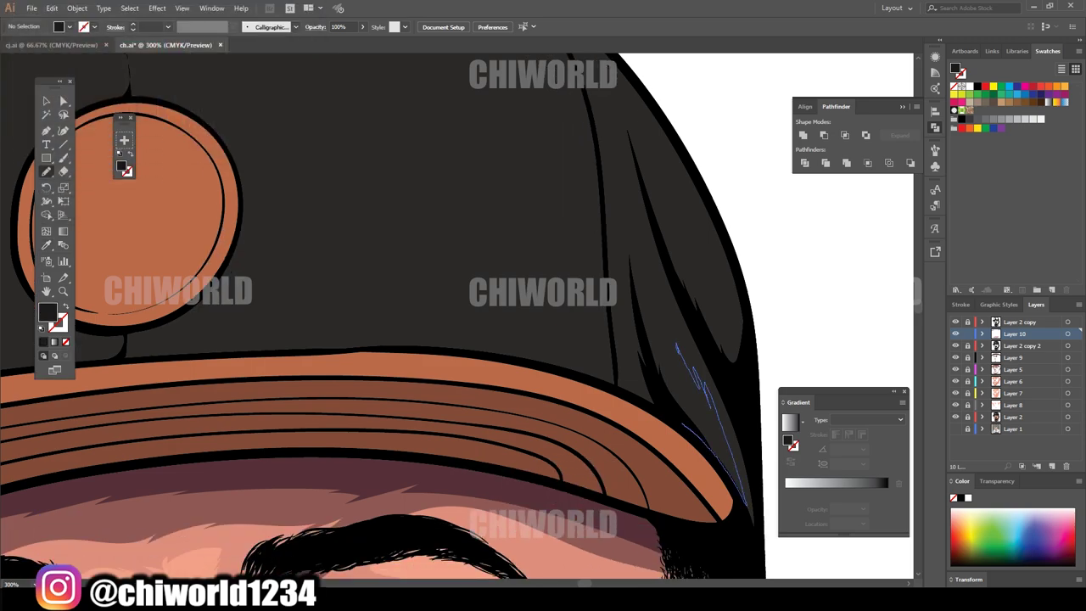
{"action": "key", "text": "ctrl+minus"}
{"action": "key", "text": "ctrl+minus"}
{"action": "key", "text": "ctrl+minus"}
{"action": "scroll", "coordinate": [407, 320], "scroll_direction": "down", "scroll_amount": 1}
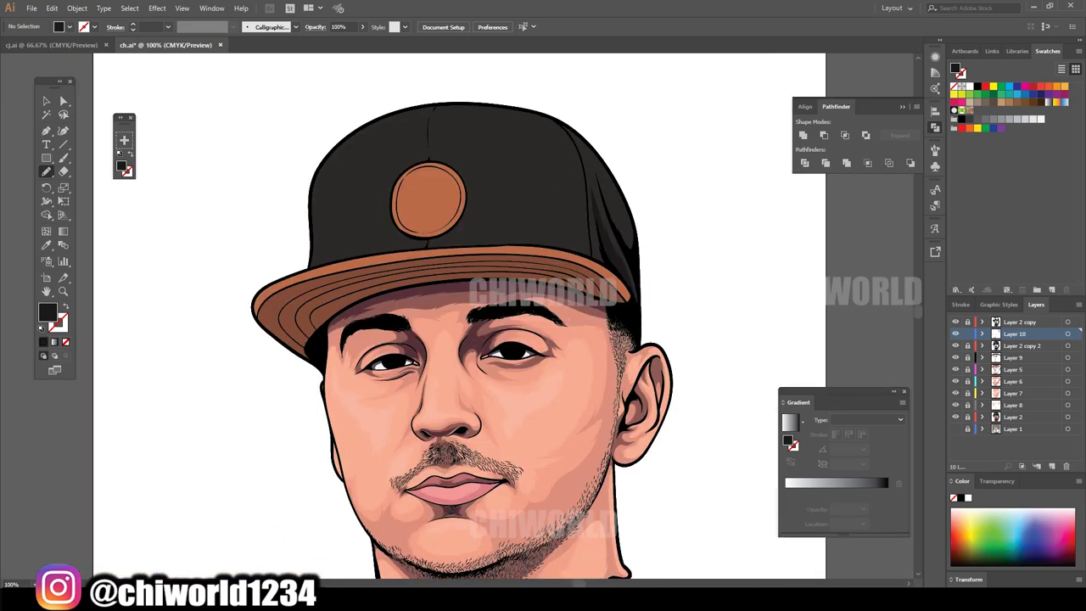
{"action": "key", "text": "ctrl+plus"}
{"action": "key", "text": "ctrl+plus"}
{"action": "key", "text": "ctrl+plus"}
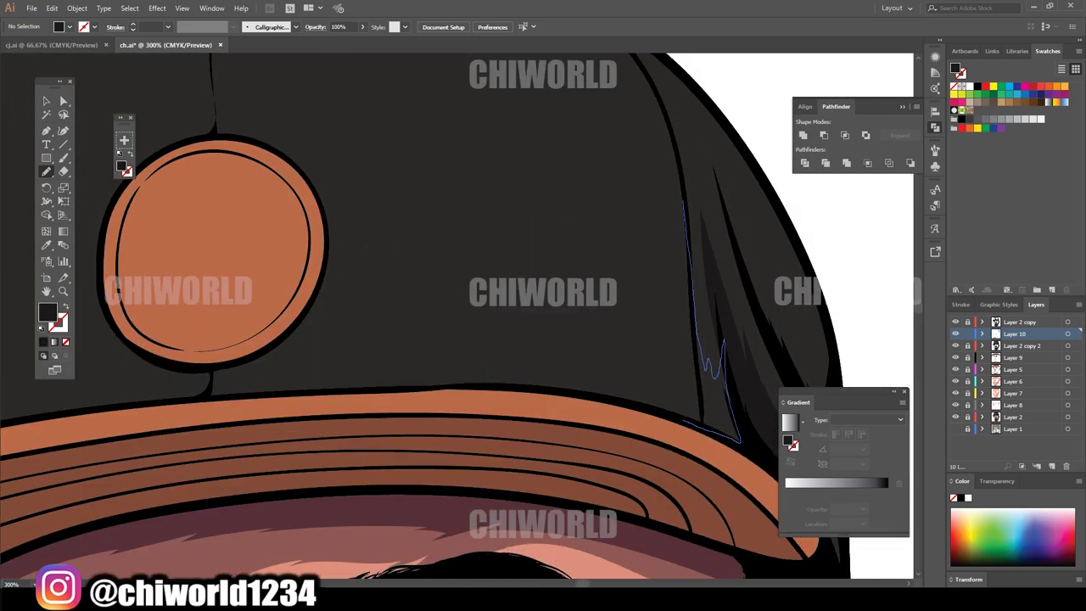
{"action": "mouse_move", "coordinate": [679, 142]}
{"action": "left_mouse_down"}
{"action": "mouse_move", "coordinate": [641, 259]}
{"action": "mouse_move", "coordinate": [409, 242]}
{"action": "mouse_move", "coordinate": [345, 252]}
{"action": "mouse_move", "coordinate": [252, 369]}
{"action": "mouse_move", "coordinate": [384, 392]}
{"action": "mouse_move", "coordinate": [549, 388]}
{"action": "mouse_move", "coordinate": [460, 319]}
{"action": "left_mouse_up"}
{"action": "key", "text": "ctrl+minus"}
{"action": "key", "text": "ctrl+minus"}
{"action": "key", "text": "ctrl+plus"}
{"action": "key", "text": "ctrl+plus"}
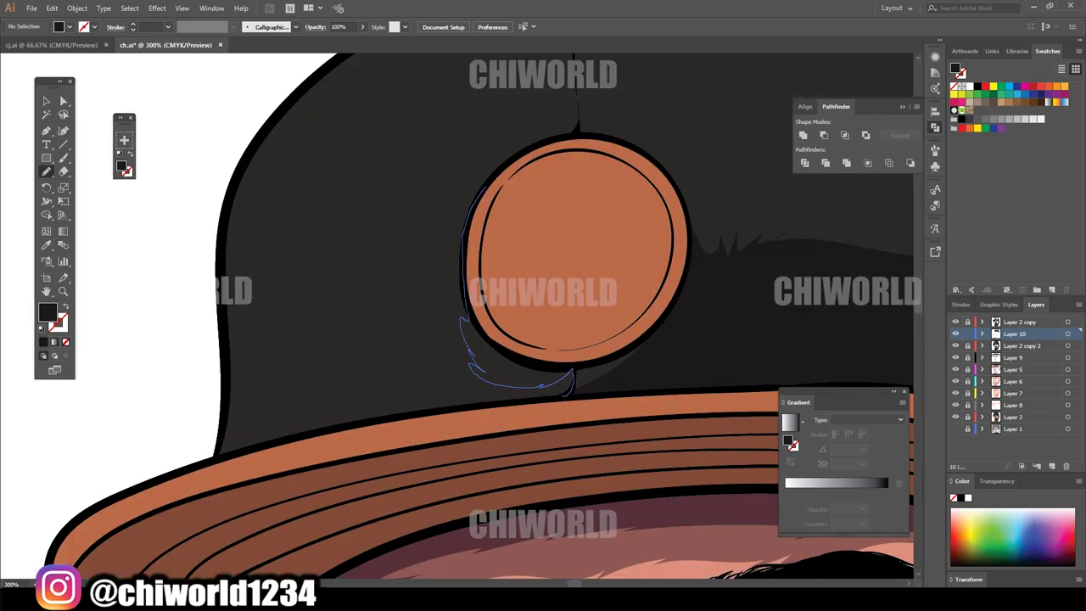
{"action": "mouse_move", "coordinate": [479, 187]}
{"action": "left_mouse_down"}
{"action": "mouse_move", "coordinate": [224, 250]}
{"action": "mouse_move", "coordinate": [219, 394]}
{"action": "mouse_move", "coordinate": [410, 412]}
{"action": "left_mouse_up"}
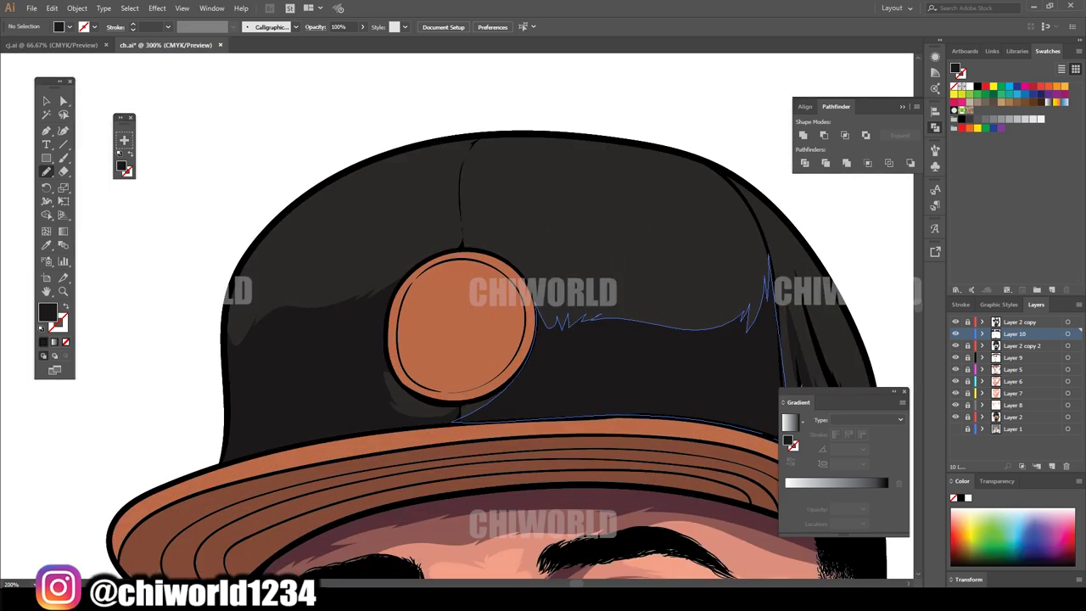
- Sample the orange colour of the cap badge
{"action": "key", "text": "ctrl+equal"}
{"action": "key", "text": "i"}
{"action": "left_click", "coordinate": [467, 310]}
- Choose a dark brown fill and draw the angular logo pieces inside the orange badge
{"action": "double_click", "coordinate": [47, 312]}
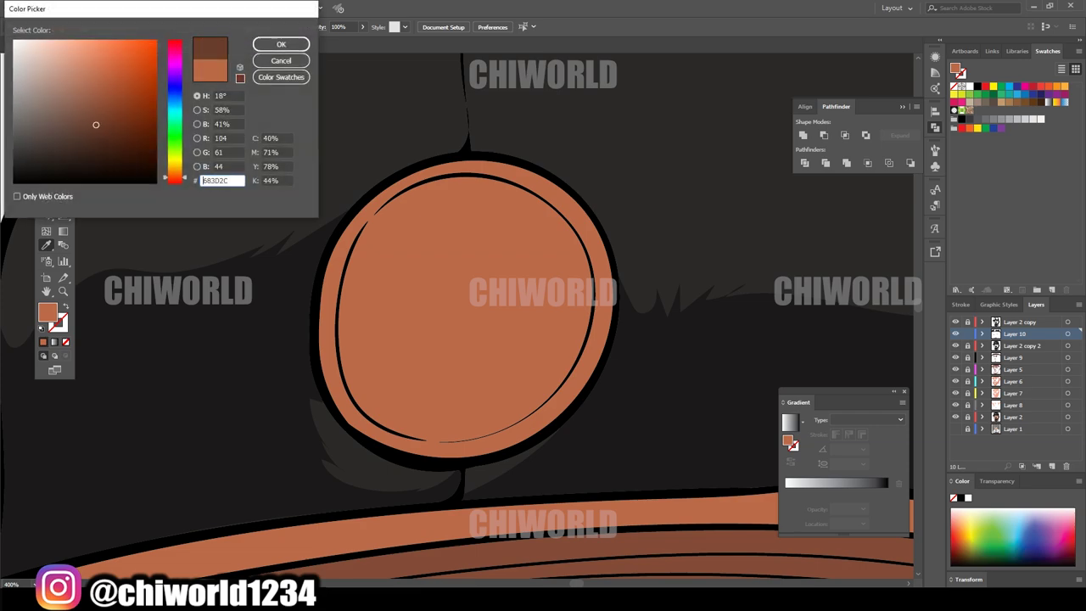
{"action": "left_click", "coordinate": [347, 41]}
{"action": "key", "text": "n"}
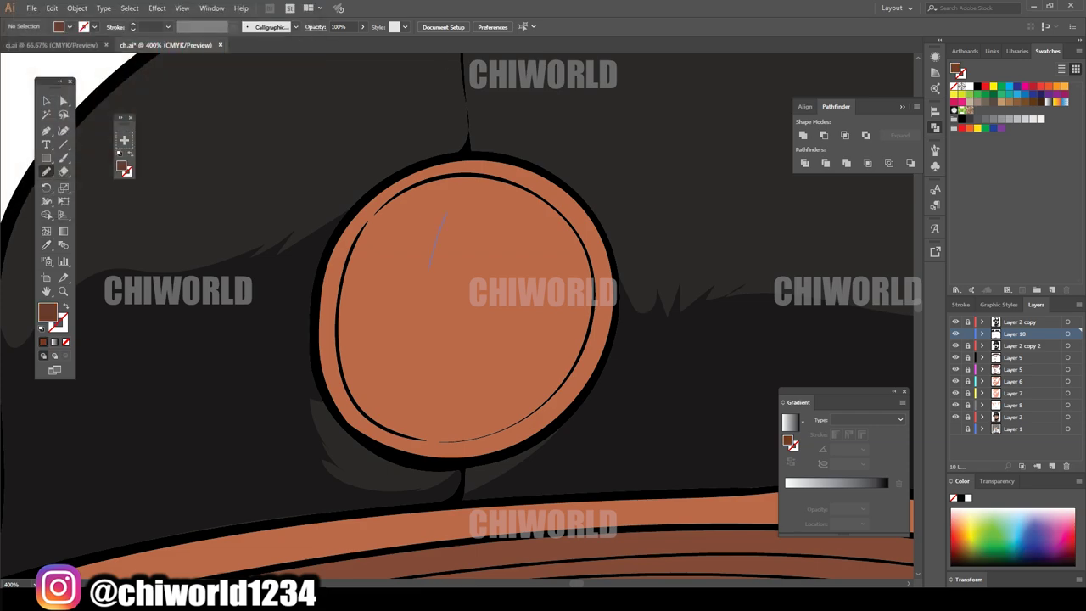
{"action": "left_click_drag", "start_coordinate": [428, 270], "coordinate": [442, 219]}
{"action": "left_click_drag", "start_coordinate": [443, 370], "coordinate": [445, 256]}
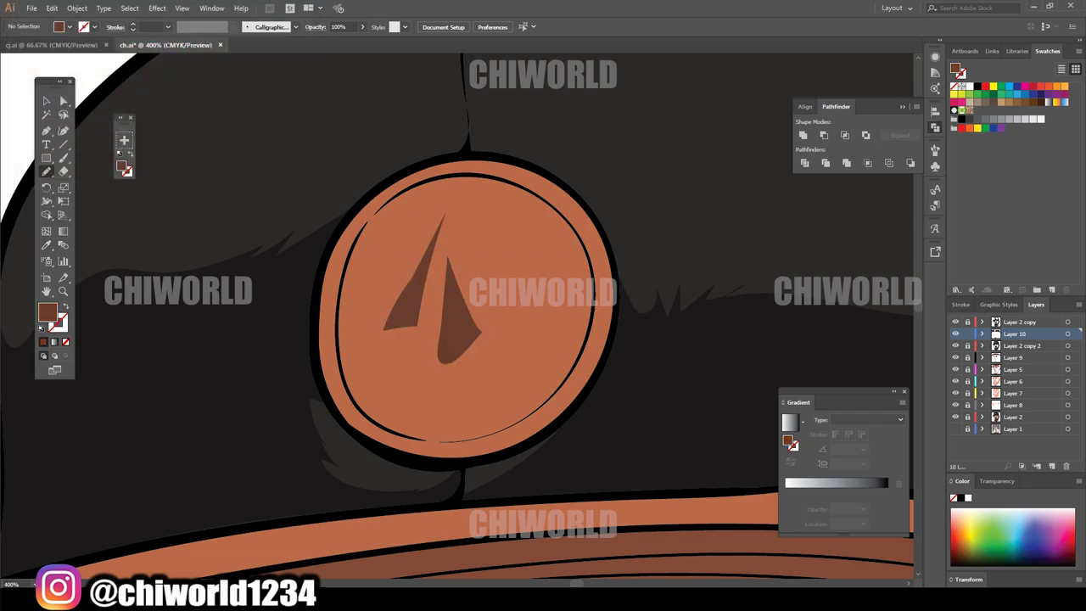
{"action": "mouse_move", "coordinate": [436, 382]}
{"action": "left_mouse_down"}
{"action": "mouse_move", "coordinate": [439, 343]}
{"action": "mouse_move", "coordinate": [428, 365]}
{"action": "left_mouse_up"}
{"action": "left_click_drag", "start_coordinate": [489, 314], "coordinate": [493, 320]}
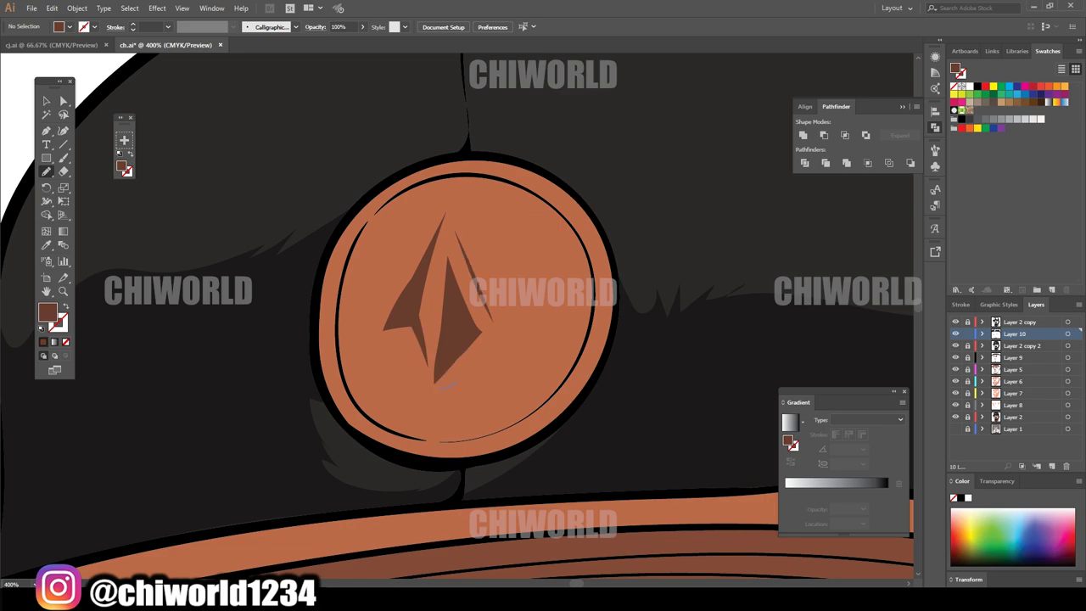
{"action": "left_click_drag", "start_coordinate": [473, 363], "coordinate": [417, 375]}
- Add a new Layer 11 for the eye details
{"action": "scroll", "coordinate": [534, 556], "scroll_direction": "down", "scroll_amount": 1}
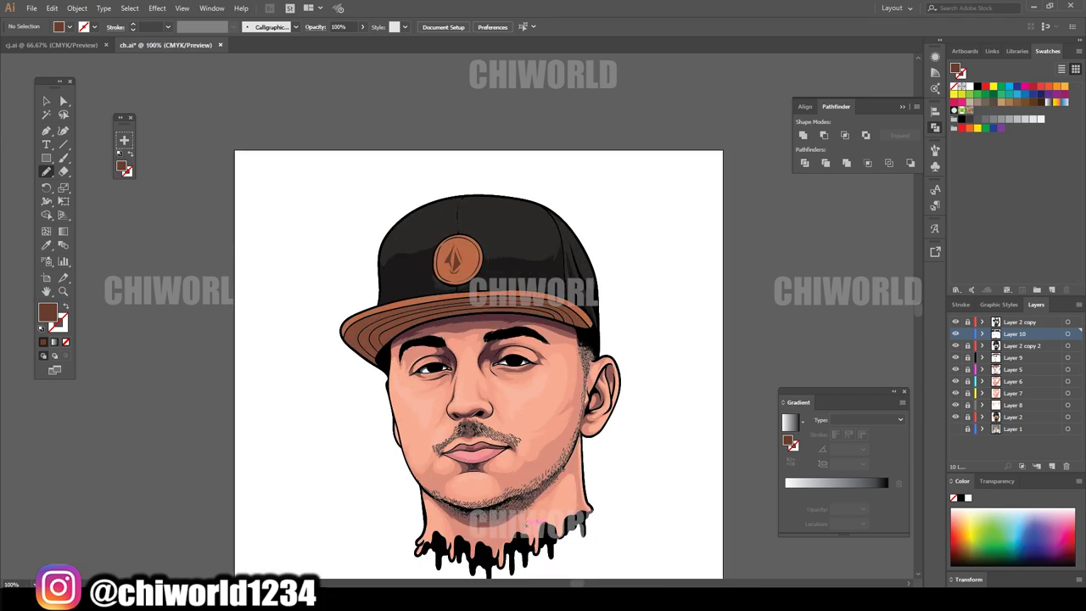
{"action": "scroll", "coordinate": [522, 543], "scroll_direction": "up", "scroll_amount": 2}
{"action": "key", "text": "ctrl+l"}
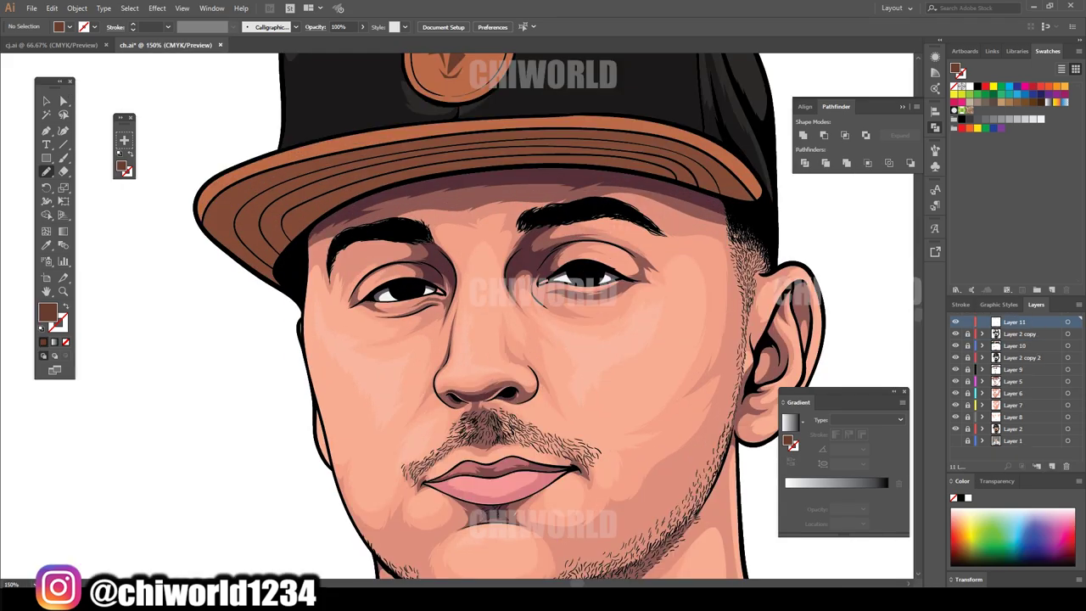
{"action": "scroll", "coordinate": [497, 252], "scroll_direction": "up", "scroll_amount": 3}
- Pick a darker brown, then set the fill to red-brown #592517
{"action": "double_click", "coordinate": [46, 312]}
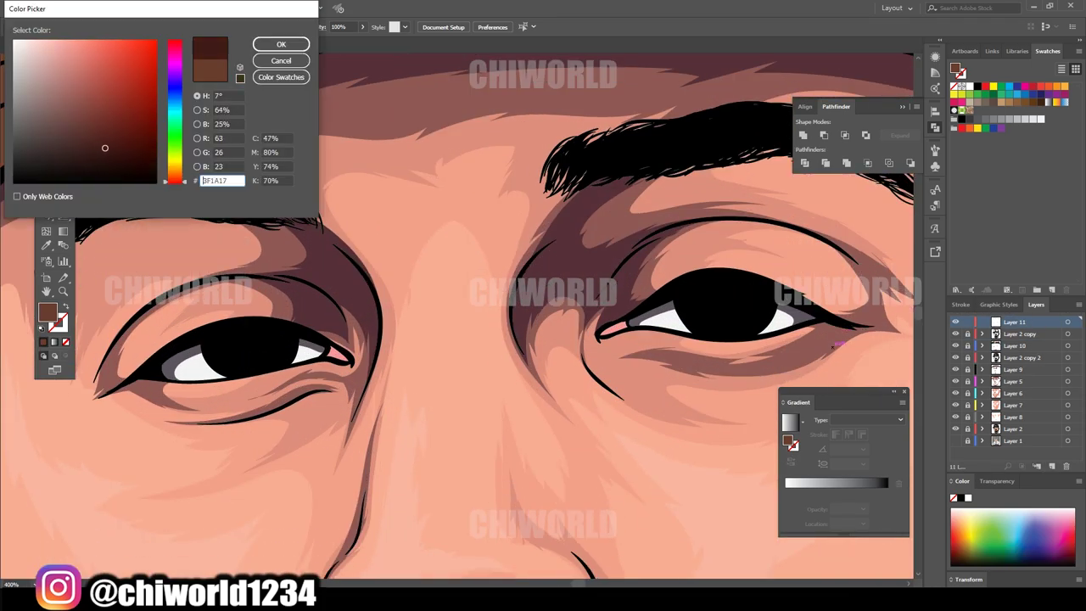
{"action": "left_click", "coordinate": [103, 149]}
{"action": "left_click", "coordinate": [281, 44]}
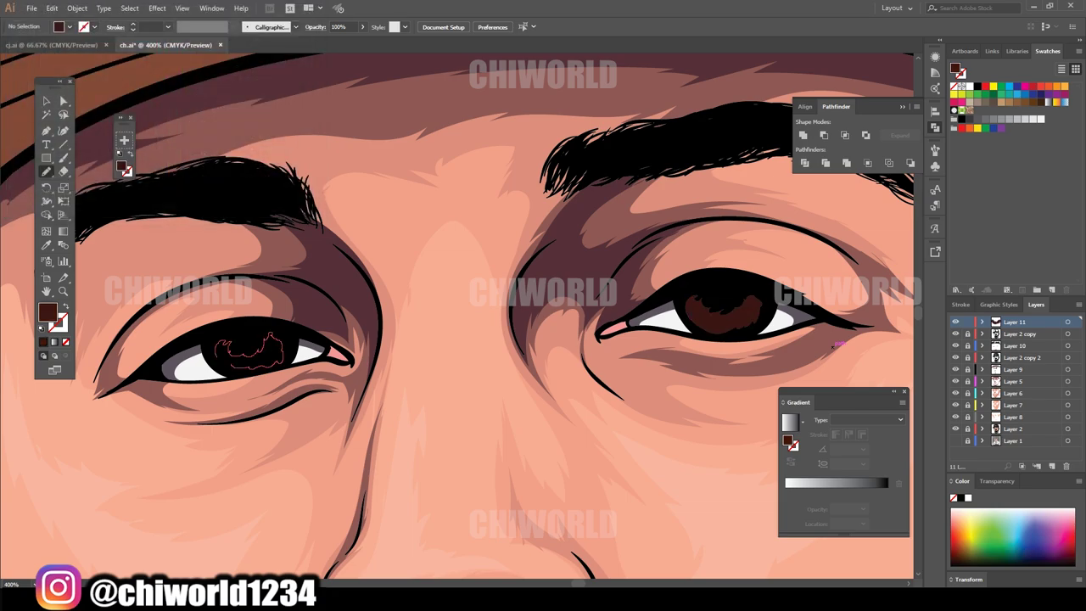
{"action": "double_click", "coordinate": [47, 312]}
{"action": "left_click", "coordinate": [118, 133]}
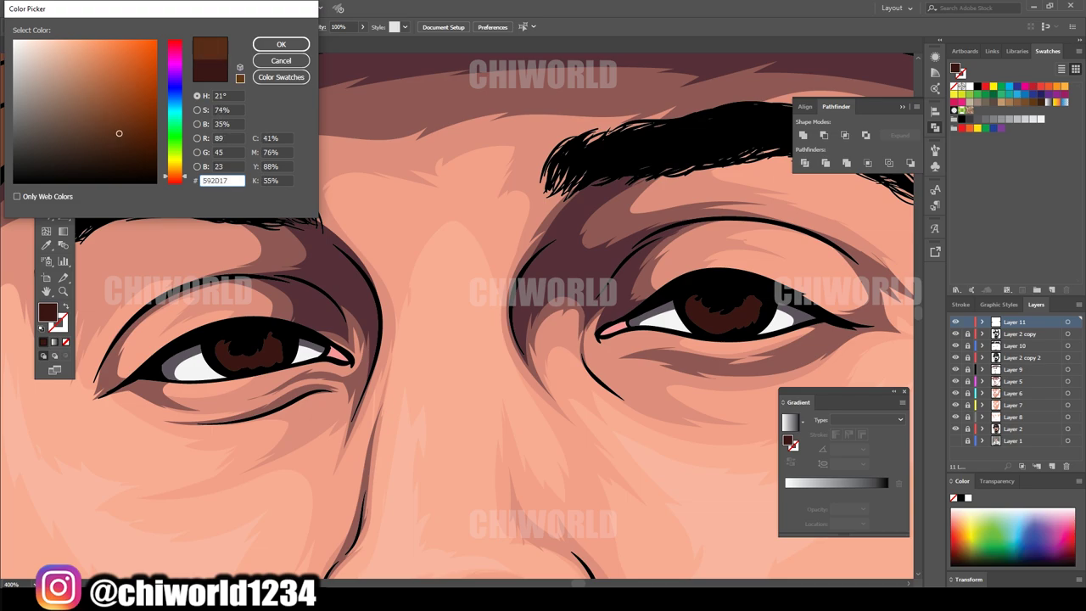
{"action": "type", "text": "592517"}
{"action": "left_click", "coordinate": [281, 43]}
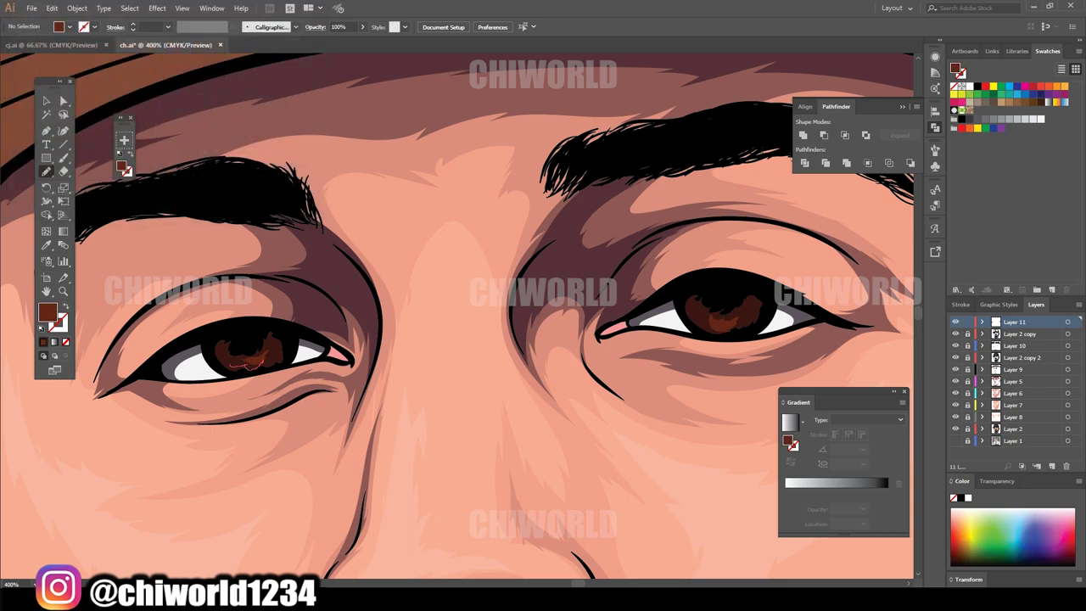
- Change the fill to a light pinkish brown
{"action": "double_click", "coordinate": [46, 312]}
{"action": "left_click", "coordinate": [45, 88]}
{"action": "left_click", "coordinate": [281, 43]}
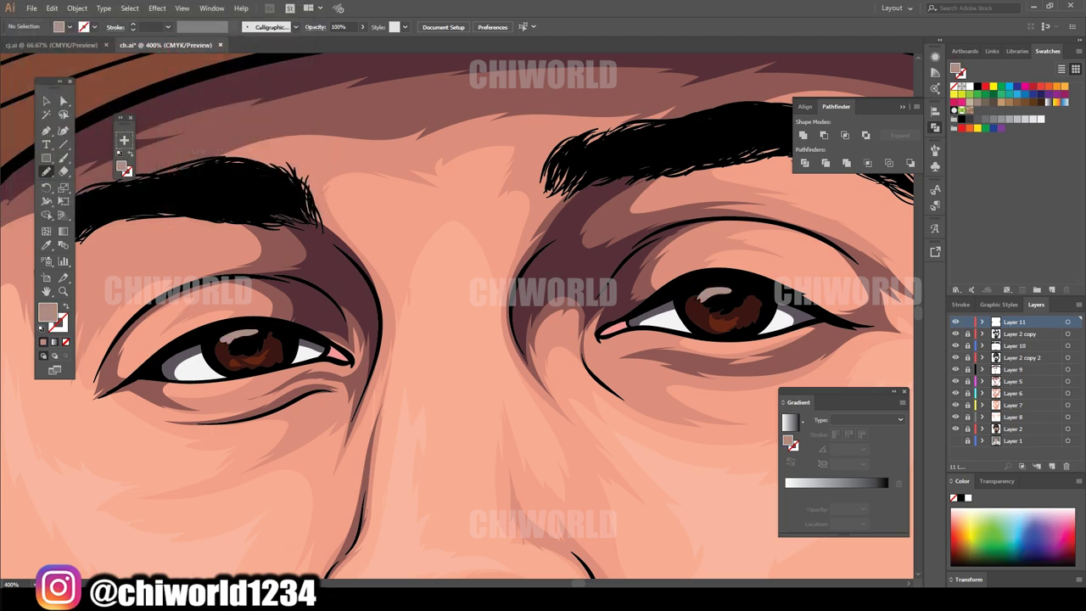
- Select both iris shapes
{"action": "key", "text": "ctrl+0"}
{"action": "key", "text": "ctrl+plus"}
{"action": "key", "text": "ctrl+plus"}
{"action": "key", "text": "ctrl+plus"}
{"action": "key", "text": "v"}
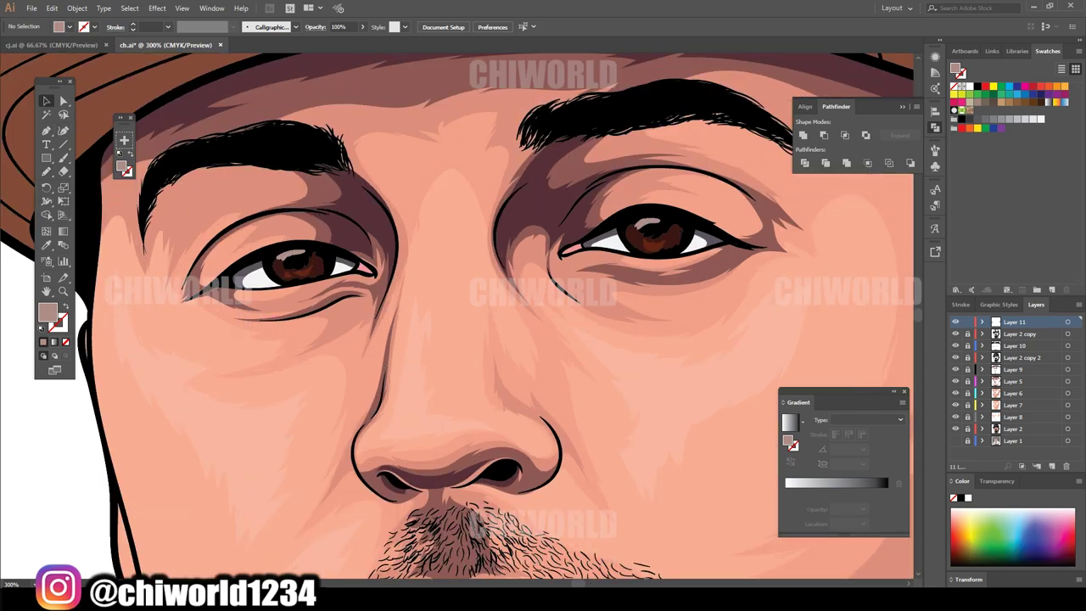
{"action": "left_click", "coordinate": [297, 266]}
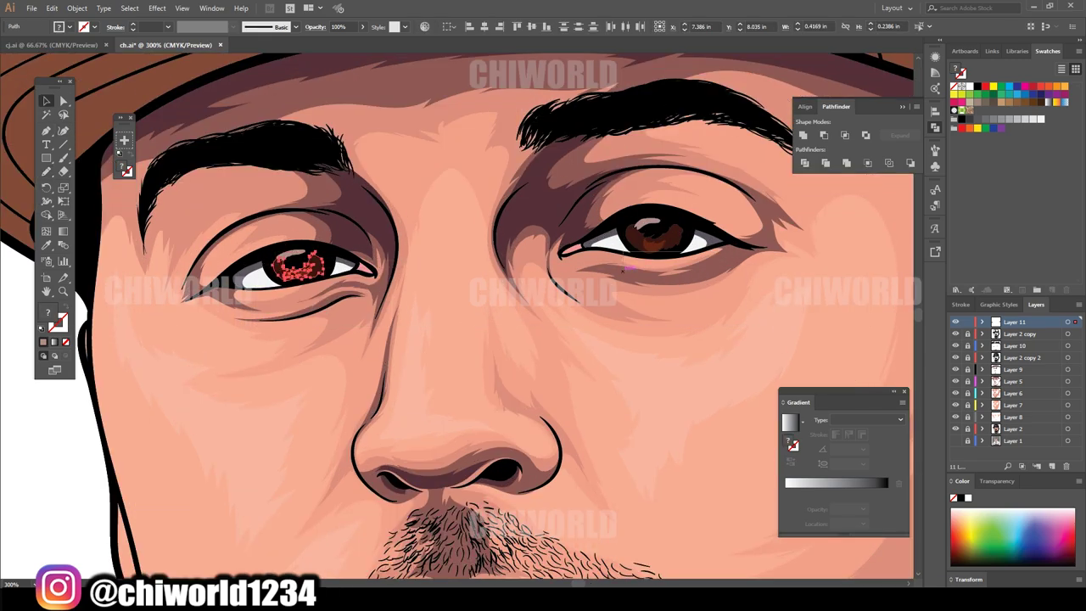
{"action": "left_click", "coordinate": [654, 240]}
{"action": "left_click", "coordinate": [297, 266], "text": "shift"}
- Adjust the irises' colour balance, entering CMYK values 4, 11 and 7
{"action": "left_click", "coordinate": [52, 8]}
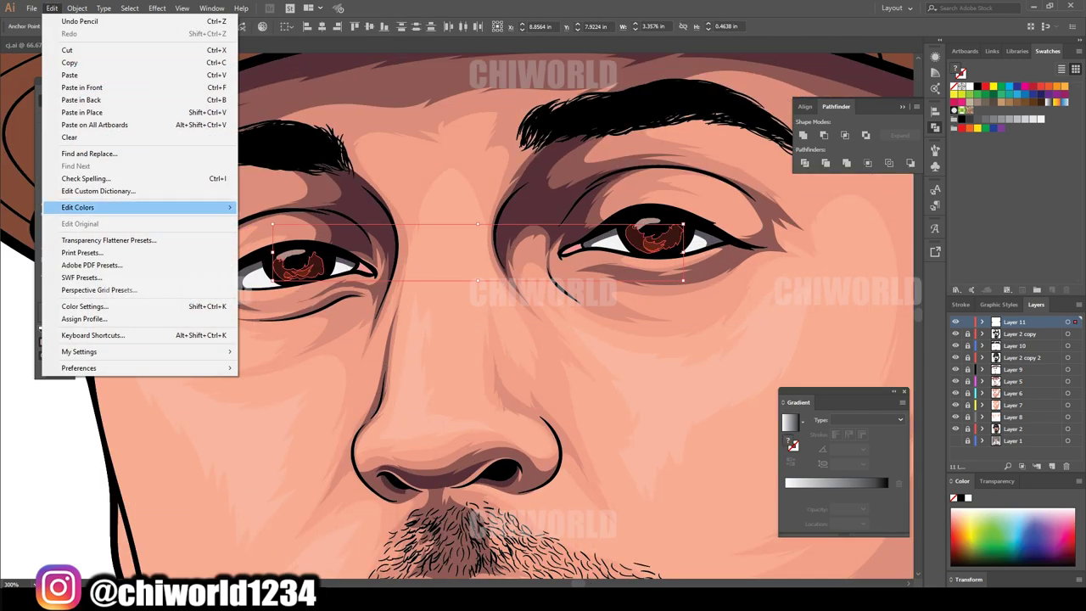
{"action": "left_click", "coordinate": [288, 218]}
{"action": "type", "text": "4"}
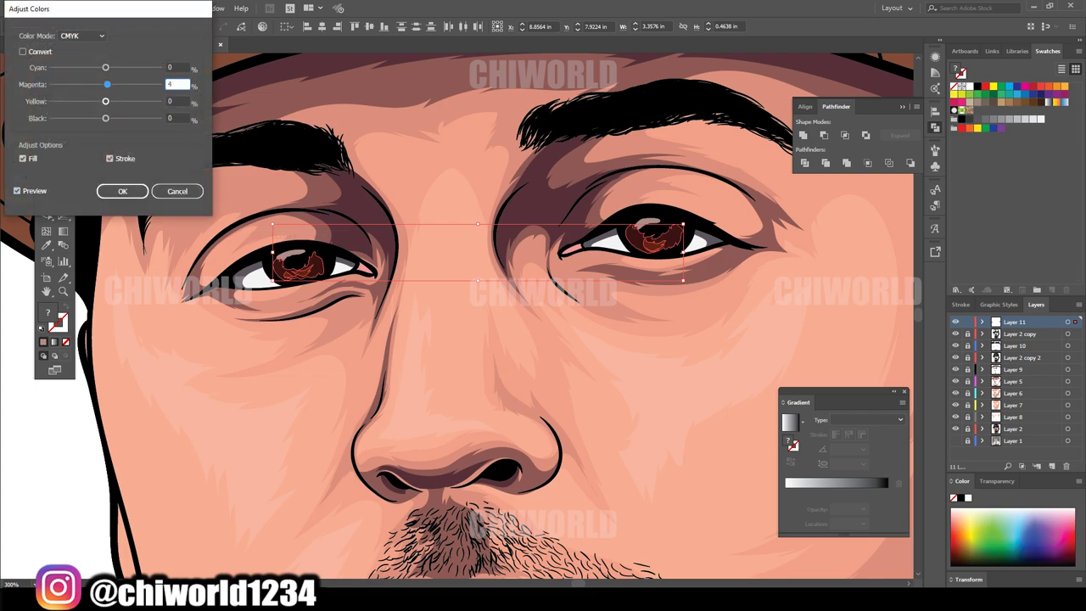
{"action": "key", "text": "Tab"}
{"action": "type", "text": "4"}
{"action": "key", "text": "shift+Tab"}
{"action": "key", "text": "Tab"}
{"action": "key", "text": "Tab"}
{"action": "type", "text": "11"}
{"action": "key", "text": "shift+Tab"}
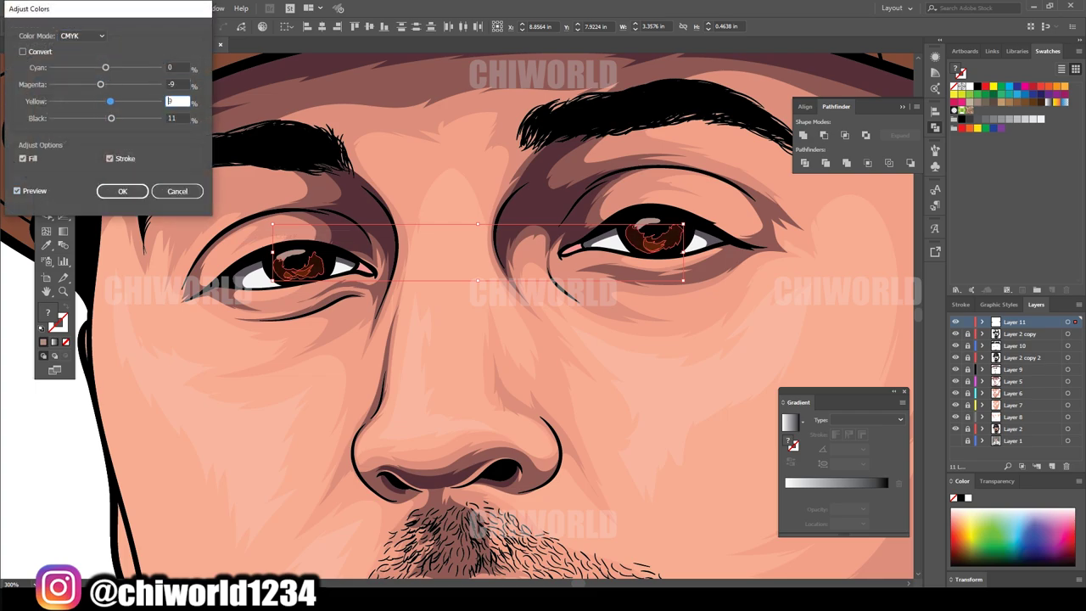
{"action": "key", "text": "shift+Tab"}
{"action": "type", "text": "7"}
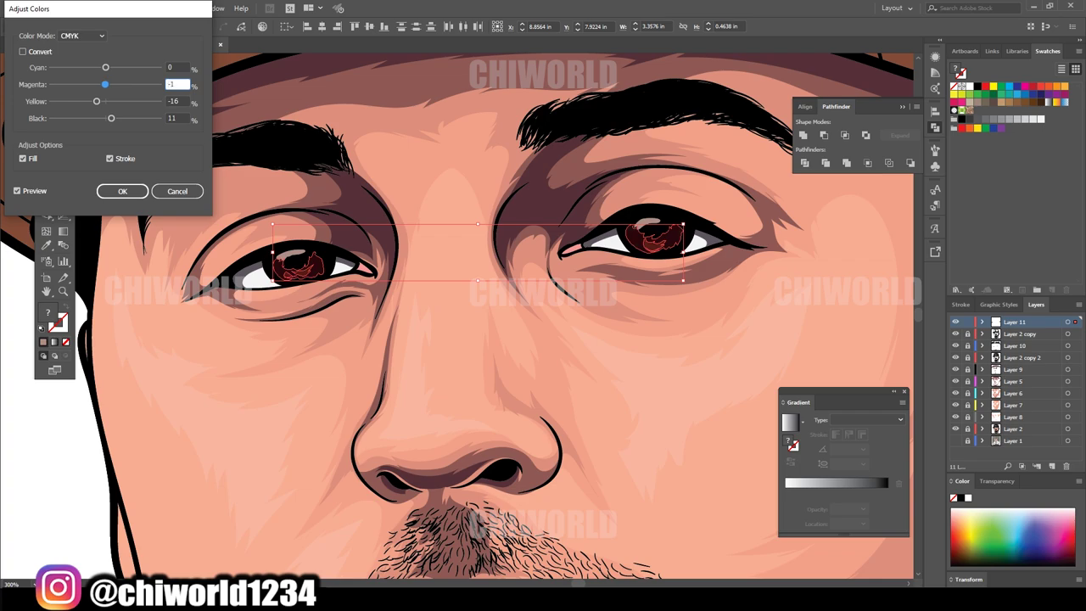
{"action": "key", "text": "Return"}
{"action": "key", "text": "ctrl+0"}
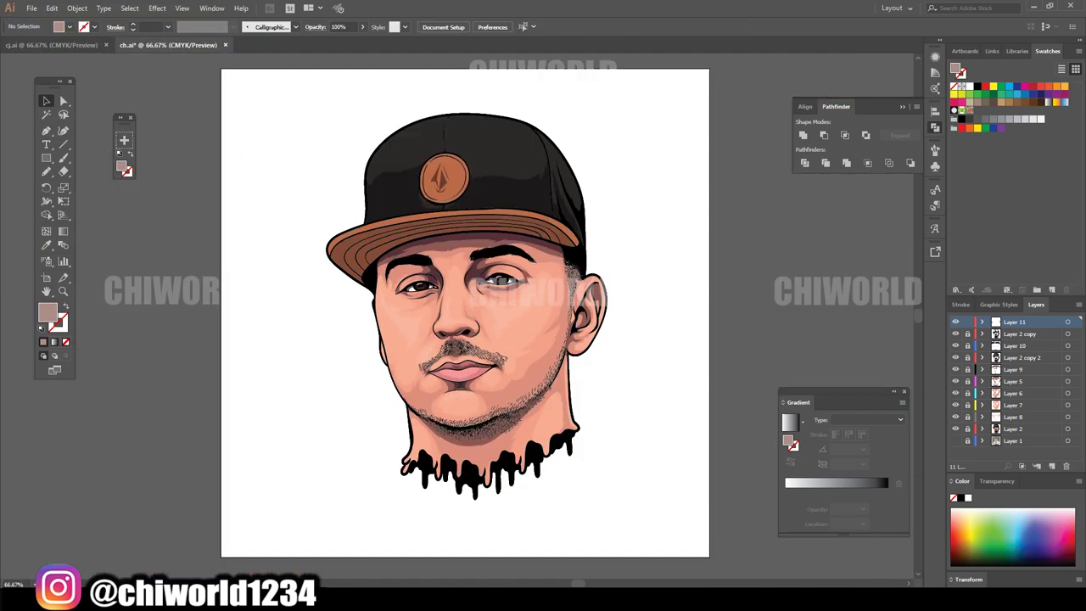
- Add a new layer and make light pink EFC3BD the stroke colour
{"action": "key", "text": "ctrl+equal"}
{"action": "key", "text": "ctrl+equal"}
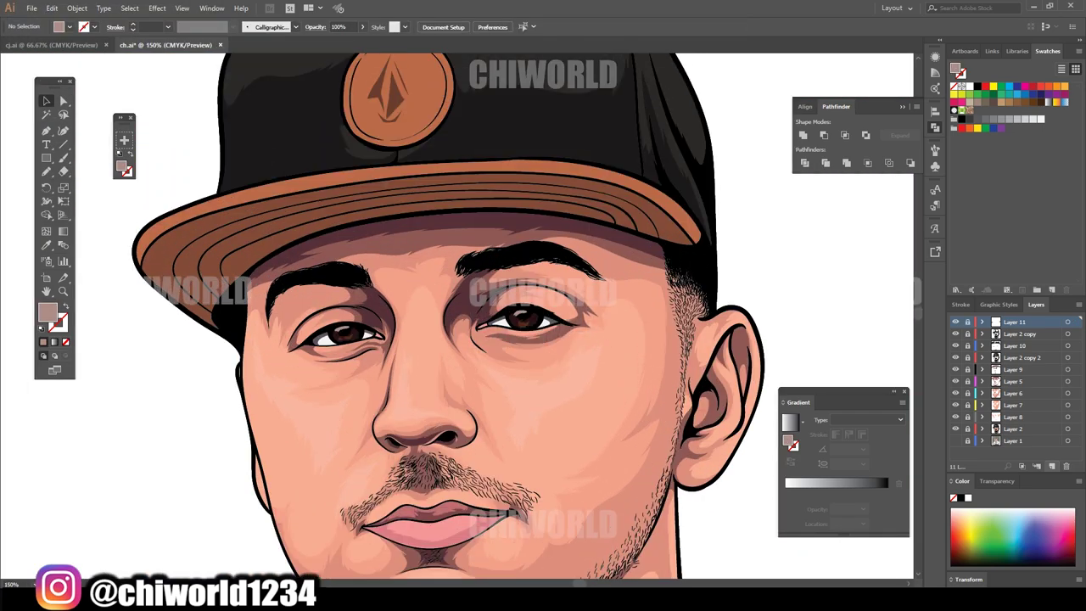
{"action": "key", "text": "ctrl+l"}
{"action": "scroll", "coordinate": [715, 348], "scroll_direction": "up", "scroll_amount": 2}
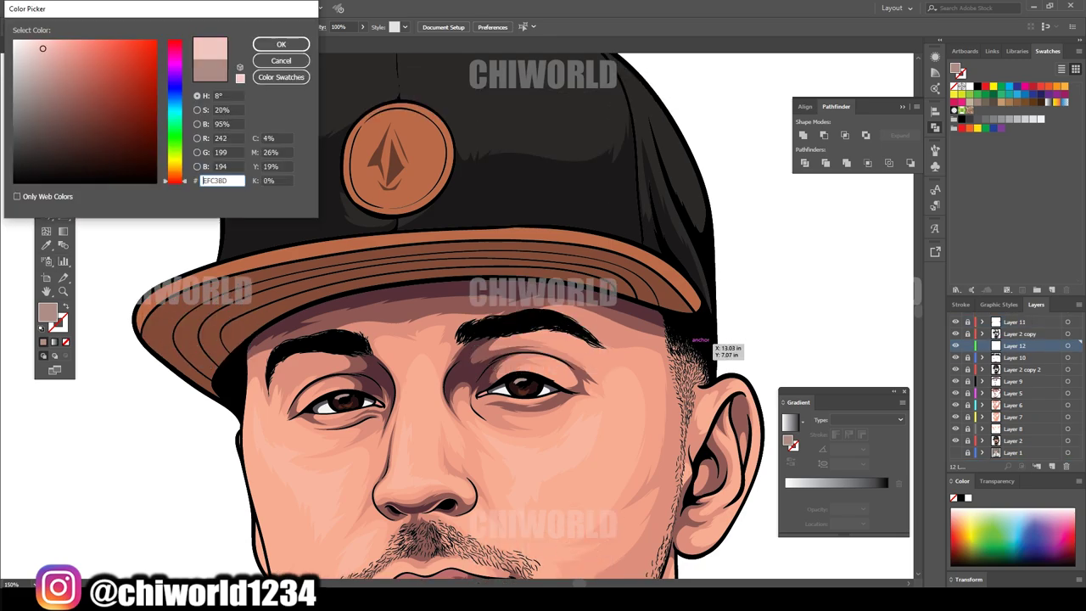
{"action": "key", "text": "Return"}
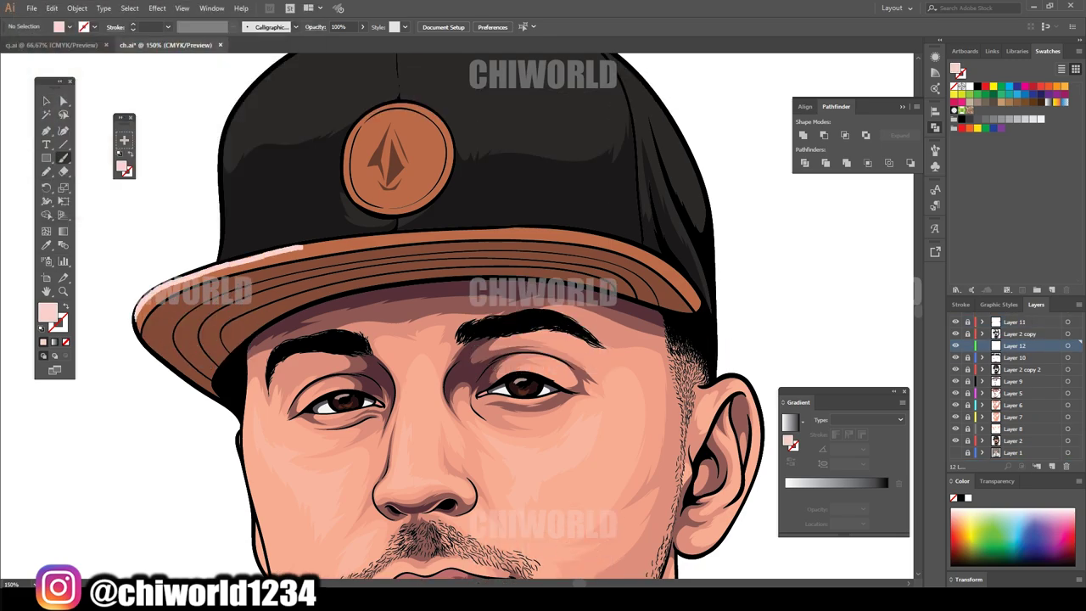
{"action": "key", "text": "shift+x"}
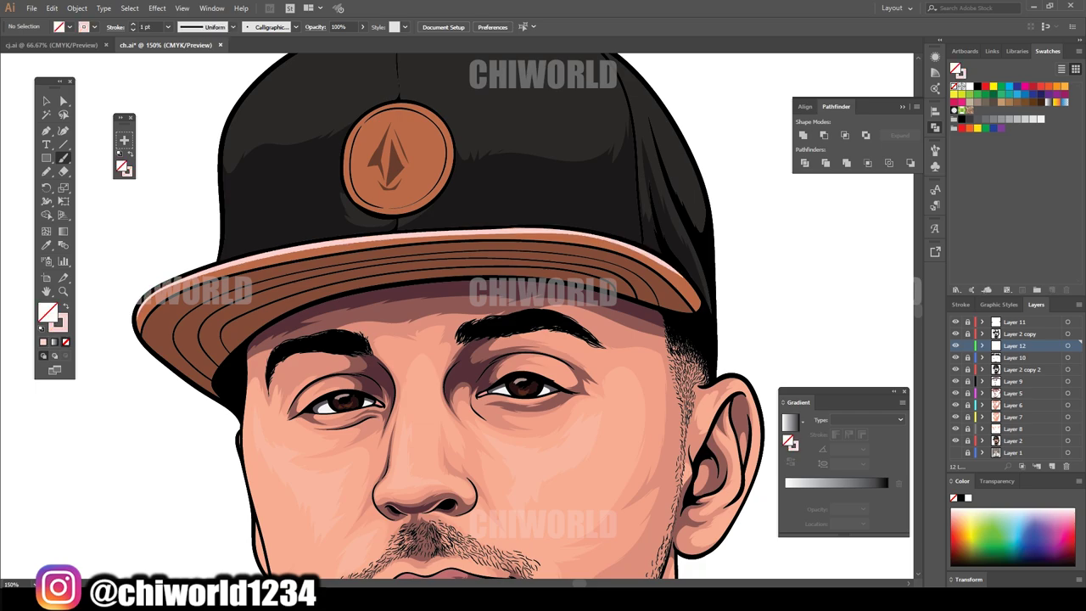
- Paint a thin light pink highlight along the cap's top edge
{"action": "key", "text": "ctrl+0"}
{"action": "key", "text": "ctrl+equal"}
{"action": "key", "text": "ctrl+equal"}
{"action": "key", "text": "ctrl+equal"}
{"action": "scroll", "coordinate": [458, 323], "scroll_direction": "up", "scroll_amount": 2}
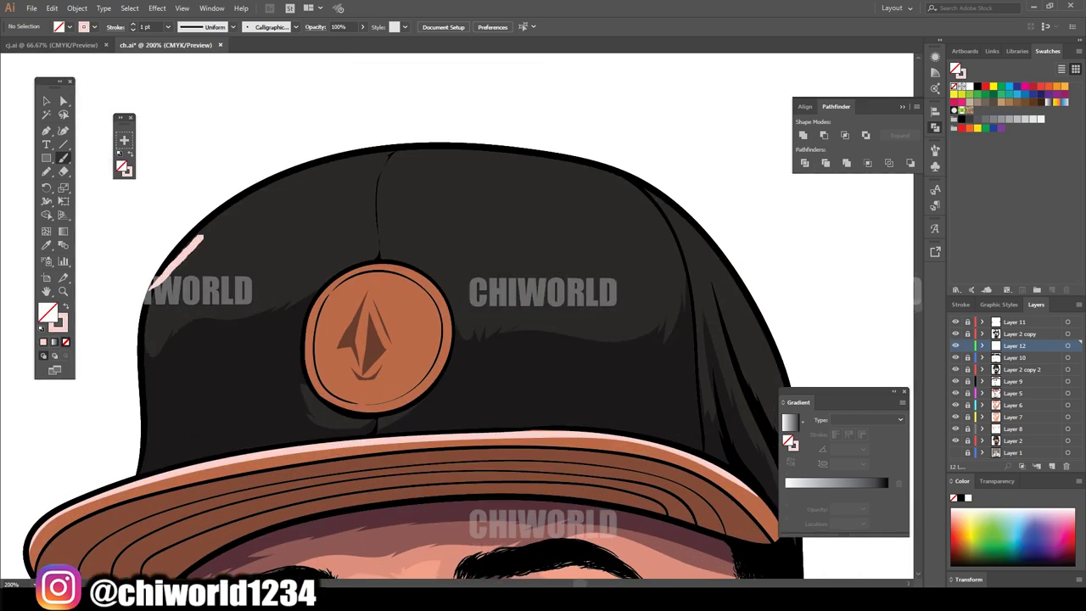
{"action": "mouse_move", "coordinate": [202, 238]}
{"action": "left_mouse_down"}
{"action": "mouse_move", "coordinate": [333, 163]}
{"action": "mouse_move", "coordinate": [526, 153]}
{"action": "mouse_move", "coordinate": [675, 208]}
{"action": "left_mouse_up"}
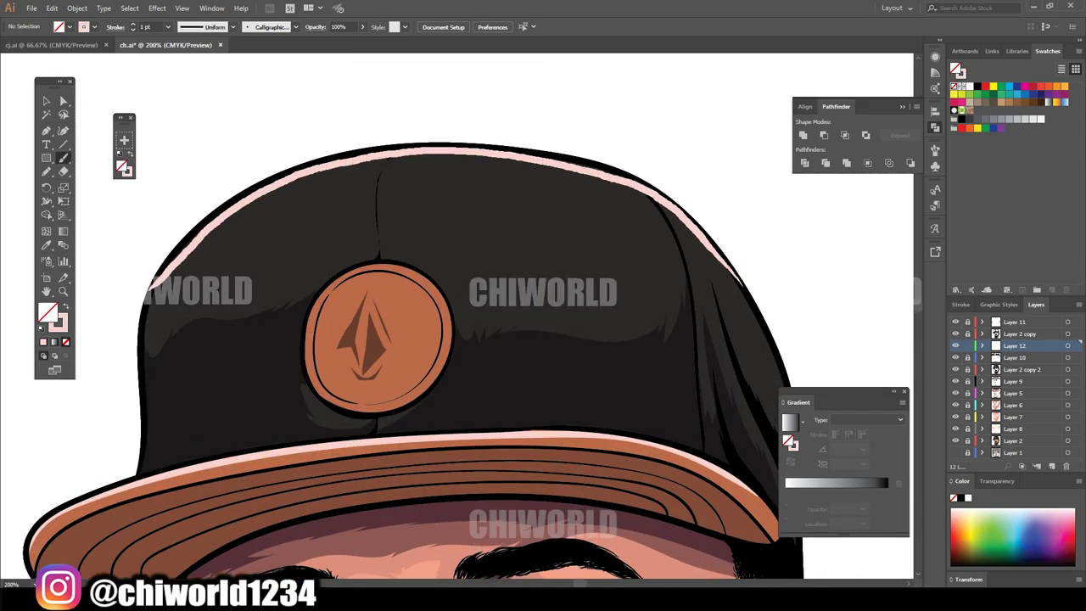
{"action": "key", "text": "ctrl+minus"}
{"action": "key", "text": "ctrl+0"}
{"action": "key", "text": "ctrl+equal"}
{"action": "key", "text": "ctrl+equal"}
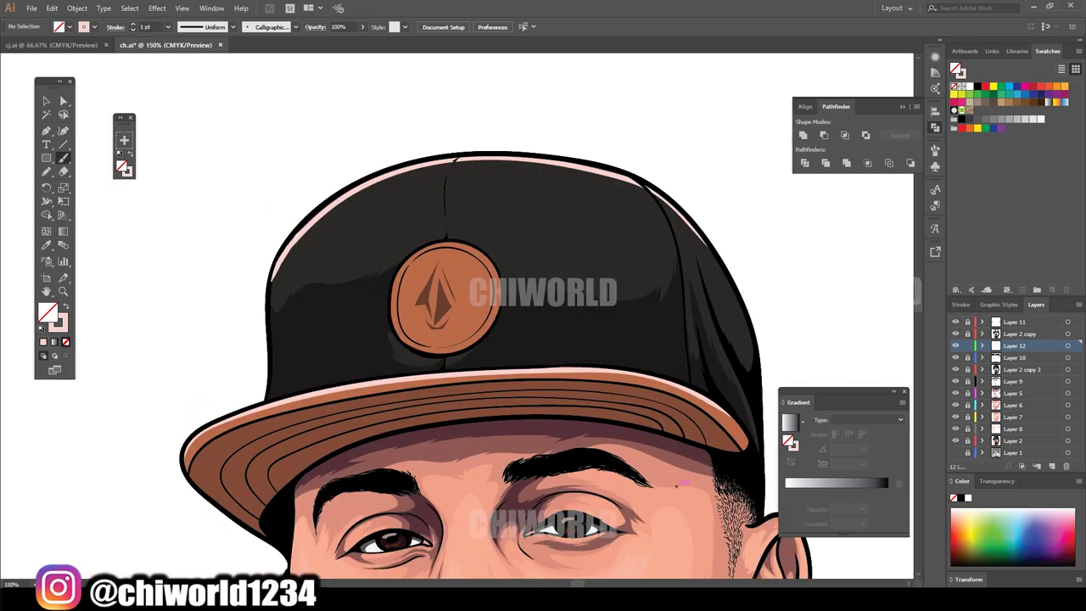
{"action": "scroll", "coordinate": [676, 485], "scroll_direction": "up", "scroll_amount": 2}
{"action": "key", "text": "ctrl+equal"}
{"action": "key", "text": "ctrl+equal"}
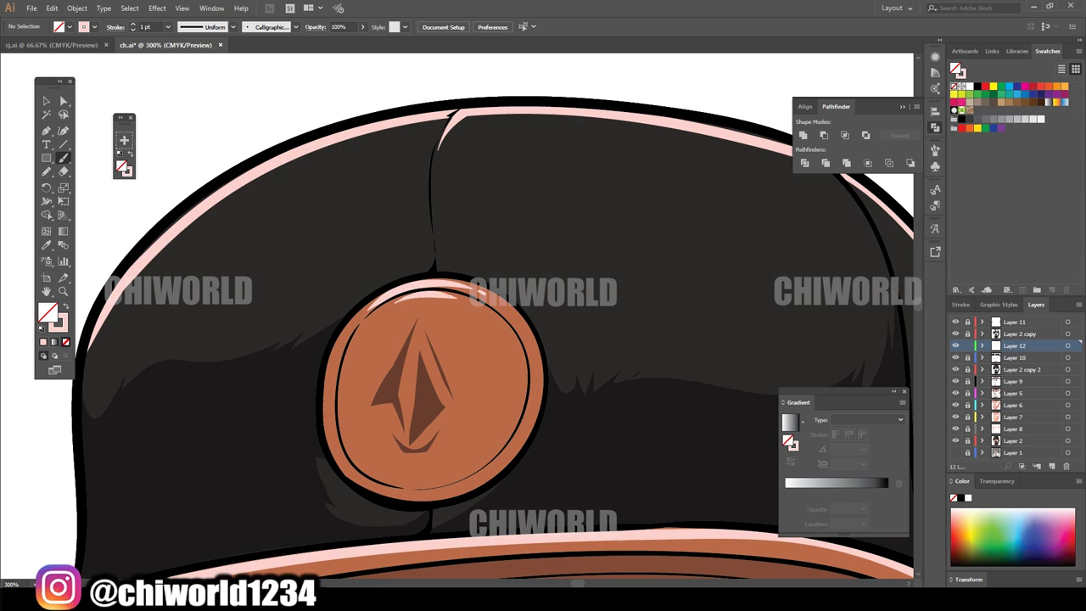
{"action": "key", "text": "ctrl+0"}
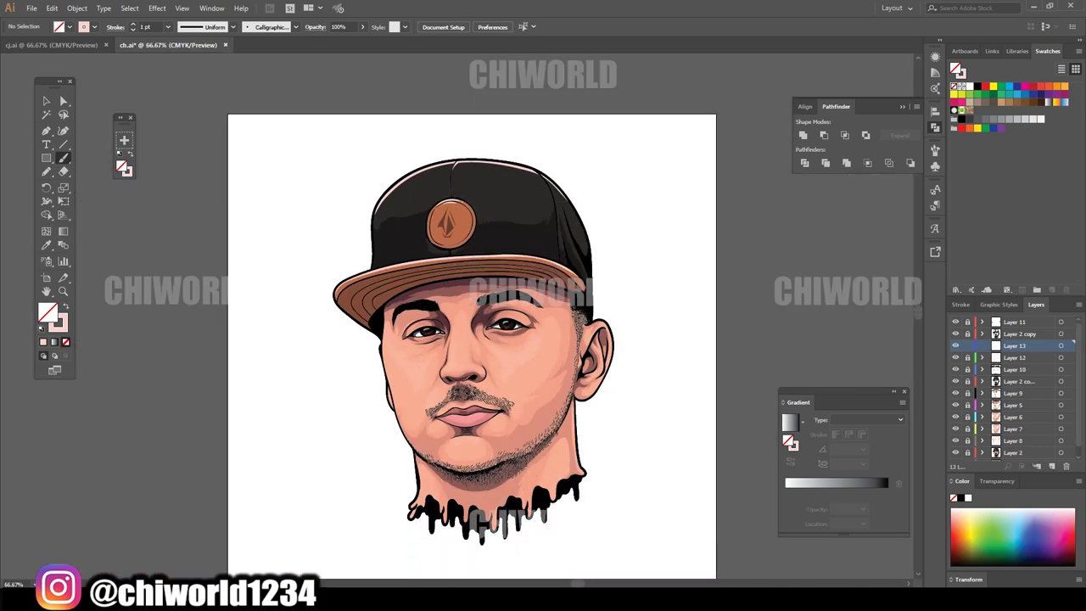
- Add a new layer with a linear gradient, editing its stop colours and midpoint
{"action": "key", "text": "ctrl+l"}
{"action": "key", "text": "period"}
{"action": "double_click", "coordinate": [785, 492]}
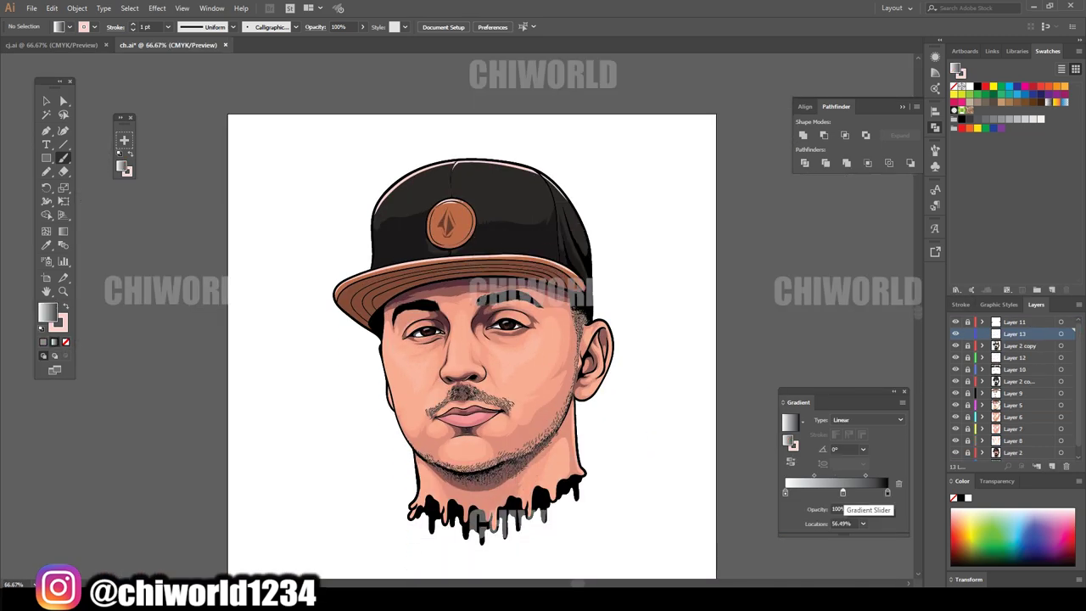
{"action": "double_click", "coordinate": [886, 492]}
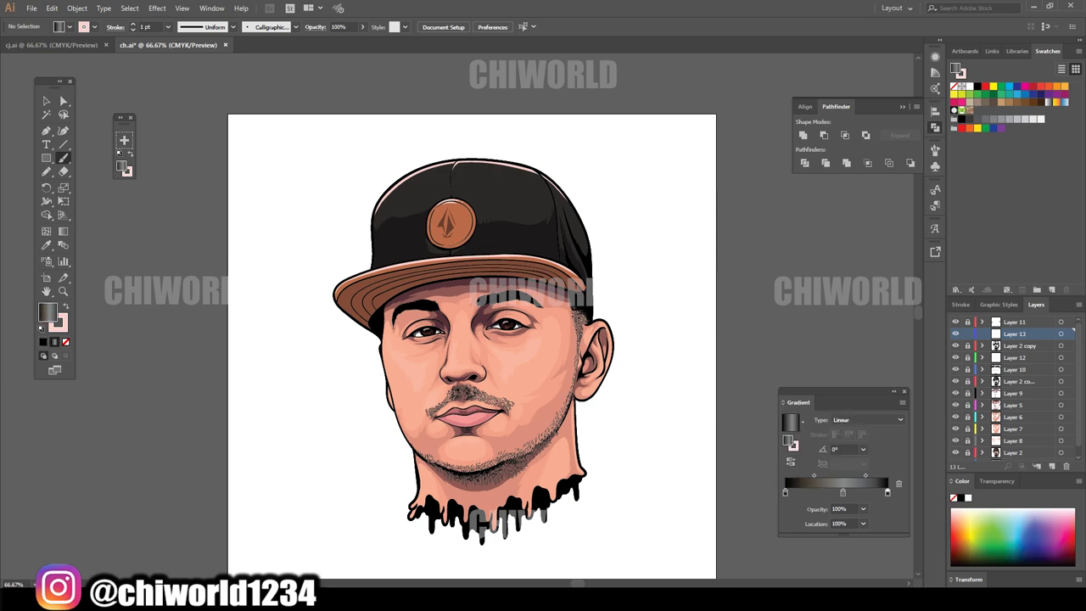
{"action": "key", "text": "Return"}
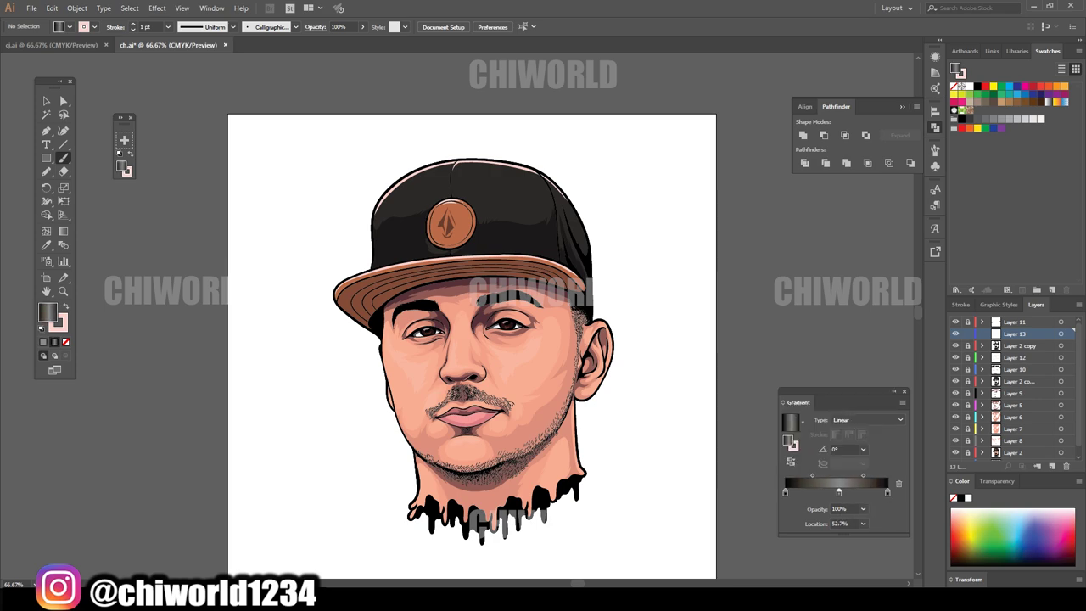
{"action": "left_click_drag", "start_coordinate": [865, 476], "coordinate": [854, 476]}
{"action": "double_click", "coordinate": [841, 492]}
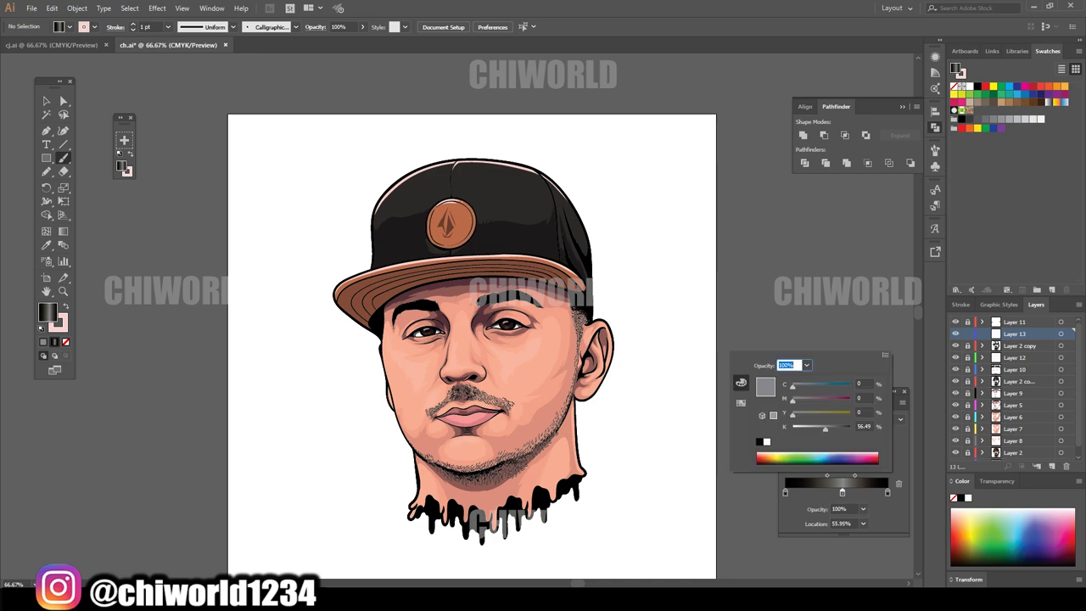
{"action": "key", "text": "Return"}
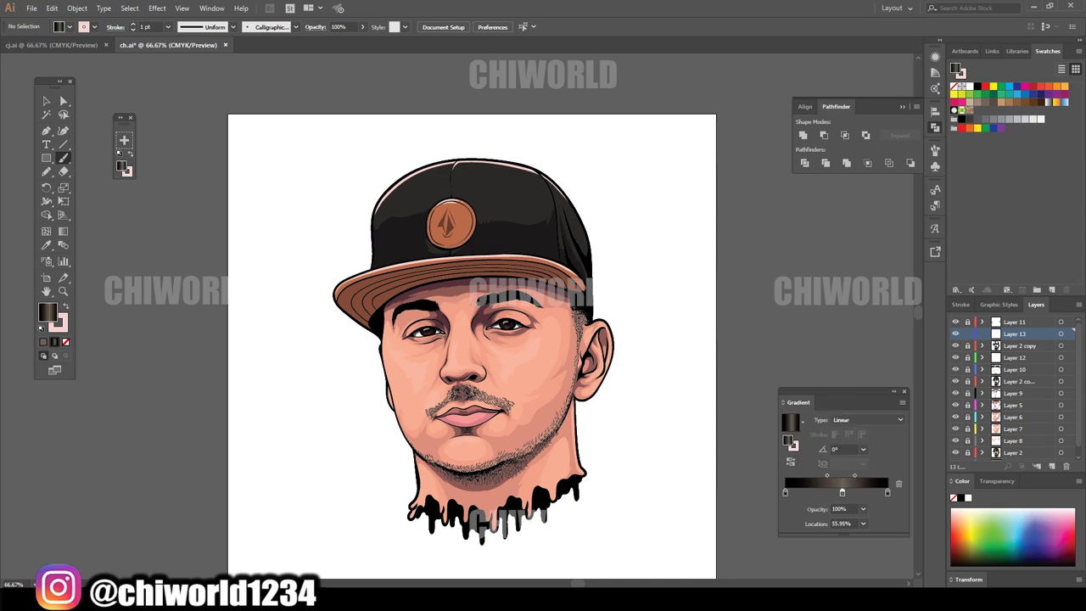
- Set a 0.25 pt stroke, test pink and black strokes, and add a right-eyebrow hair
{"action": "key", "text": "shift+x"}
{"action": "left_click_drag", "start_coordinate": [130, 218], "coordinate": [126, 379]}
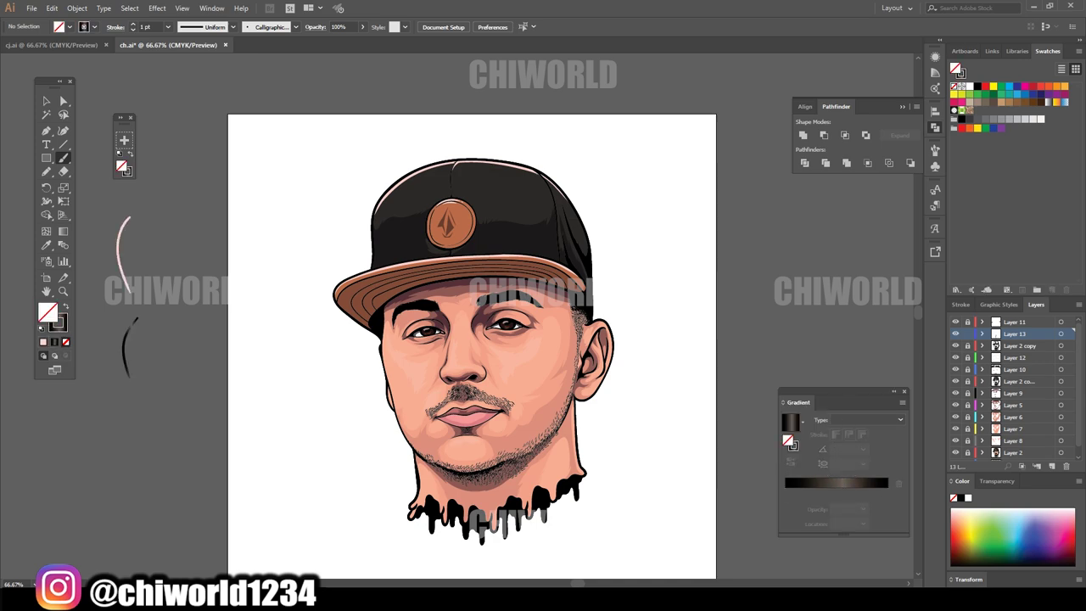
{"action": "left_click", "coordinate": [167, 26]}
{"action": "left_click_drag", "start_coordinate": [165, 177], "coordinate": [166, 229]}
{"action": "scroll", "coordinate": [500, 326], "scroll_direction": "up", "scroll_amount": 5}
{"action": "scroll", "coordinate": [645, 254], "scroll_direction": "down", "scroll_amount": 1}
{"action": "left_click_drag", "start_coordinate": [636, 247], "coordinate": [654, 242]}
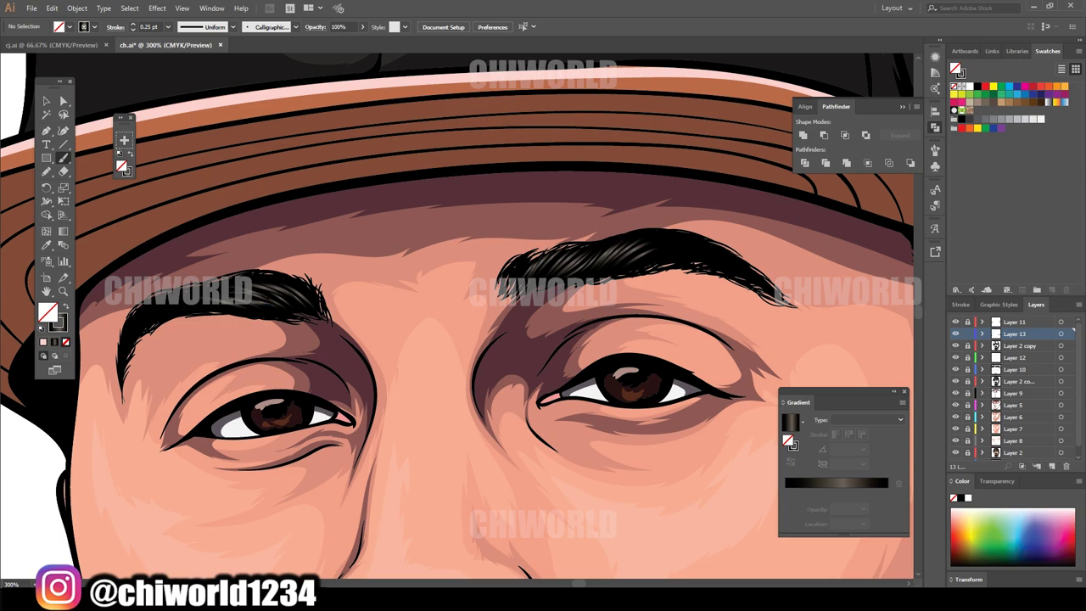
- Select both eyebrows and recolour them through the middle gradient stop
{"action": "key", "text": "ctrl+minus"}
{"action": "key", "text": "ctrl+minus"}
{"action": "key", "text": "ctrl+minus"}
{"action": "scroll", "coordinate": [458, 322], "scroll_direction": "up", "scroll_amount": 2}
{"action": "key", "text": "ctrl+plus"}
{"action": "key", "text": "ctrl+plus"}
{"action": "key", "text": "ctrl+plus"}
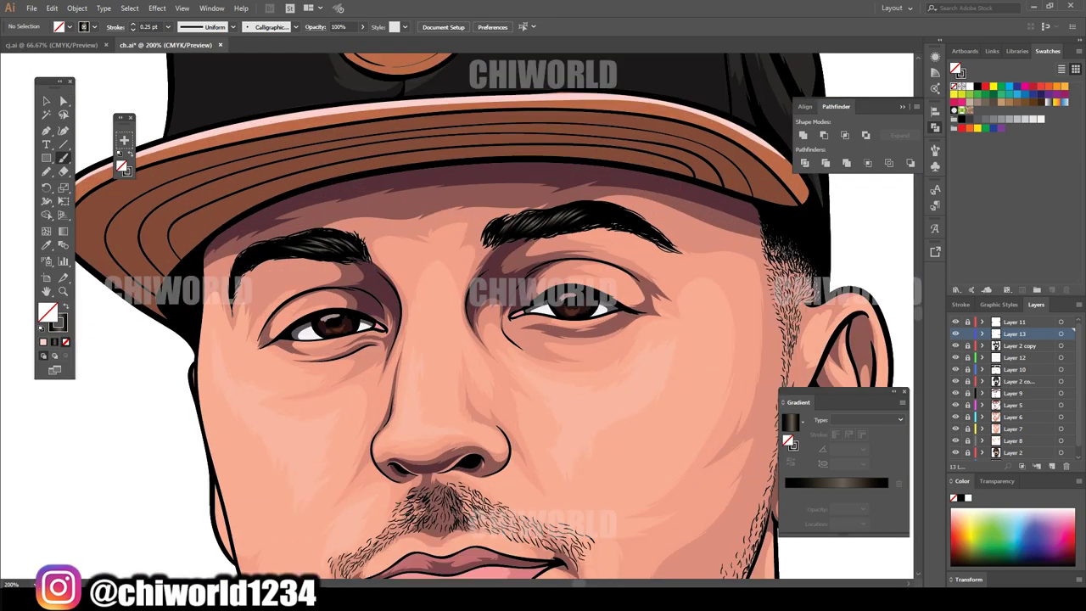
{"action": "left_click", "coordinate": [543, 223]}
{"action": "left_click", "coordinate": [841, 492]}
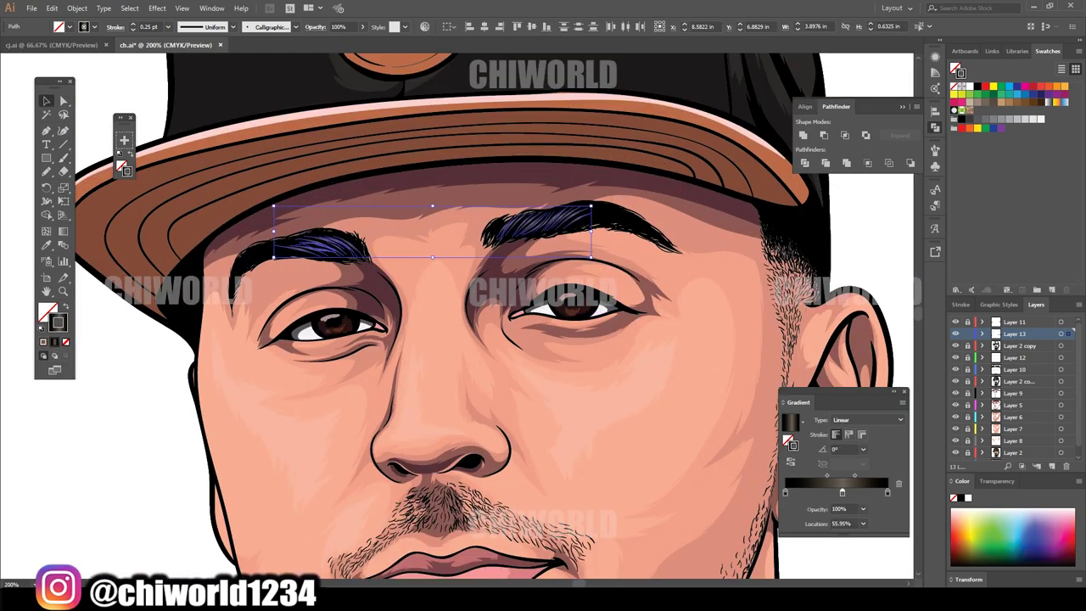
{"action": "double_click", "coordinate": [841, 492]}
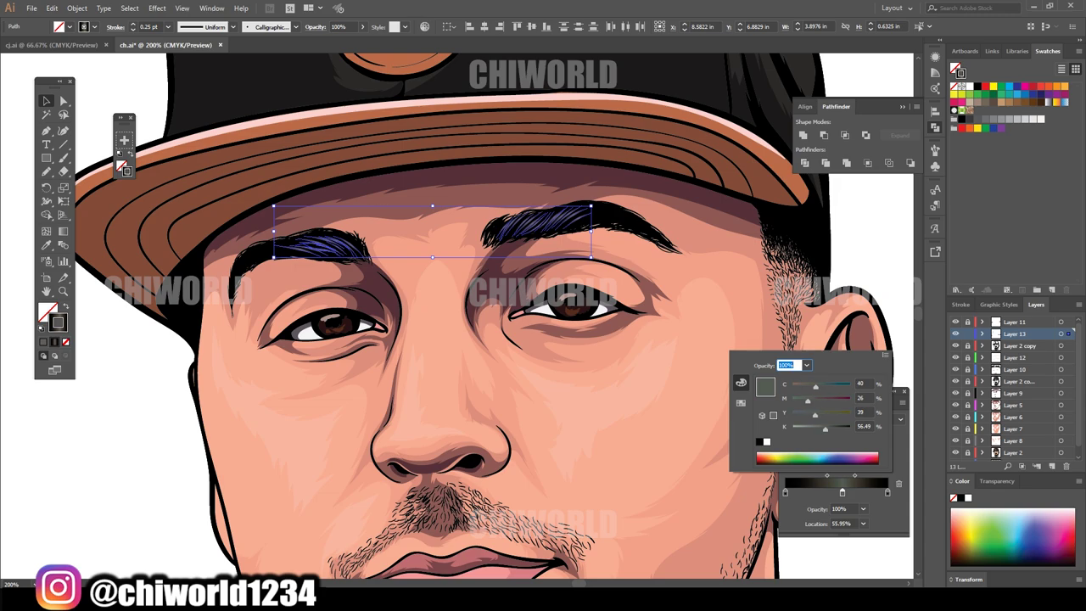
{"action": "key", "text": "Return"}
{"action": "key", "text": "ctrl+shift+a"}
{"action": "key", "text": "ctrl+minus"}
{"action": "key", "text": "ctrl+minus"}
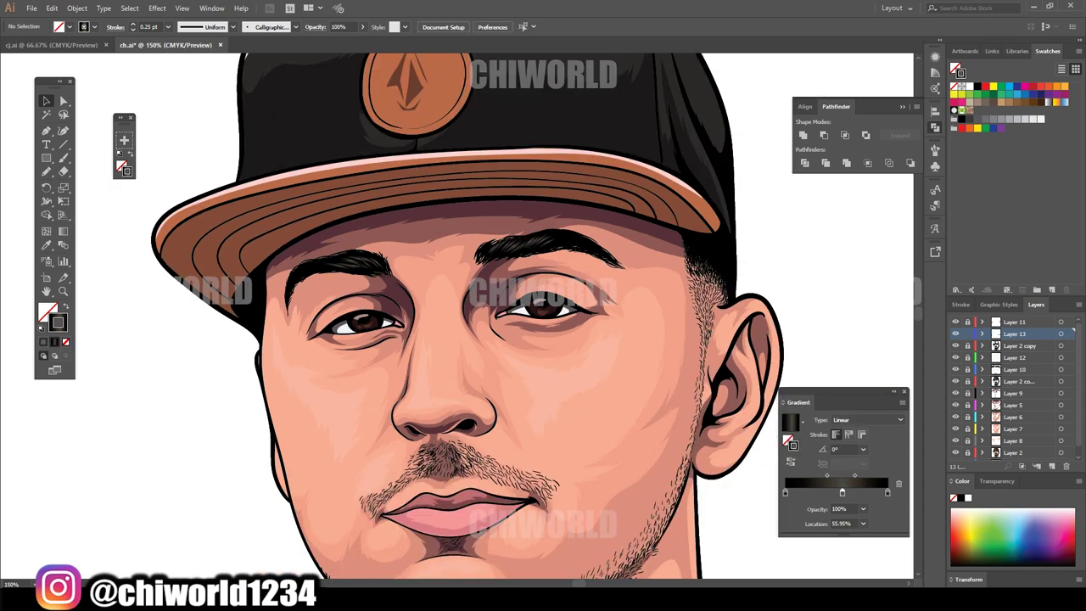
{"action": "key", "text": "ctrl+minus"}
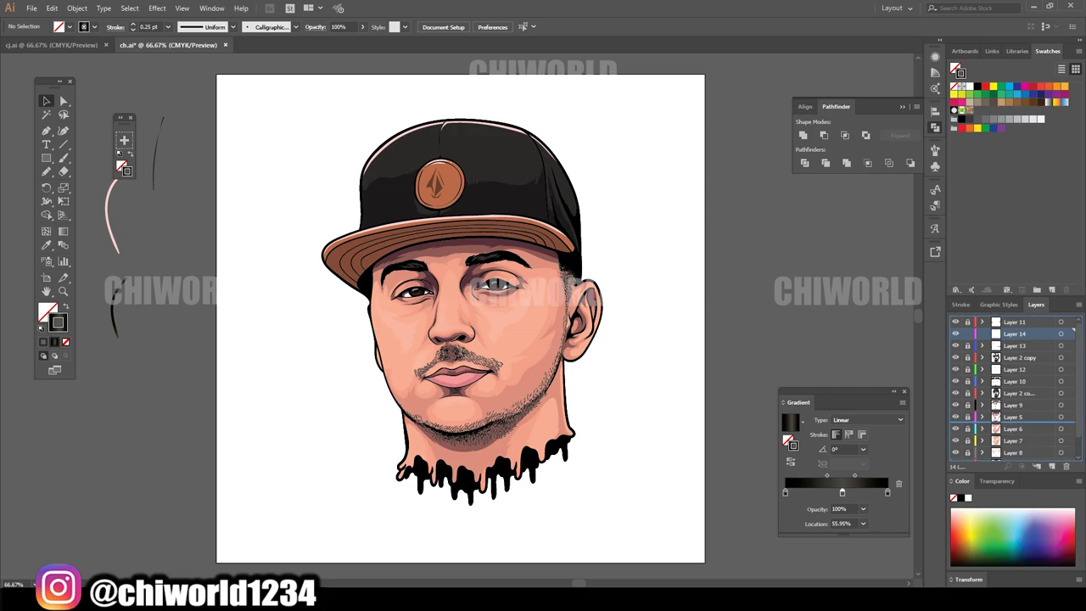